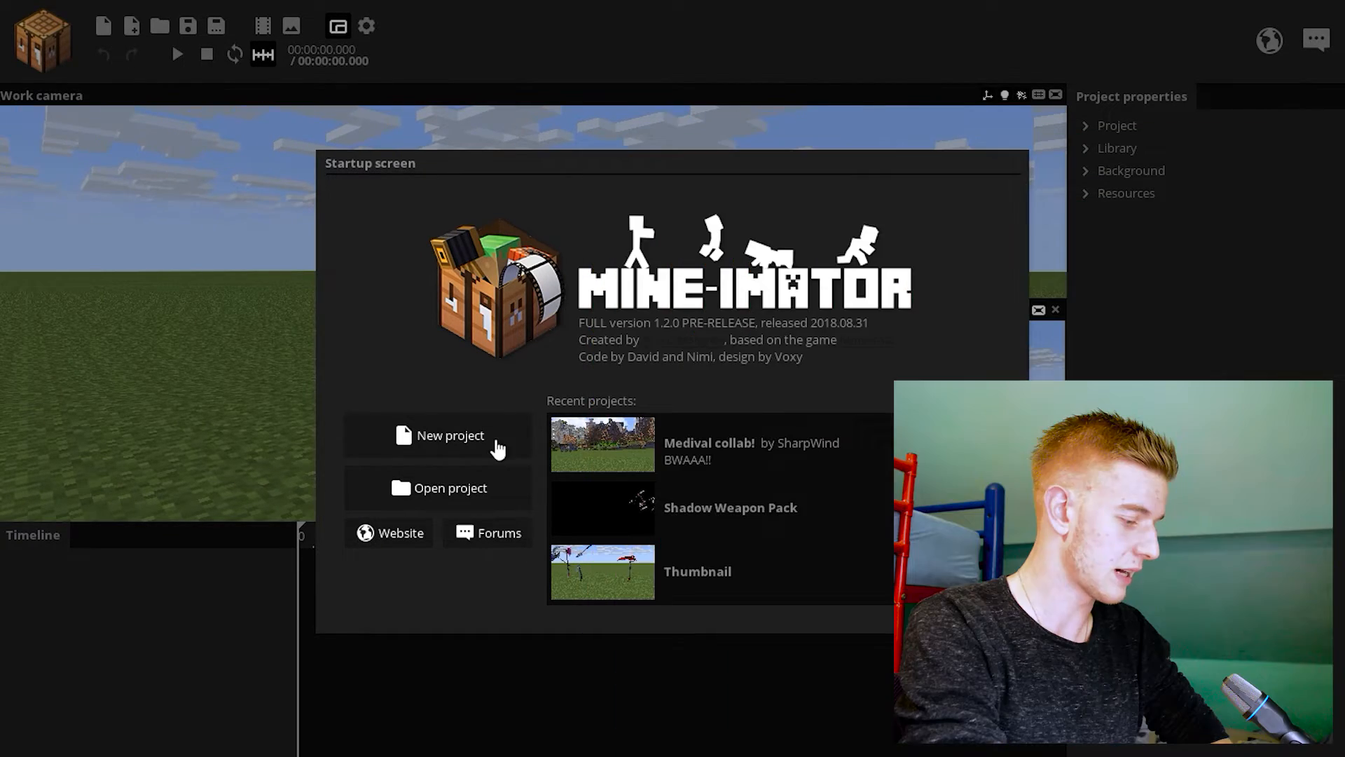
- Create a new project named "Thunderstorm!" and enter the author's name
click(498, 441)
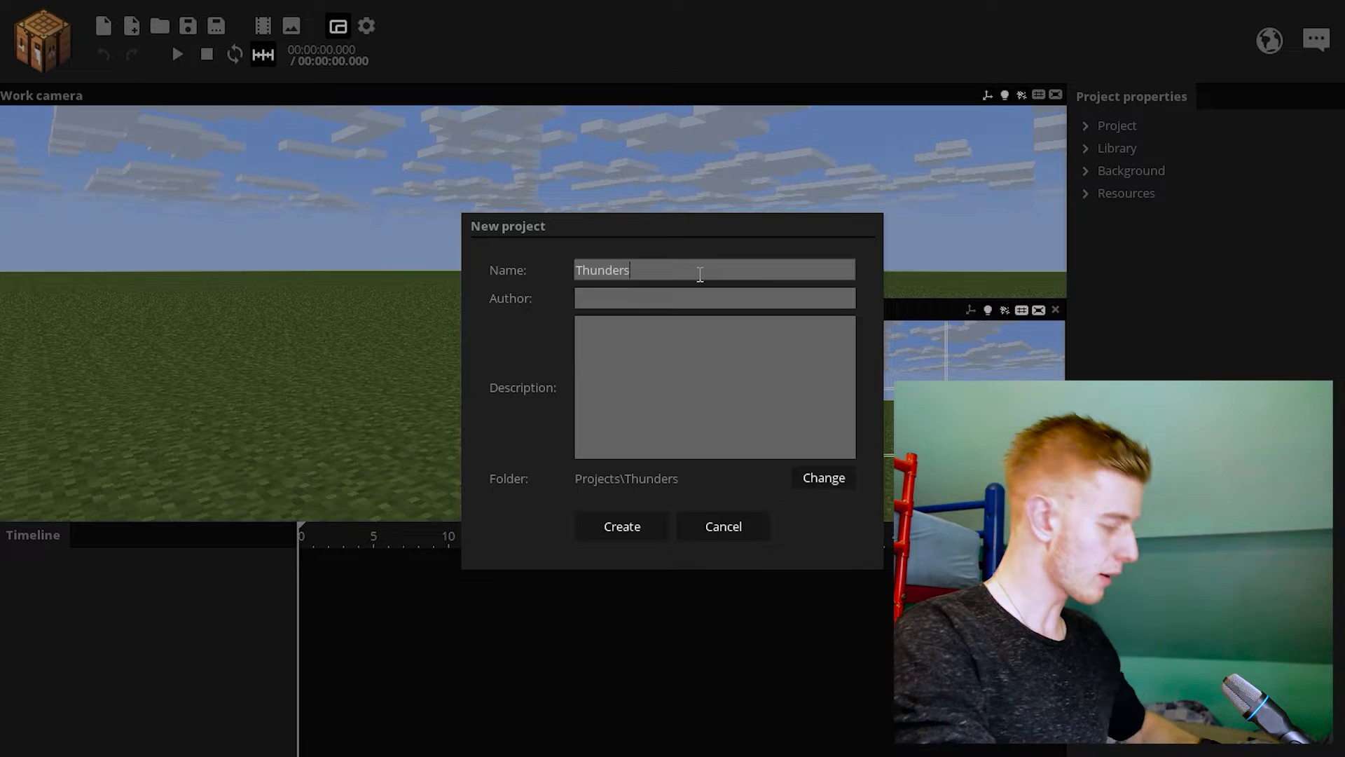
click(642, 304)
text(Sh)
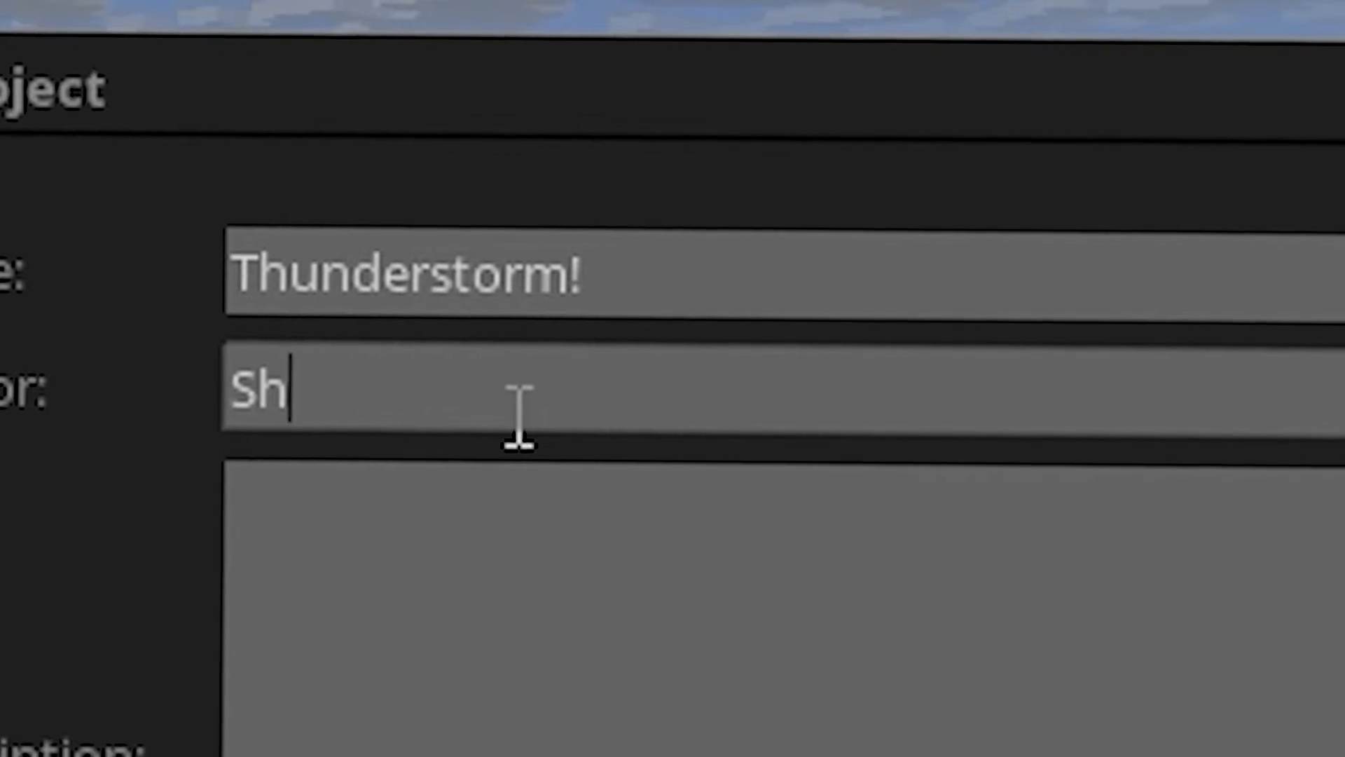
text(arpWind)
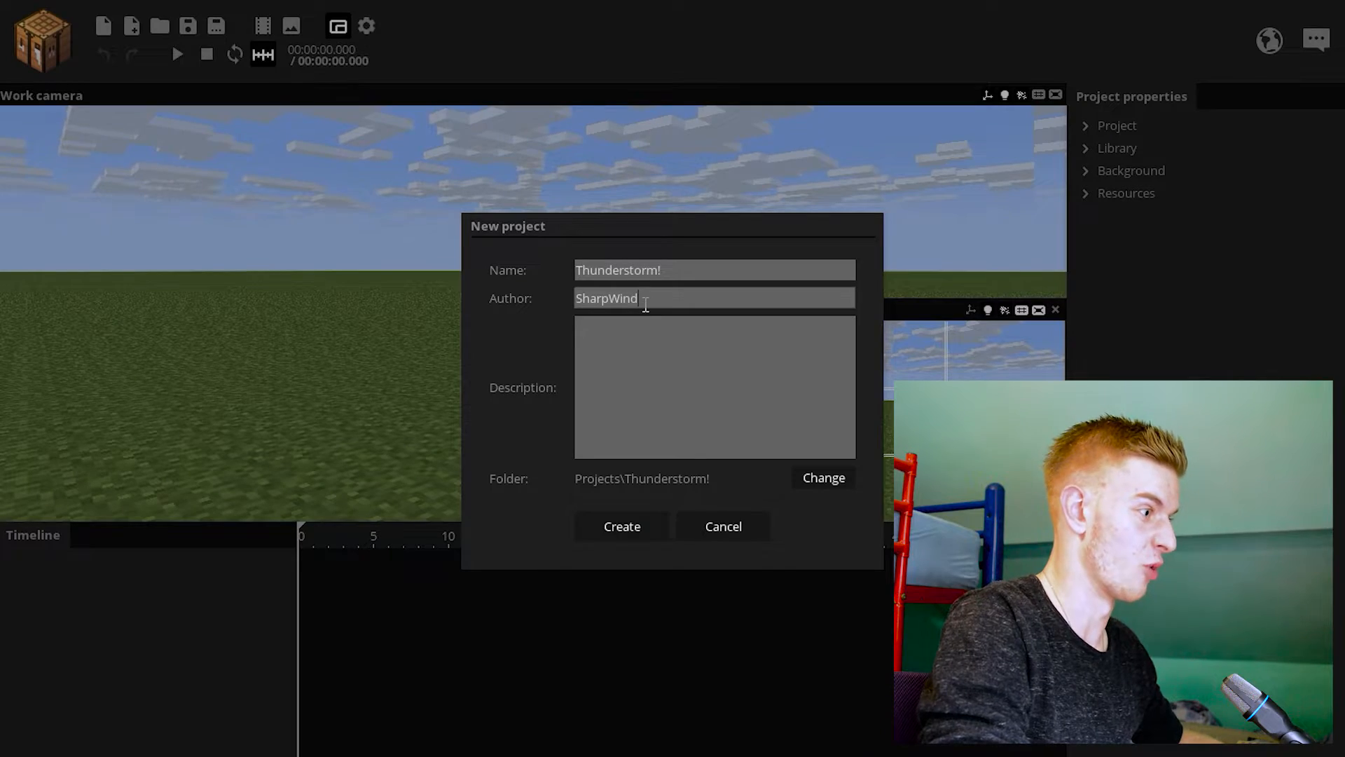
key(Return)
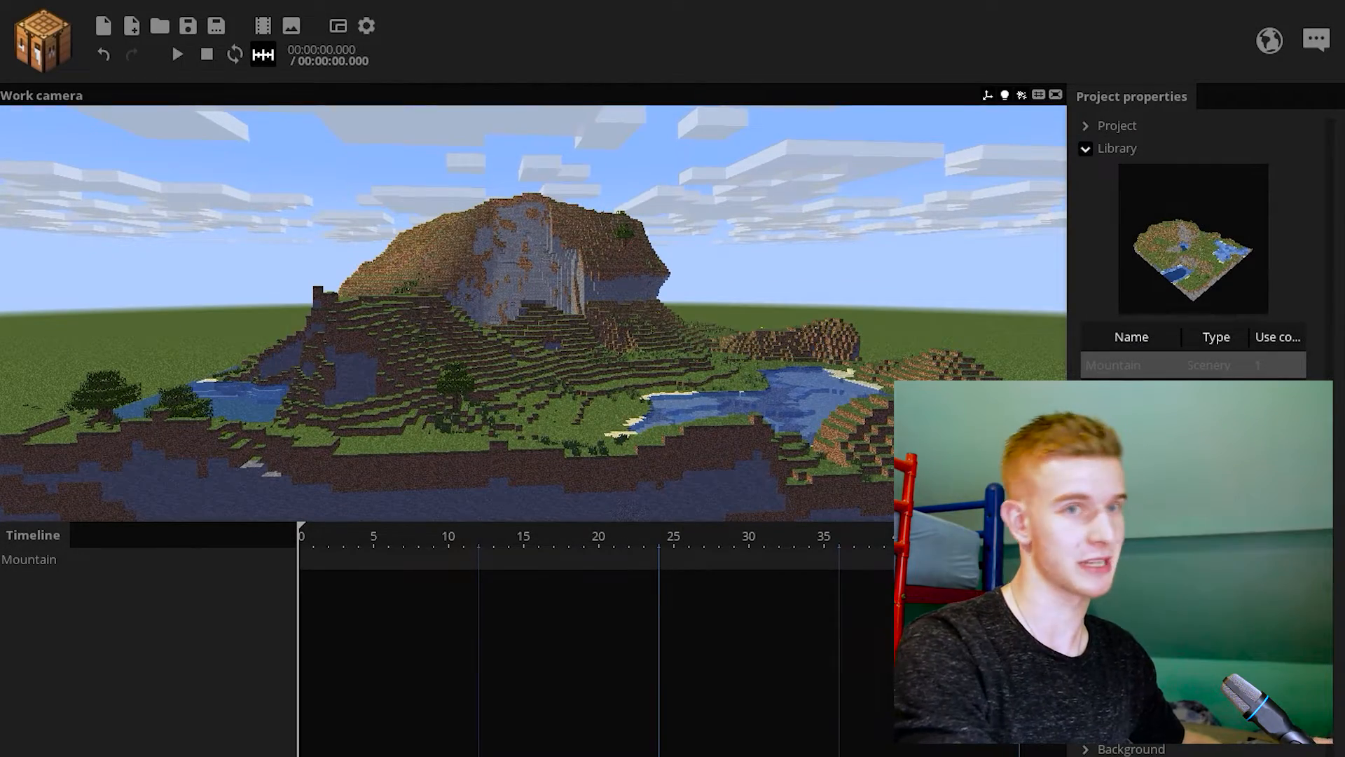
- Set the background's sunlight range to 9080 for the mountain scene
key(w)
mouse_move(673, 251)
right_down()
mouse_move(673, 281)
mouse_move(673, 251)
right_up()
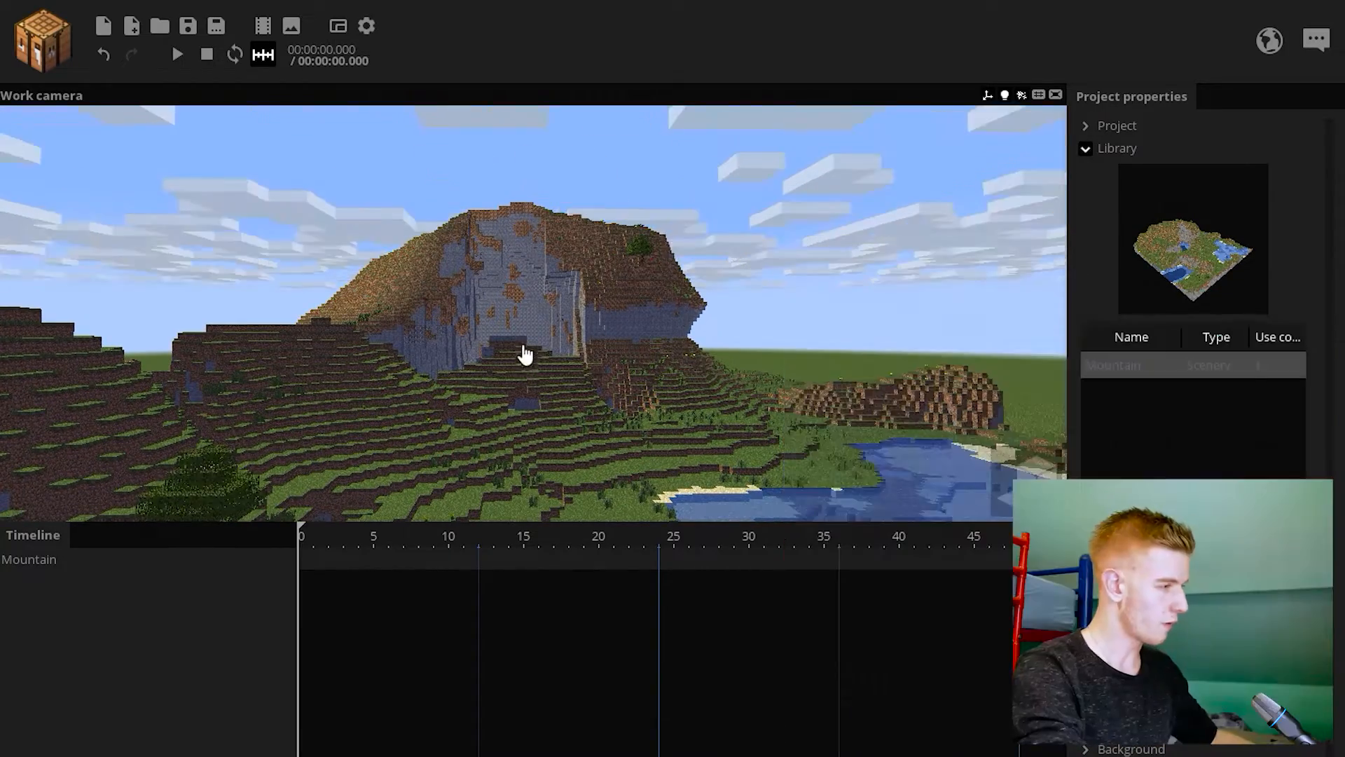
right_drag(523, 354, 522, 397)
key(w)
key(w)
right_drag(849, 294, 850, 248)
click(1114, 157)
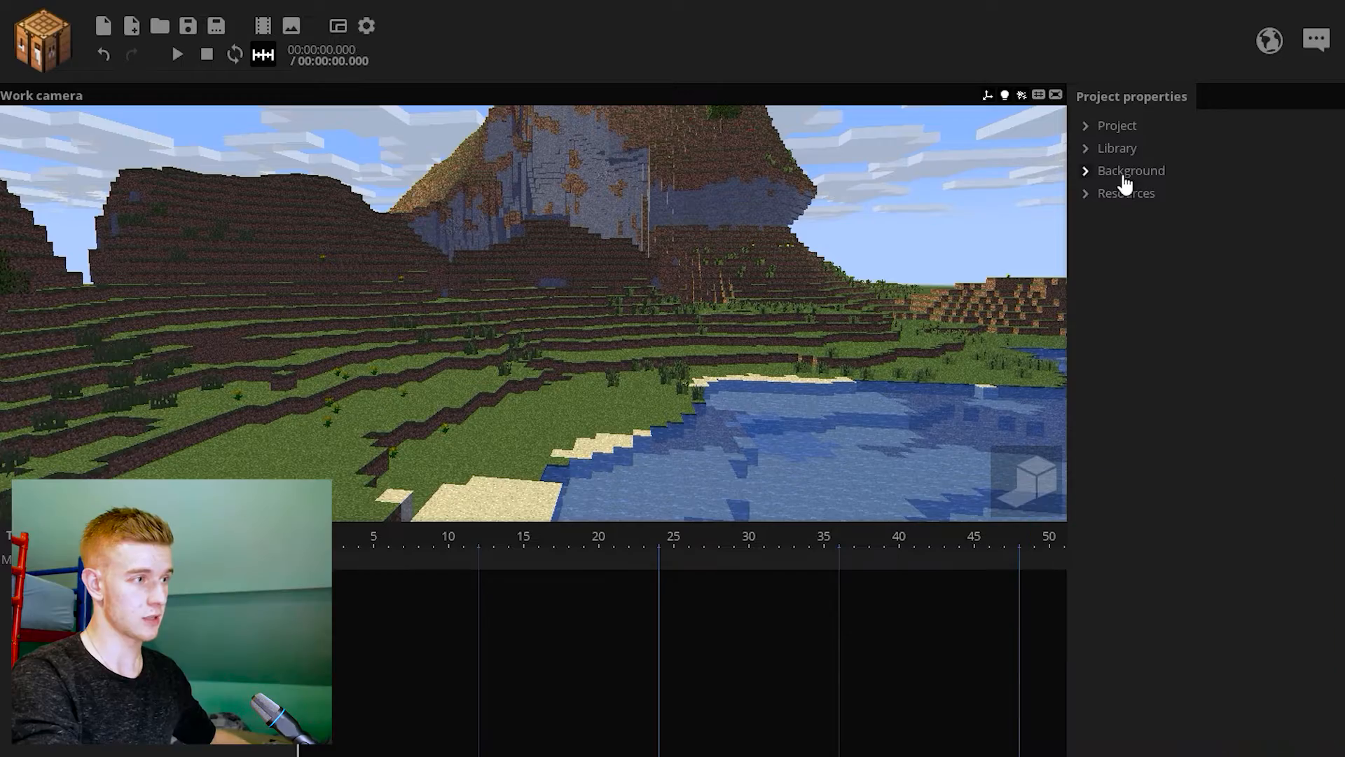
click(1120, 171)
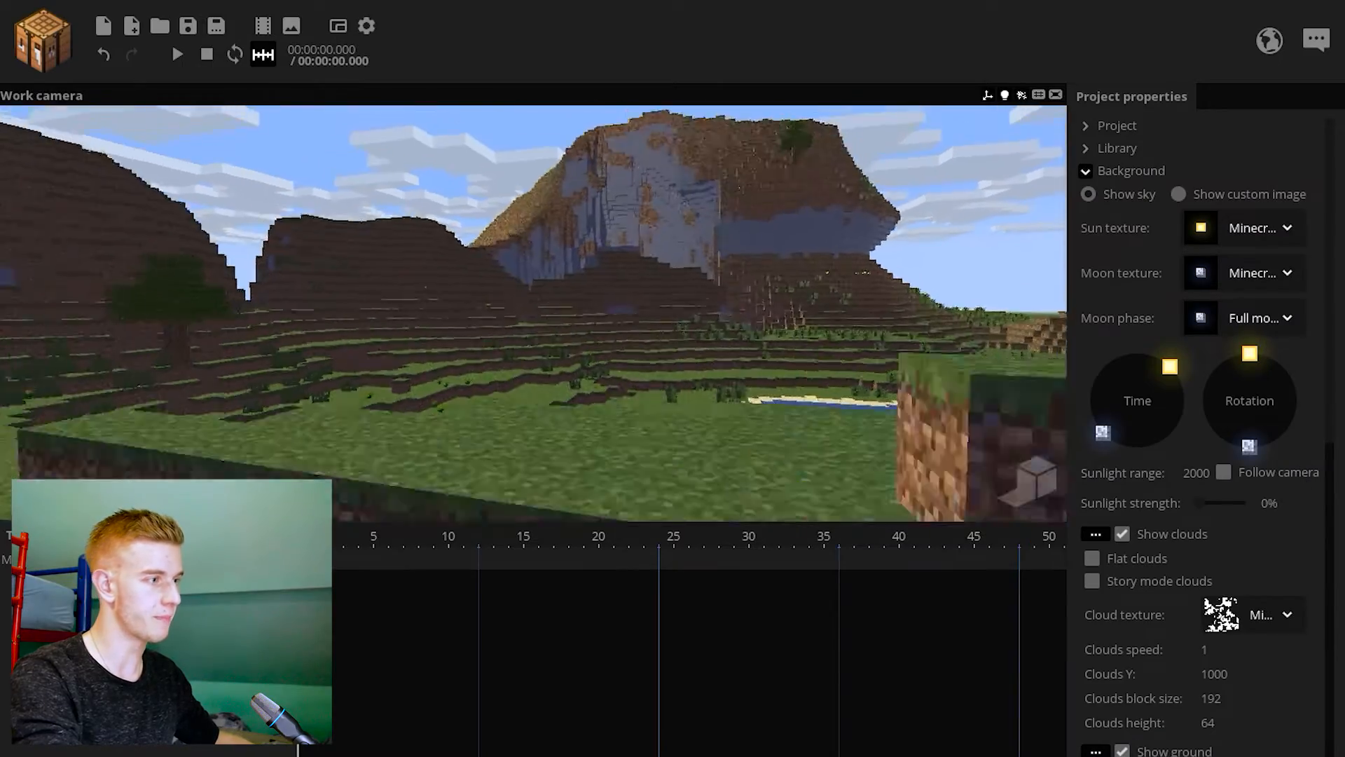
key(s)
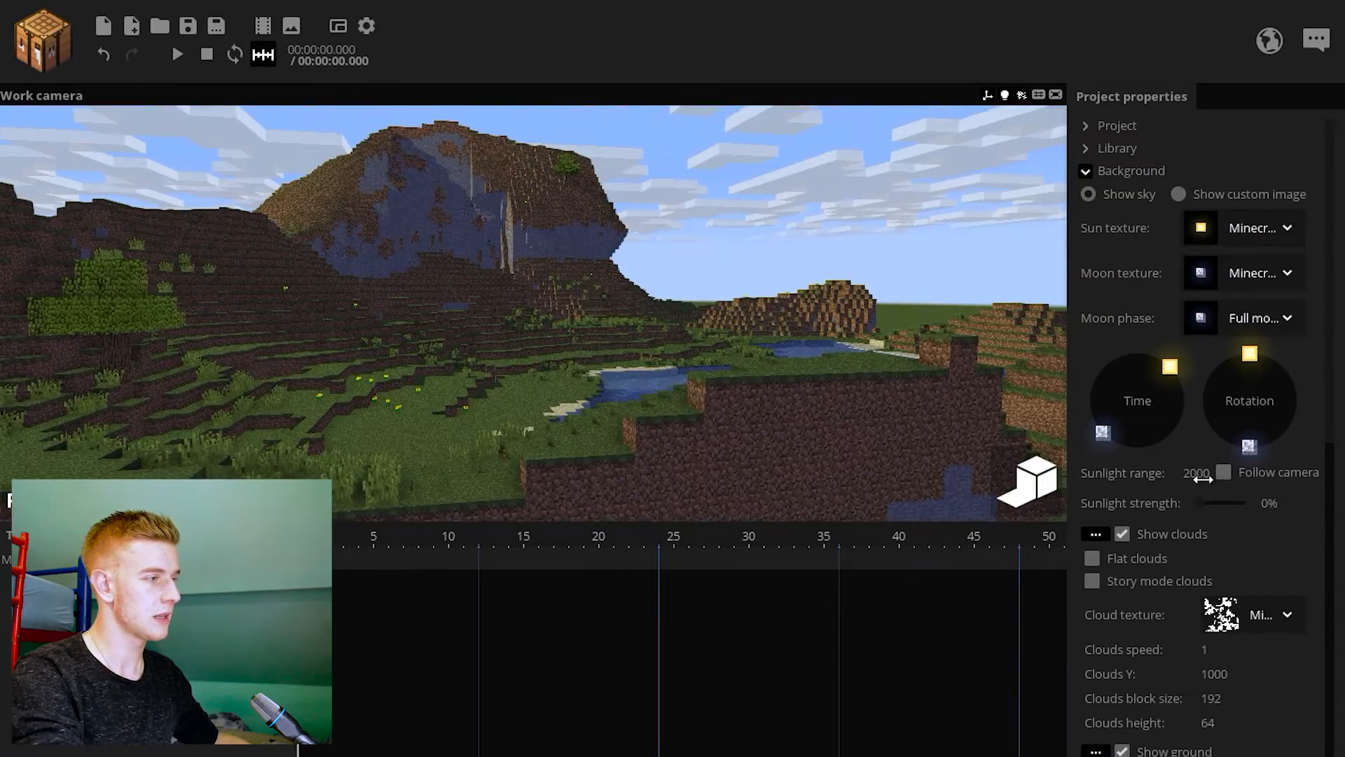
drag(1203, 477, 1277, 472)
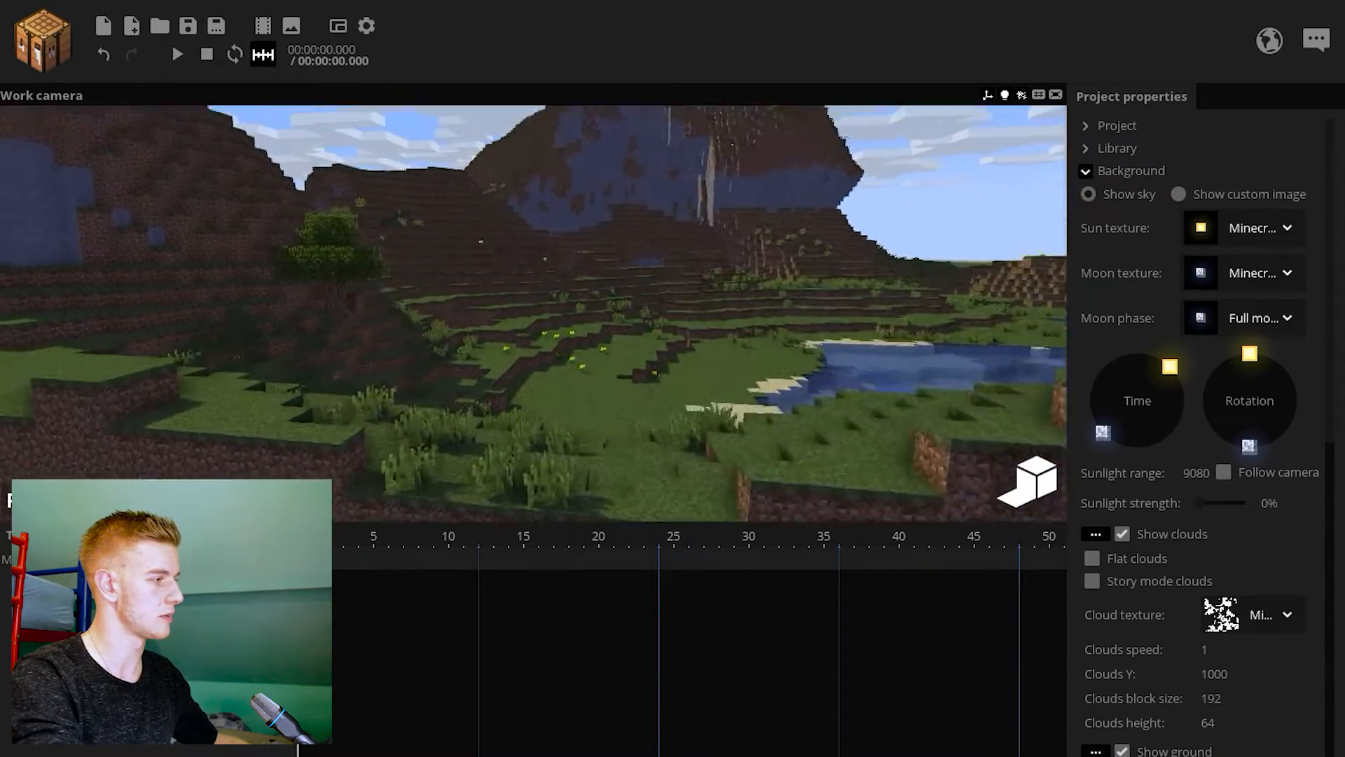
- Try a higher sunlight strength on the terrain and return it to 0%
right_drag(611, 372, 708, 343)
scroll(1220, 419, down, 3)
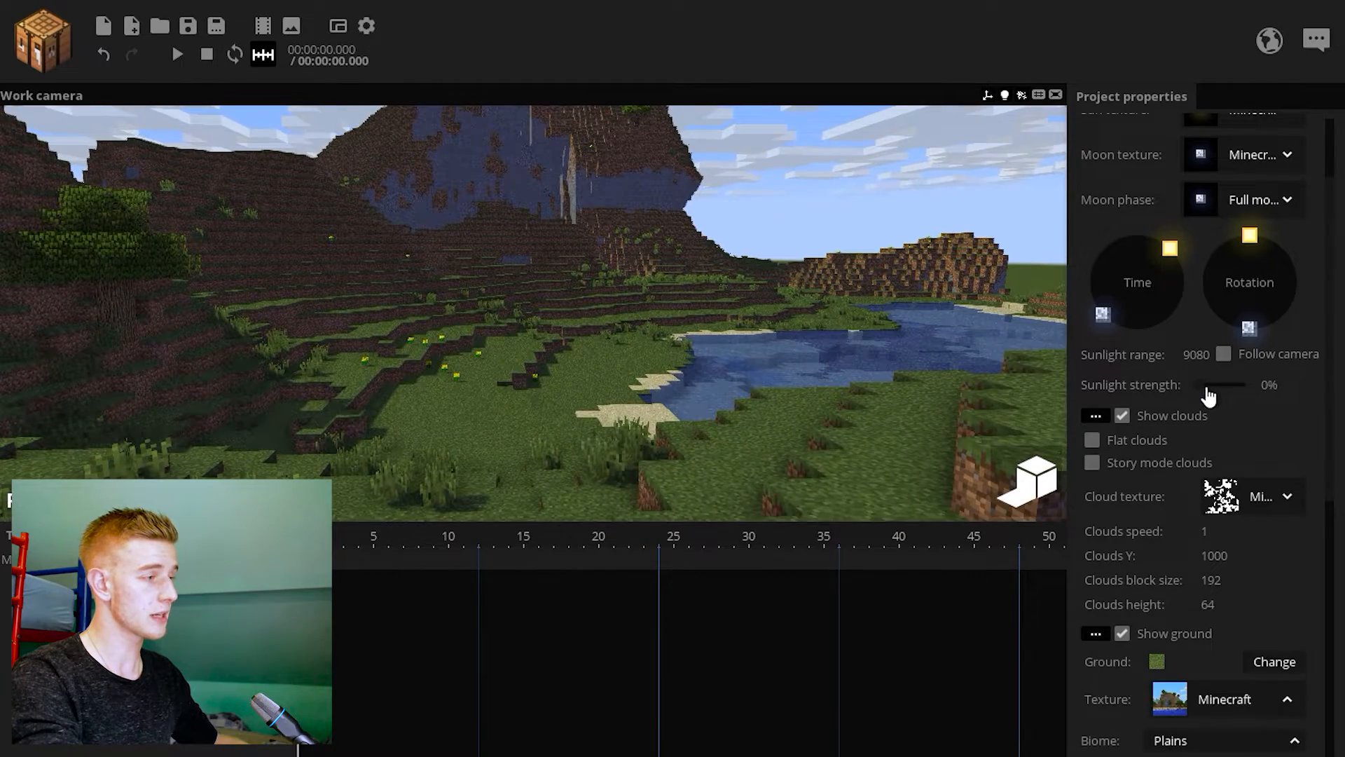
drag(1206, 387, 1315, 387)
mouse_move(1191, 399)
mouse_down()
mouse_move(1320, 402)
mouse_move(1187, 396)
mouse_up()
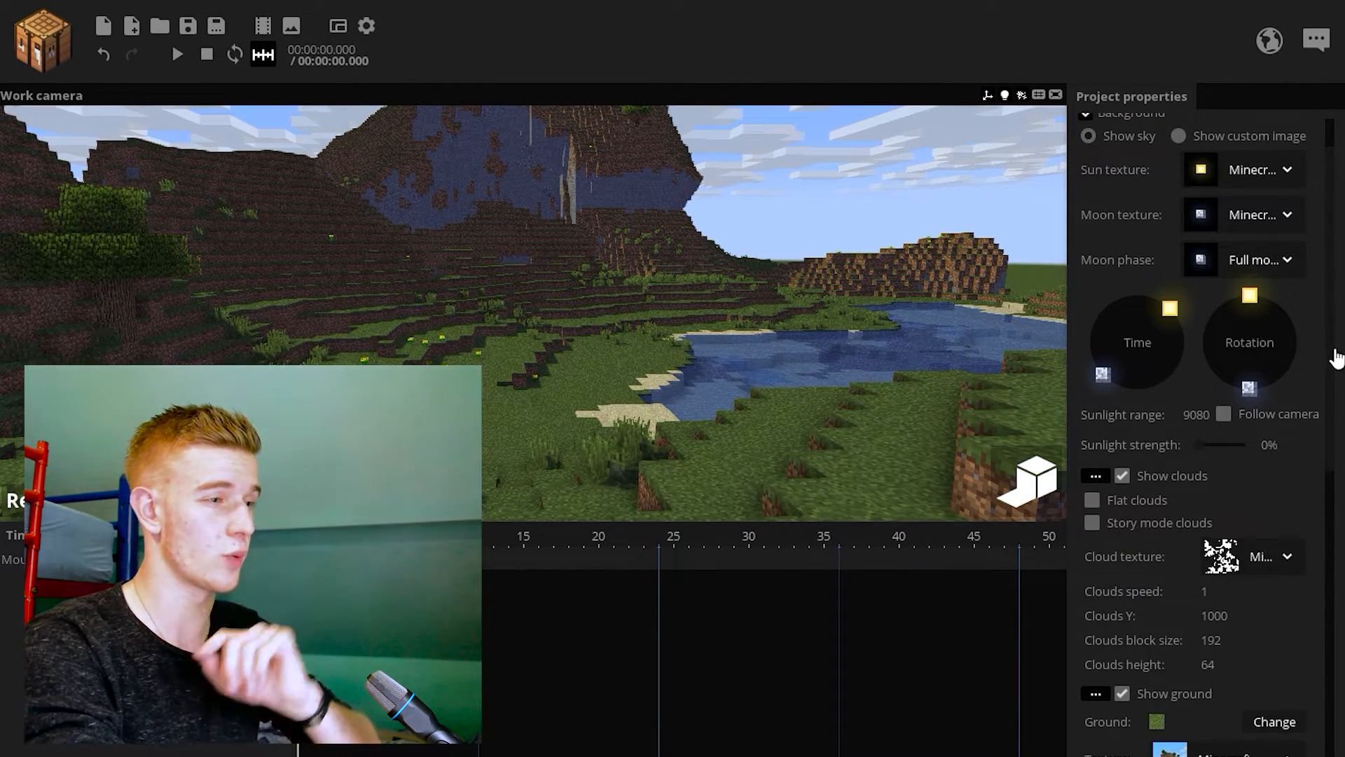
- Change the sunlight scene color to a muted blue-violet, hex 6A6C9E
drag(1330, 355, 1341, 592)
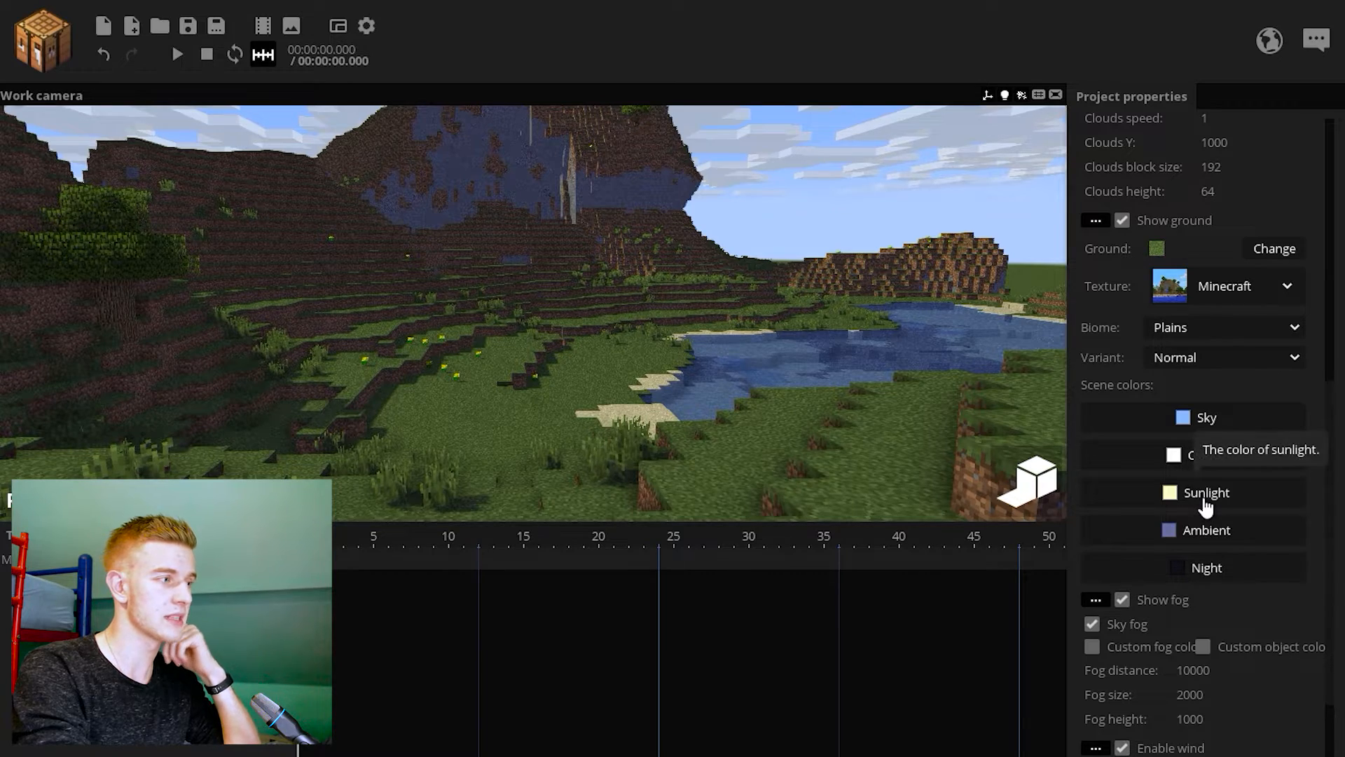
click(1205, 494)
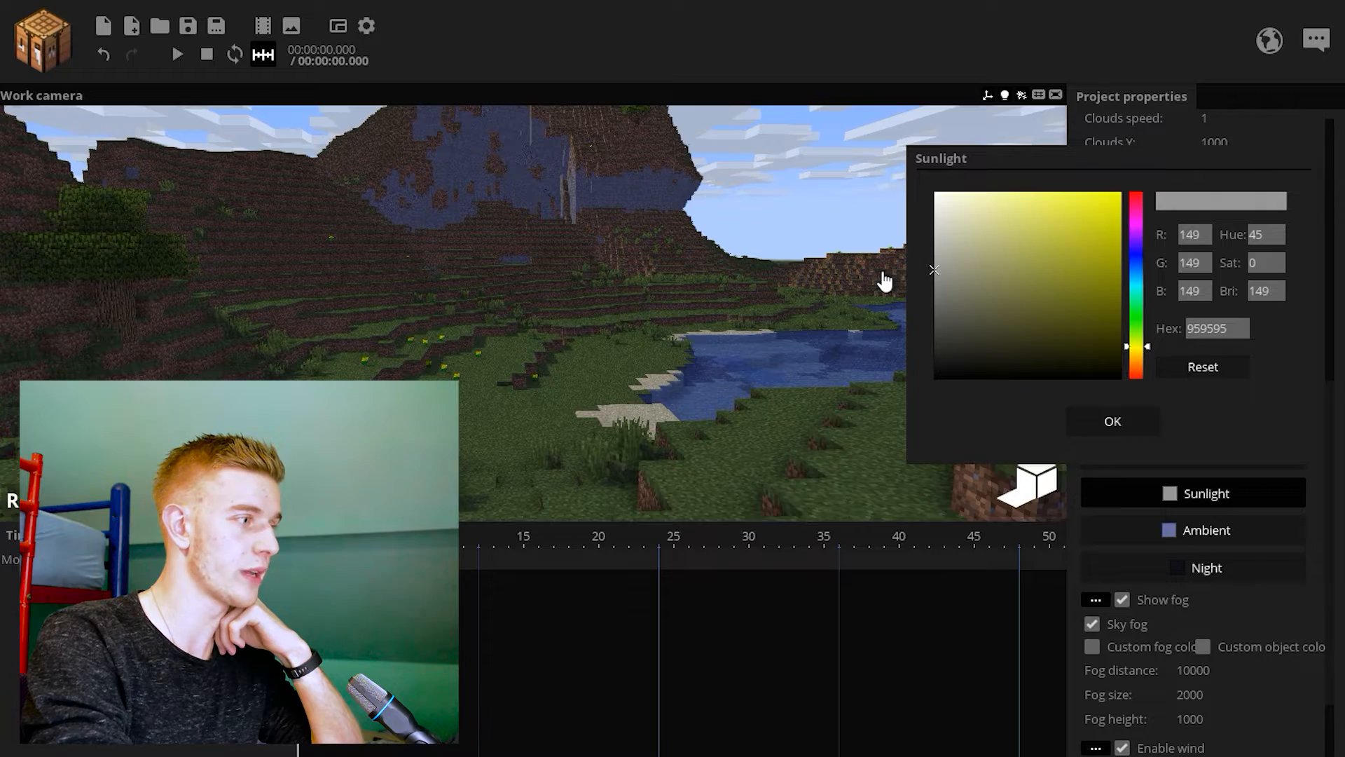
key(w)
right_drag(534, 313, 701, 343)
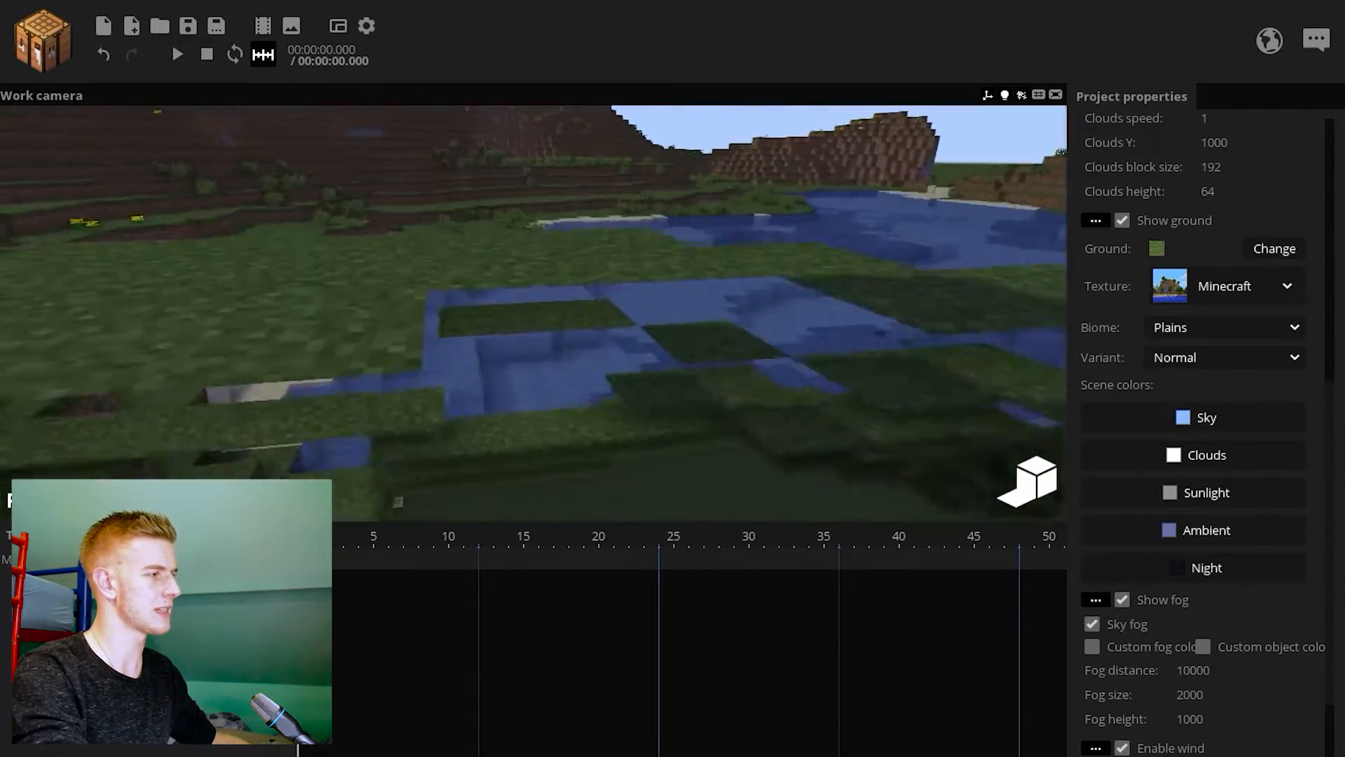
click(1193, 493)
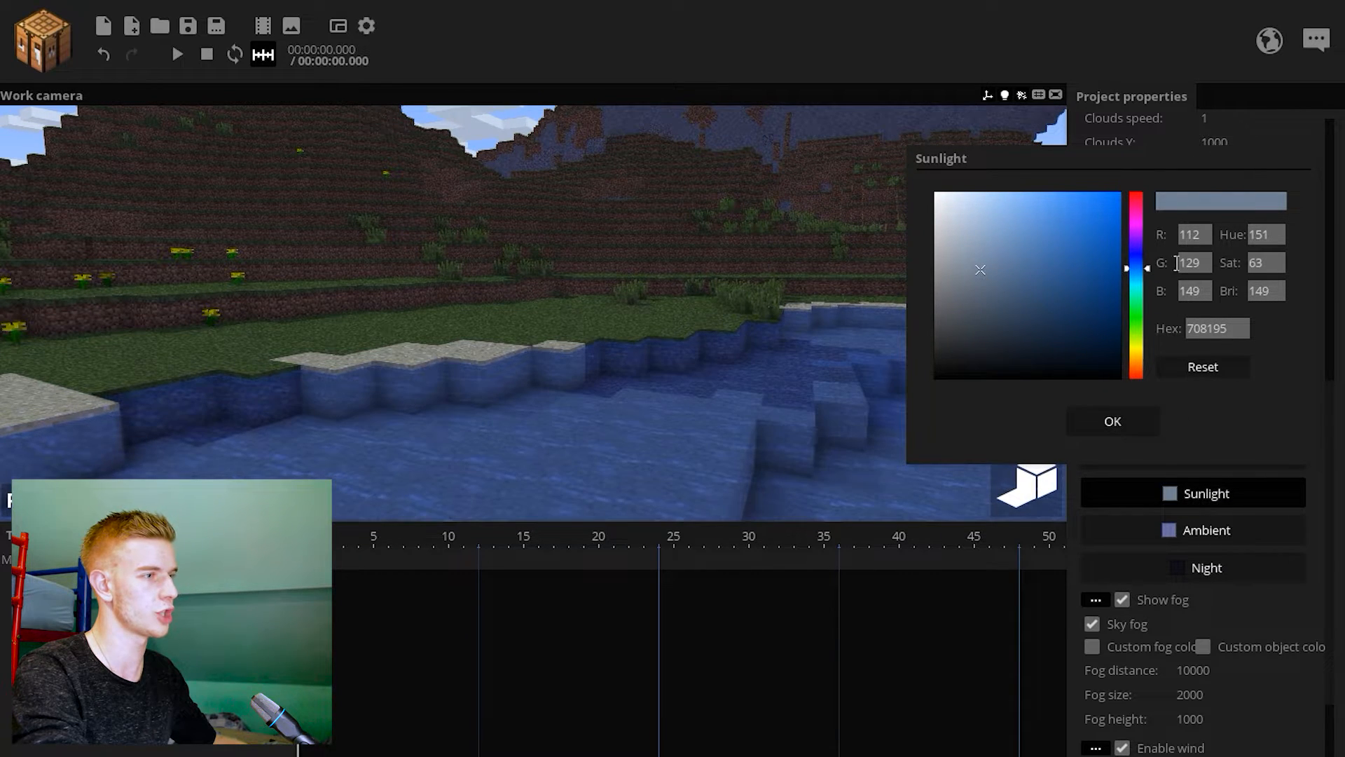
click(1137, 256)
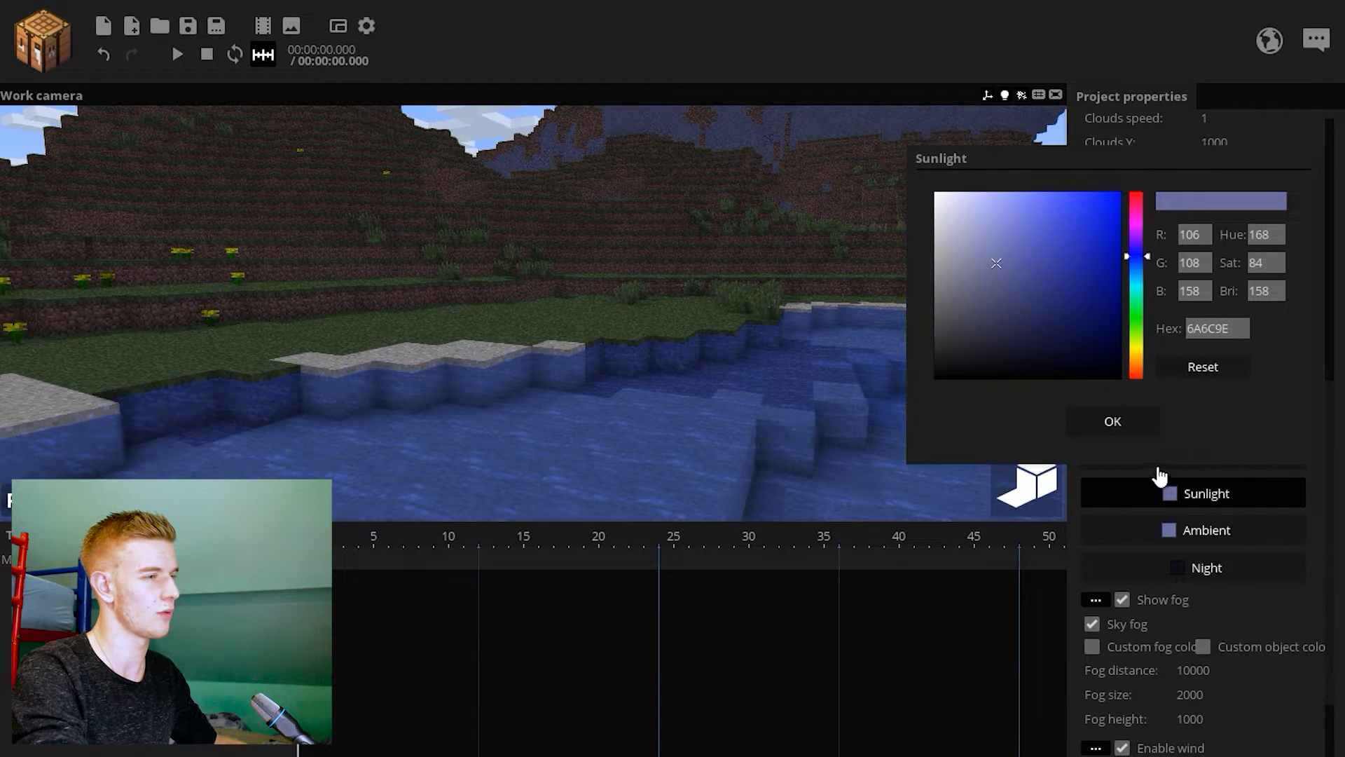
click(1159, 477)
- Try lighter and darker ambient scene colors and settle on a dark, muted blue
click(1219, 529)
click(1021, 279)
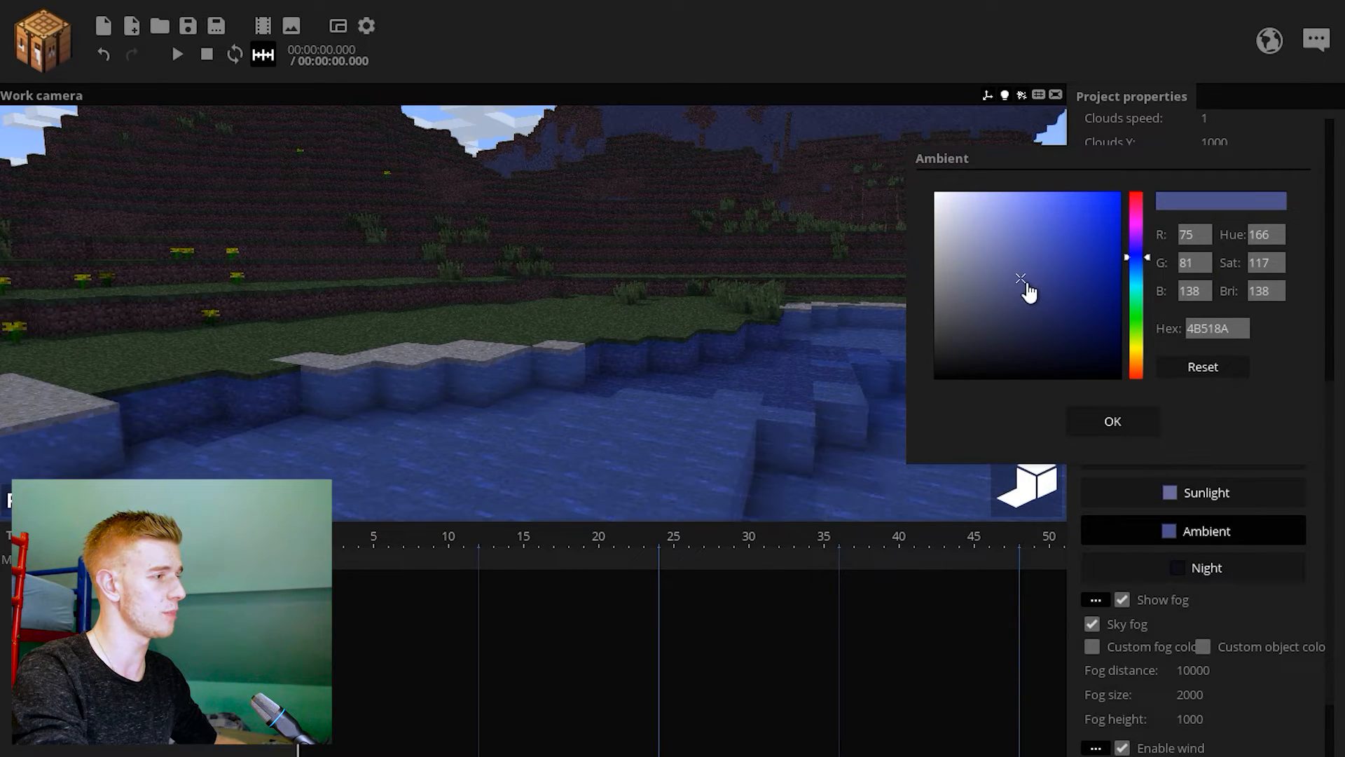
drag(993, 281, 963, 265)
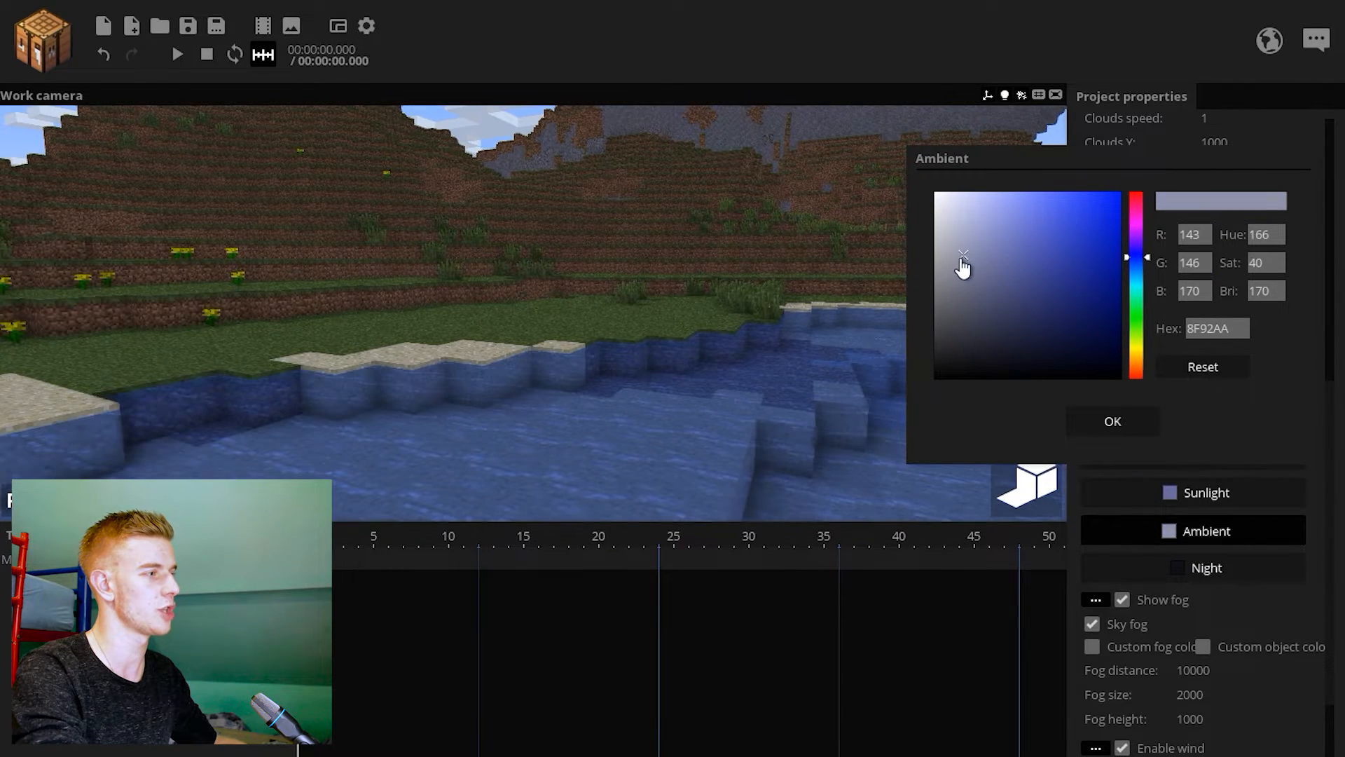
click(994, 269)
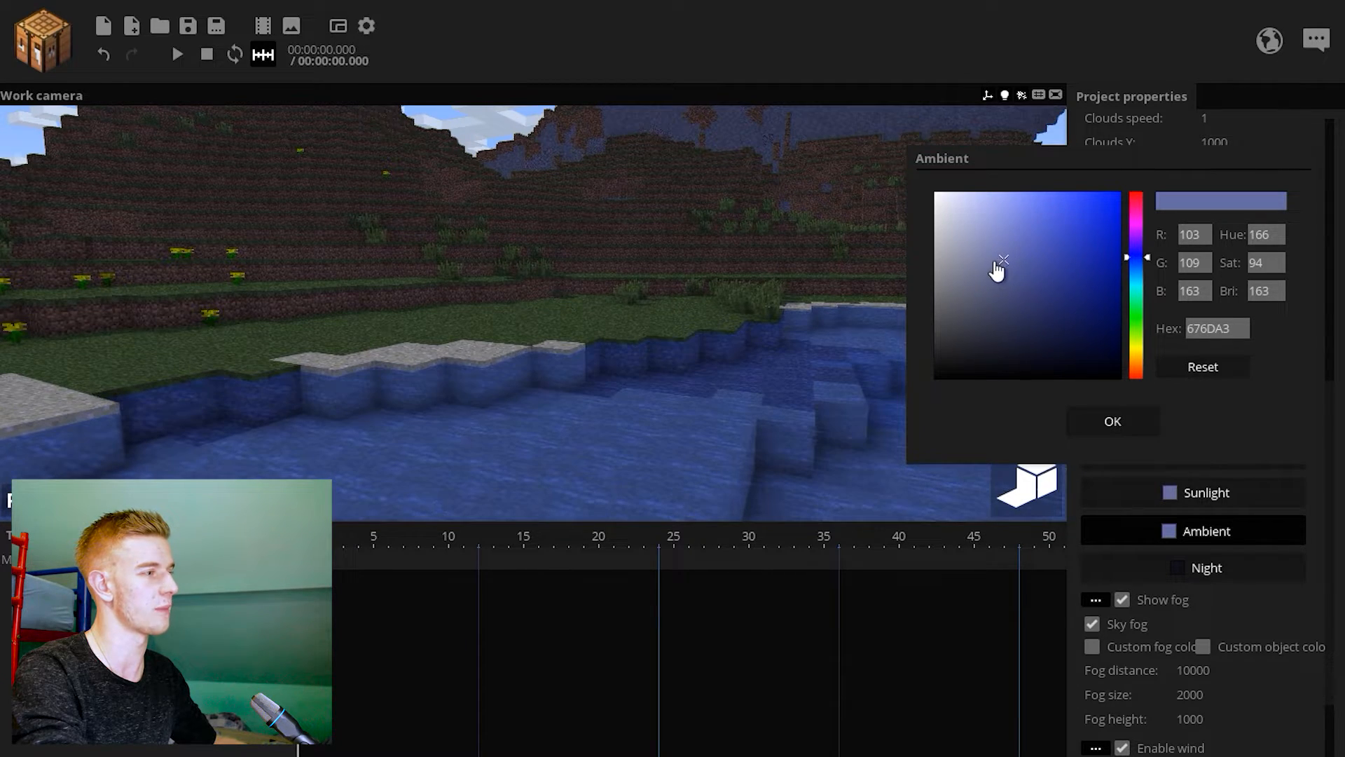
click(1053, 223)
drag(711, 273, 711, 364)
click(1015, 285)
click(1112, 421)
drag(639, 327, 634, 220)
drag(656, 292, 701, 302)
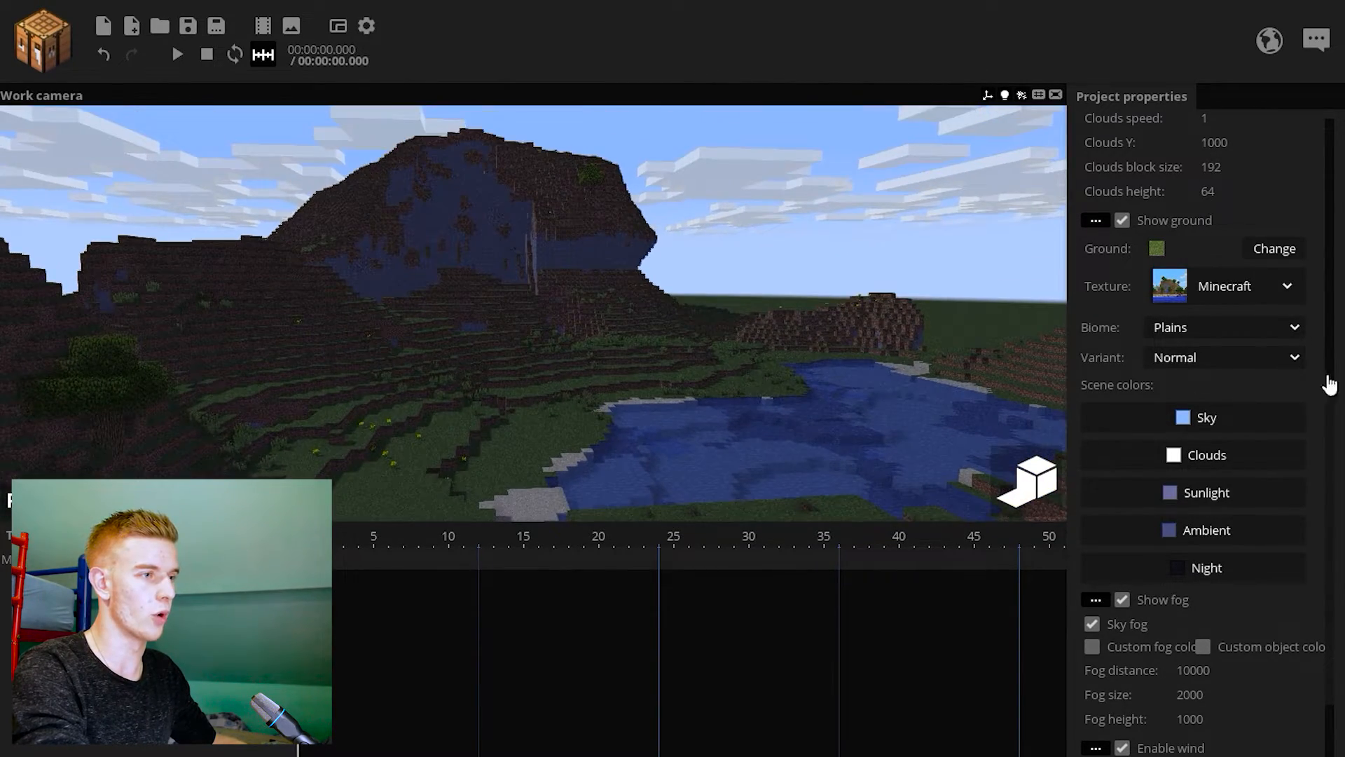
- Turn off the clouds in the background settings
scroll(1331, 382, up, 3)
click(1122, 358)
right_drag(534, 313, 501, 350)
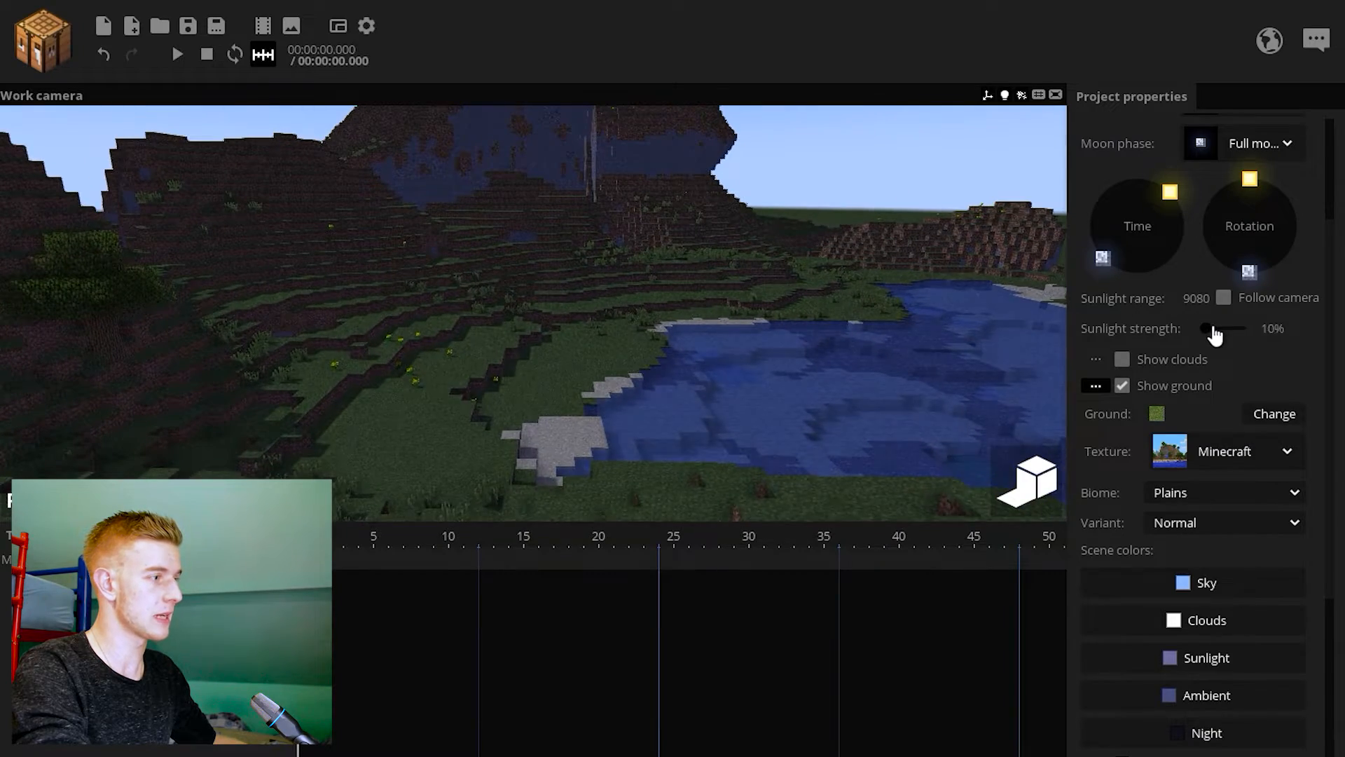
- Test a stronger sunlight on the darkened scene and reset the sunlight strength to 0%
drag(1212, 329, 1317, 338)
drag(1224, 338, 1175, 340)
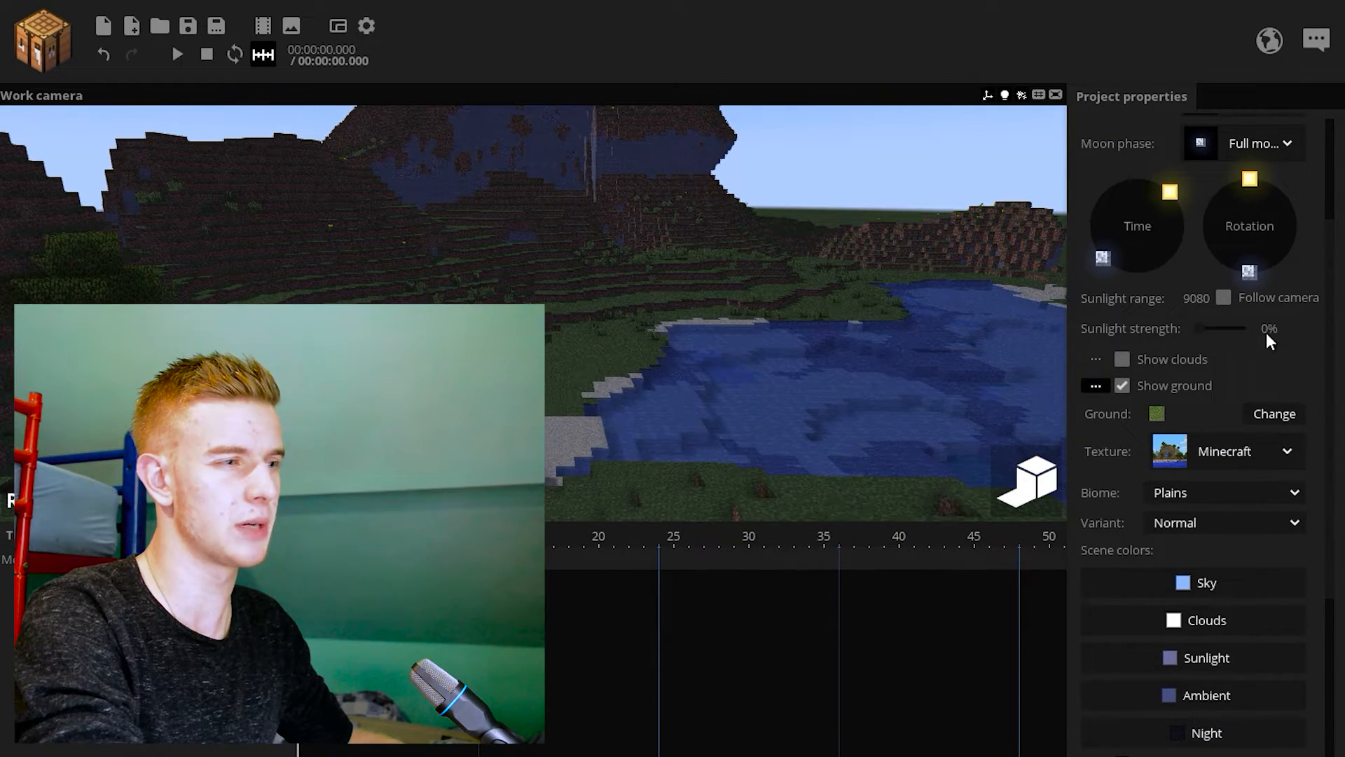
right_drag(911, 322, 819, 401)
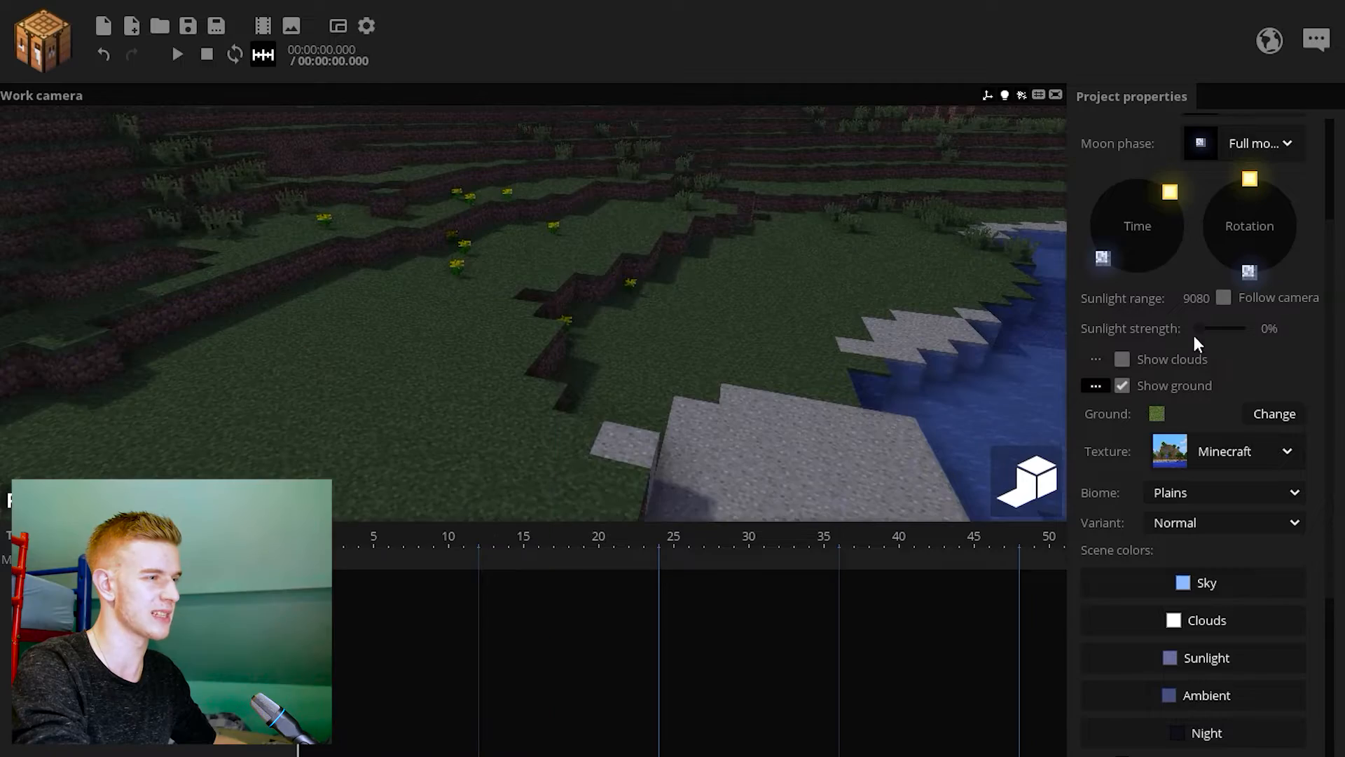
drag(1198, 332, 1121, 331)
- Save the project with the darkened mountain scene
right_drag(840, 351, 826, 294)
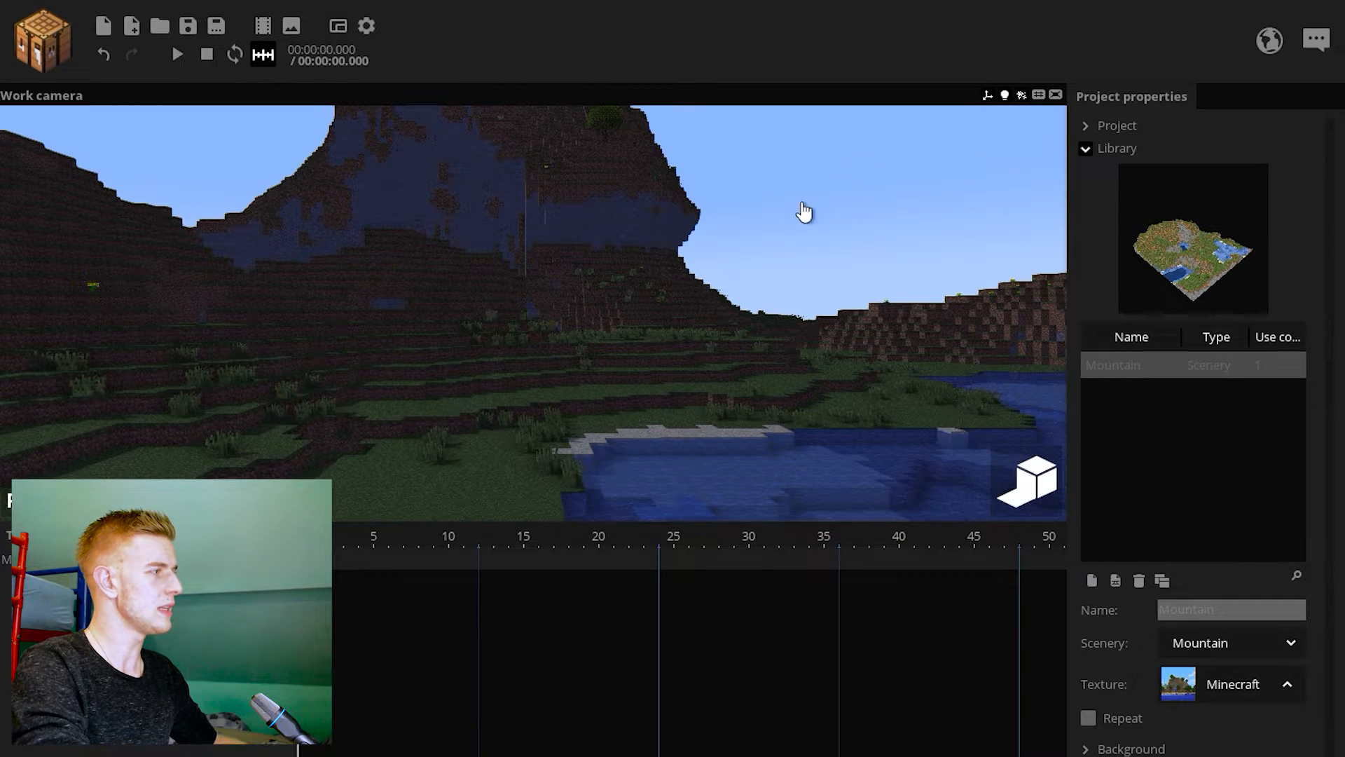
key(ctrl+s)
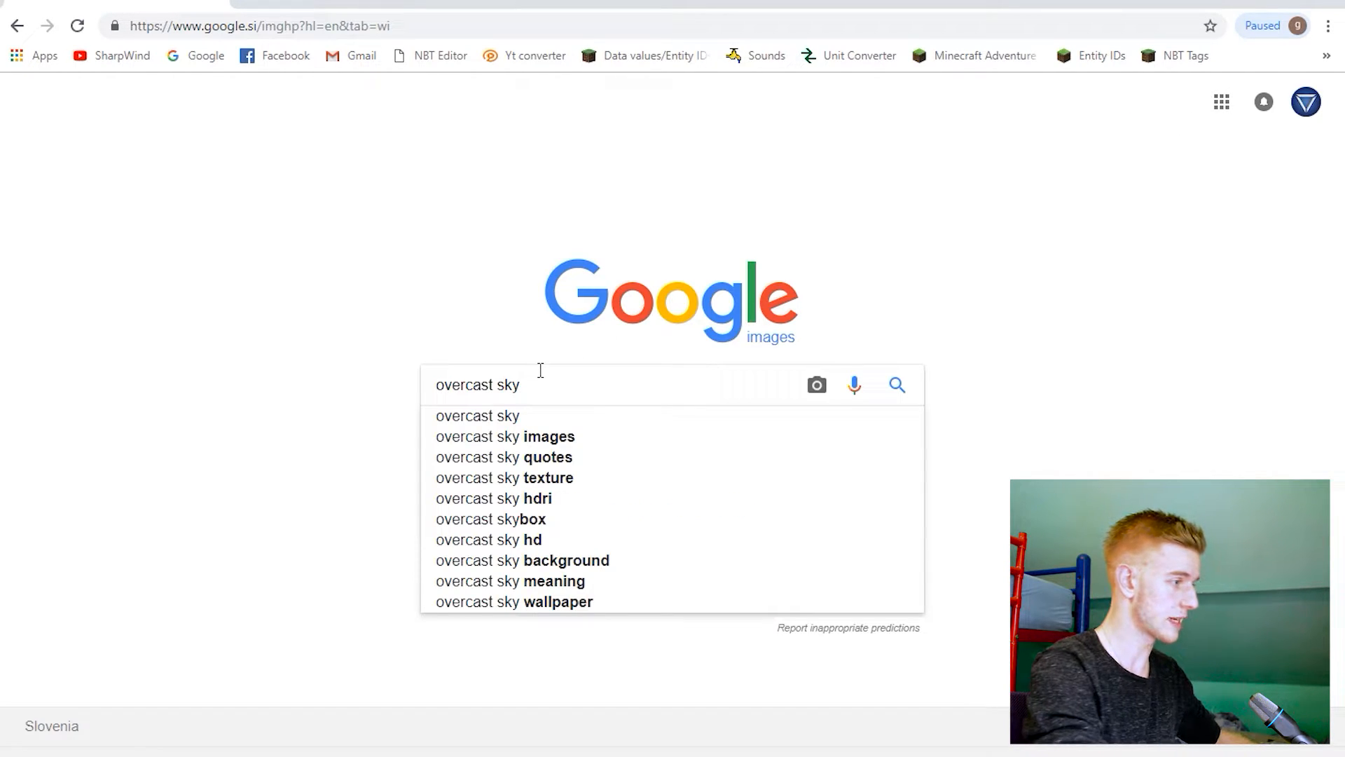
- In the browser, search Google Images for "overcast sky texture" and browse the results filtered to blue
text(texture)
key(Return)
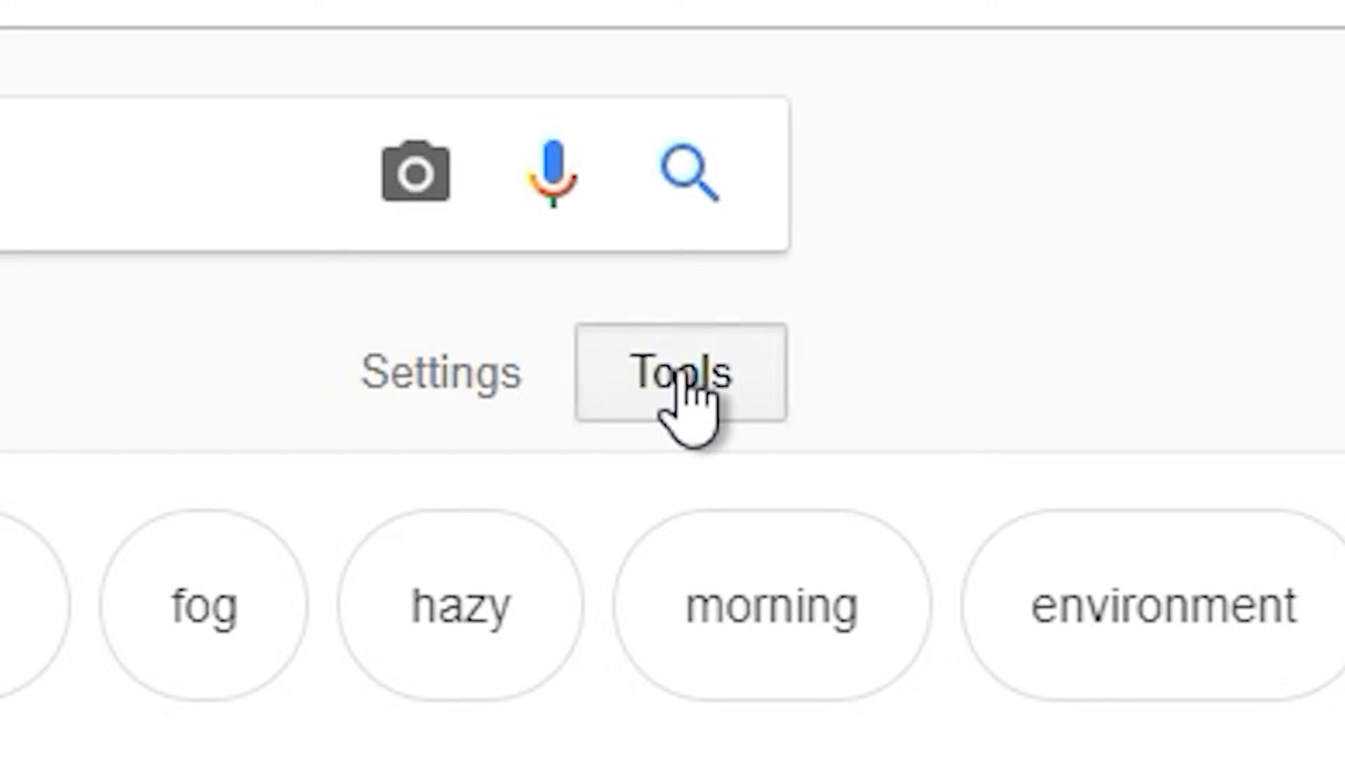
click(707, 171)
click(256, 206)
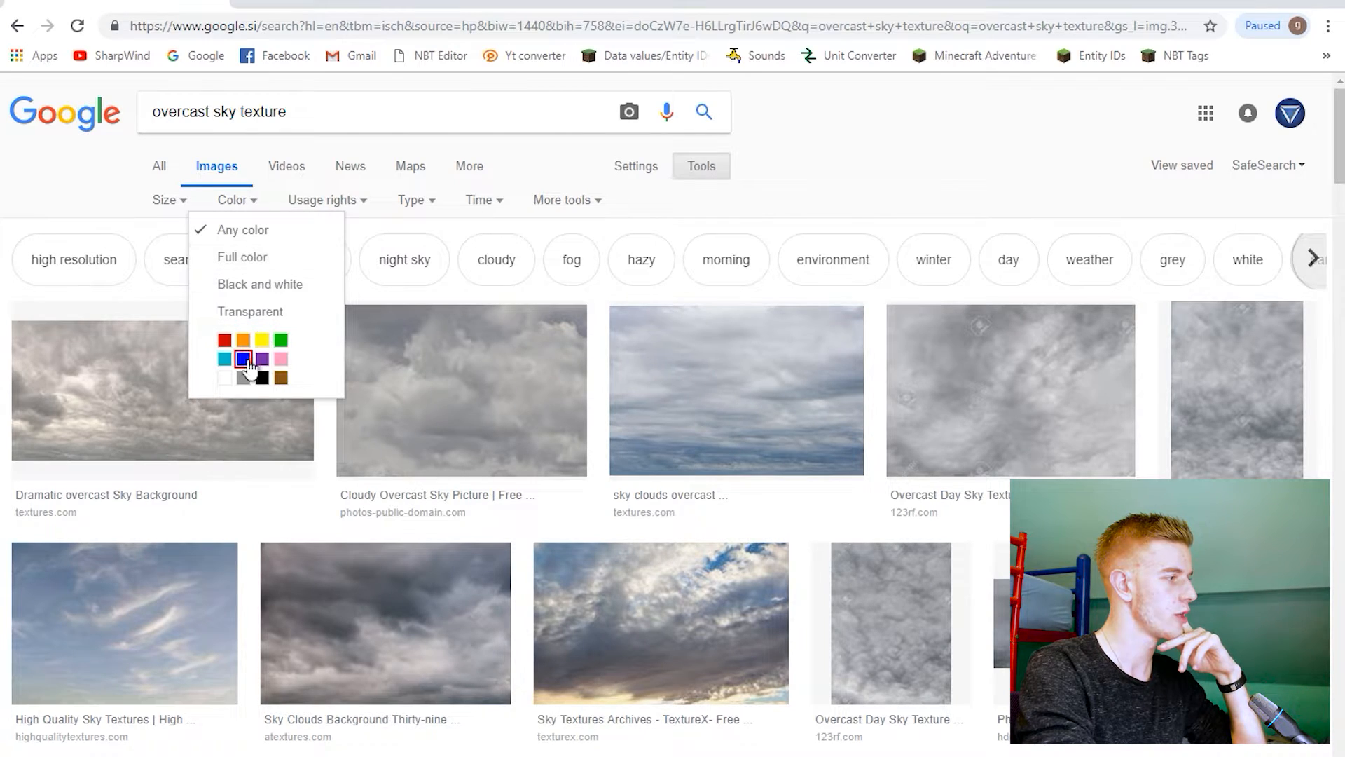
scroll(719, 450, down, 10)
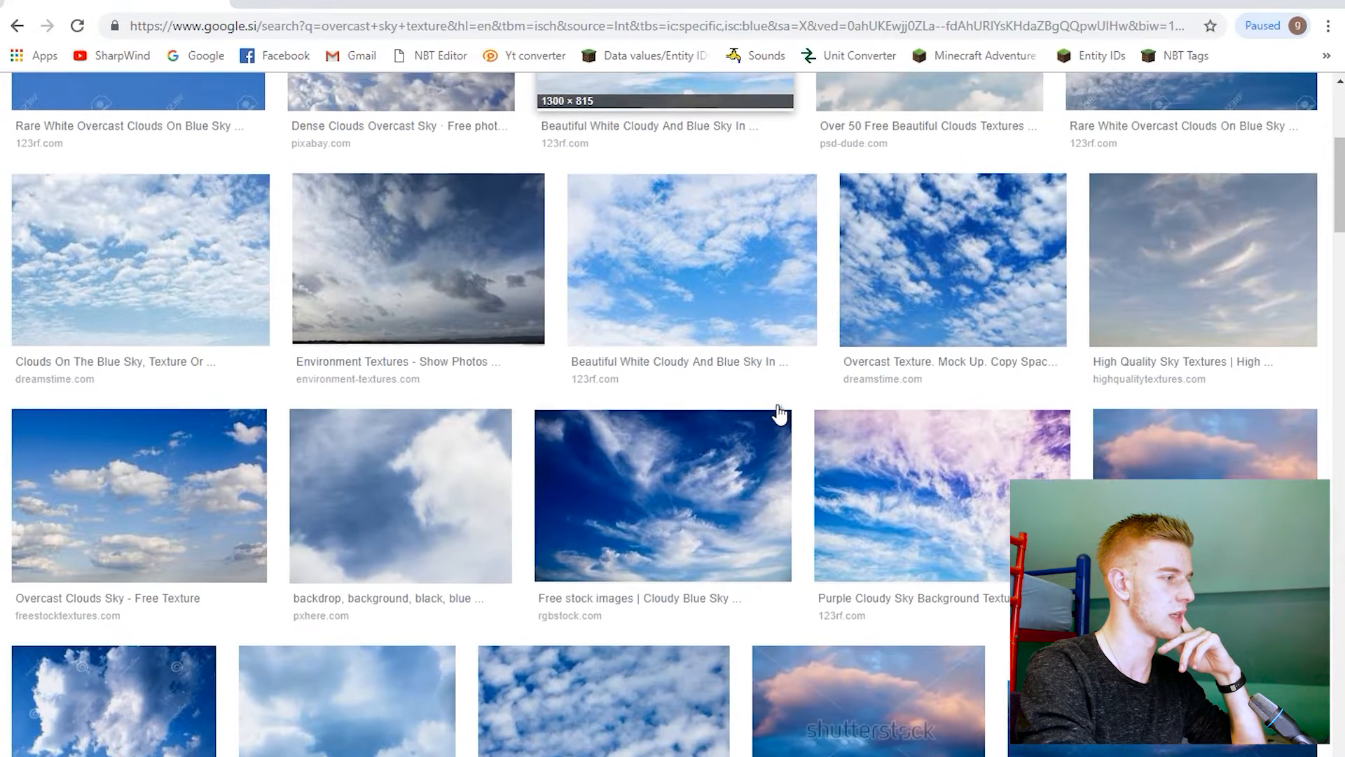
scroll(779, 415, up, 10)
- Change the image search to "overcast rain sky texture" and look through the results for a stormy sky
click(237, 201)
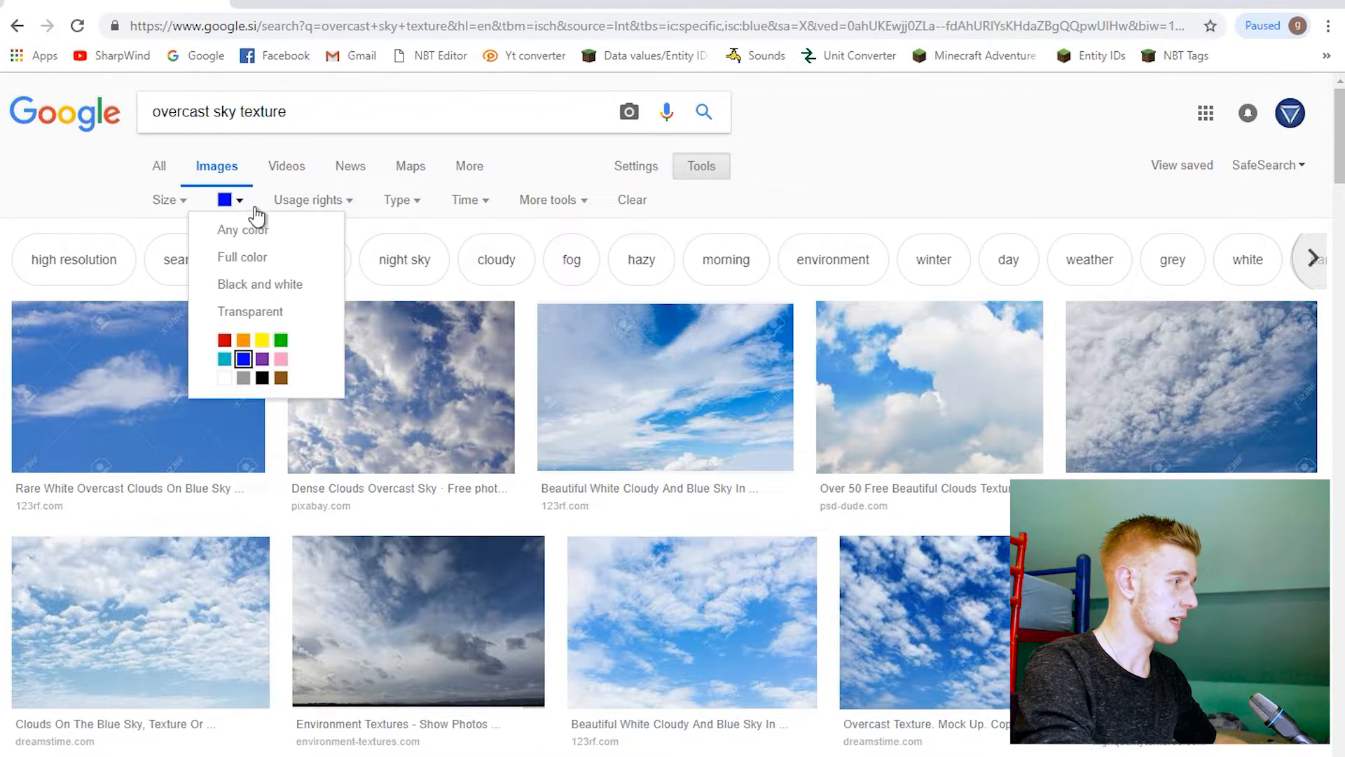
click(231, 181)
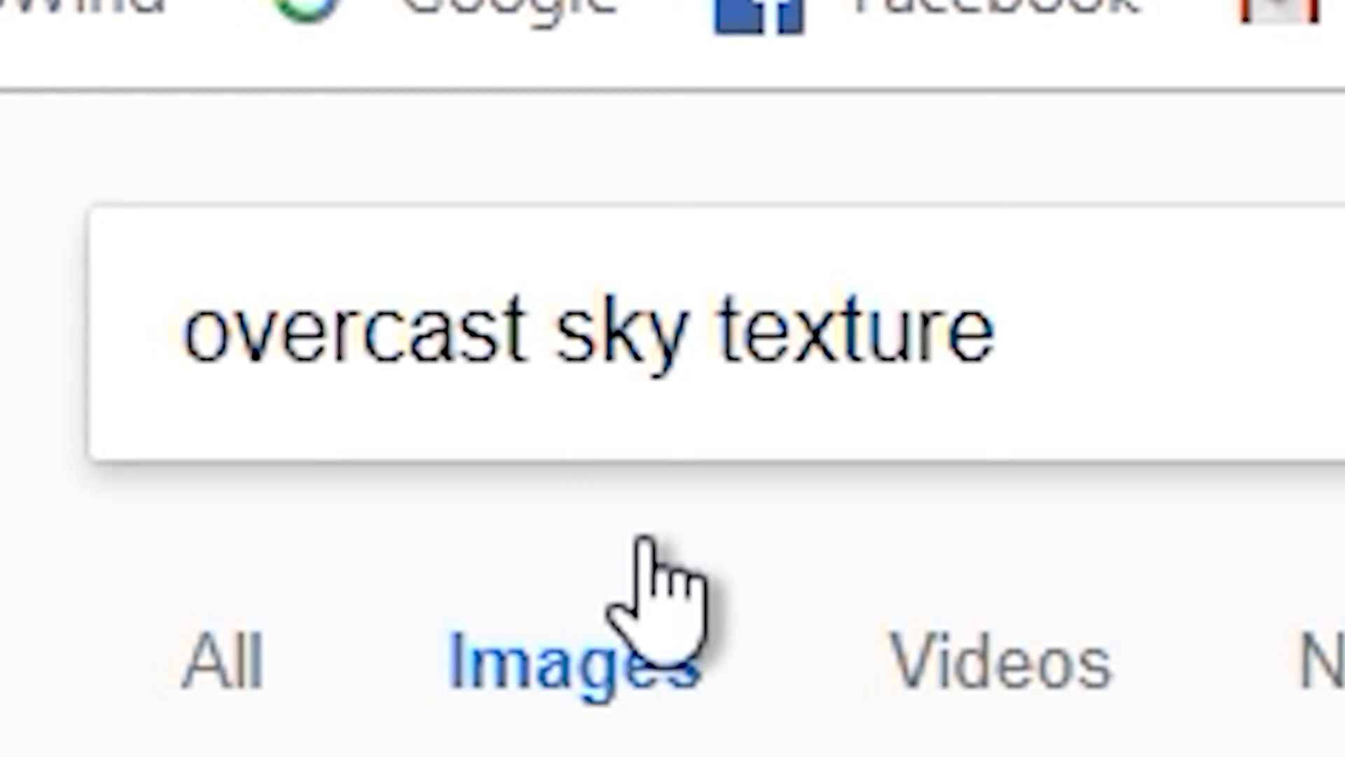
text(rain)
key(Return)
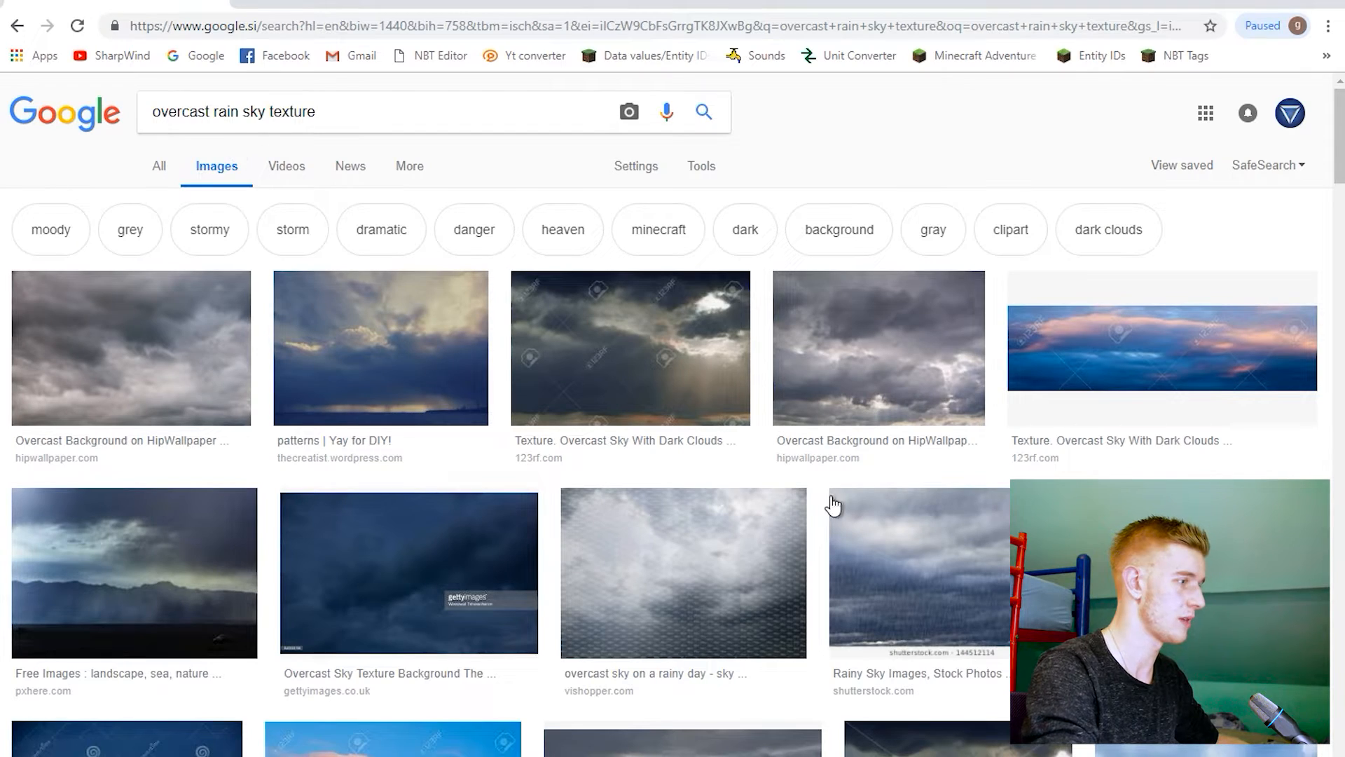
scroll(658, 502, down, 15)
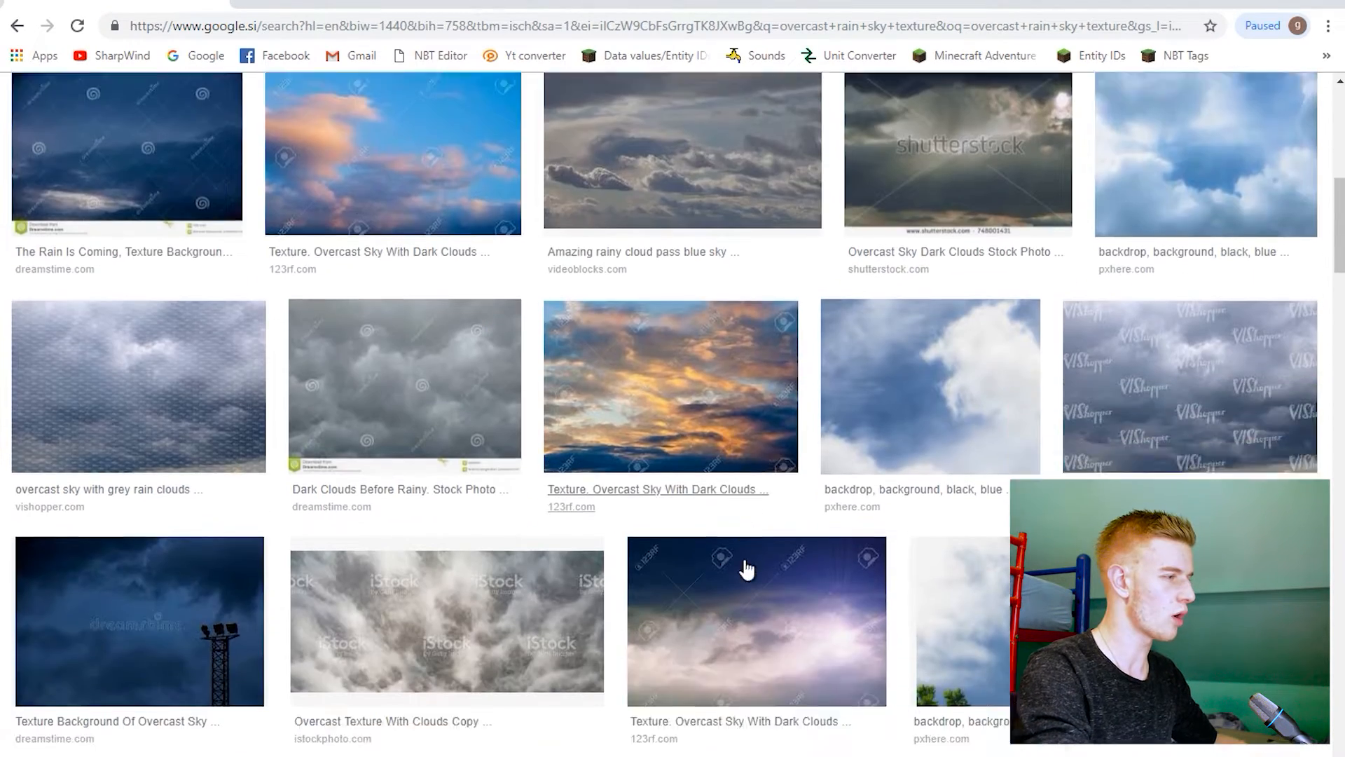
scroll(748, 567, down, 5)
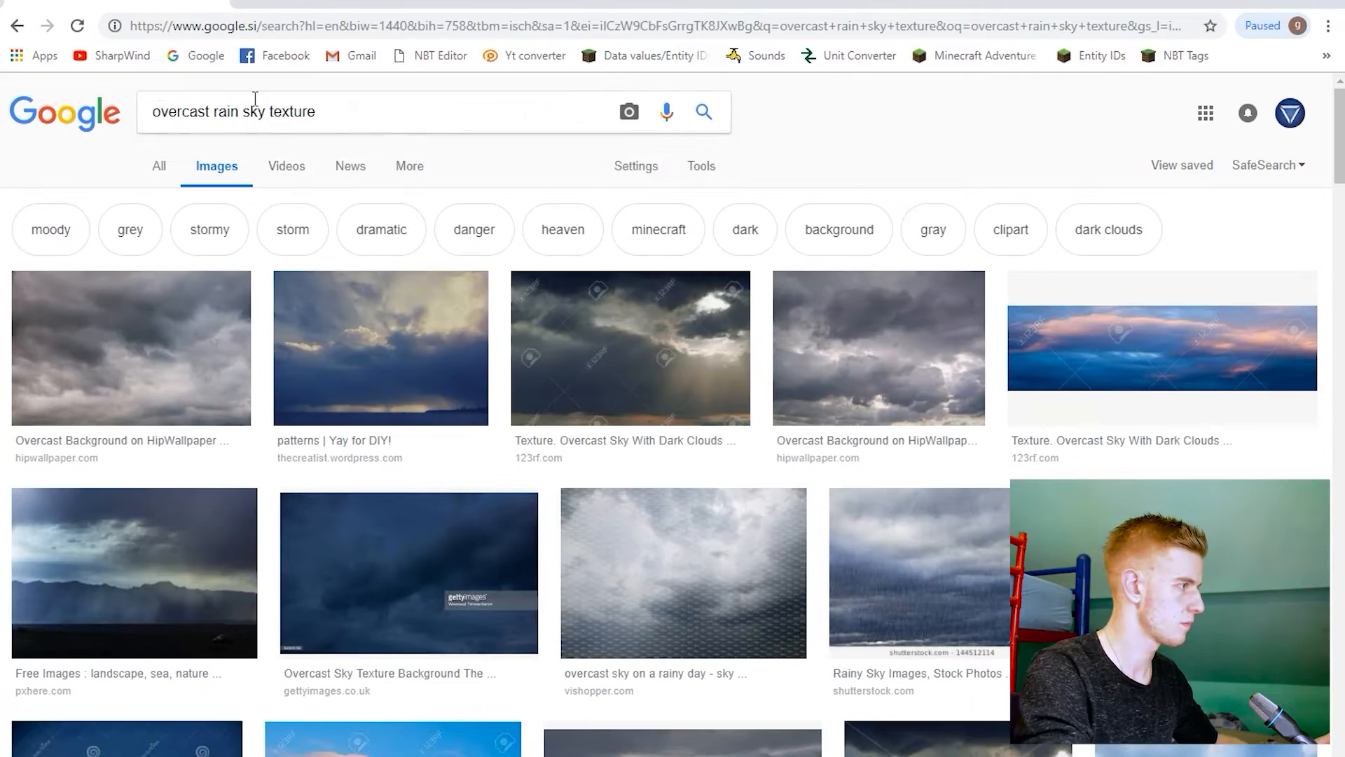
- Search for "dark overcast sky texture" and preview the panoramic overcast texture from HDR-skydome
scroll(767, 641, down, 2)
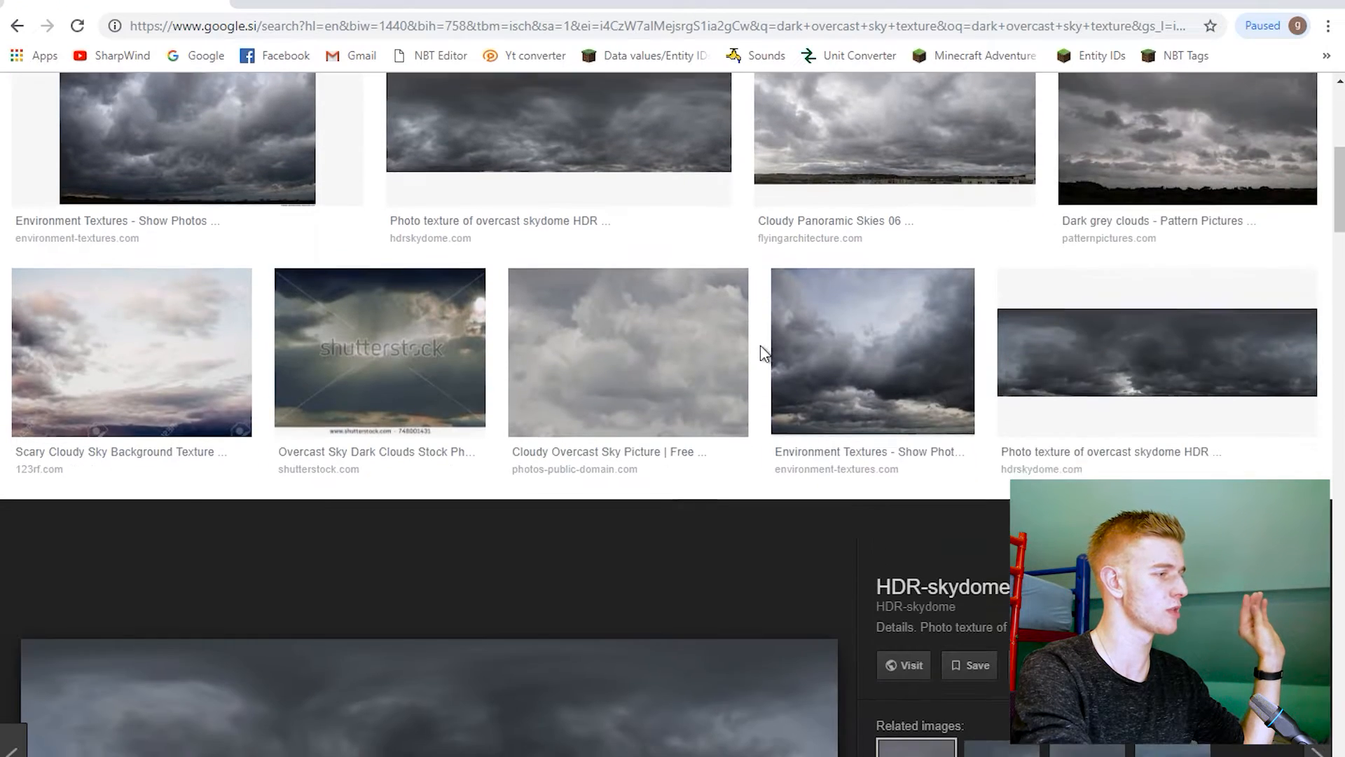
scroll(762, 351, down, 4)
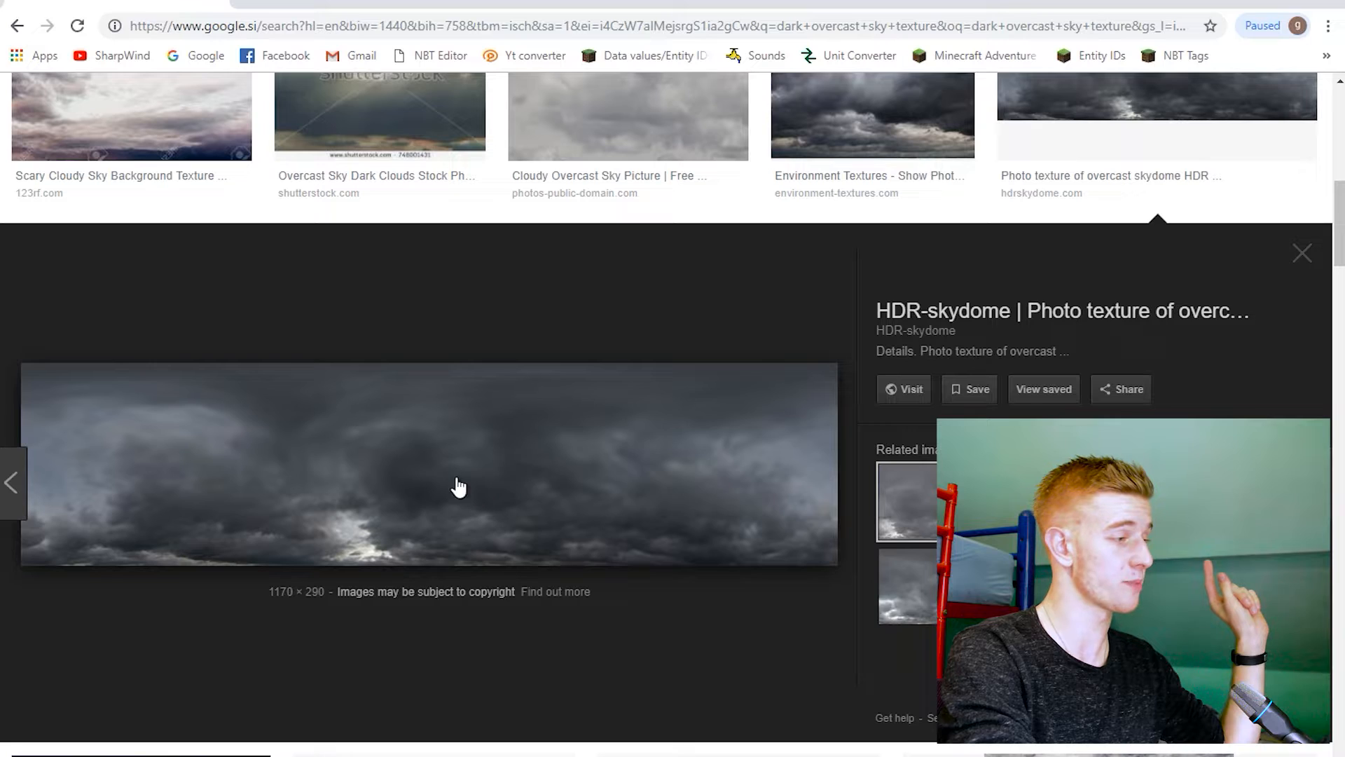
- Save the panoramic overcast sky image to the desktop under the name sky
right_click(409, 443)
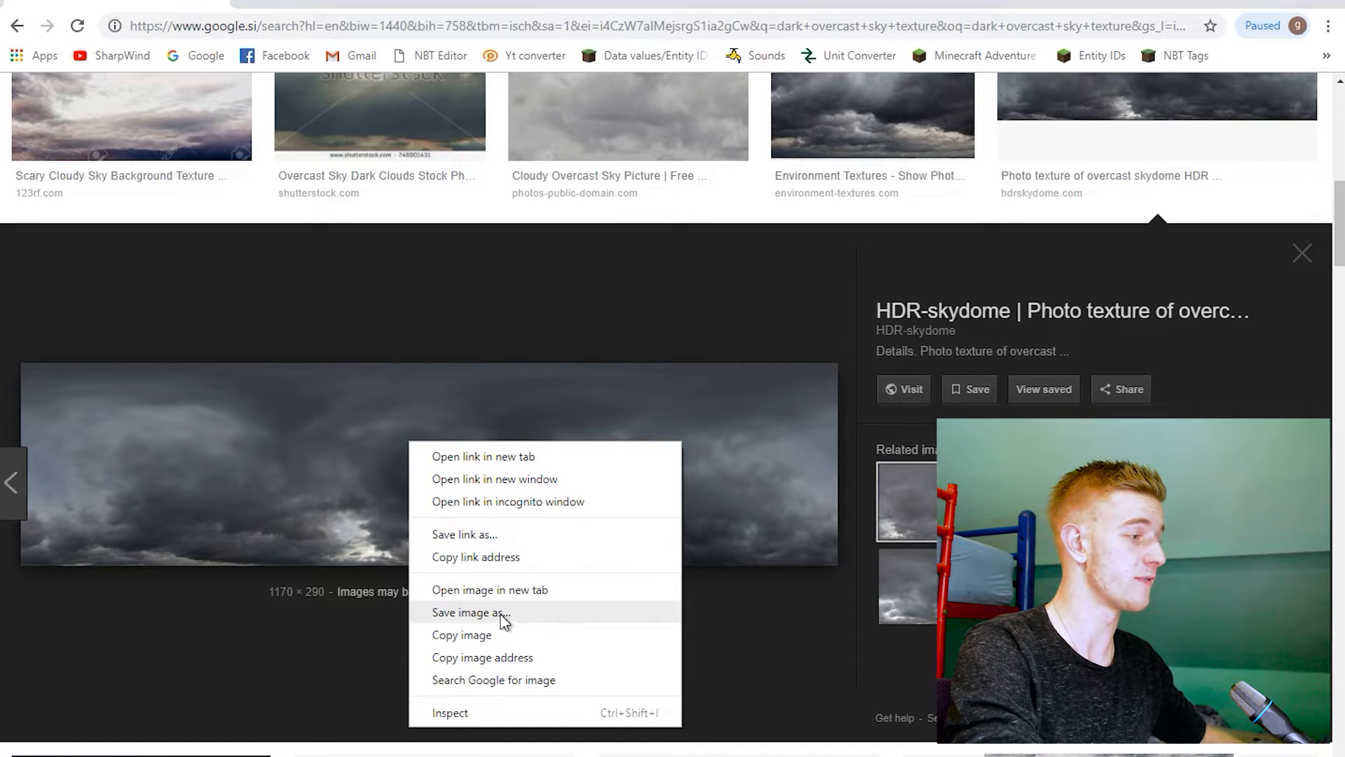
click(471, 613)
scroll(107, 98, up, 1)
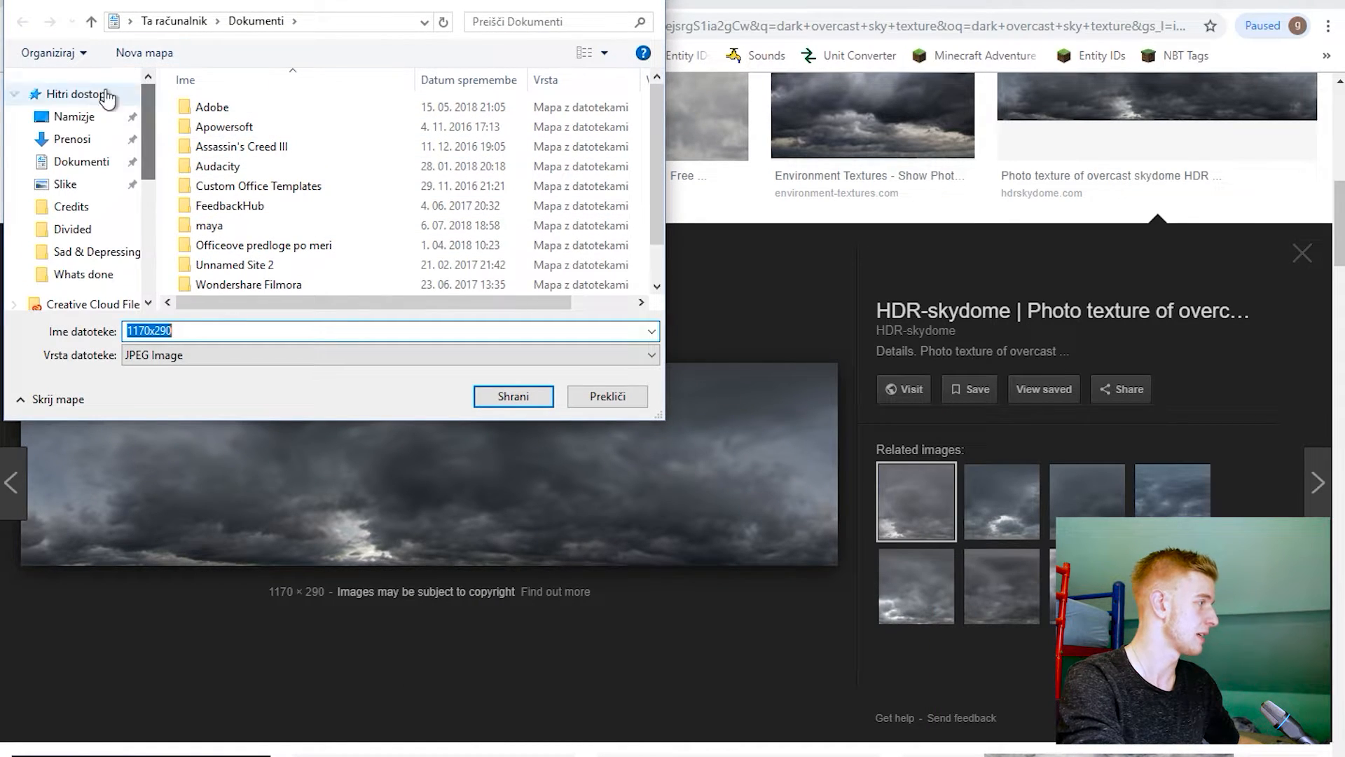
click(73, 117)
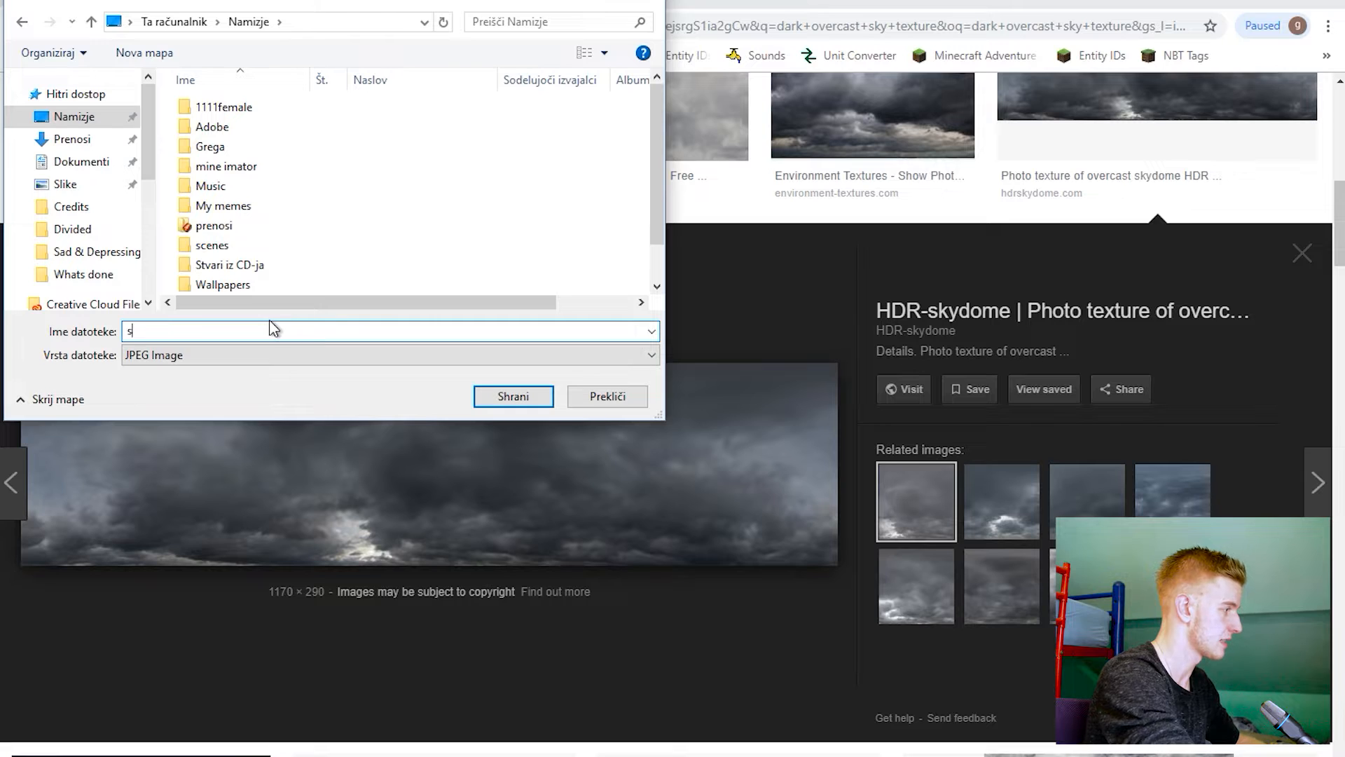
click(524, 401)
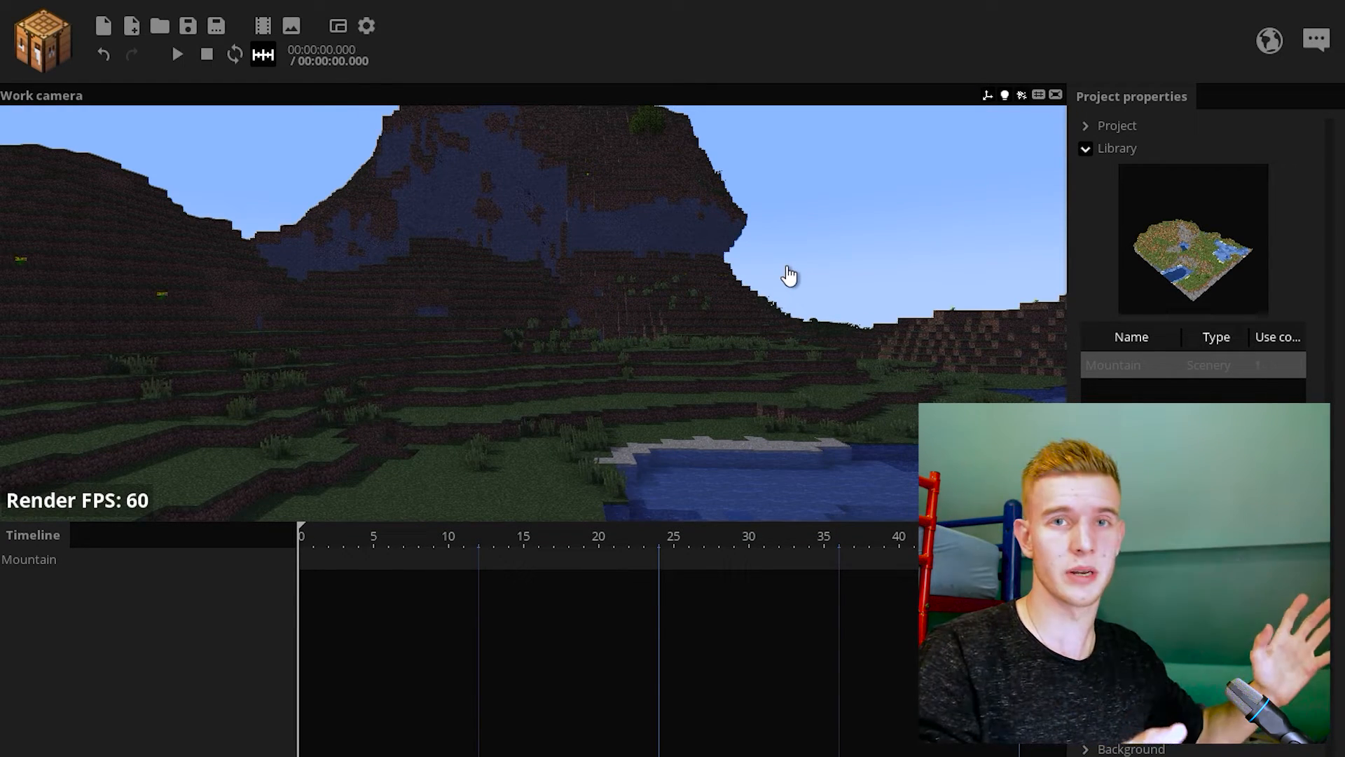
- Back in Mine-imator, create a sphere named Sky and enable its Invert option
right_drag(789, 275, 792, 318)
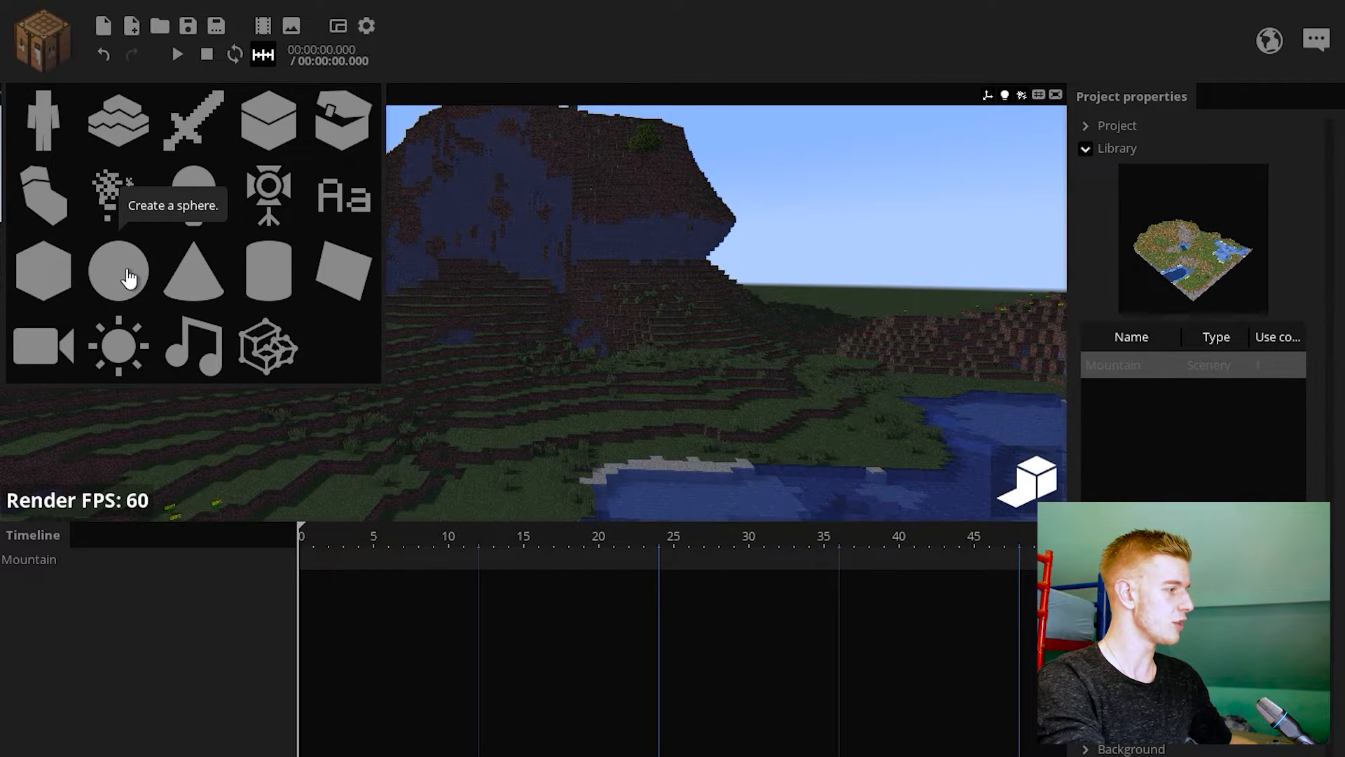
click(128, 277)
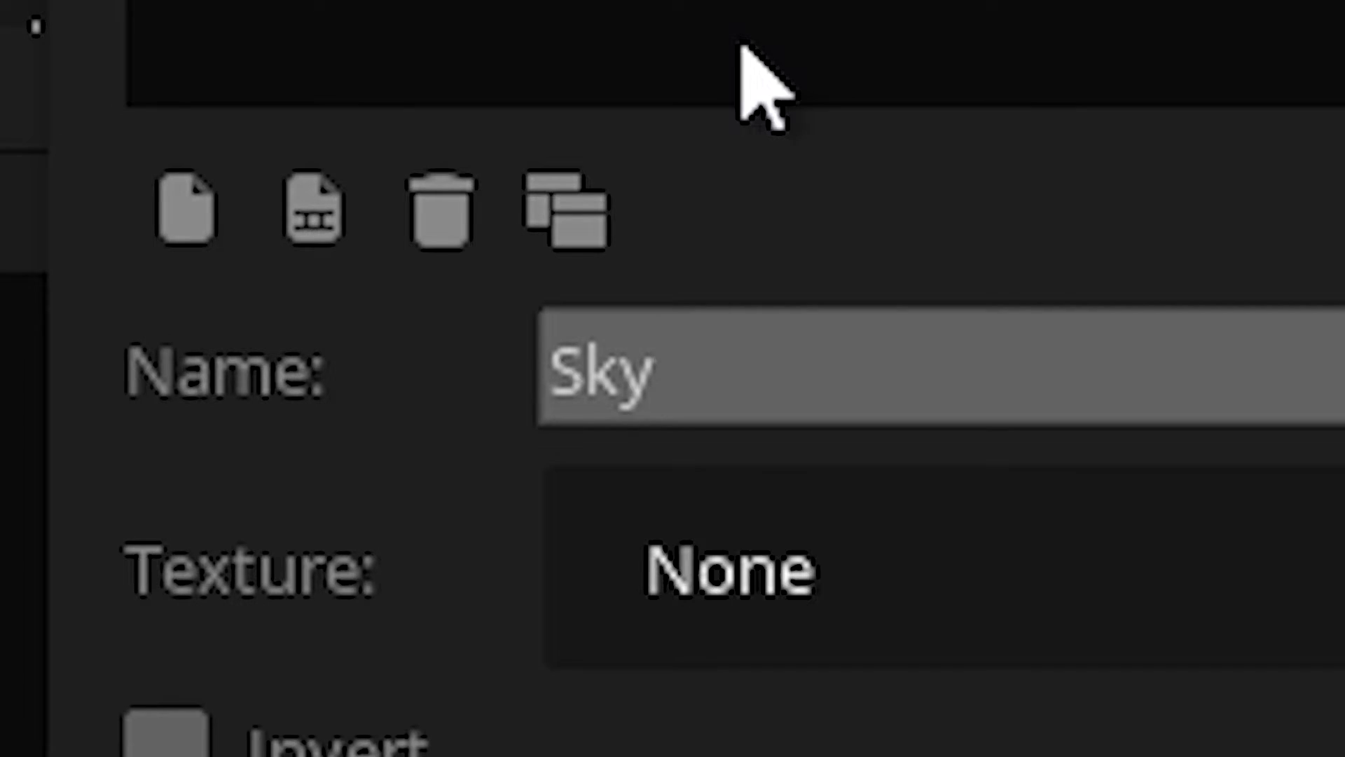
click(168, 743)
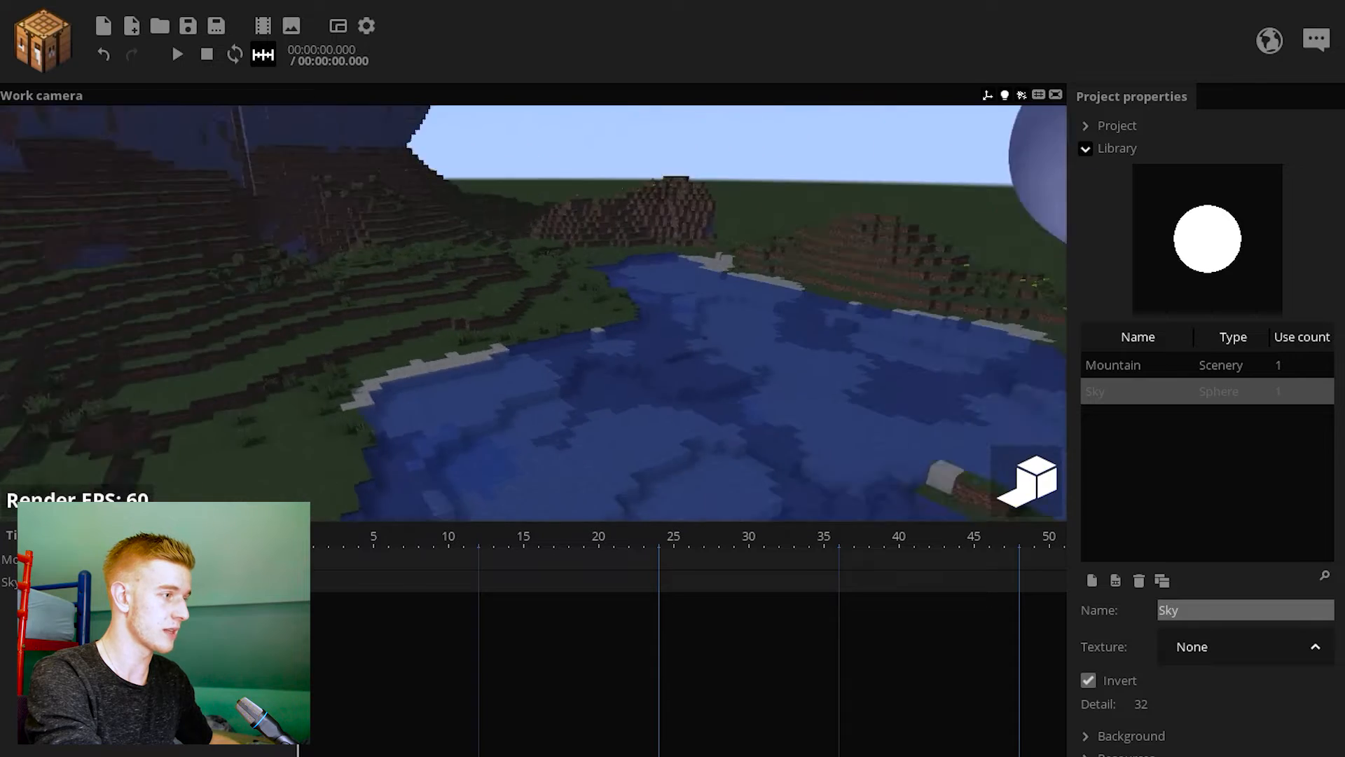
- Set the Sky sphere's X, Y and Z position to 0 at frame 0
right_drag(585, 270, 586, 270)
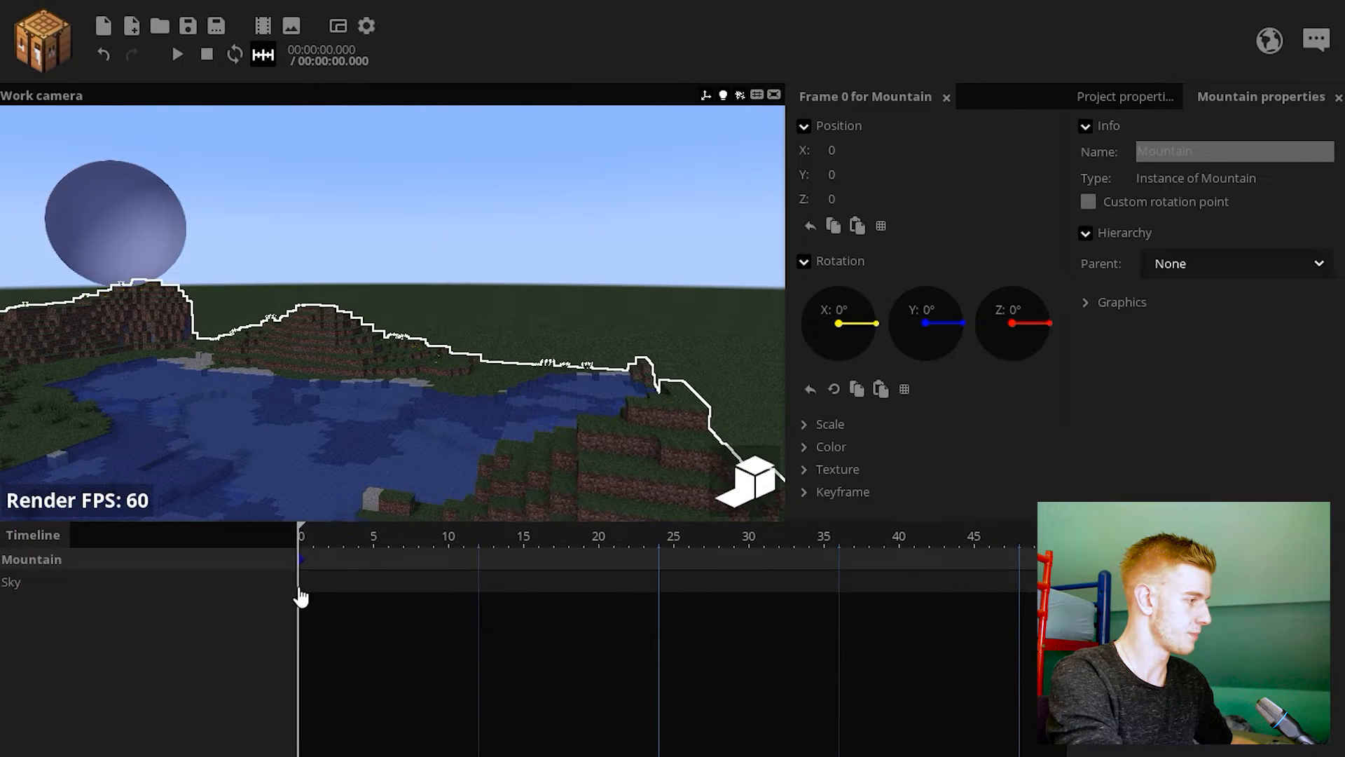
click(300, 589)
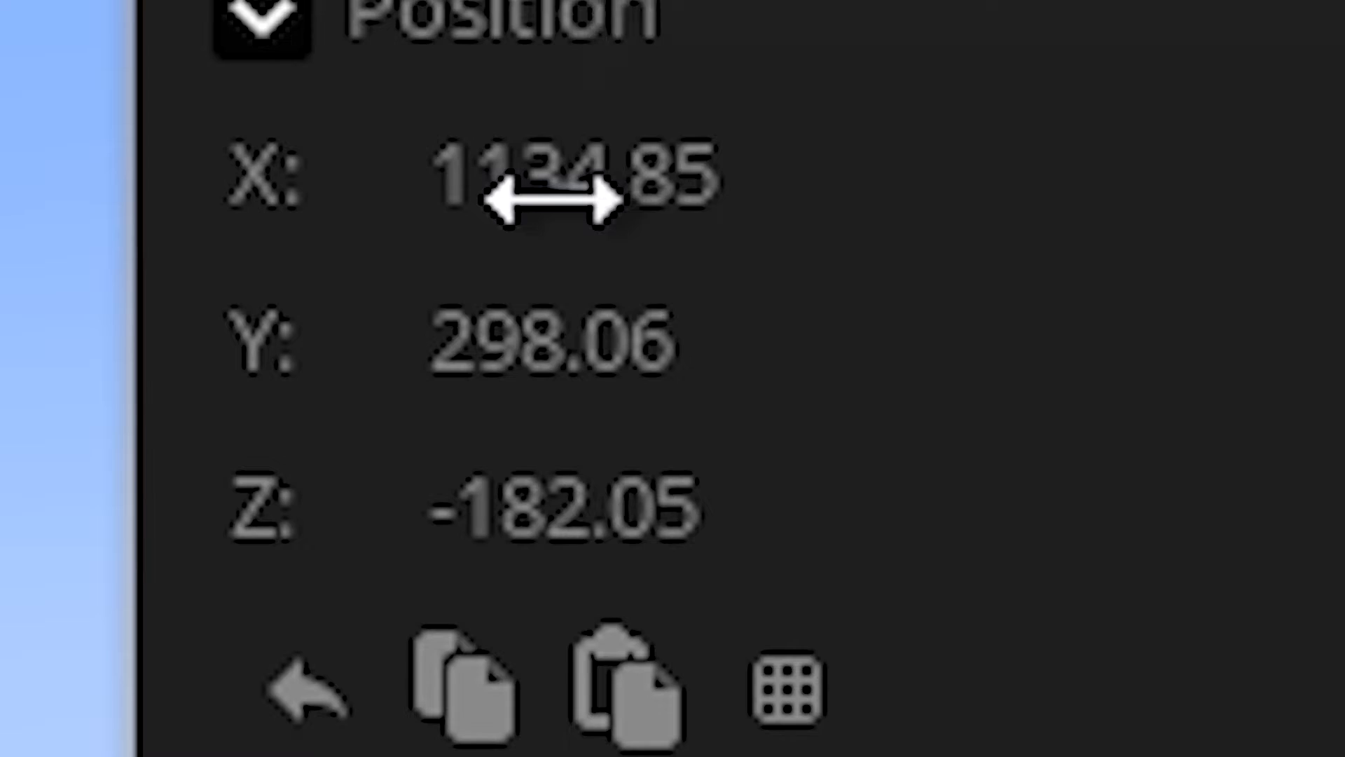
click(847, 153)
text(0)
click(842, 182)
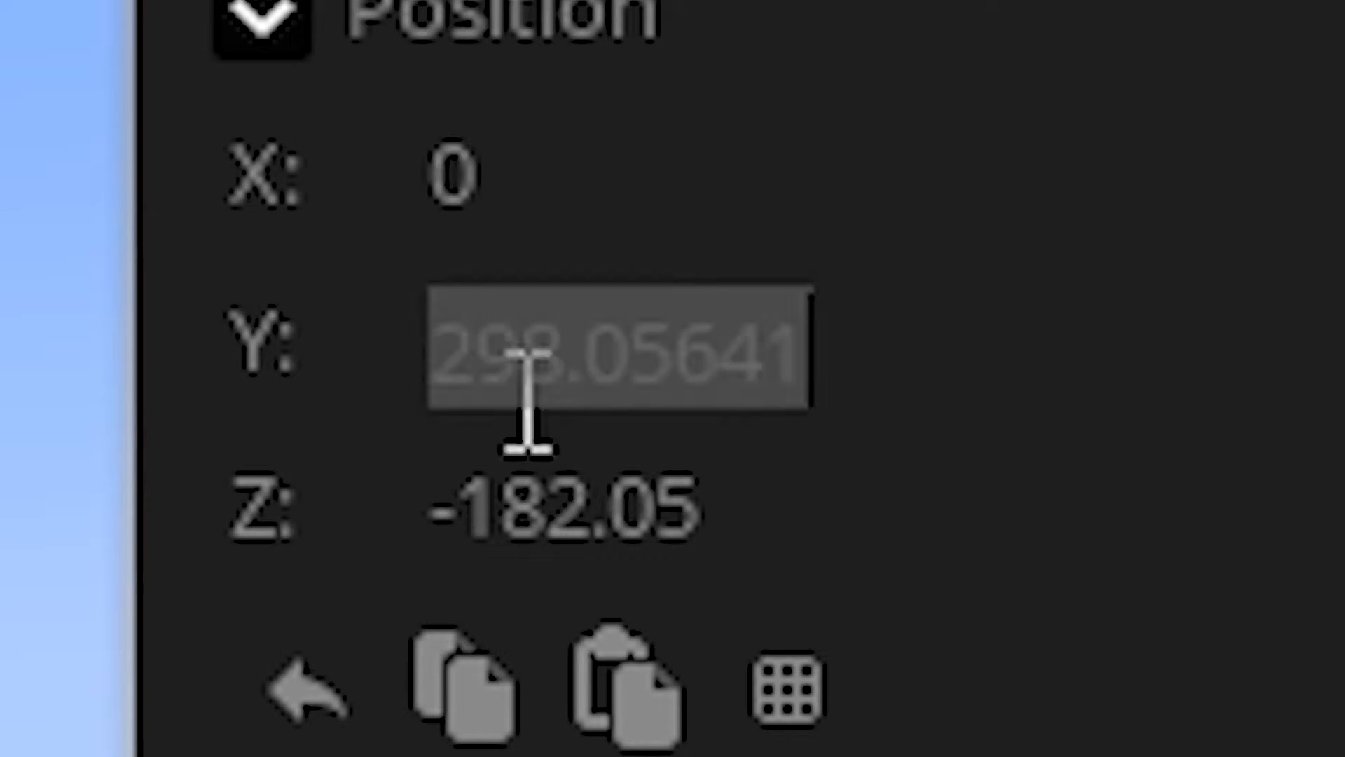
text(0)
click(846, 203)
text(0)
right_drag(647, 210, 546, 318)
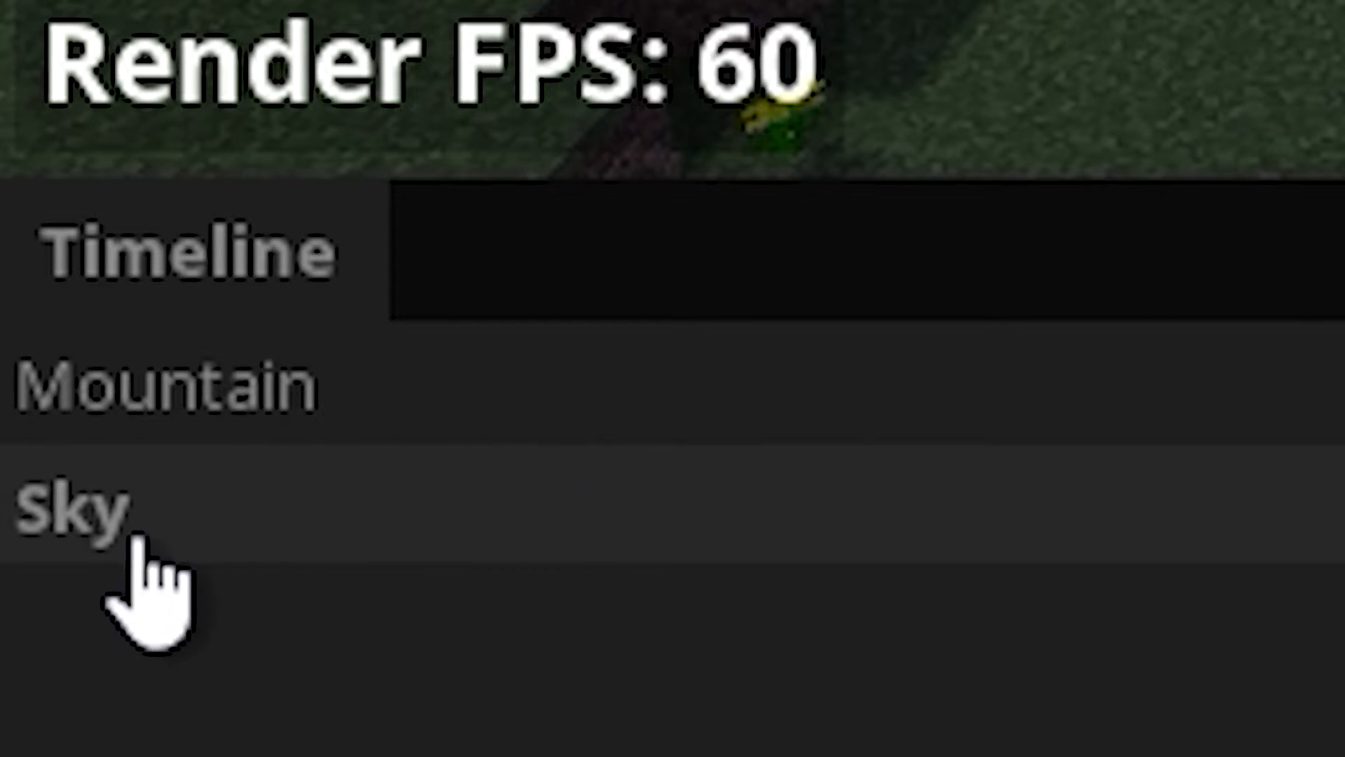
- Parent Sky to Mountain and set a custom rotation point of 0, 0, 0 for the sphere
drag(24, 587, 35, 562)
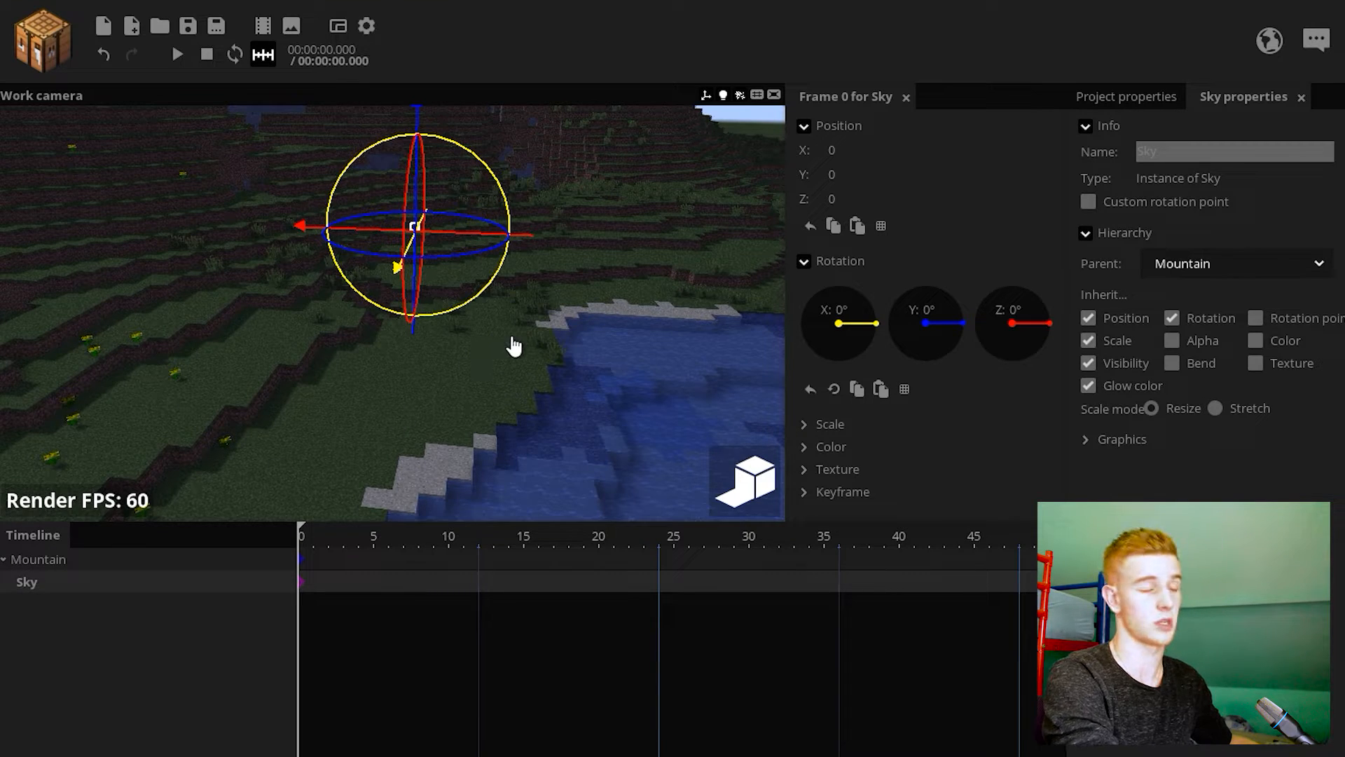
click(151, 560)
drag(522, 234, 616, 253)
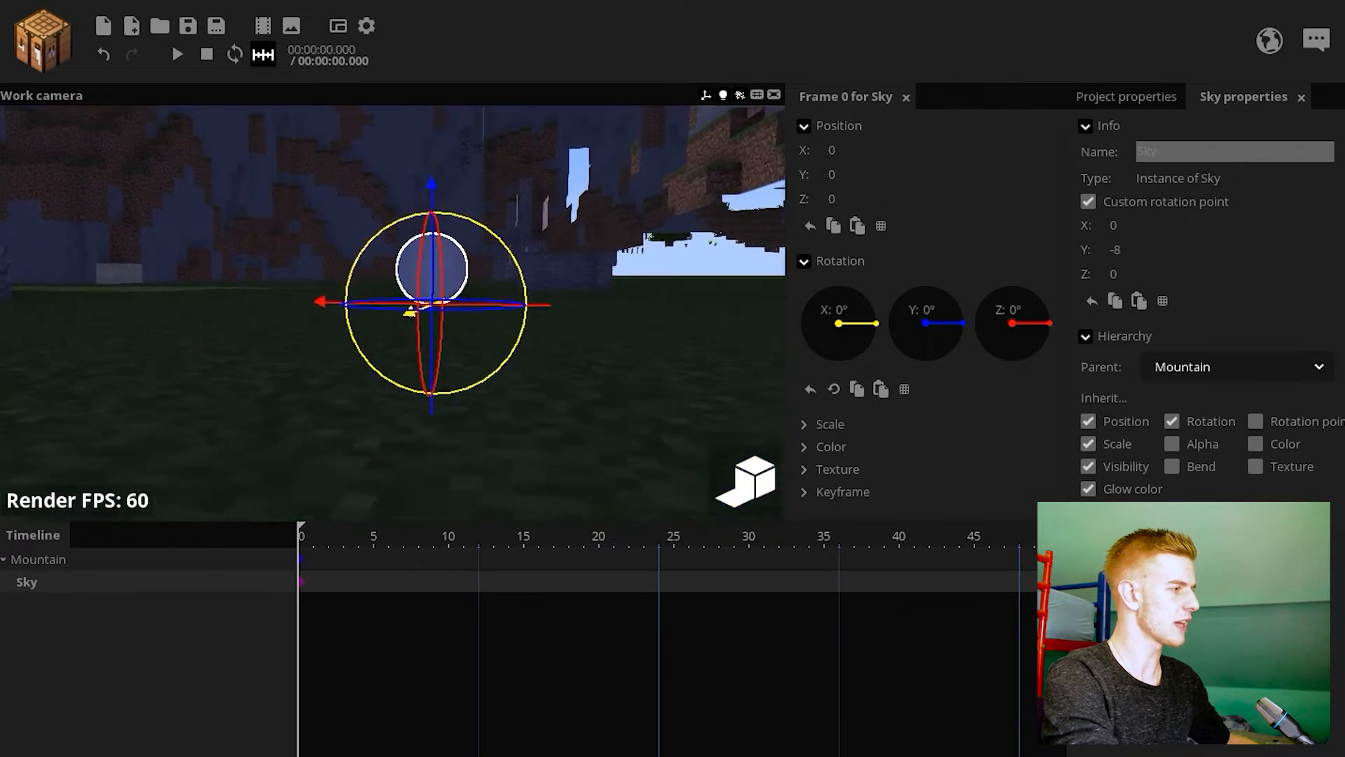
right_drag(393, 313, 365, 309)
right_drag(377, 381, 484, 406)
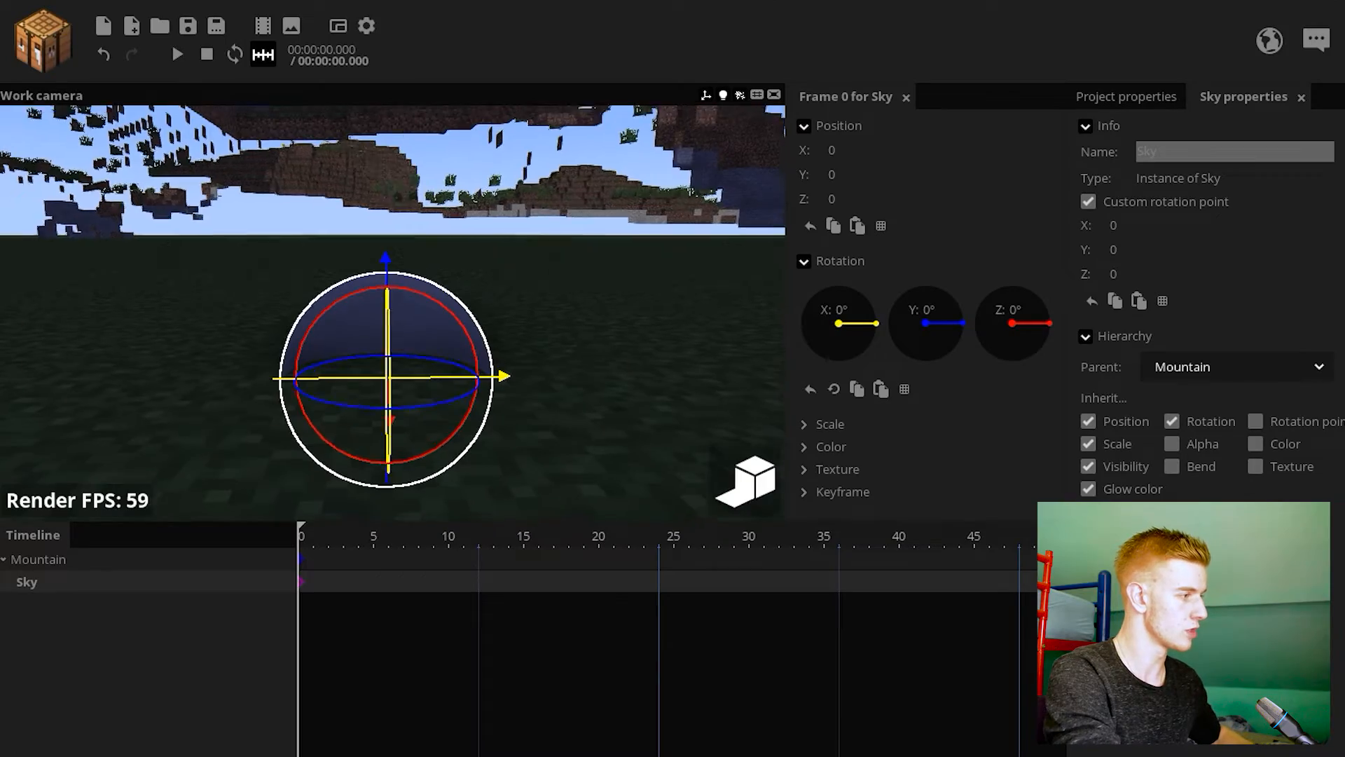
- Scale the Sky sphere uniformly to about 448 so that it encloses the whole mountain scene
drag(490, 350, 760, 423)
scroll(760, 423, down, 3)
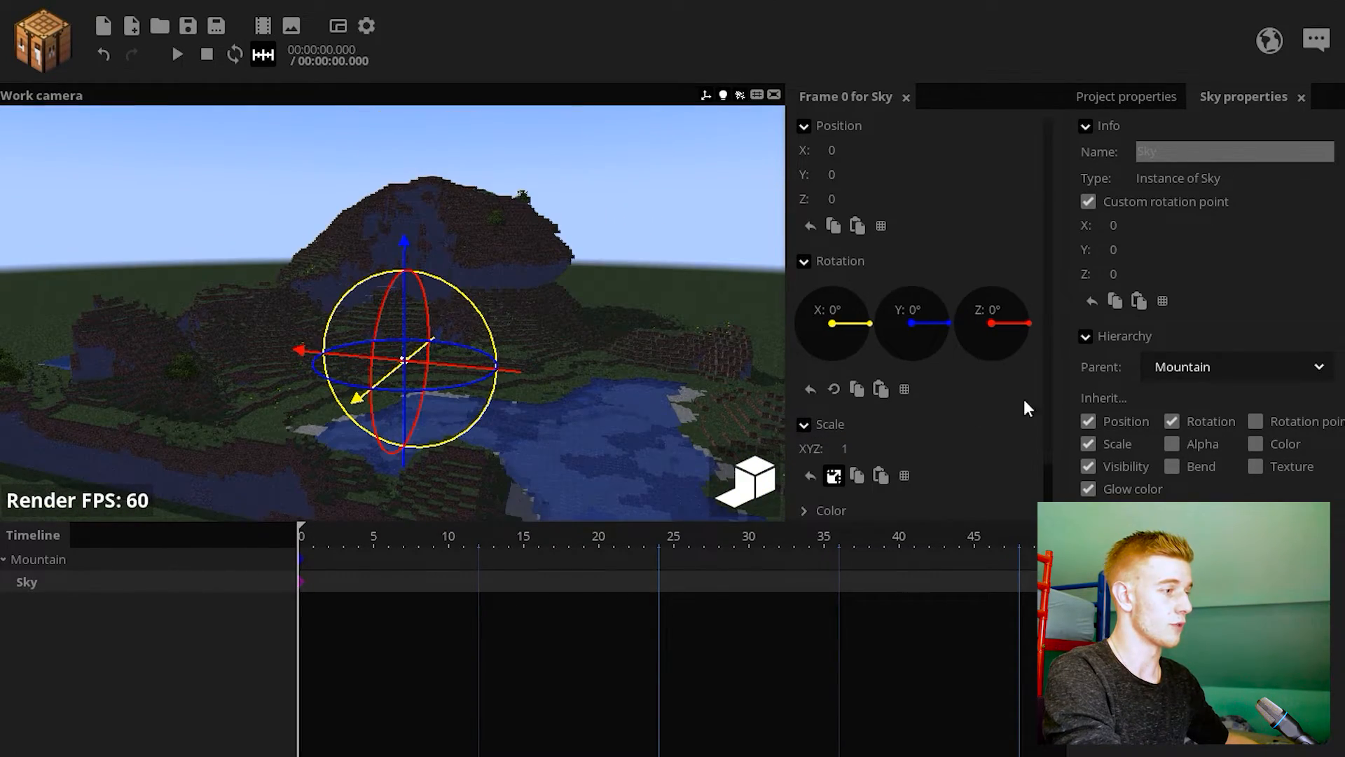
scroll(1045, 360, down, 1)
drag(954, 397, 1142, 395)
drag(651, 322, 682, 331)
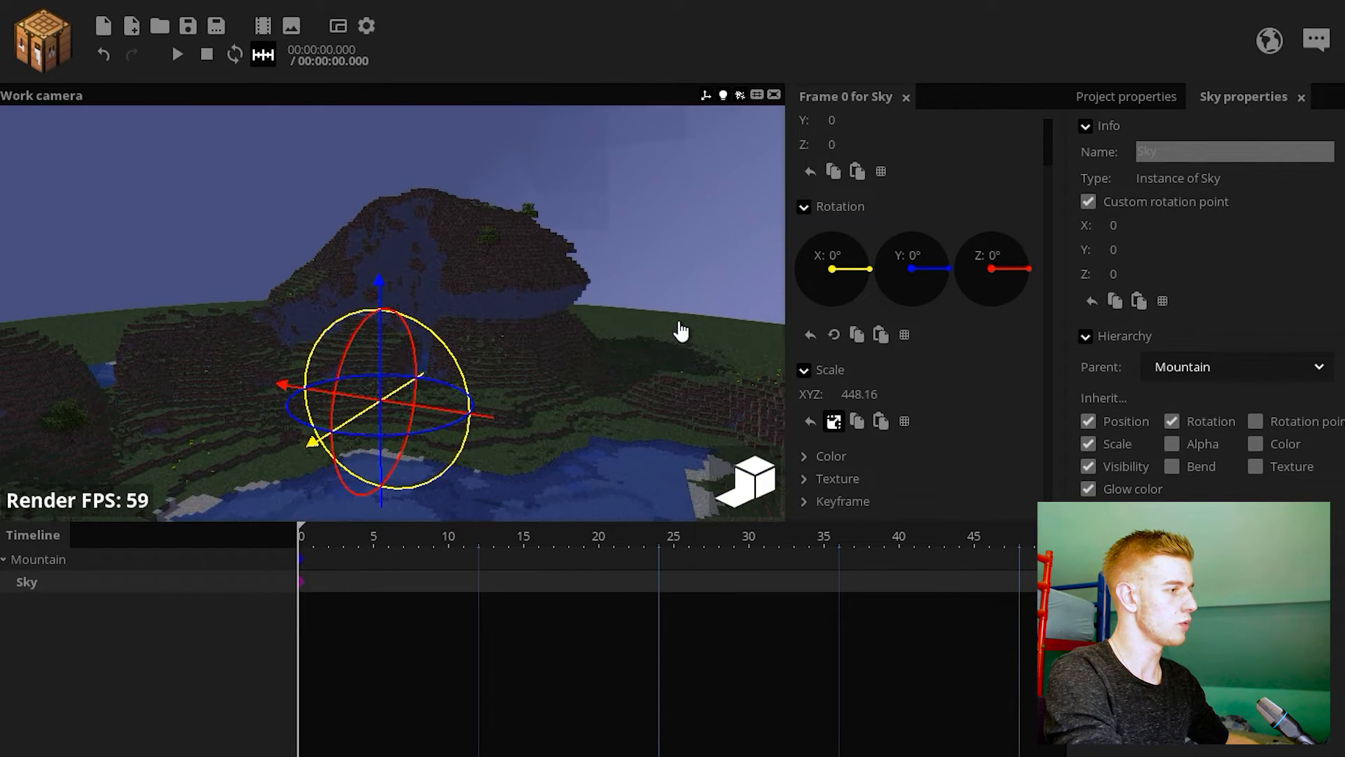
click(682, 331)
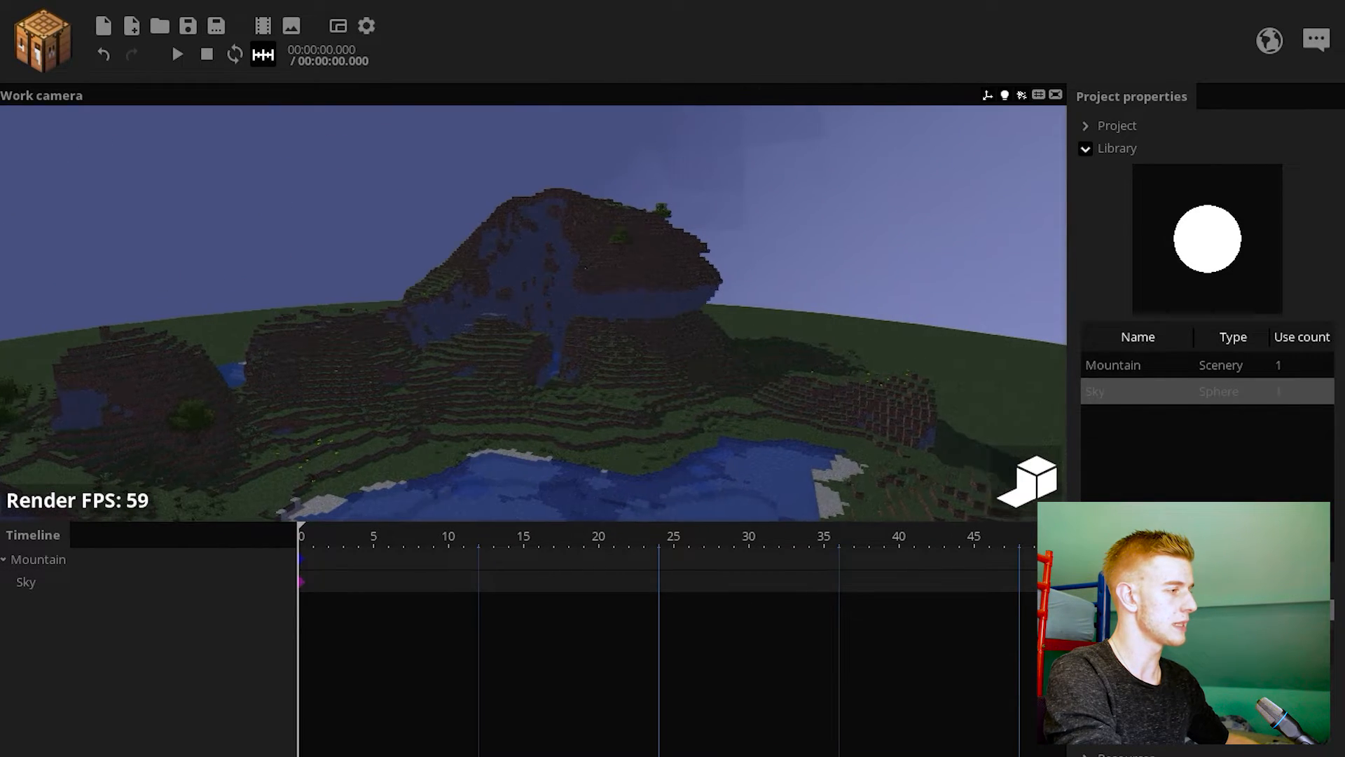
mouse_move(682, 331)
right_down()
mouse_move(778, 326)
mouse_move(673, 280)
mouse_move(651, 350)
mouse_move(770, 337)
mouse_move(687, 315)
right_up()
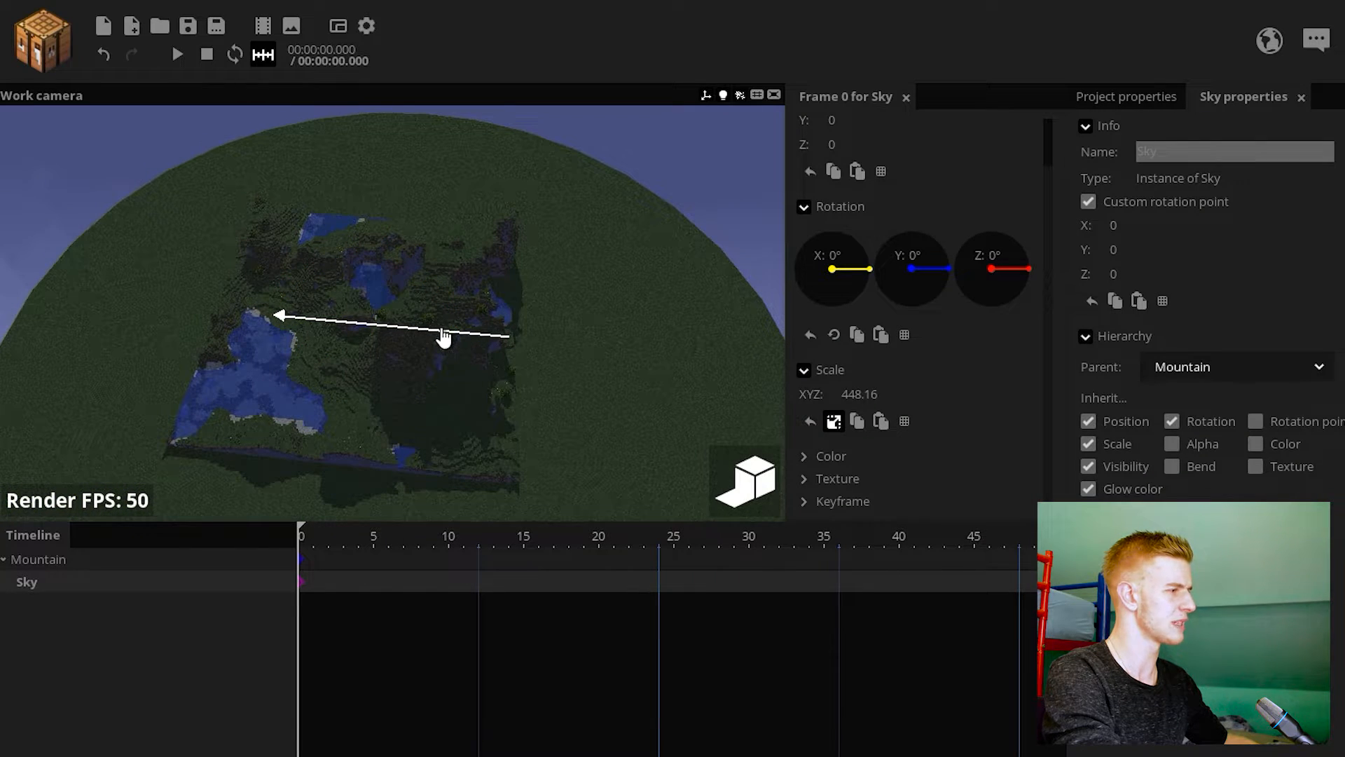
right_drag(444, 338, 636, 319)
key(w)
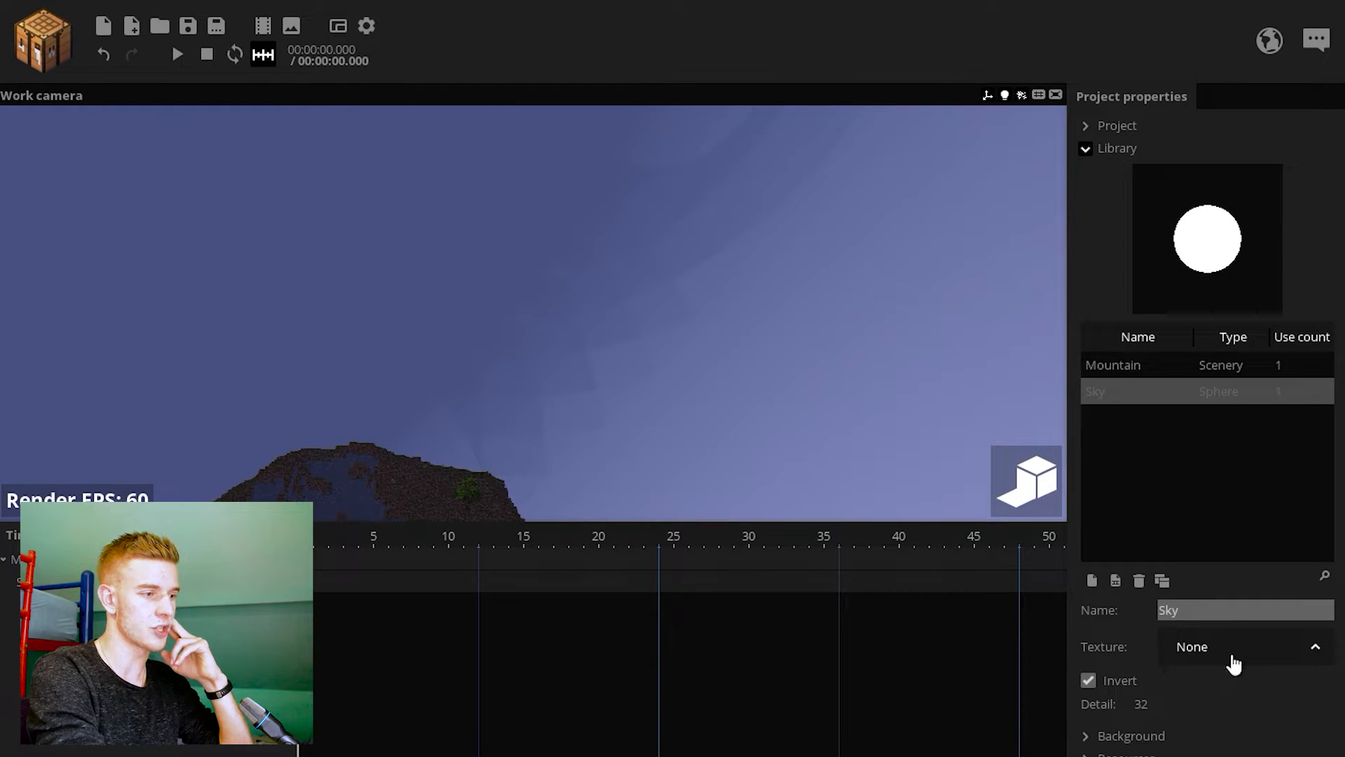
- Apply the saved sky image from the desktop as the Sky sphere's texture
click(1232, 657)
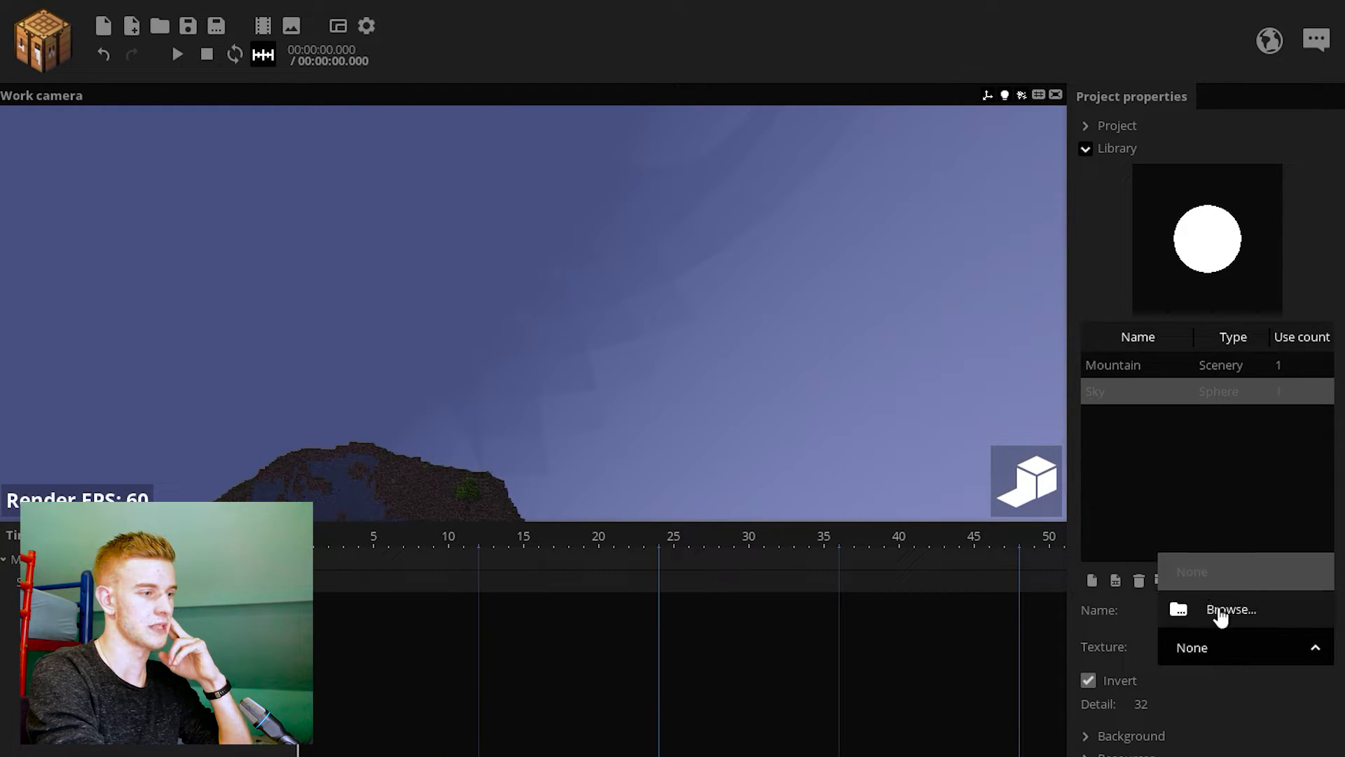
click(1205, 596)
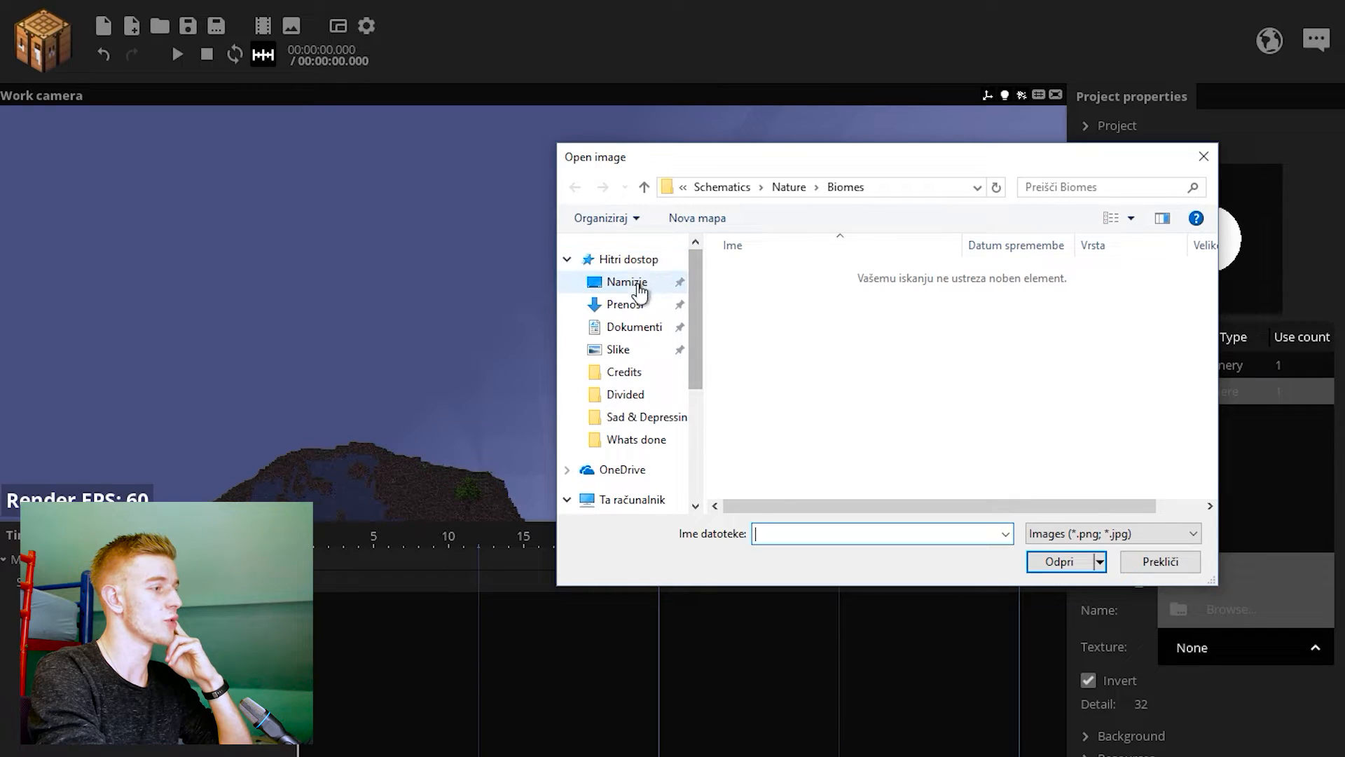
click(639, 288)
double_click(806, 330)
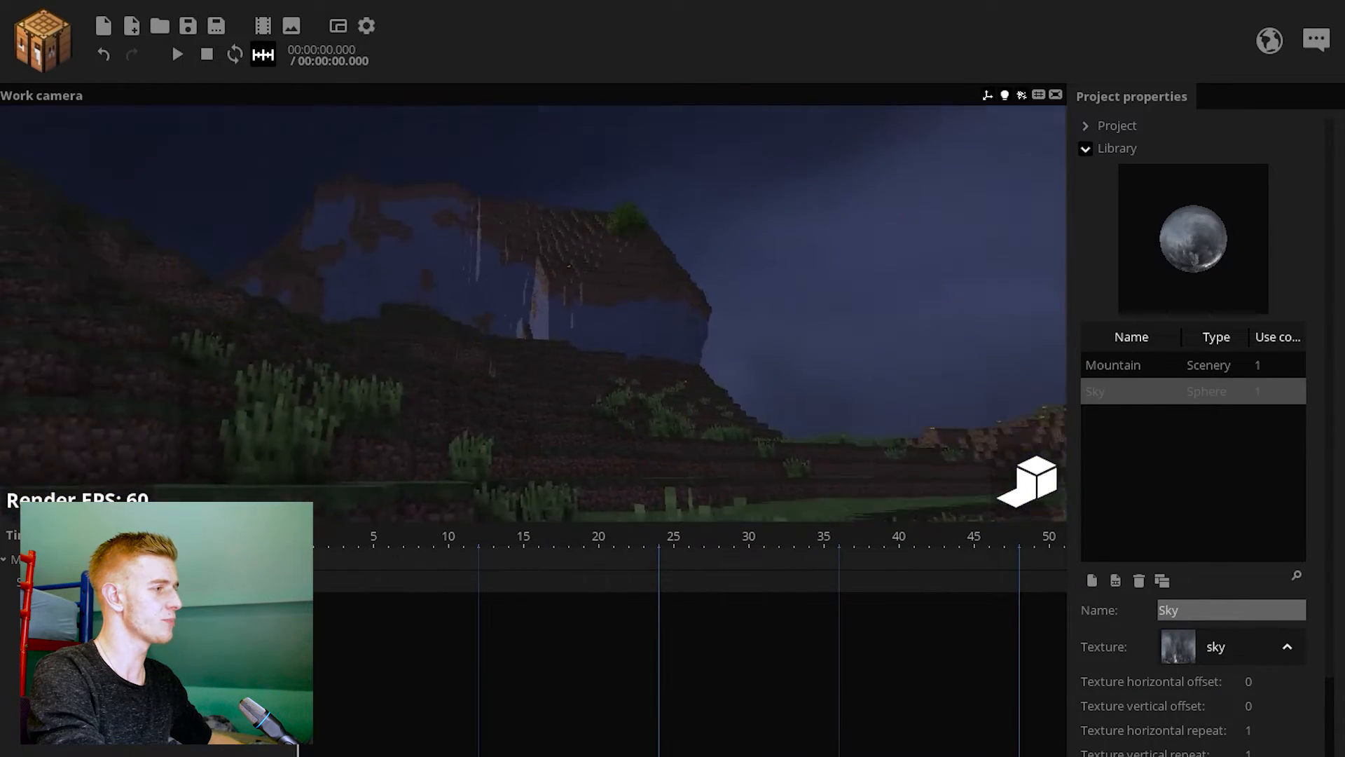
right_drag(533, 314, 630, 287)
- In the background settings, darken the sunlight colour to the muted blue 41436B
click(1088, 148)
click(1114, 171)
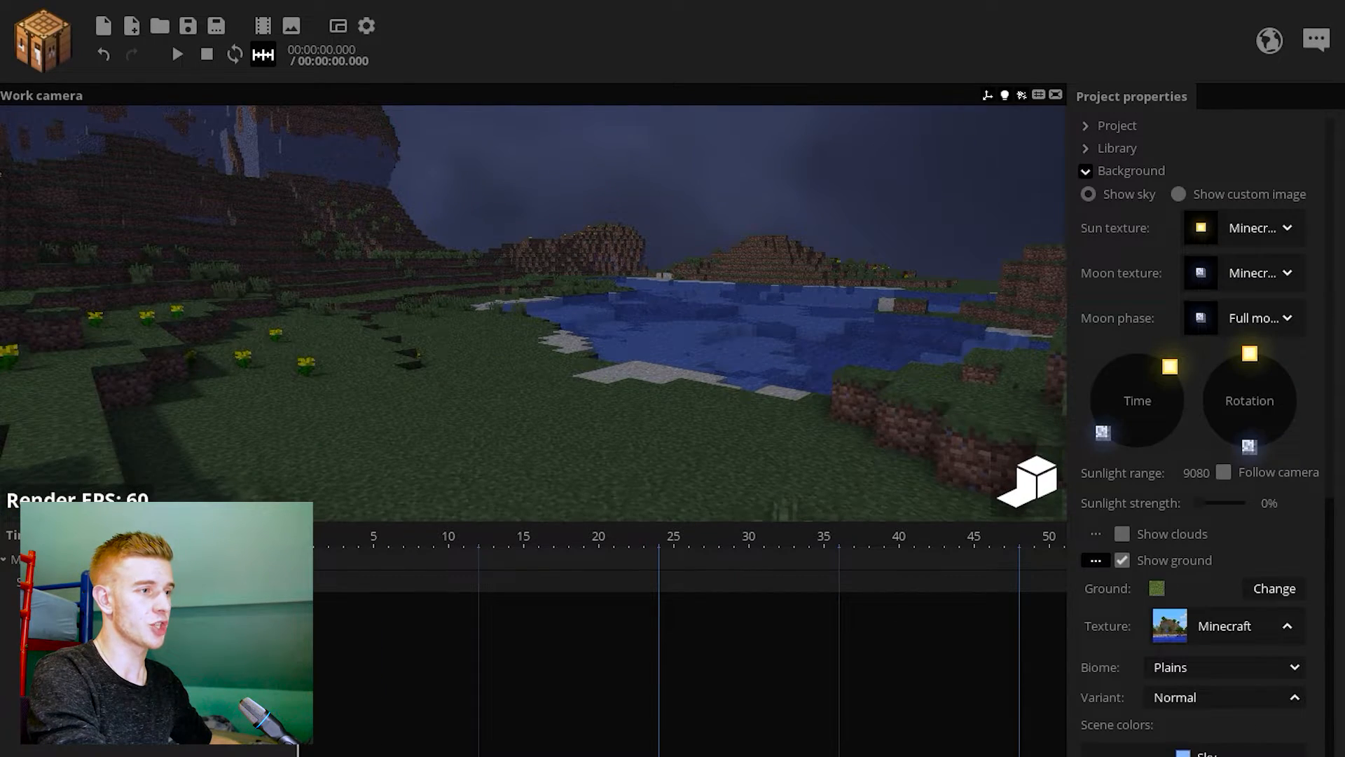
scroll(1205, 421, down, 5)
click(1177, 399)
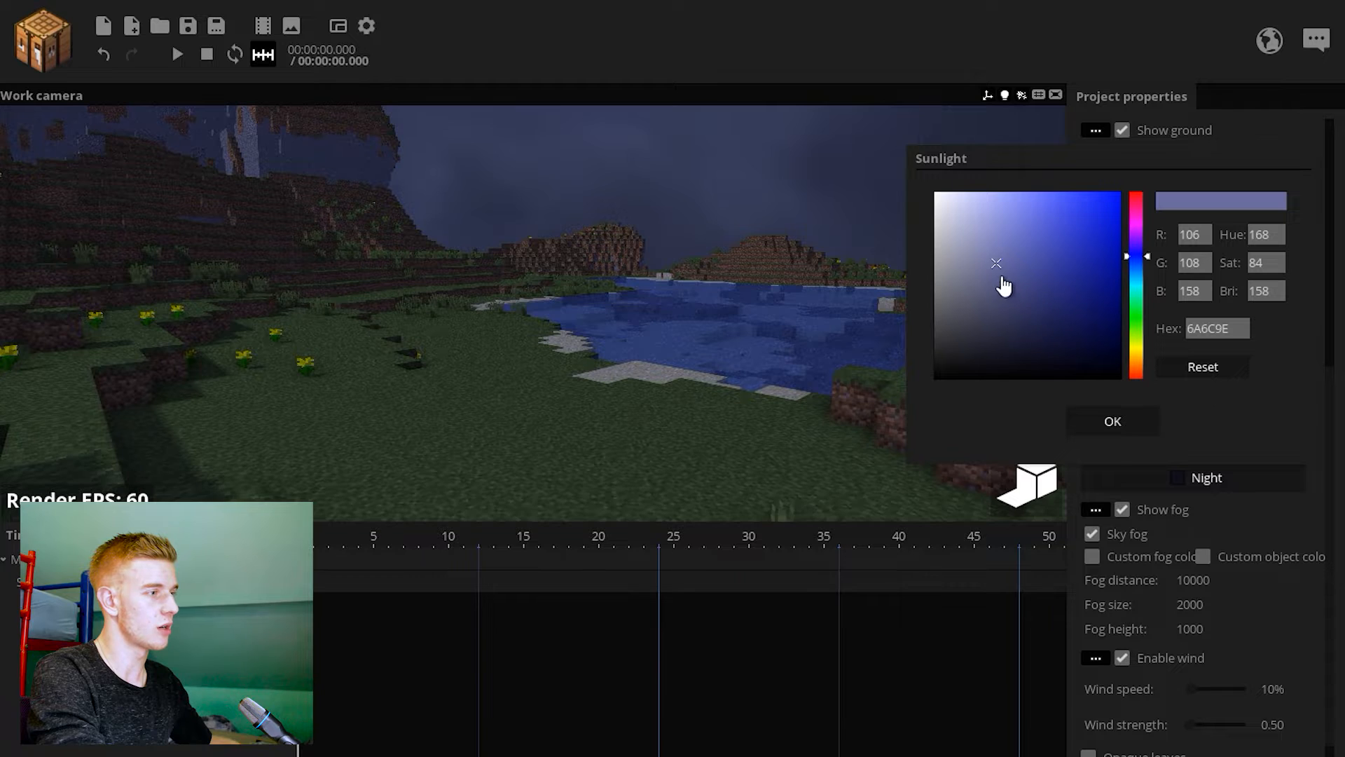
click(1013, 300)
click(1129, 425)
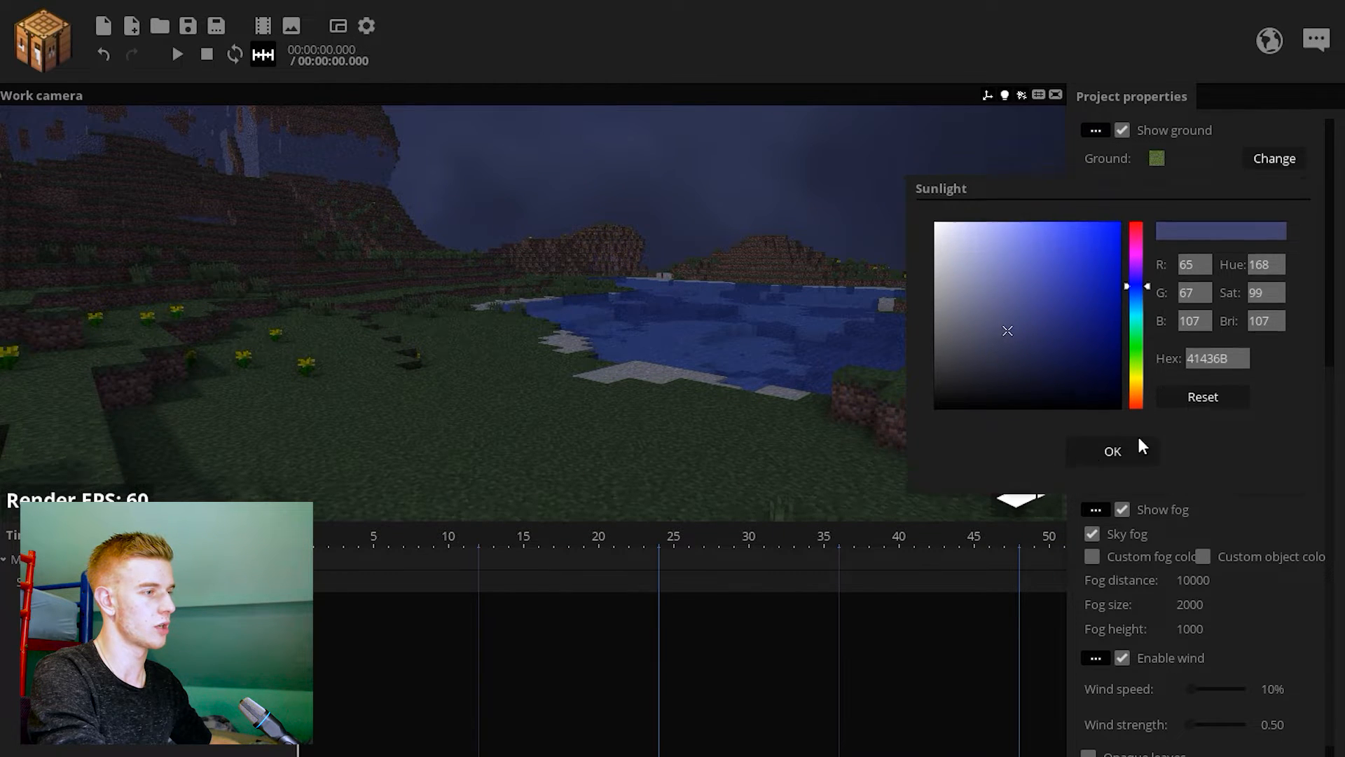
- Darken the ambient colour to a deep blue and the sunlight colour to 2A2C42
click(1149, 440)
click(1045, 320)
click(1109, 420)
right_drag(841, 350, 777, 360)
click(1210, 400)
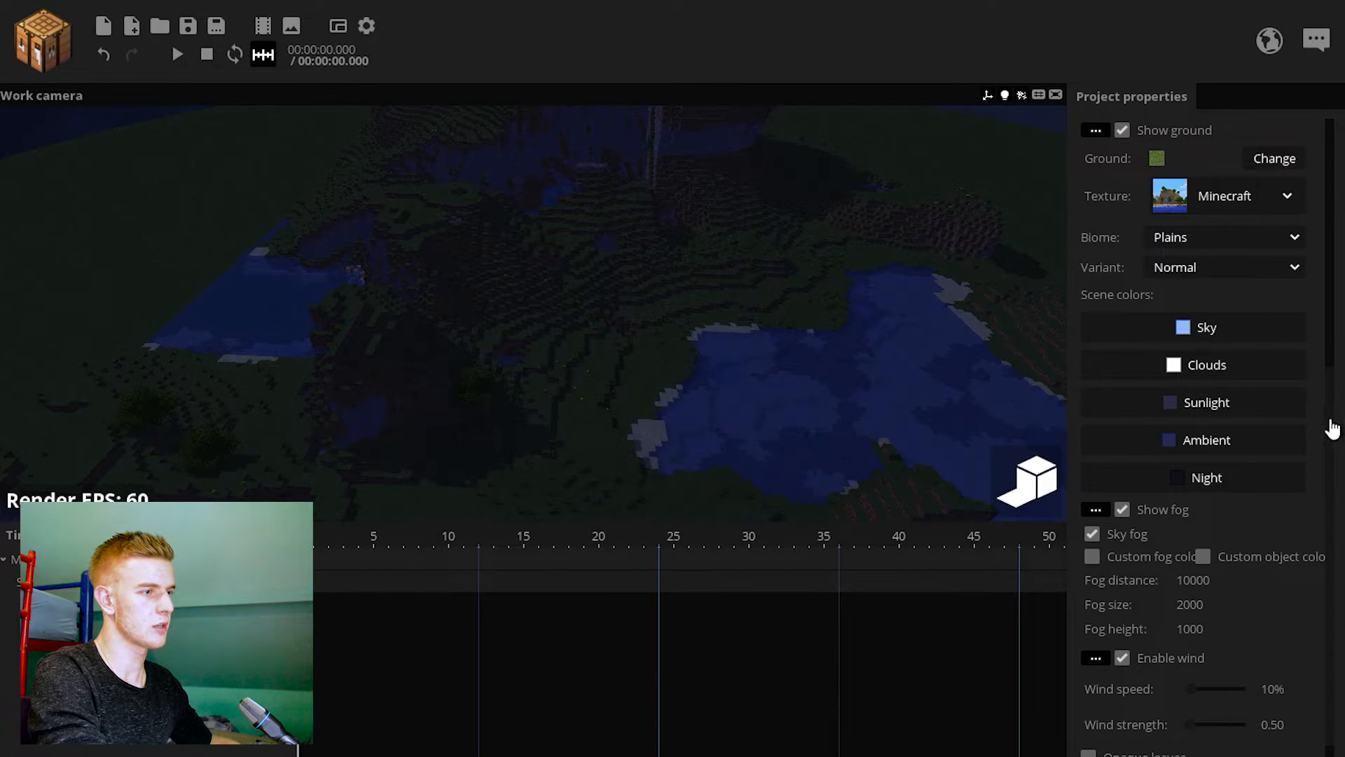
- Adjust the sunlight range against the shadows across the landscape, settling on 5860
scroll(1312, 271, up, 4)
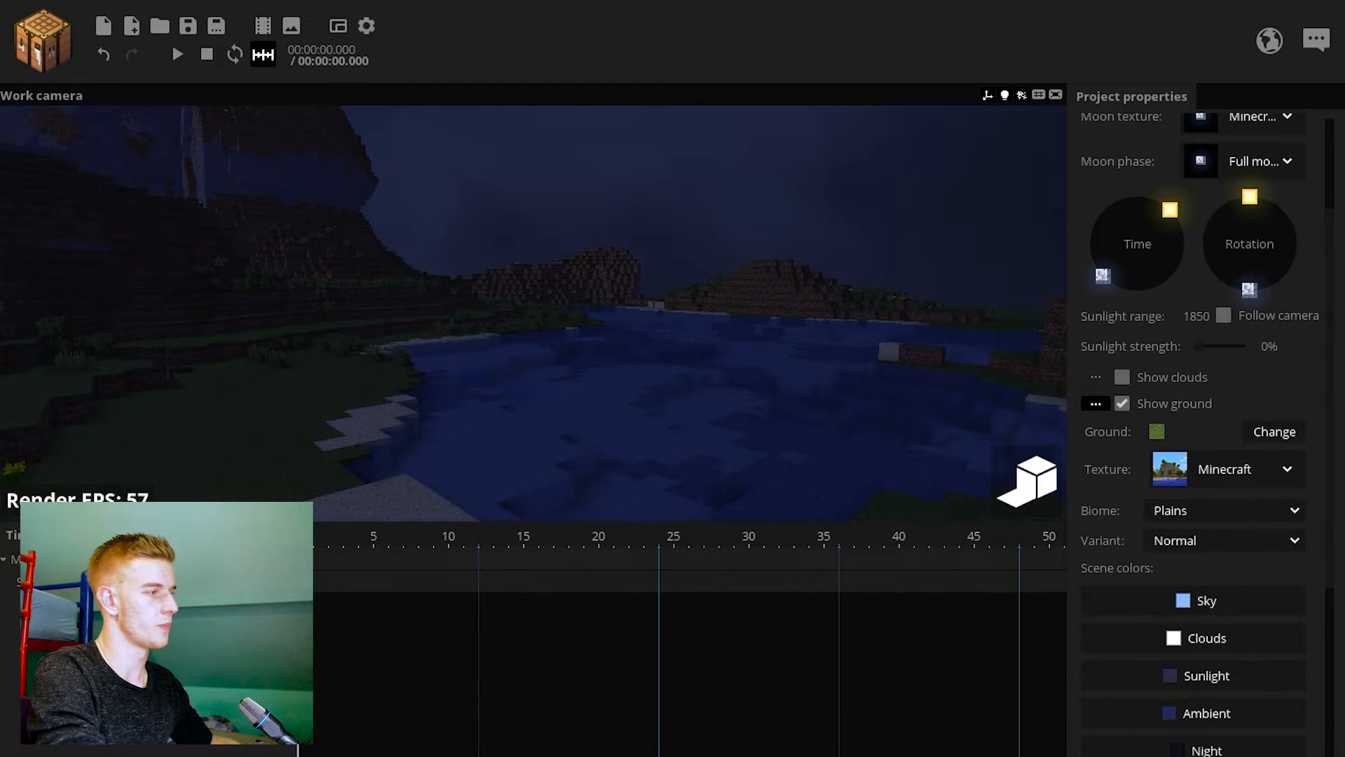
right_drag(949, 350, 806, 330)
drag(1227, 319, 1242, 319)
mouse_move(980, 308)
right_down()
mouse_move(1016, 312)
mouse_move(981, 330)
right_up()
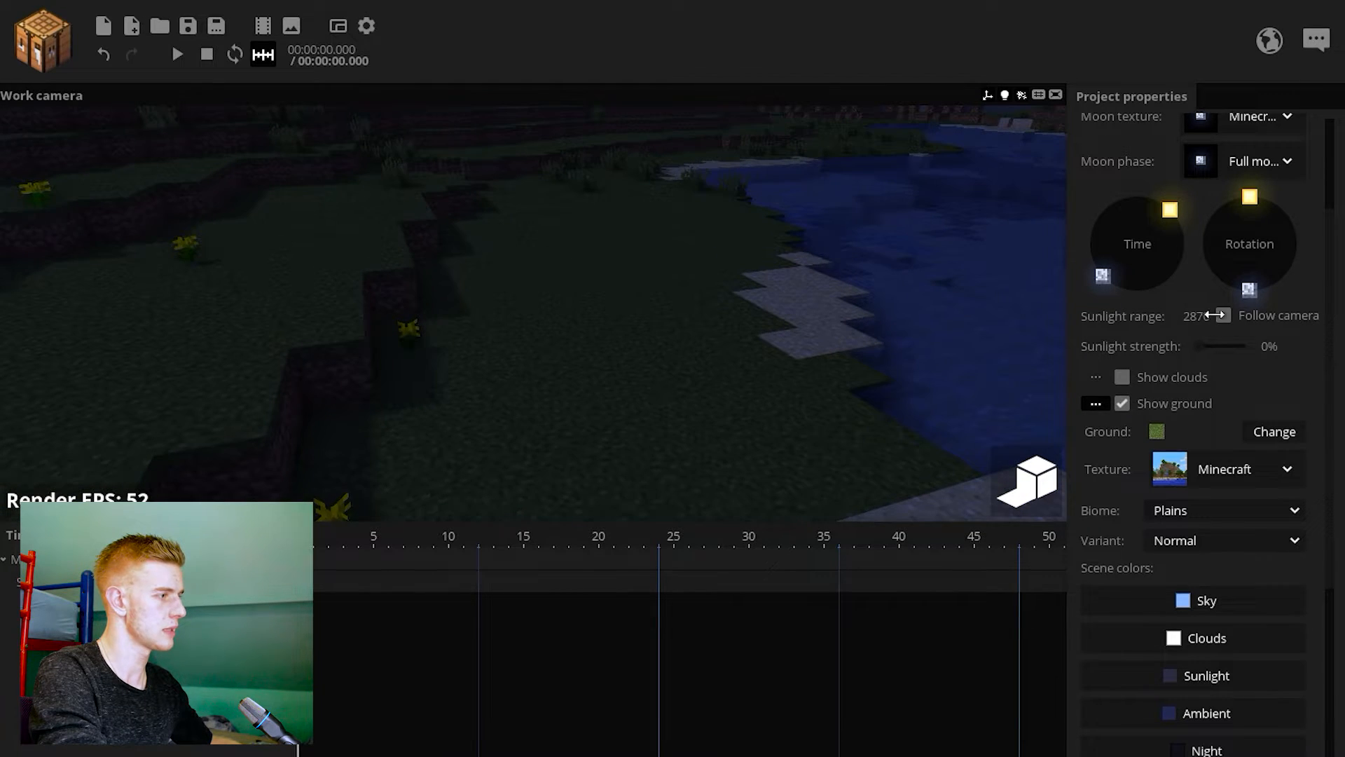
drag(1340, 318, 1121, 337)
scroll(732, 310, down, 15)
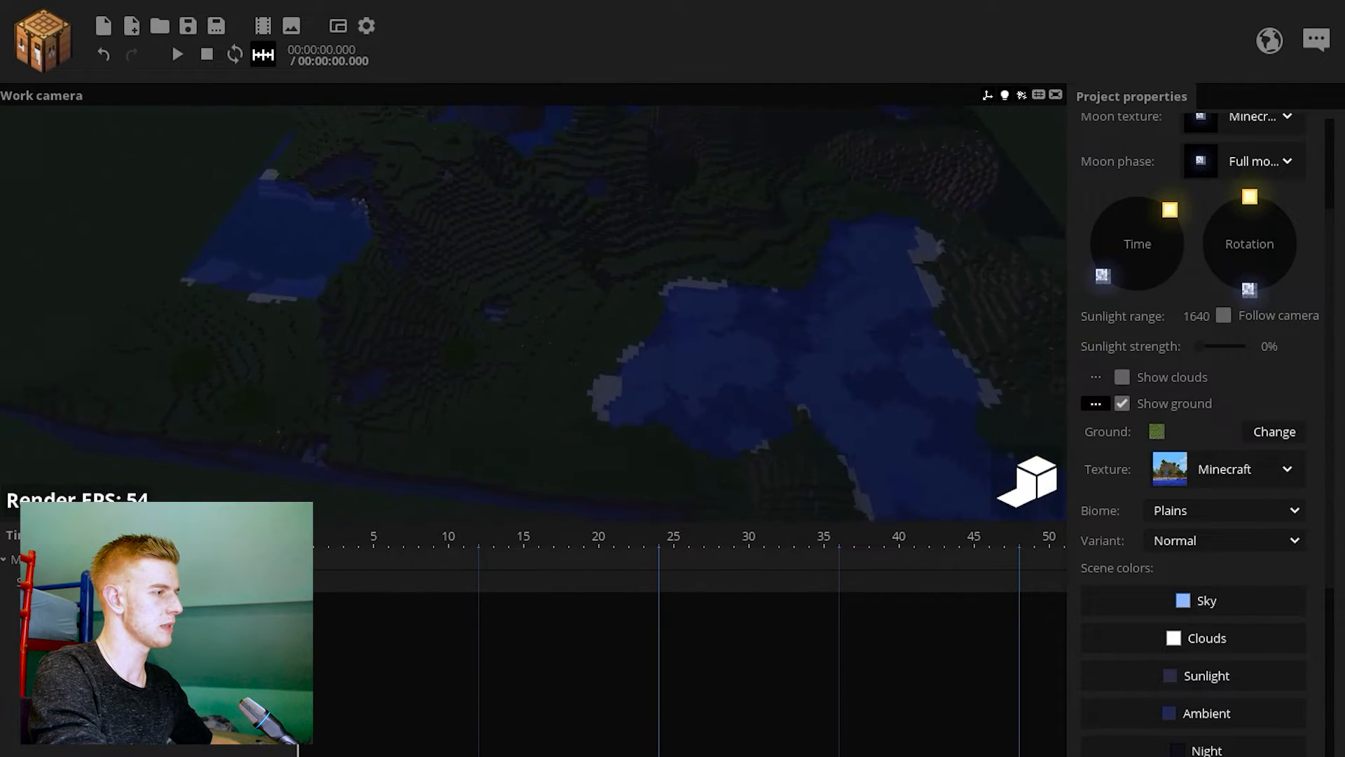
drag(743, 336, 732, 309)
drag(1196, 316, 1270, 327)
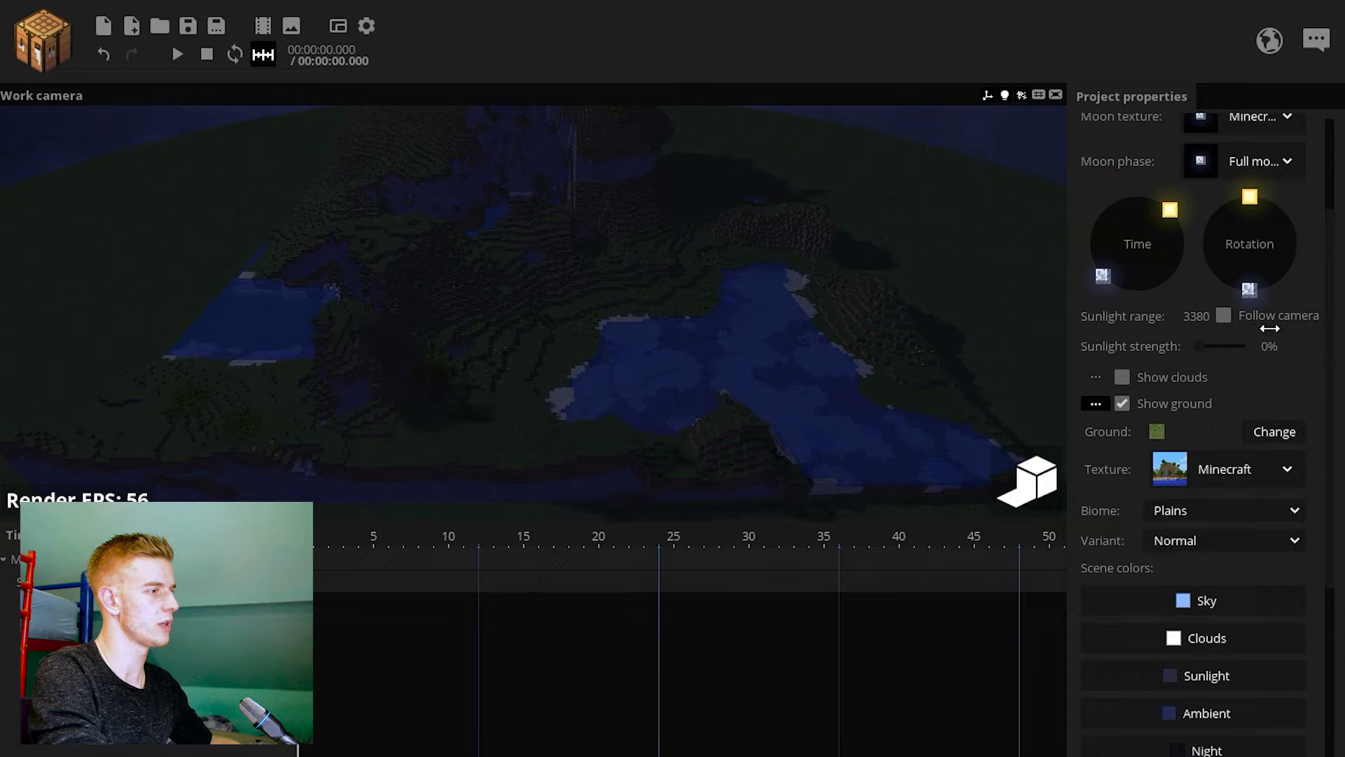
drag(1300, 331, 1317, 332)
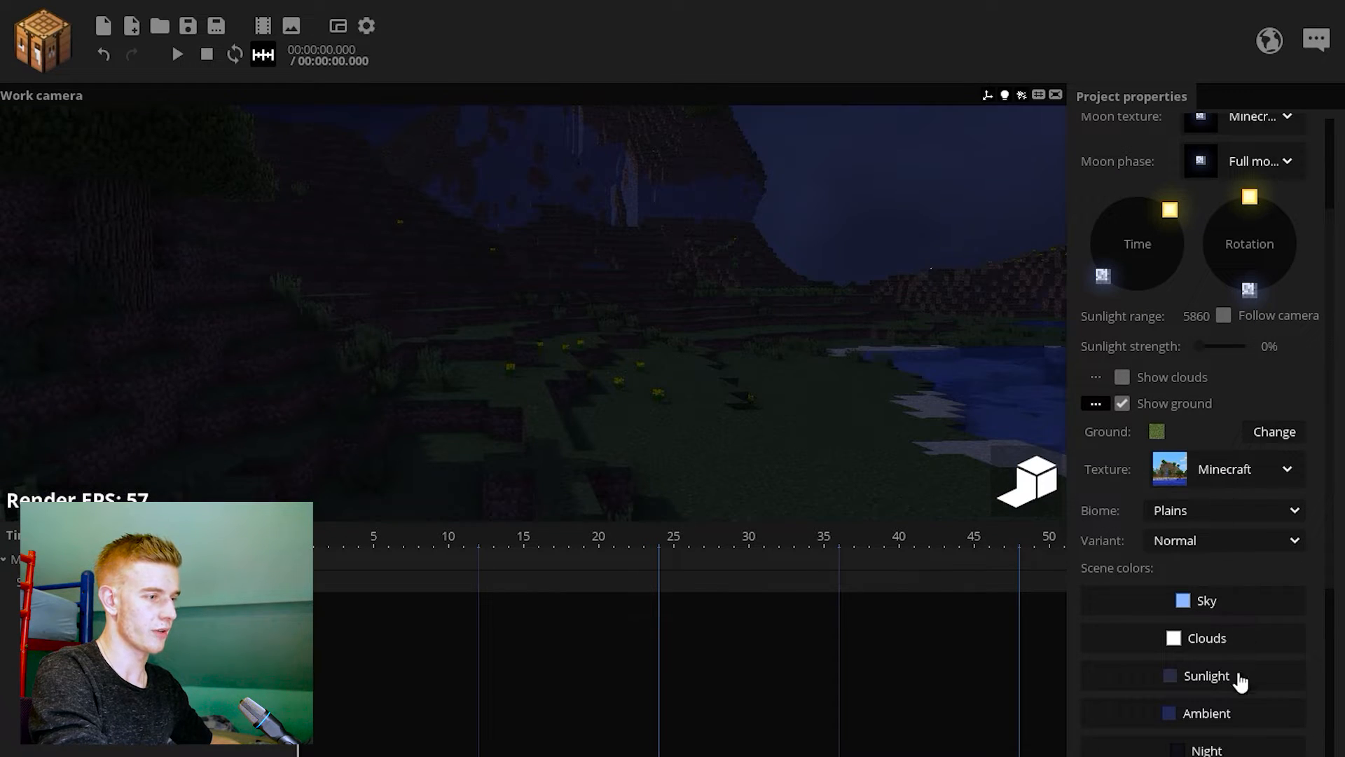
- Set the ambient colour to 272A46 and darken the sunlight colour to 222434
click(1203, 712)
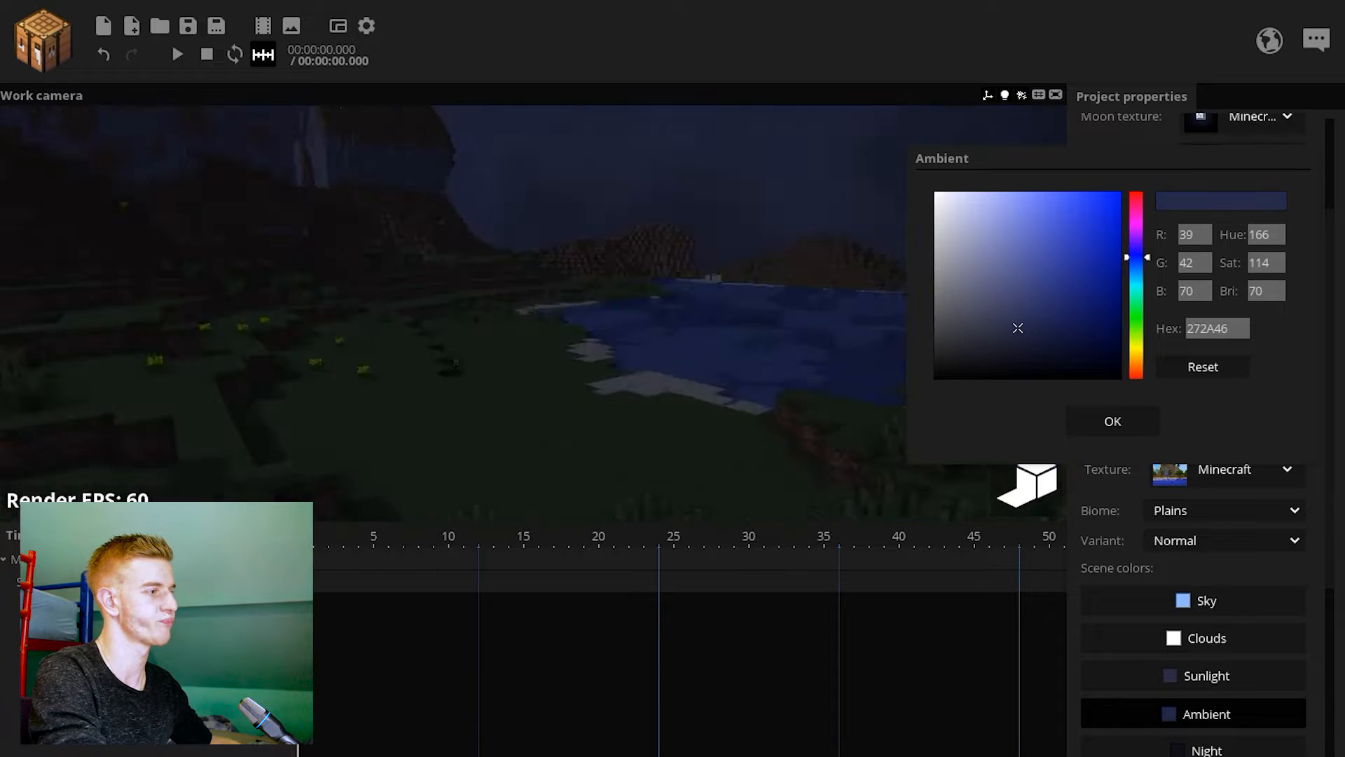
click(1207, 676)
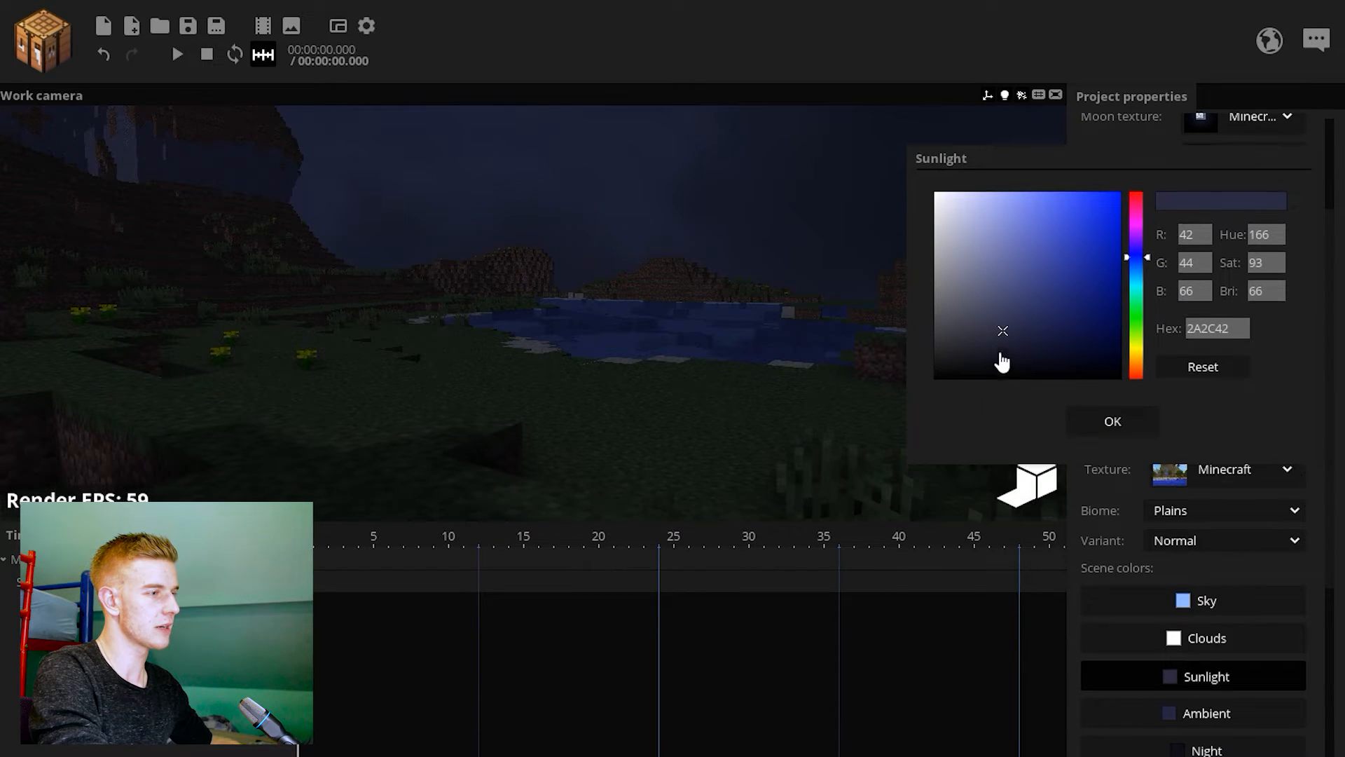
drag(1001, 334, 1003, 352)
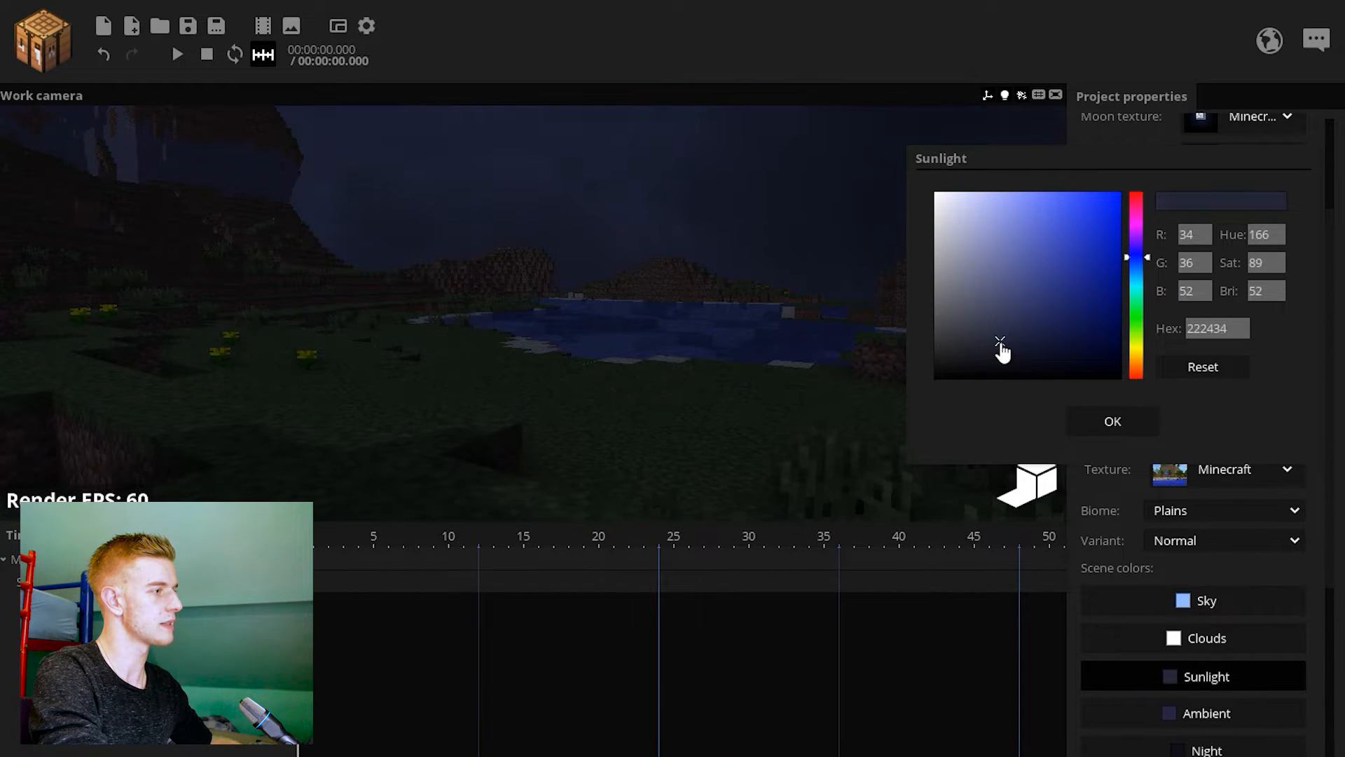
click(1087, 424)
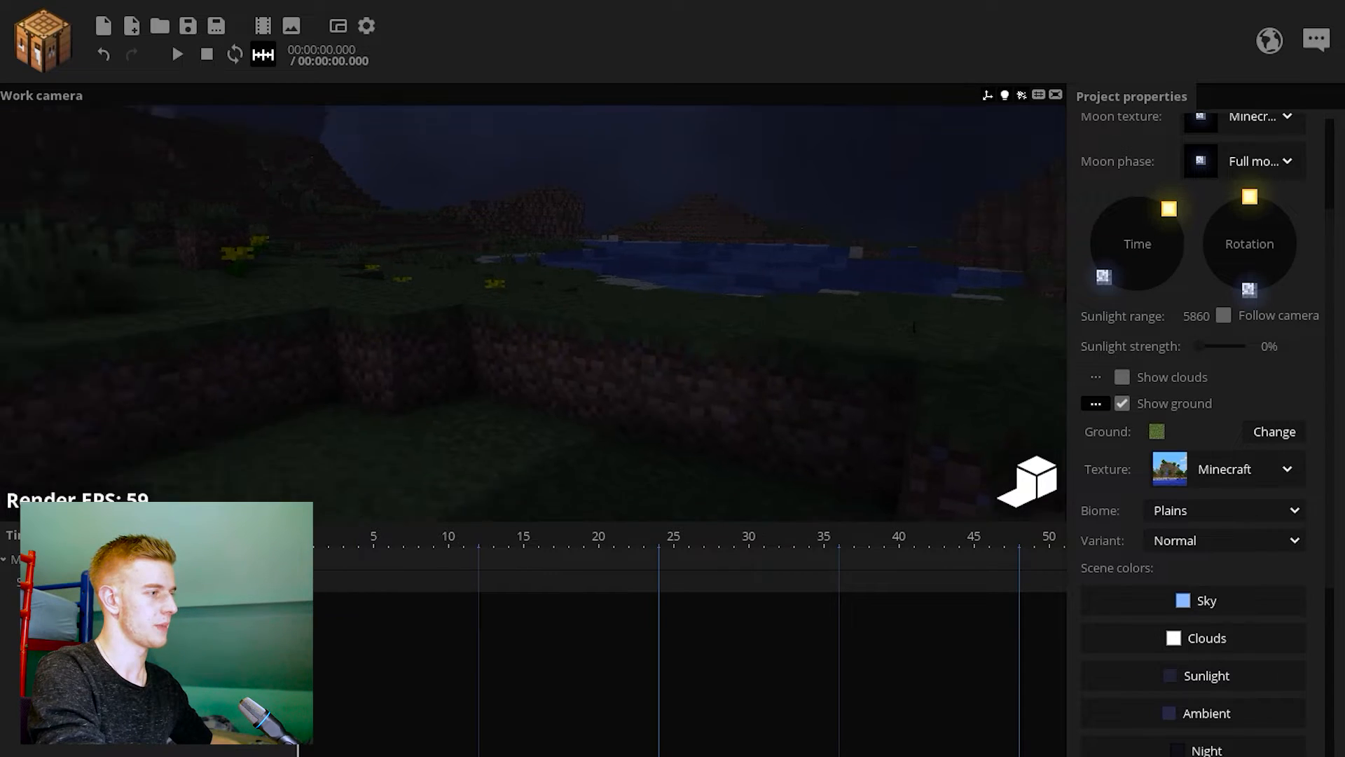
- Try a pure black sunlight colour, 000000, and a slightly brighter ambient colour on the landscape
right_drag(868, 238, 885, 239)
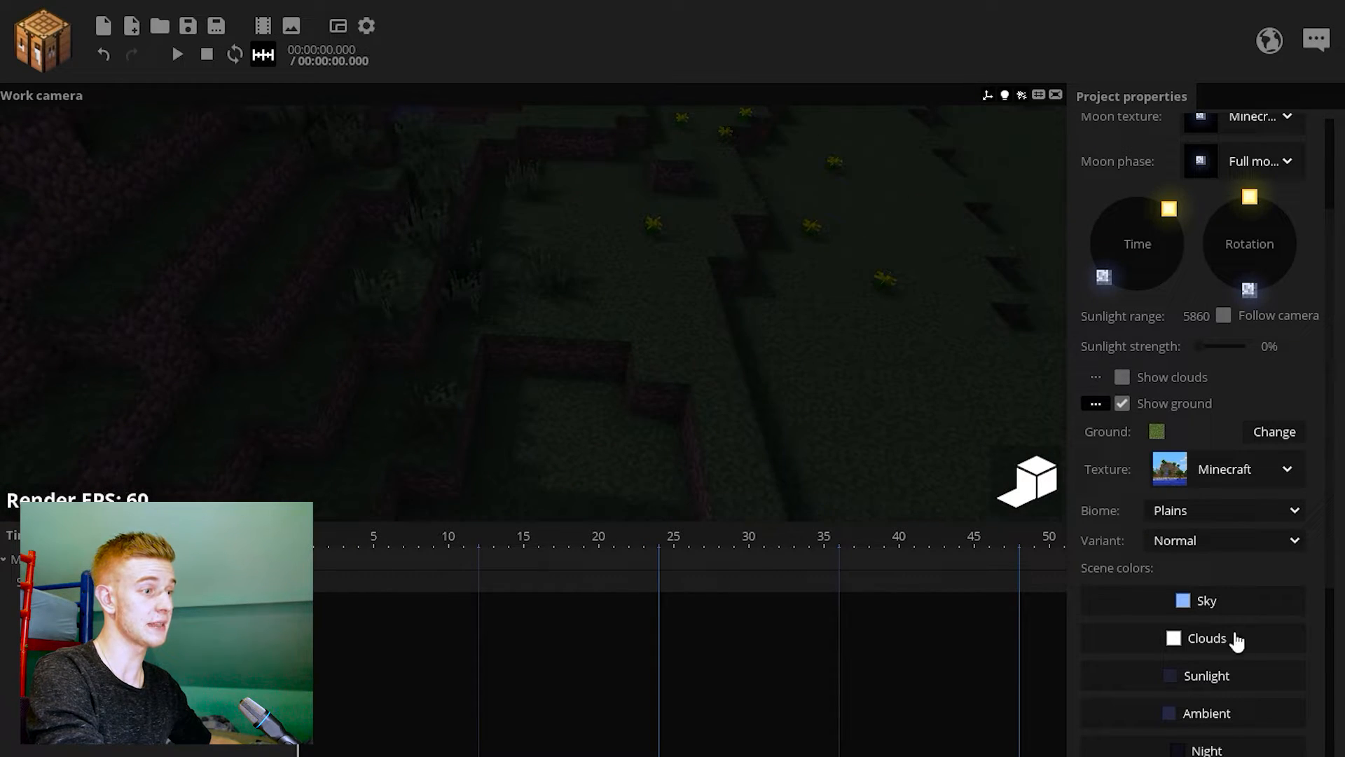
click(1222, 677)
right_drag(655, 376, 673, 375)
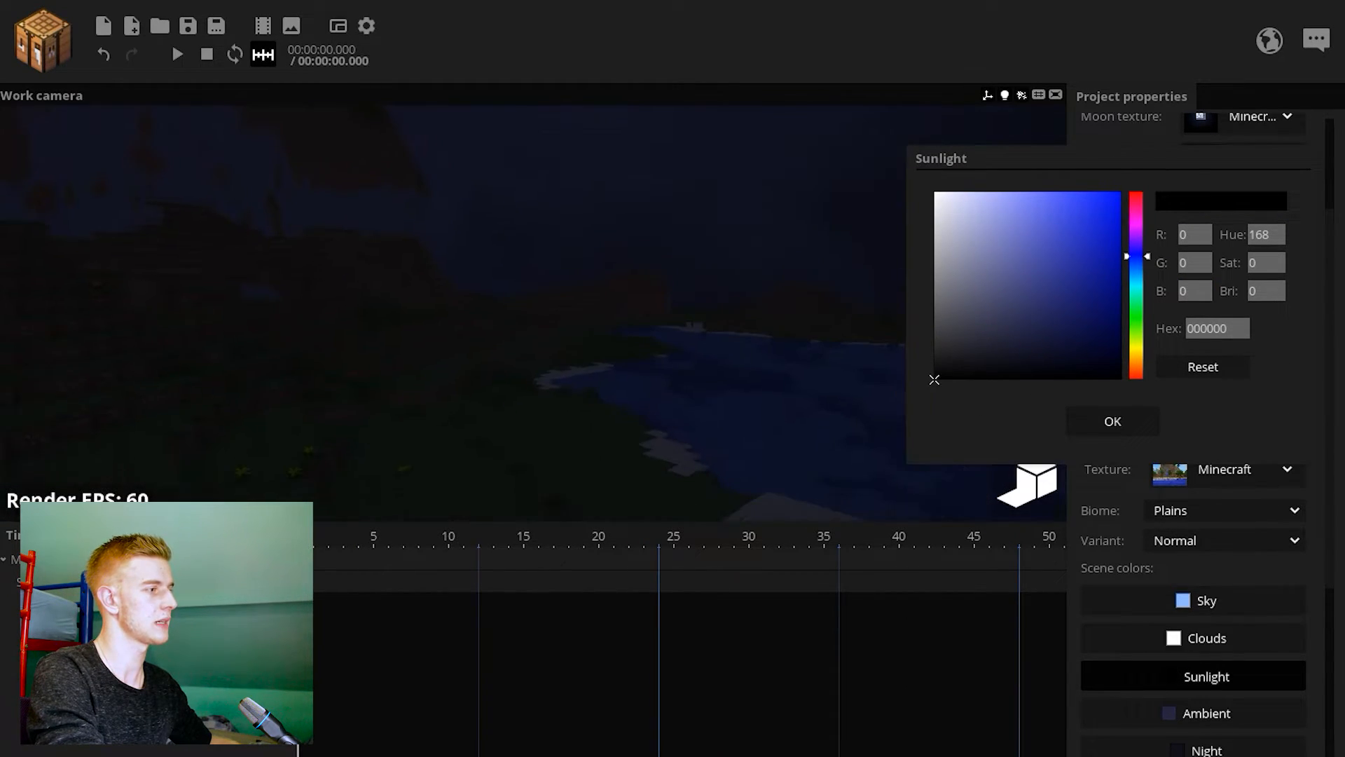
click(1206, 713)
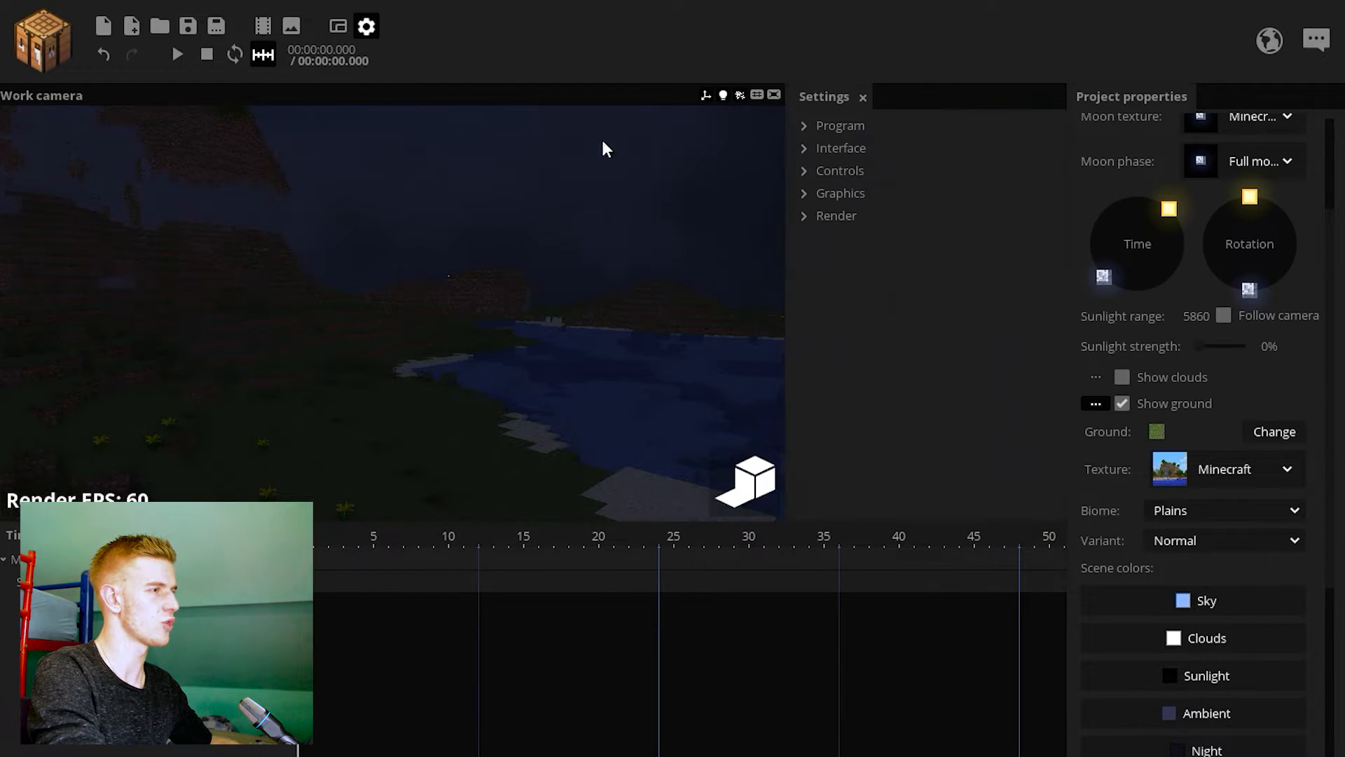
- Review the SSAO and shadow options in the render settings and inspect the darkened landscape
click(843, 220)
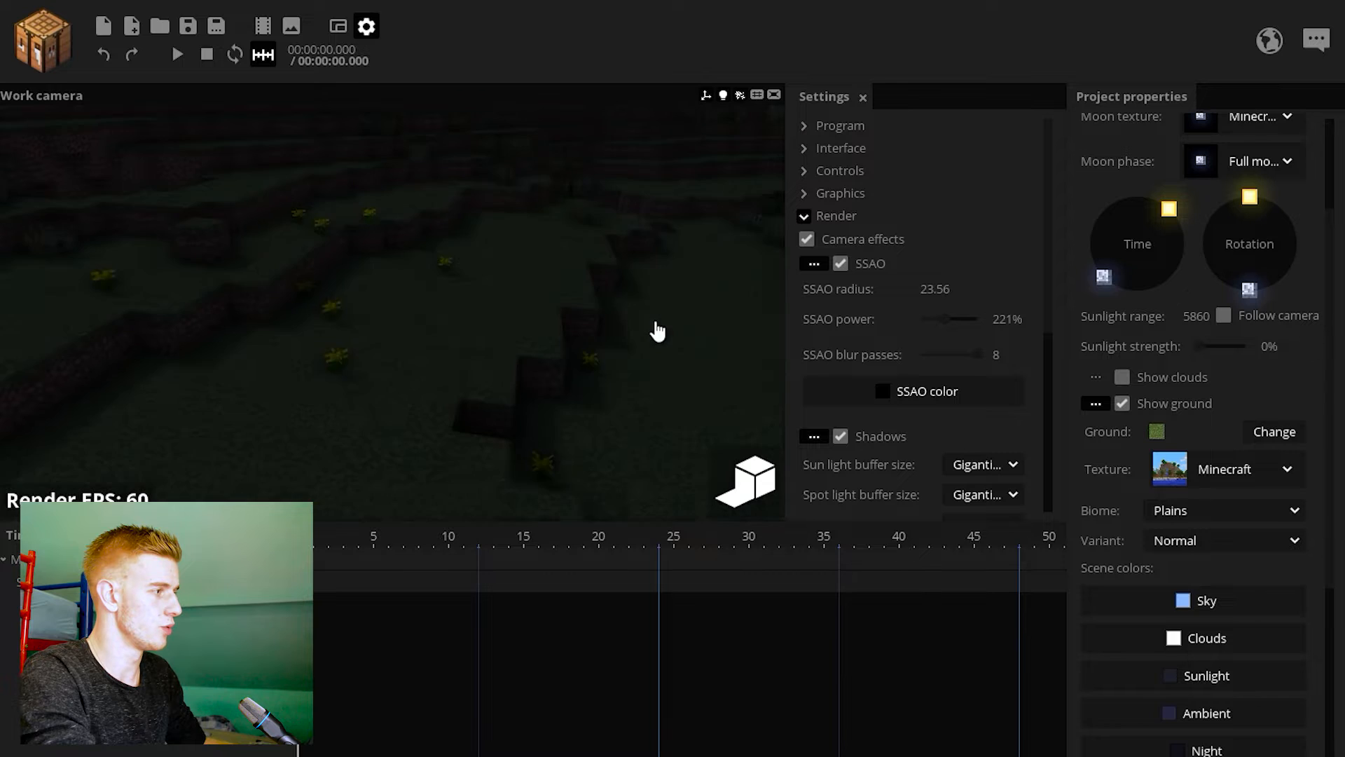
drag(658, 330, 722, 281)
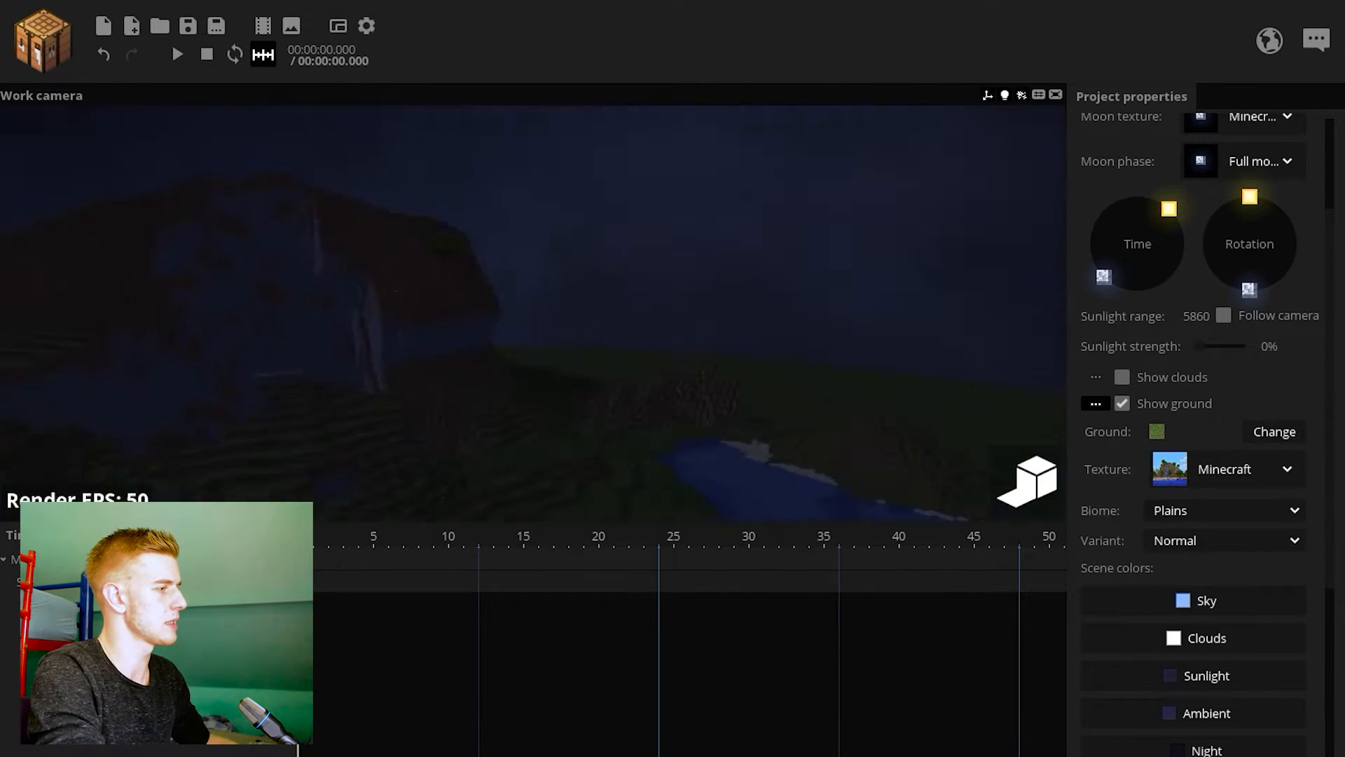
mouse_move(749, 238)
mouse_down()
mouse_move(812, 238)
mouse_move(749, 238)
mouse_up()
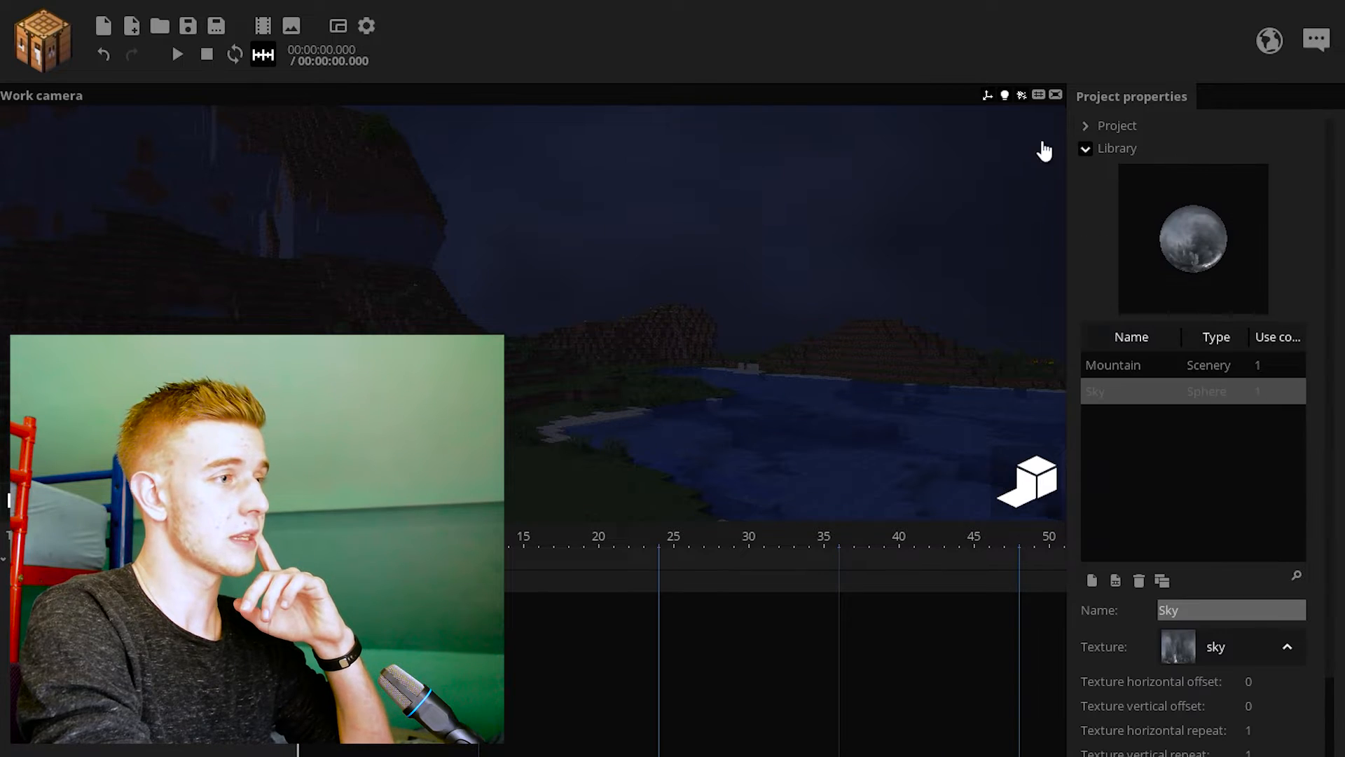
- Save the project and look over the mountain scenery
key(ctrl+s)
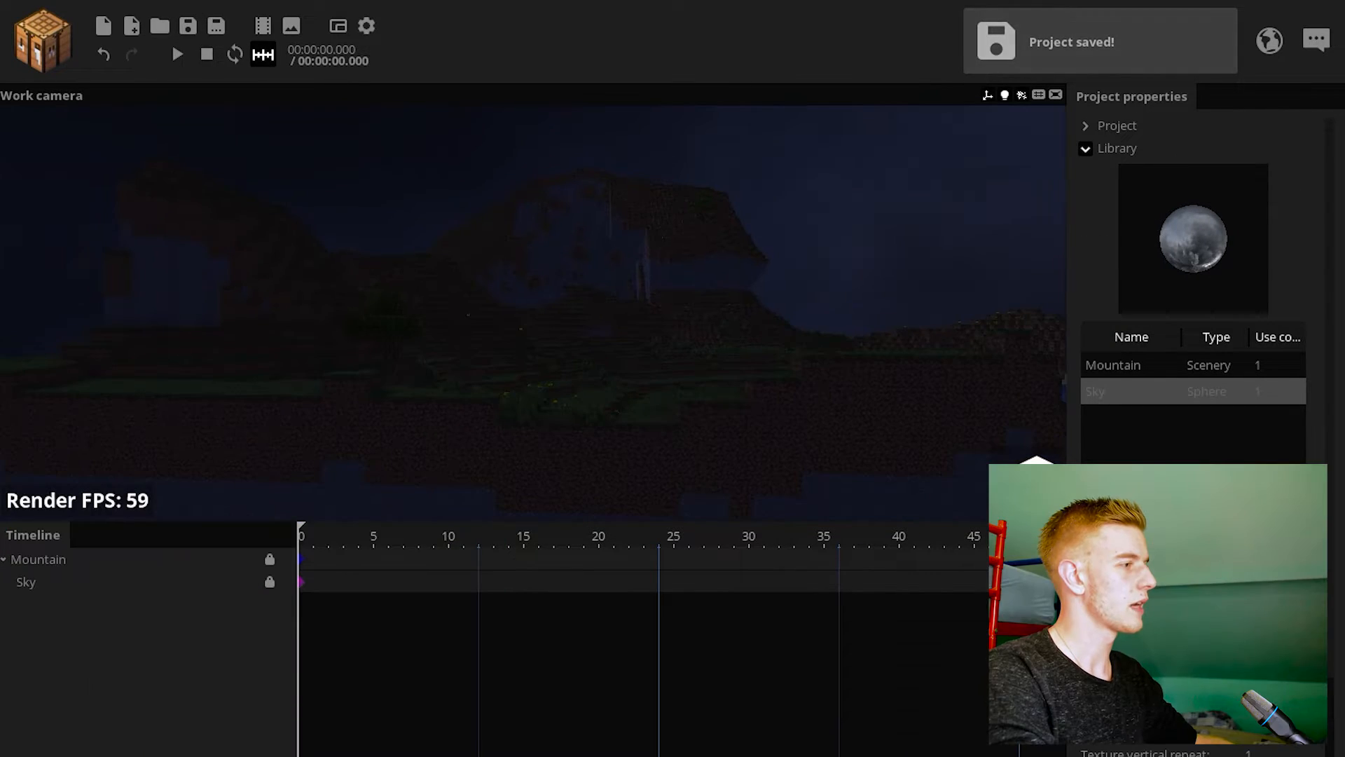
key(w)
right_drag(580, 322, 589, 341)
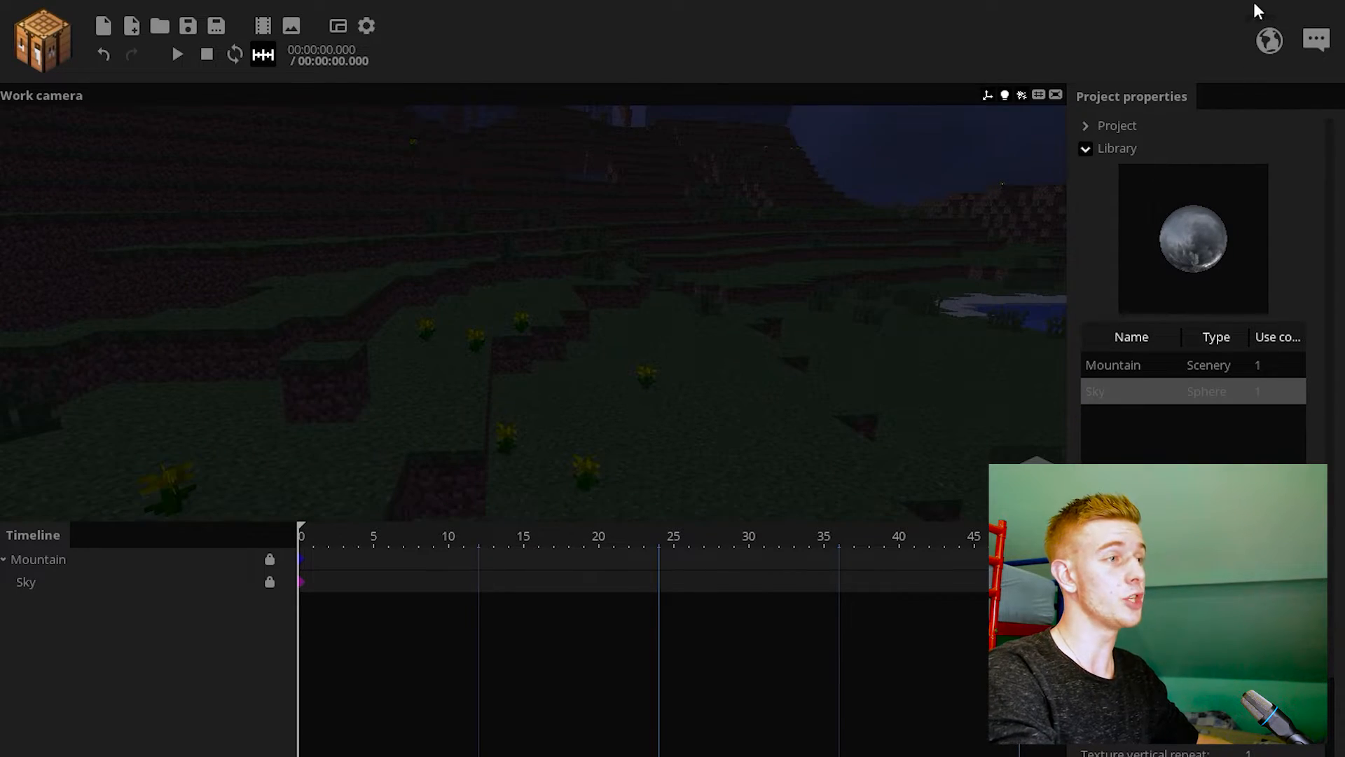
- Switch to Google Images in Chrome, search for "lightning" and preview the purple lightning strike photo
key(super+d)
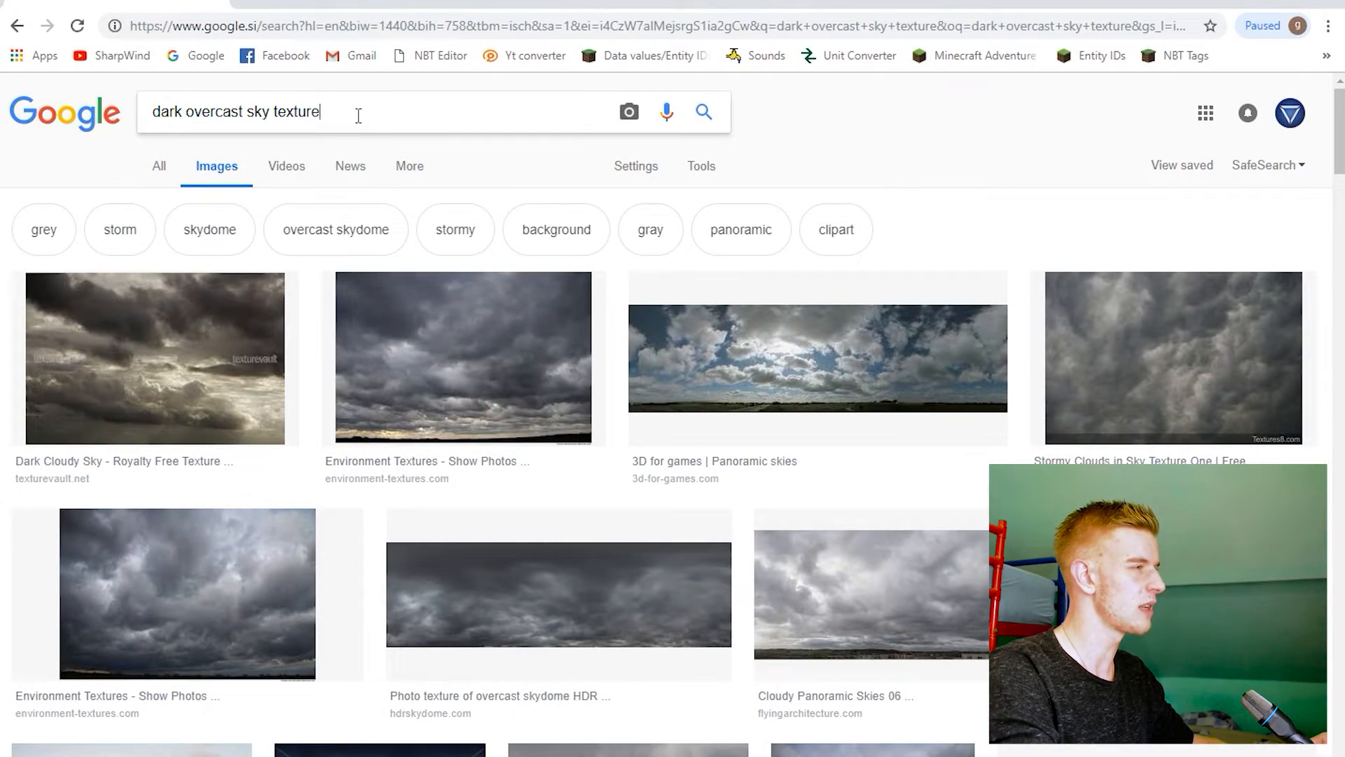
triple_click(358, 116)
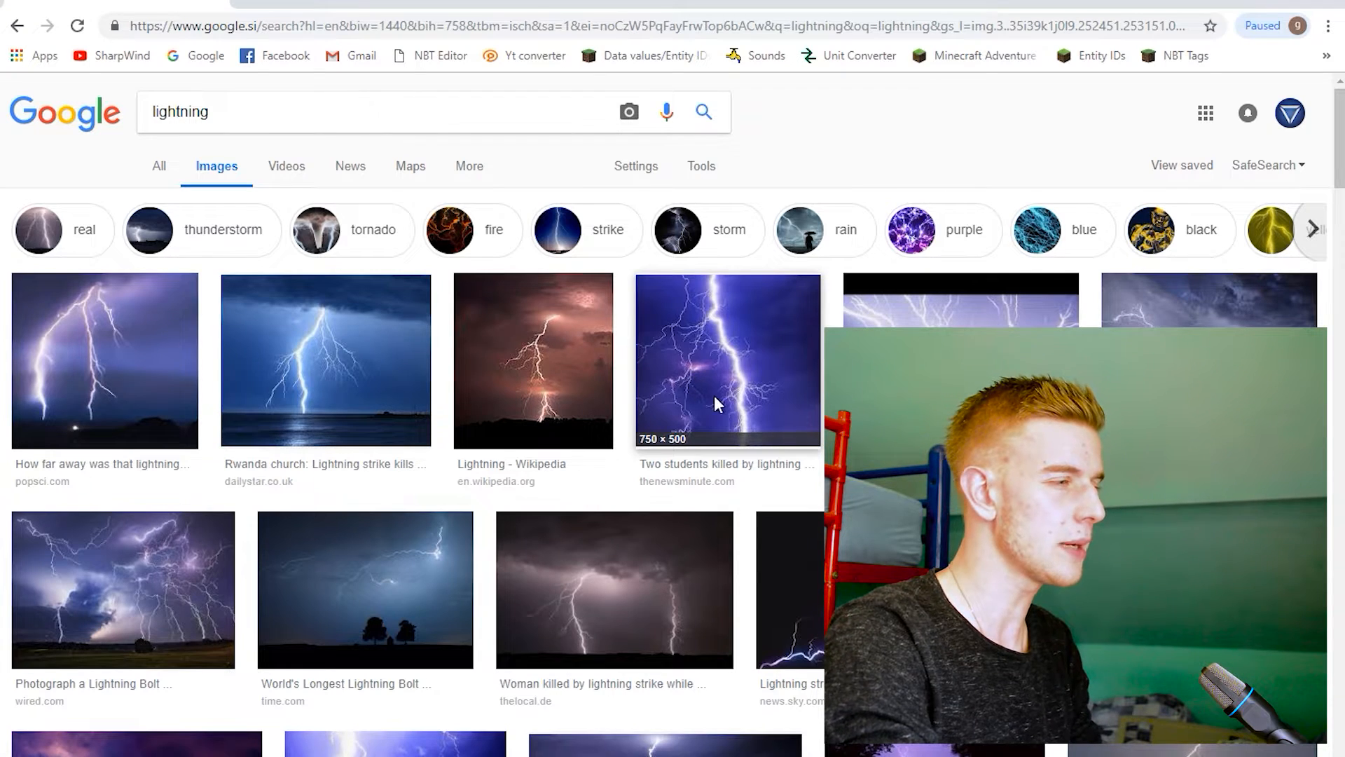
click(715, 342)
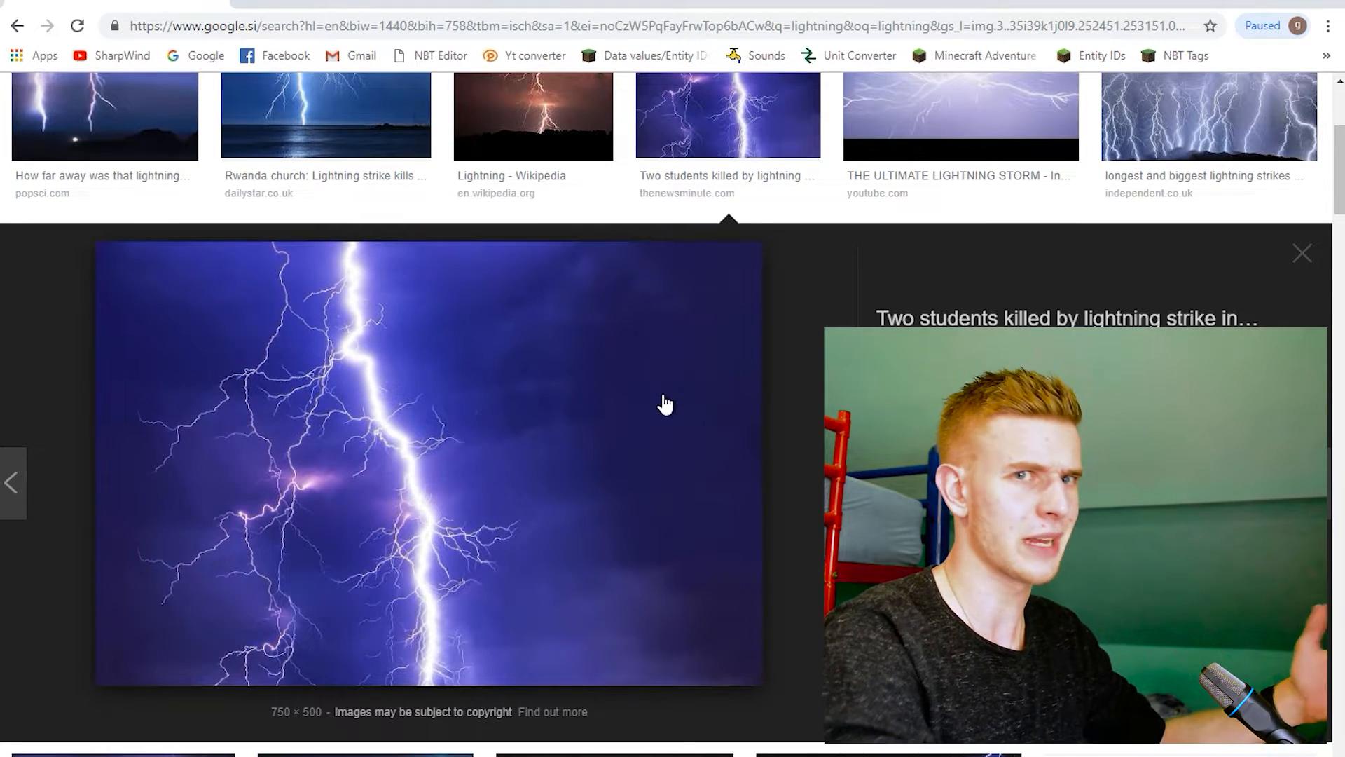
- Filter the lightning image results by colour to show only transparent images
scroll(486, 195, up, 5)
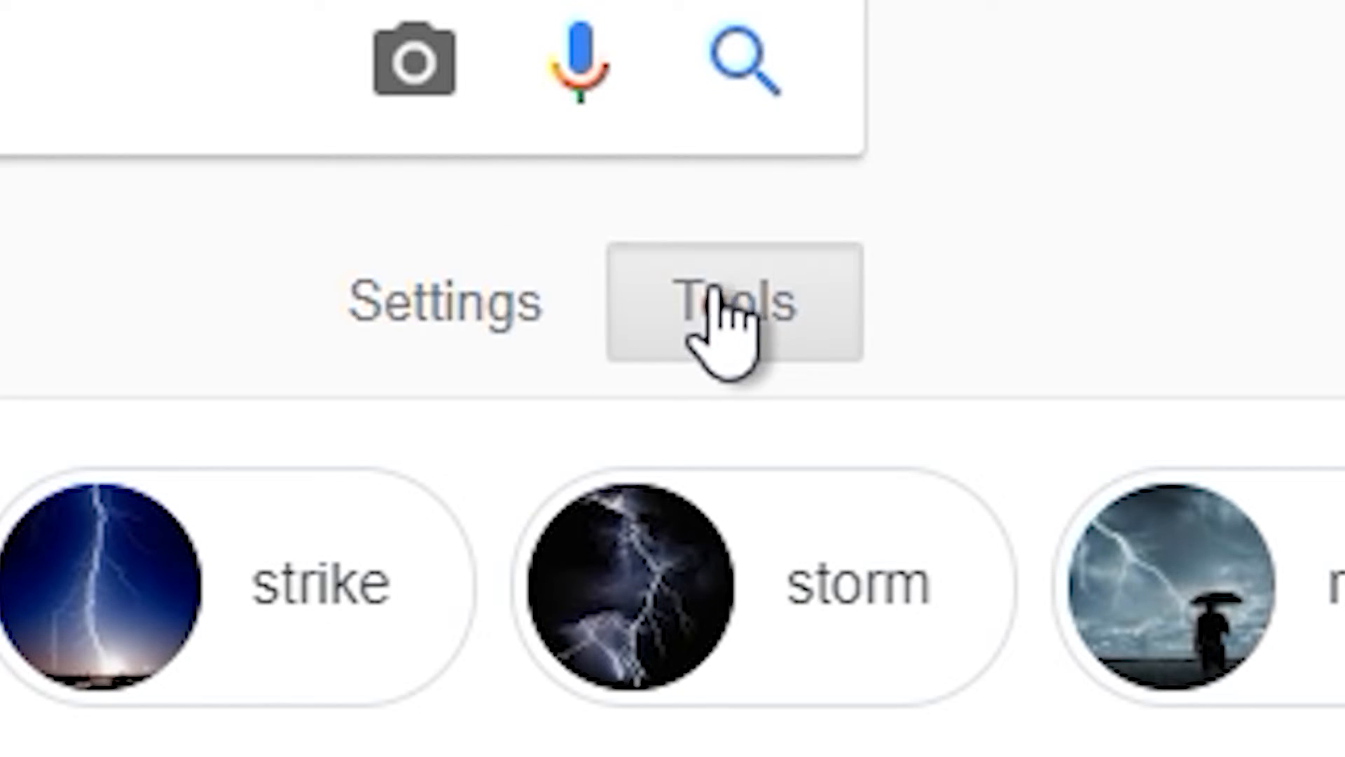
click(722, 329)
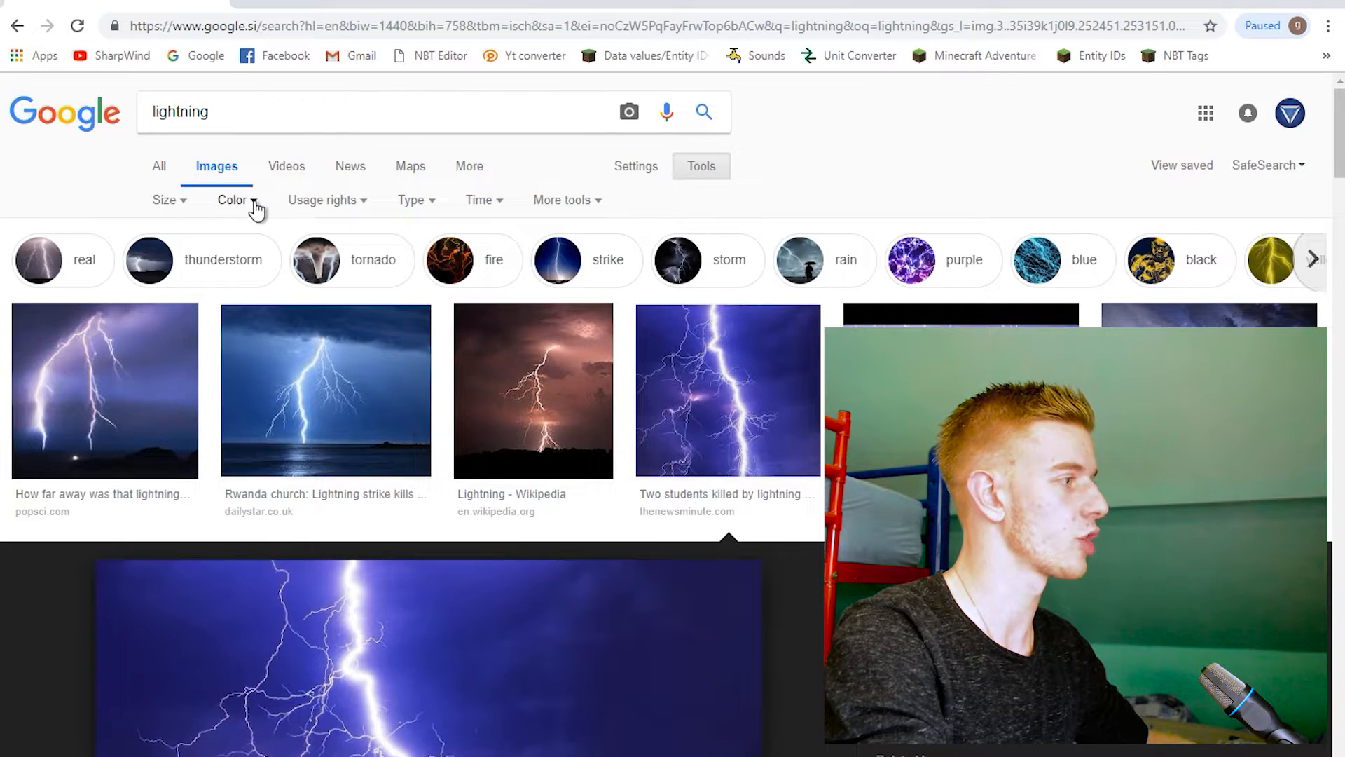
click(256, 204)
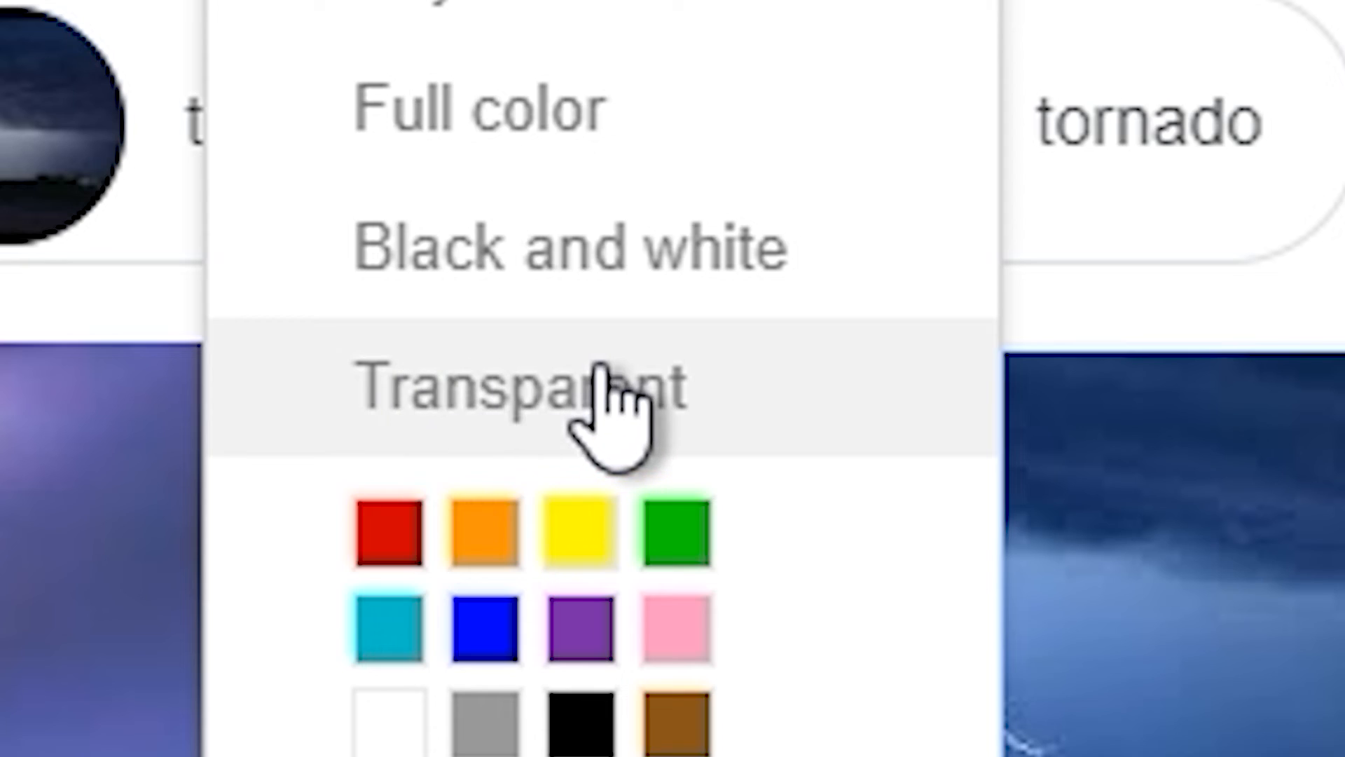
click(601, 371)
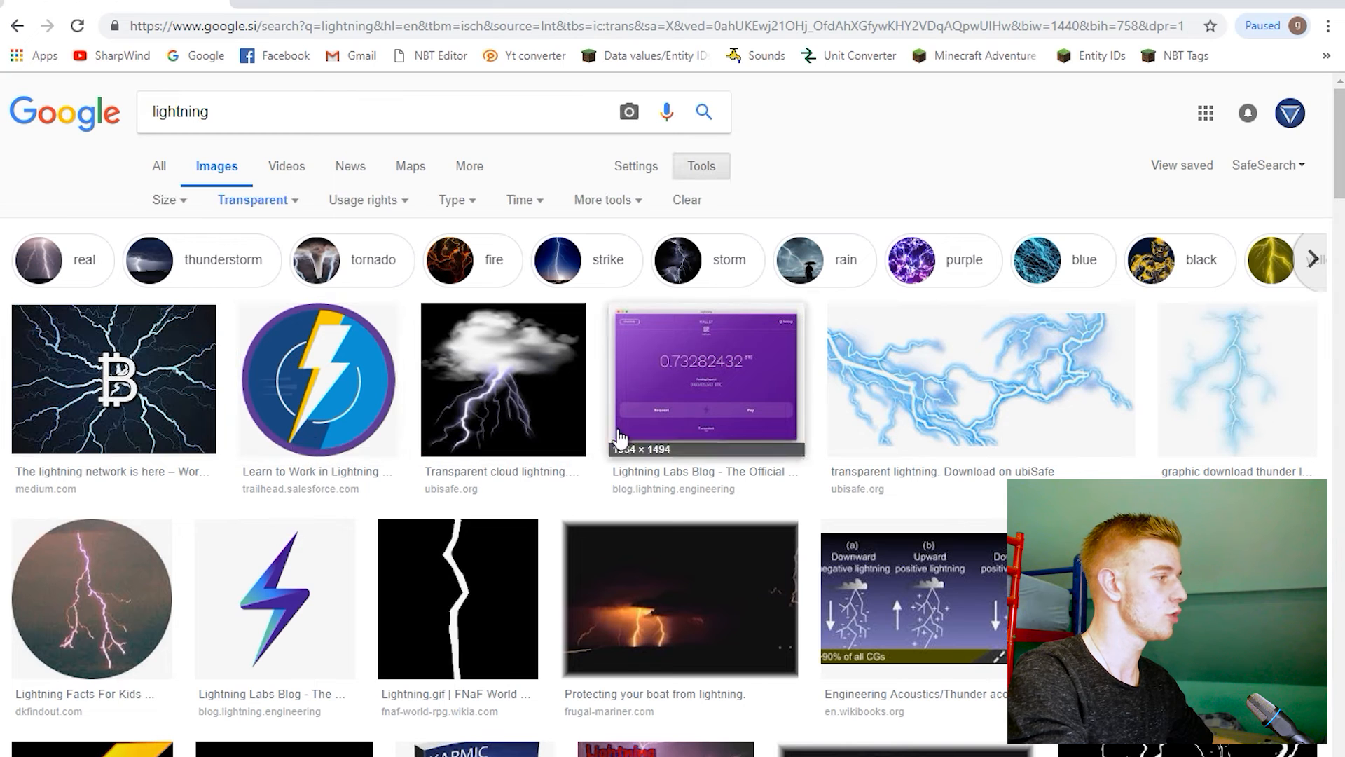
- Find the transparent blue branching lightning bolt among the results and save it to the desktop as lightning
scroll(554, 330, down, 4)
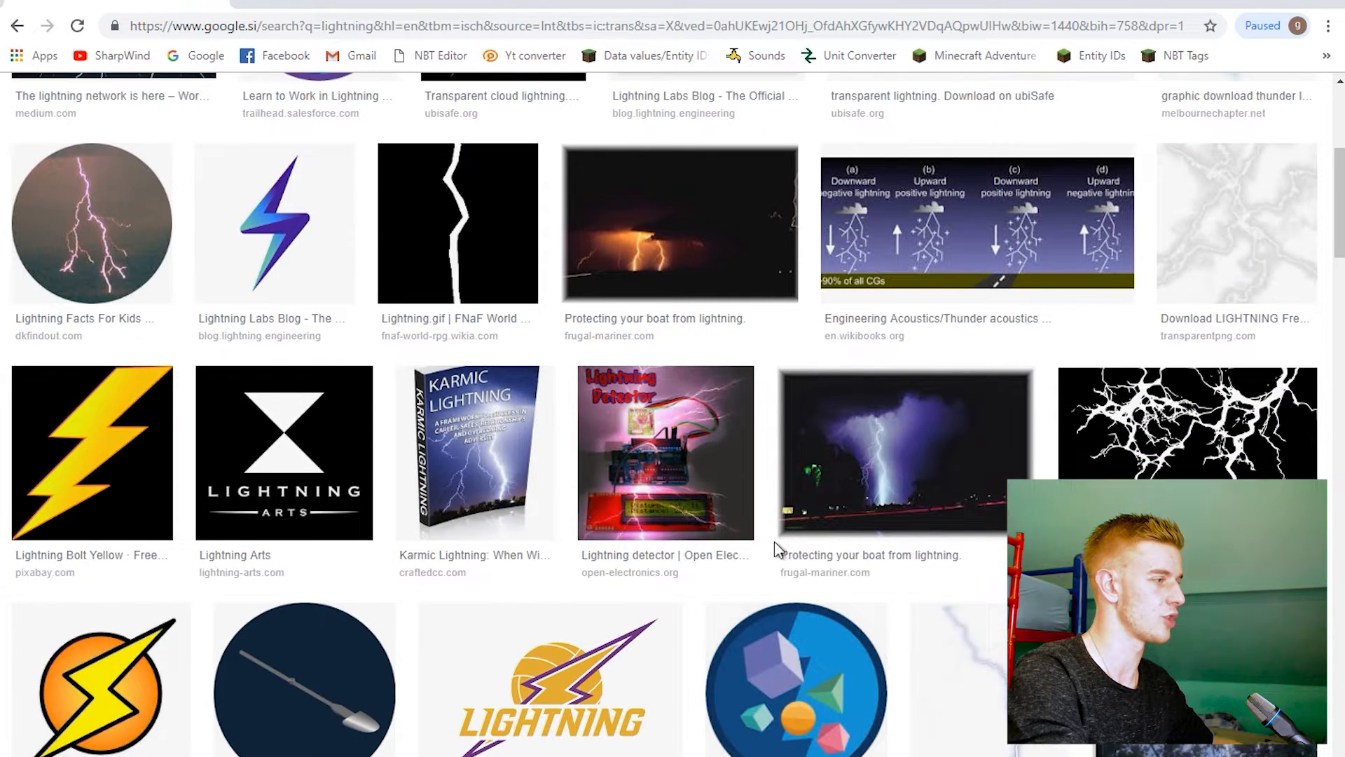
scroll(776, 549, up, 4)
click(1251, 392)
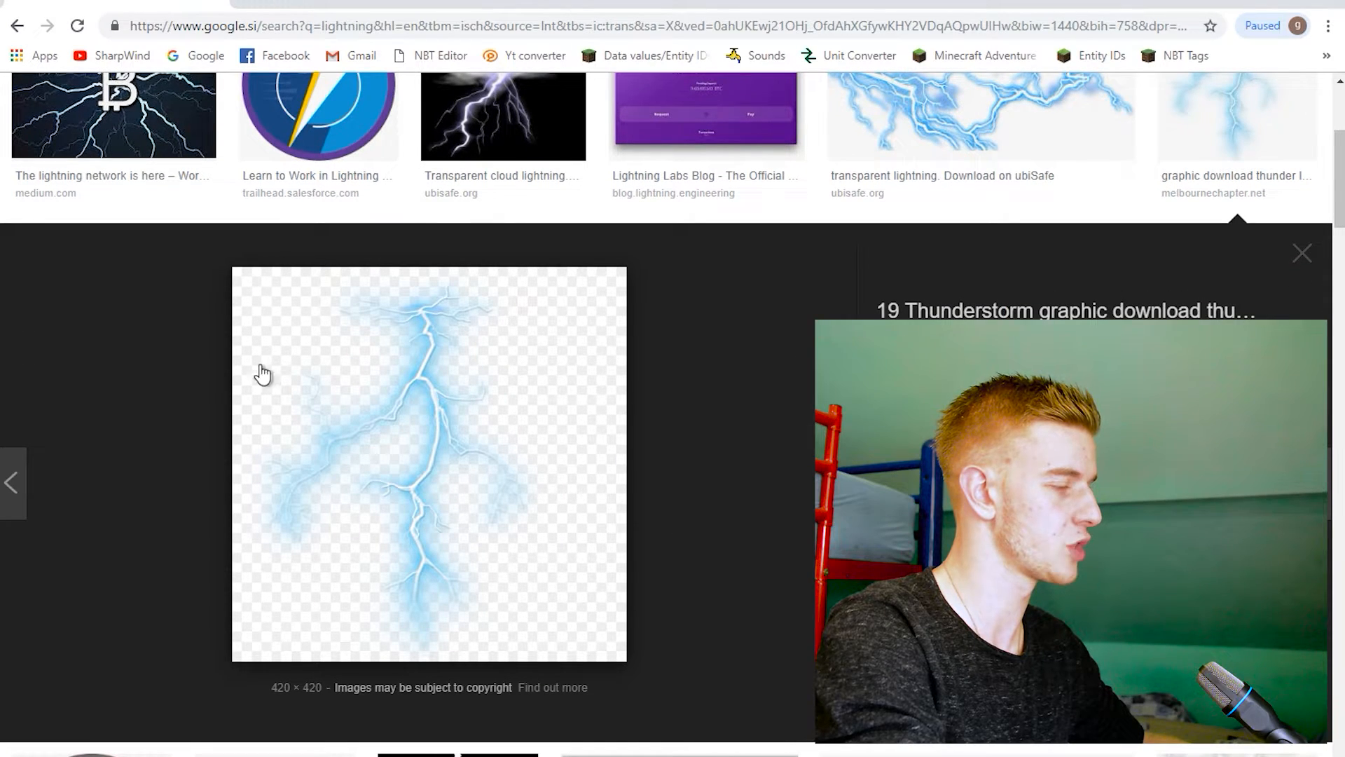
scroll(517, 520, down, 3)
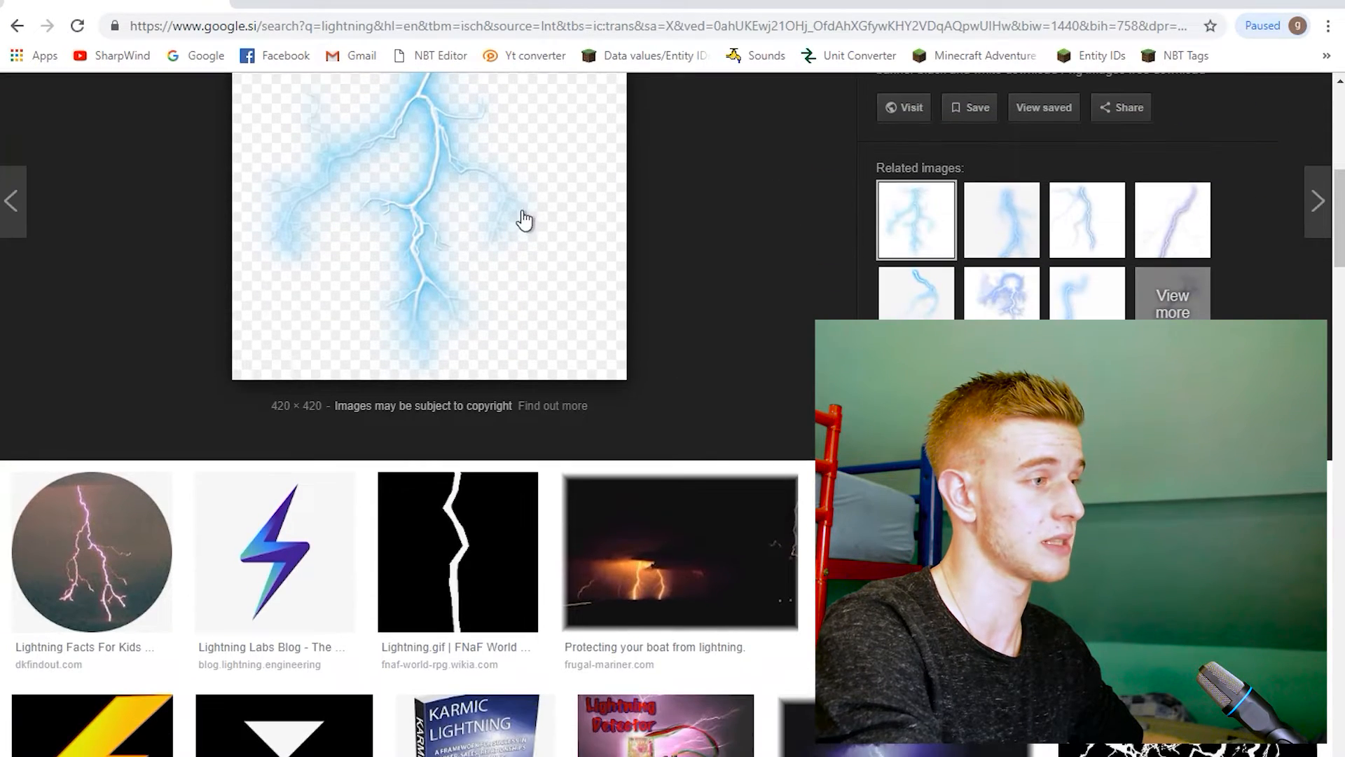
scroll(451, 313, down, 4)
scroll(558, 555, up, 8)
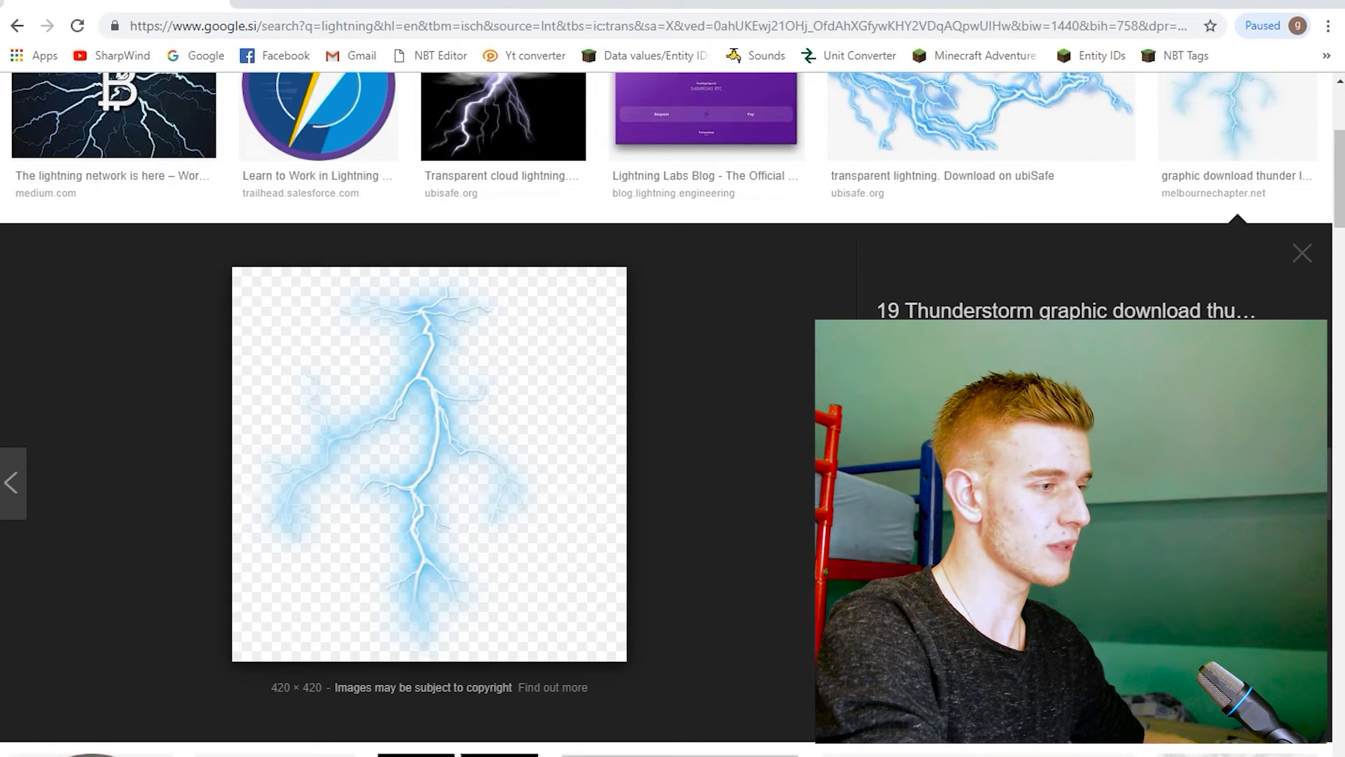
click(1030, 533)
click(925, 533)
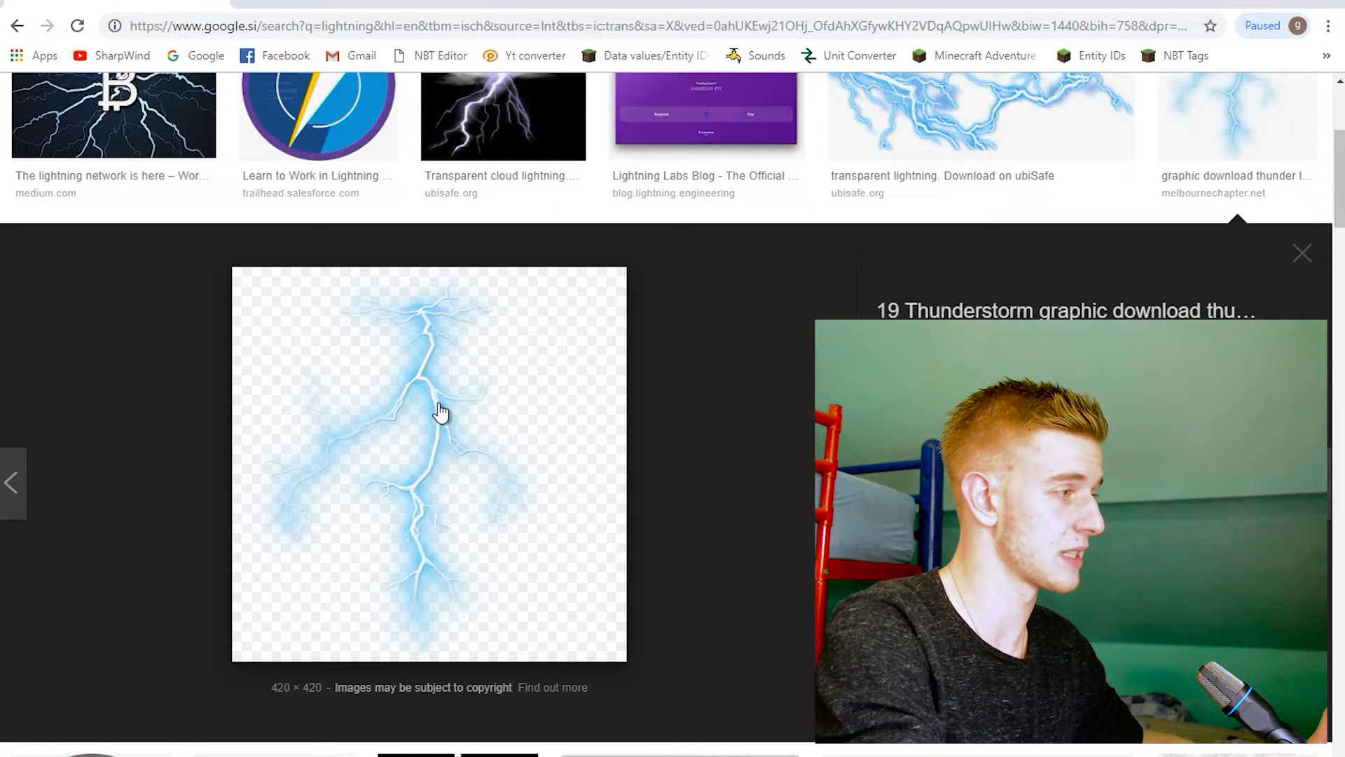
right_click(440, 413)
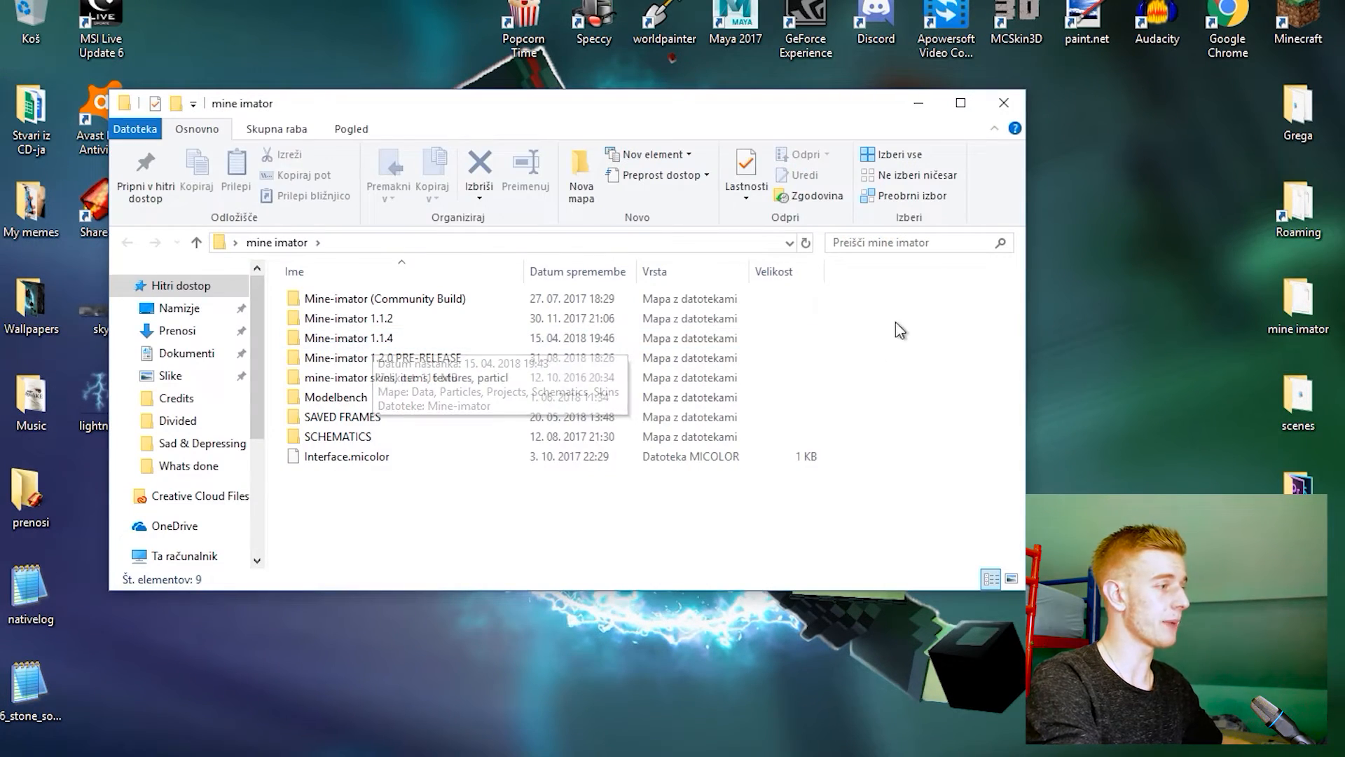
- In the mine imator folder, open Mine-imator 1.2.0 PRE-RELEASE and go to its Data\Minecraft subfolder
drag(895, 323, 837, 365)
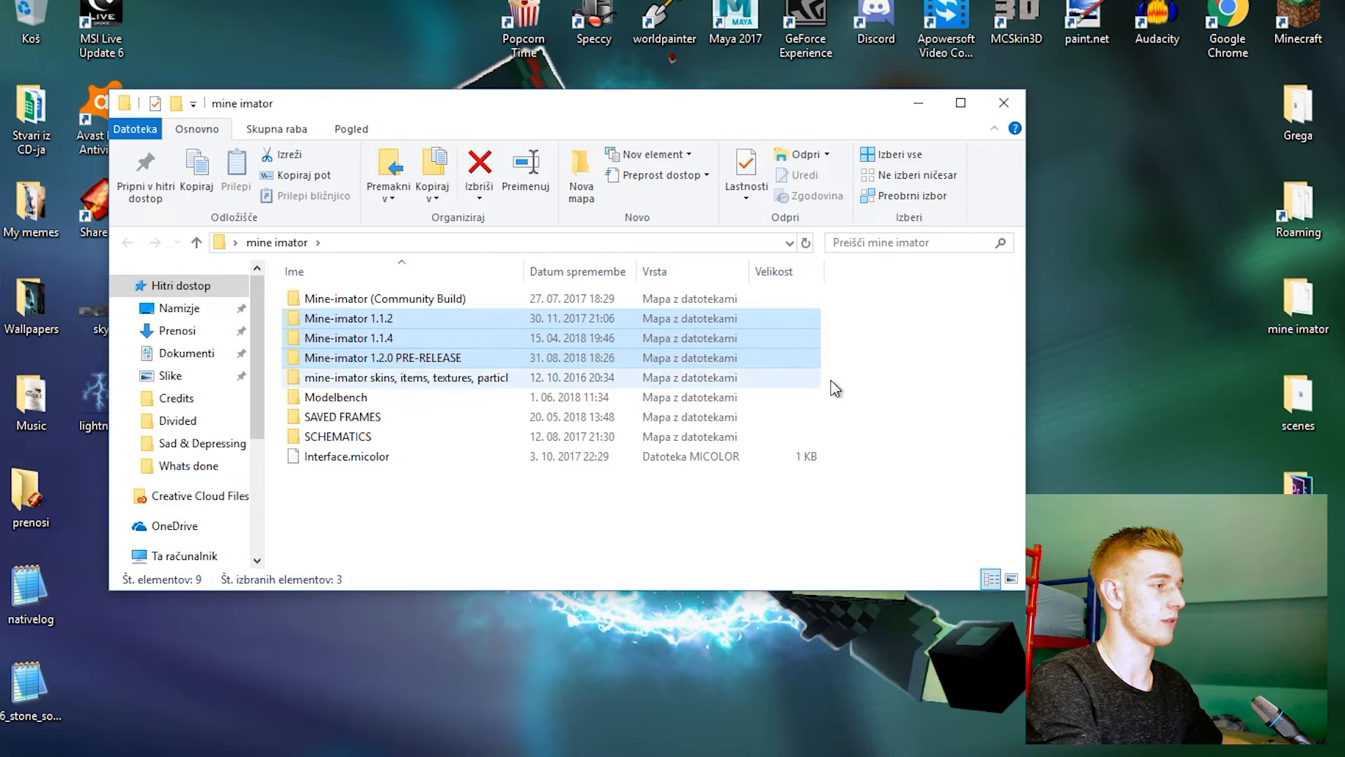
click(874, 365)
double_click(409, 358)
double_click(323, 305)
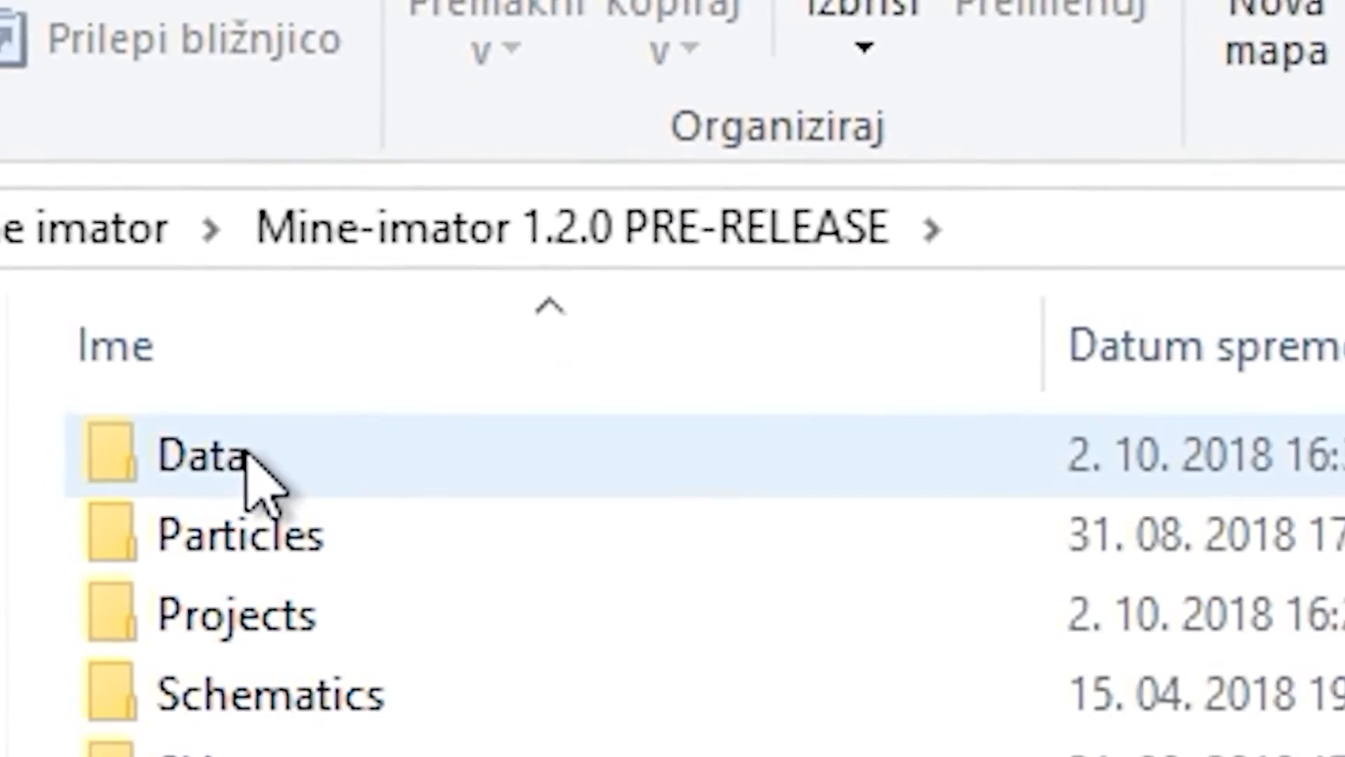
click(327, 299)
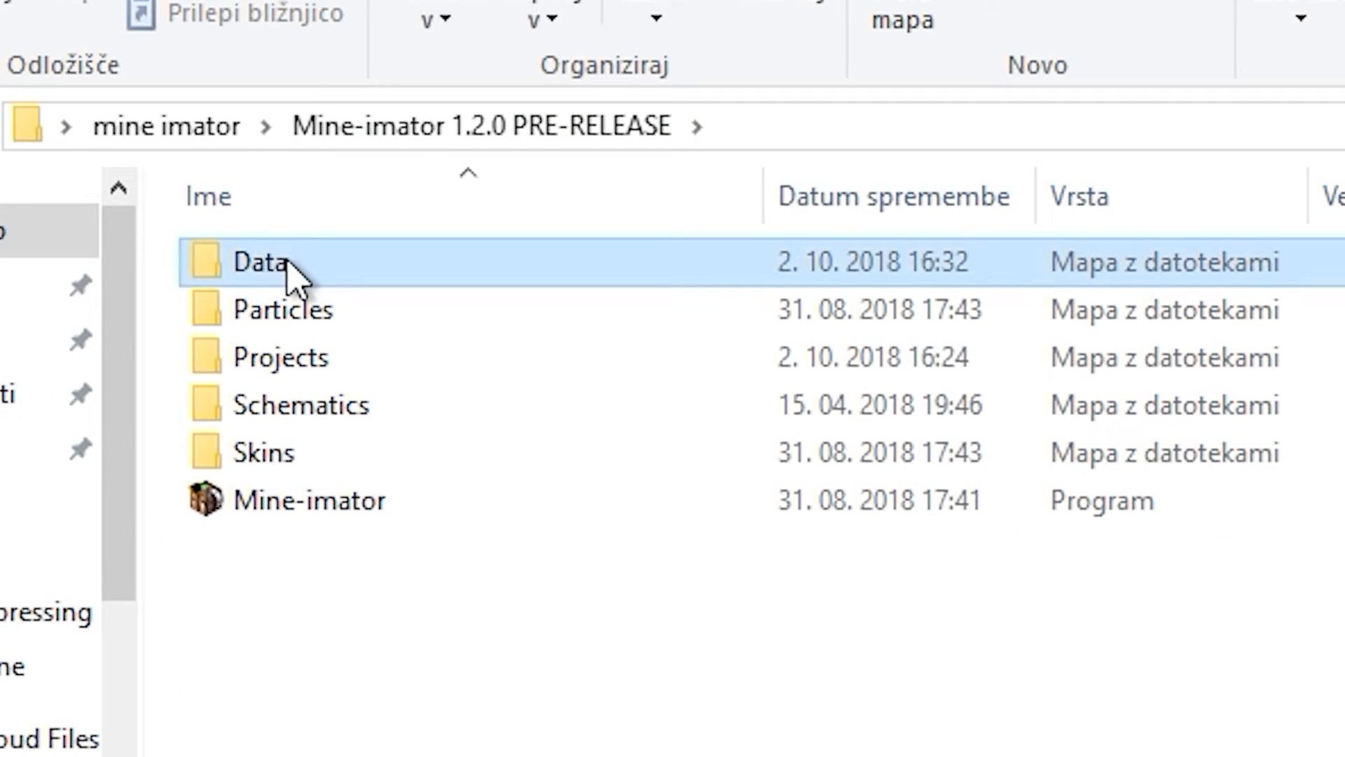
double_click(291, 276)
double_click(330, 312)
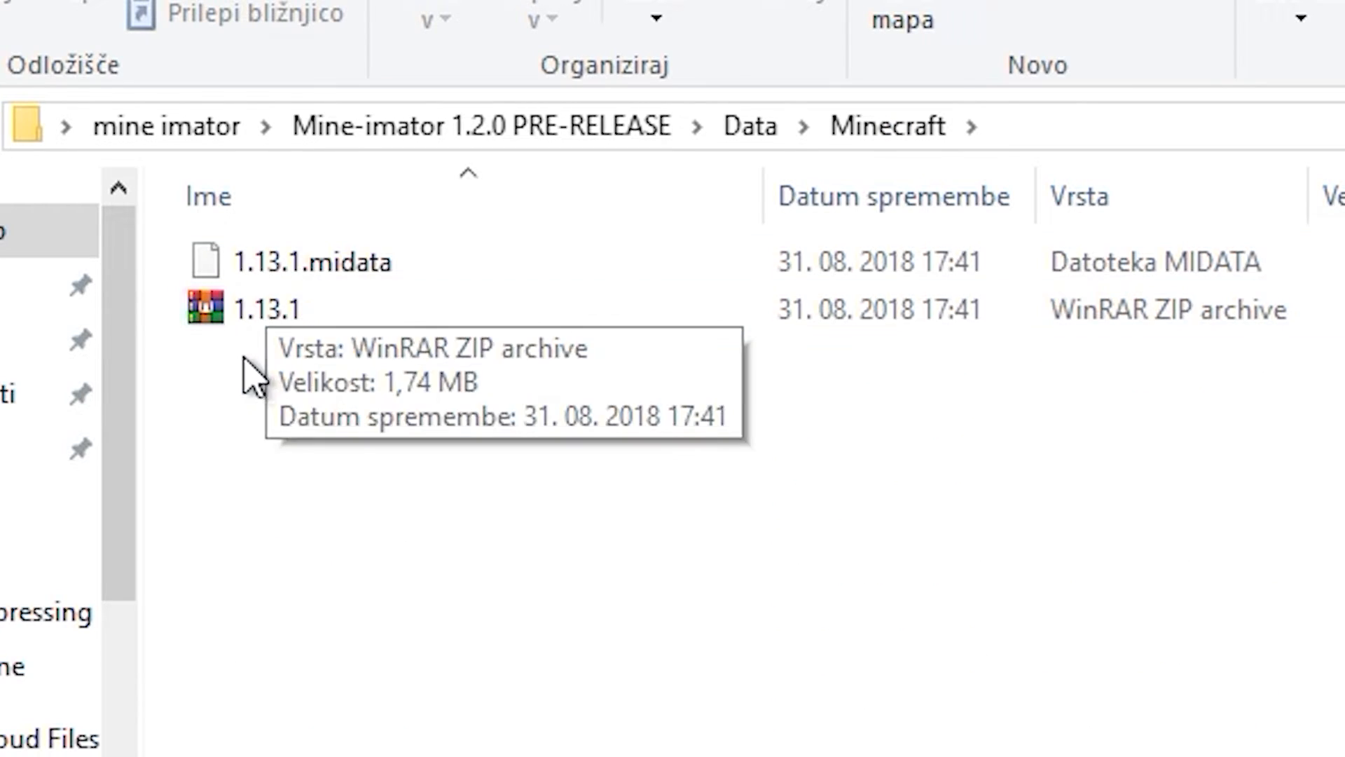
- Open the 1.13.1 ZIP archive with WinRAR archiver and dismiss the licence reminder
click(301, 327)
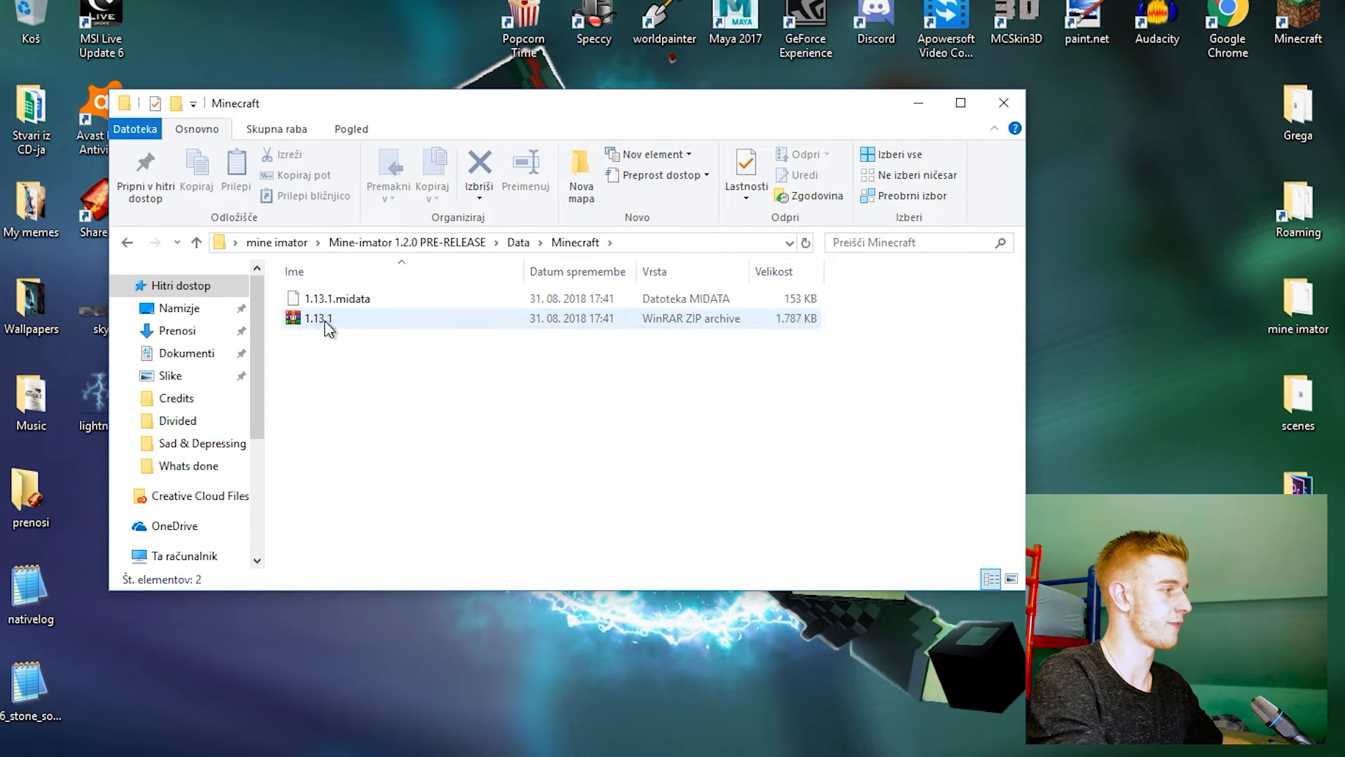
right_click(324, 321)
mouse_move(533, 490)
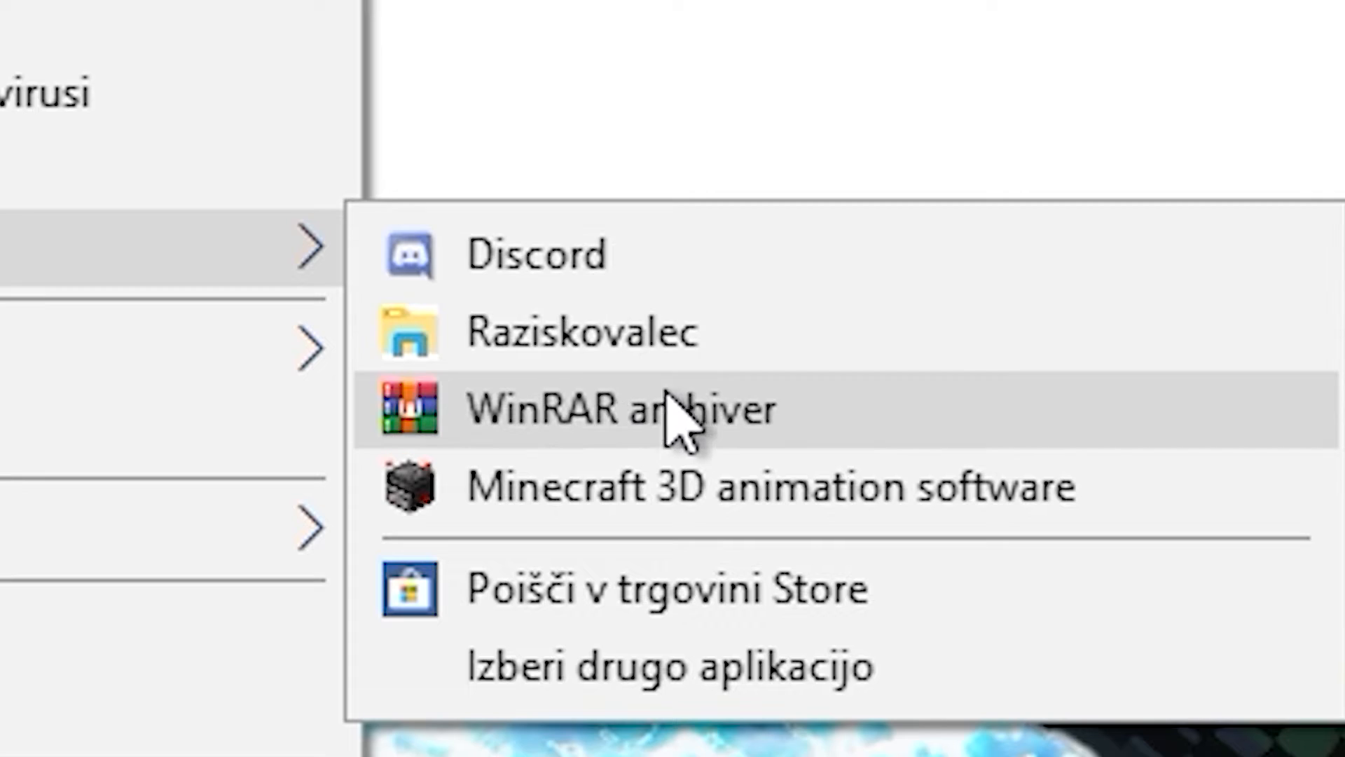
click(953, 481)
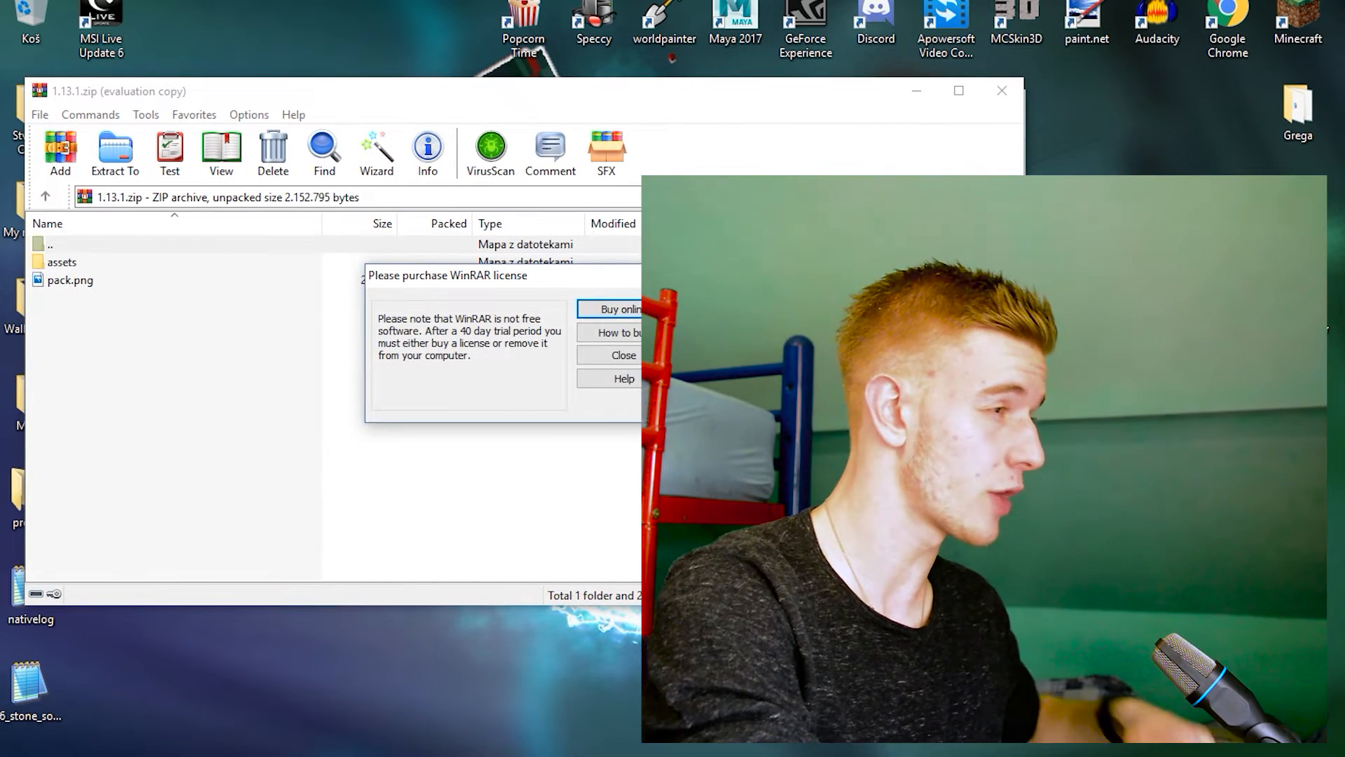
click(619, 355)
- Inside the archive, go to the assets\minecraft\textures\particle folder
double_click(72, 265)
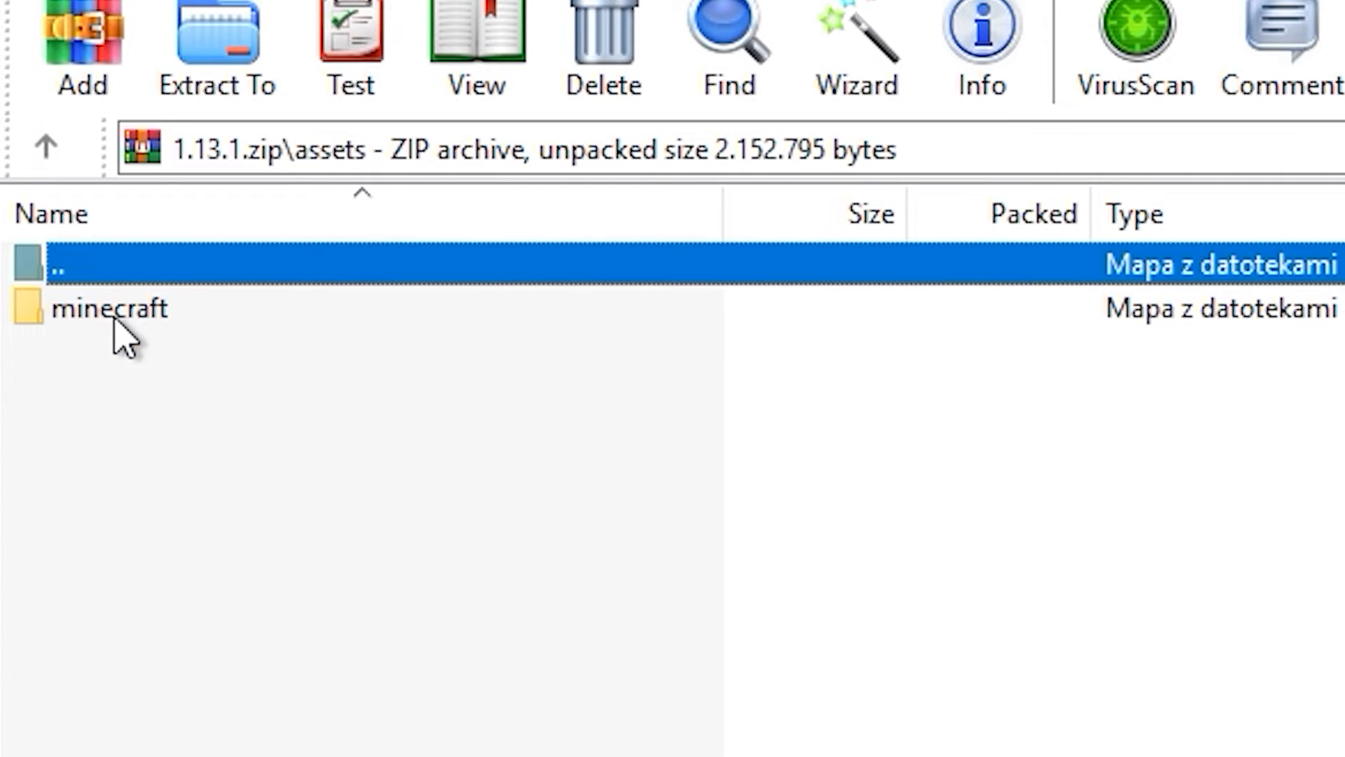
double_click(115, 317)
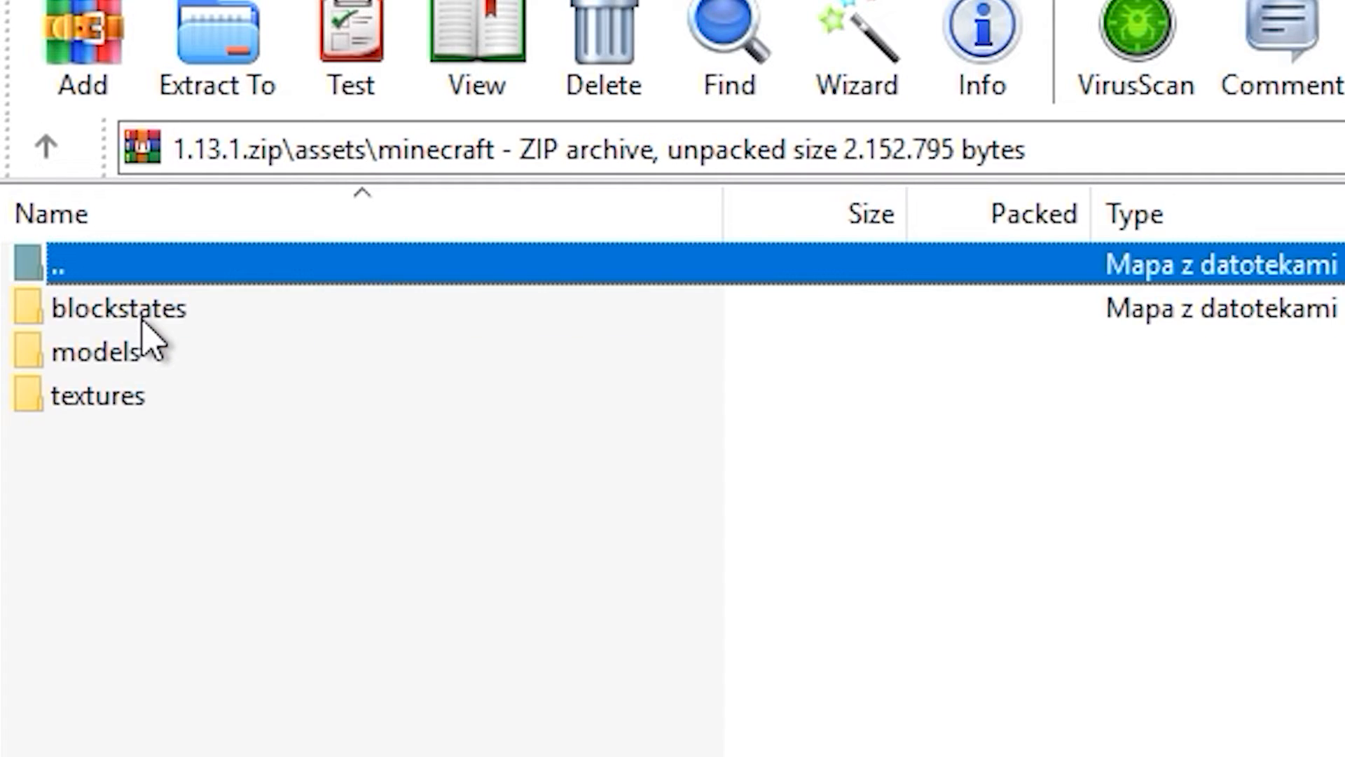
double_click(98, 395)
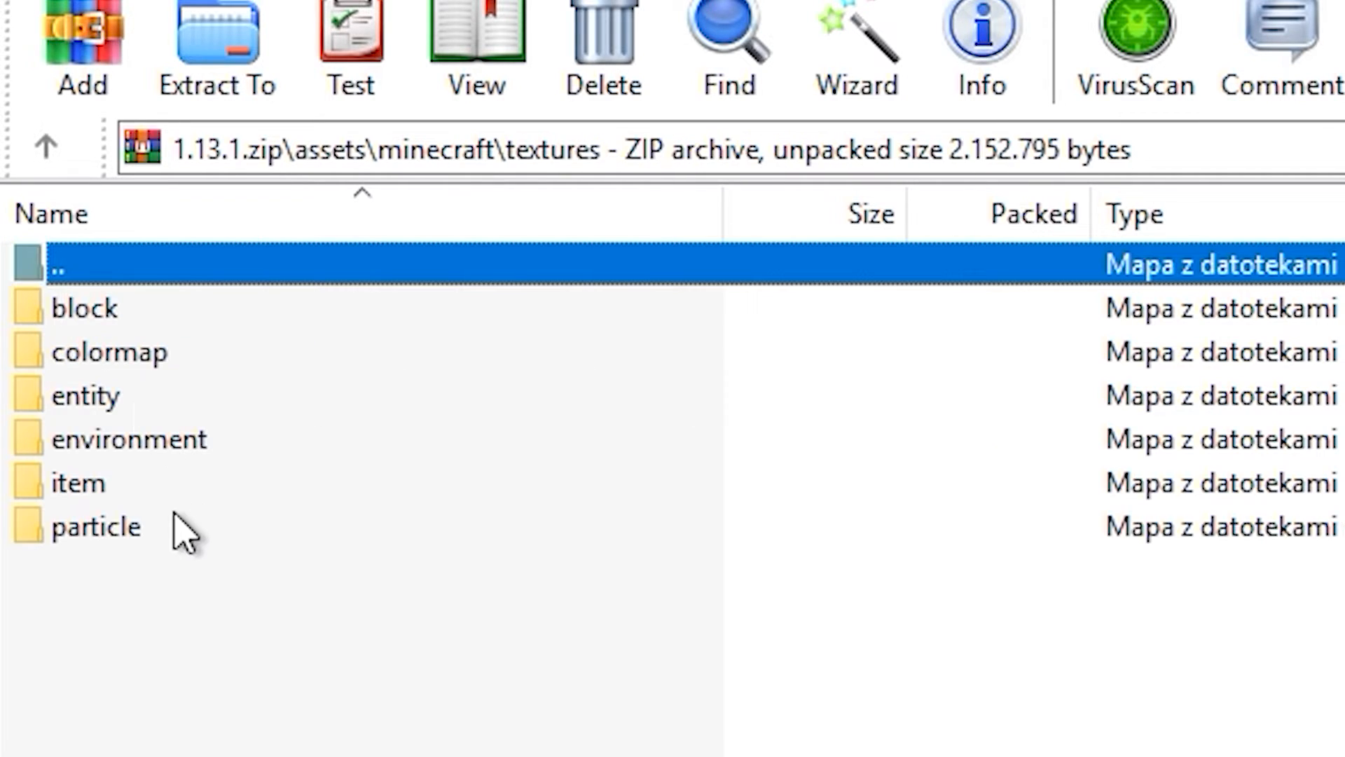
double_click(112, 539)
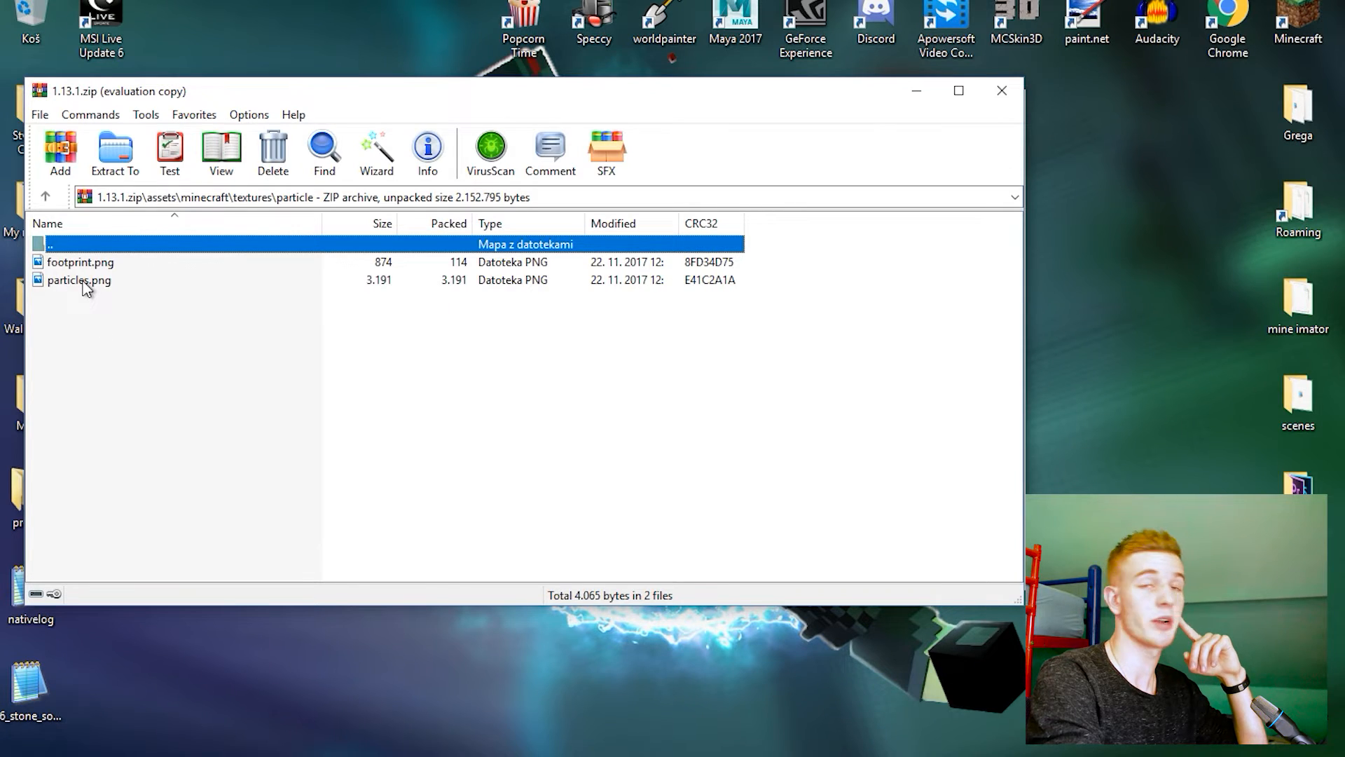
- Extract particles.png from the archive to the desktop and close the WinRAR and folder windows
drag(83, 283, 546, 610)
drag(578, 735, 589, 729)
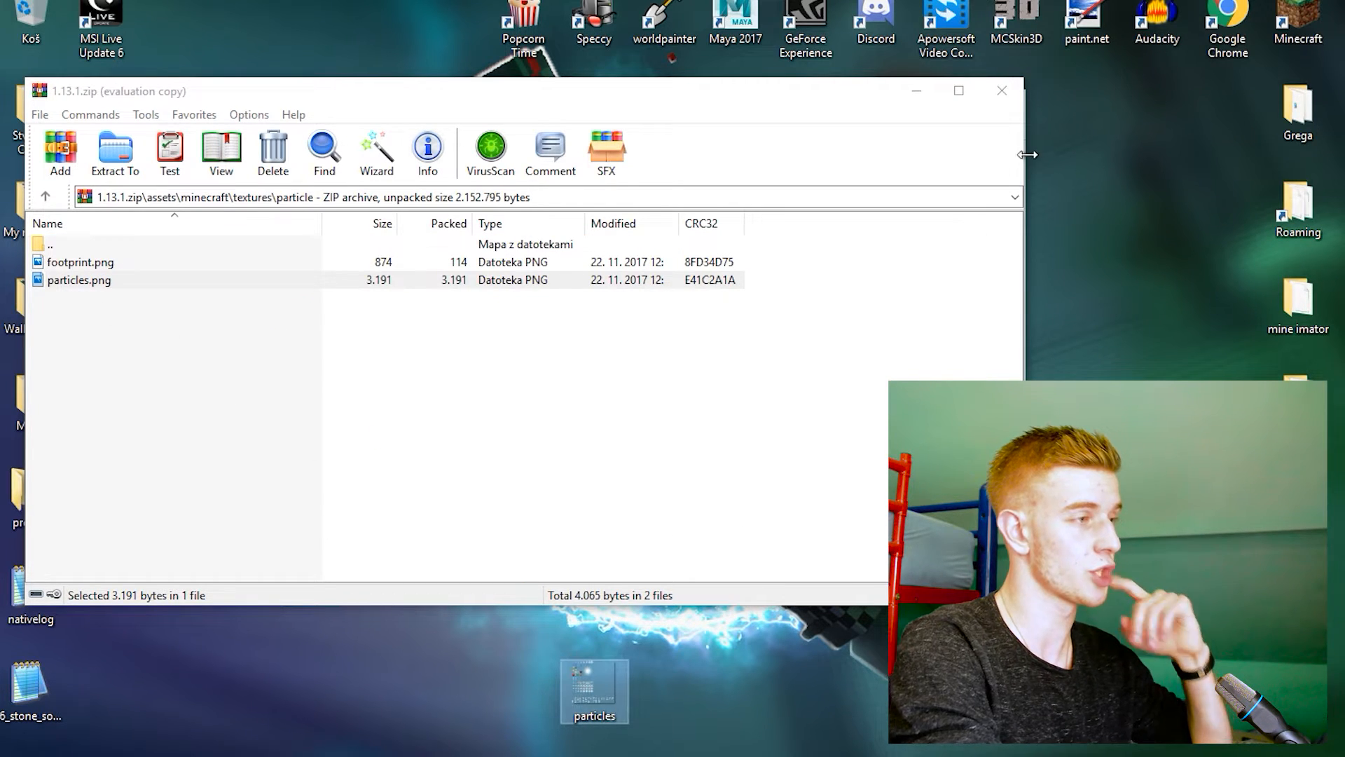
click(1002, 91)
click(1009, 103)
- Rename the particles image on the desktop to "rain drops"
right_click(611, 696)
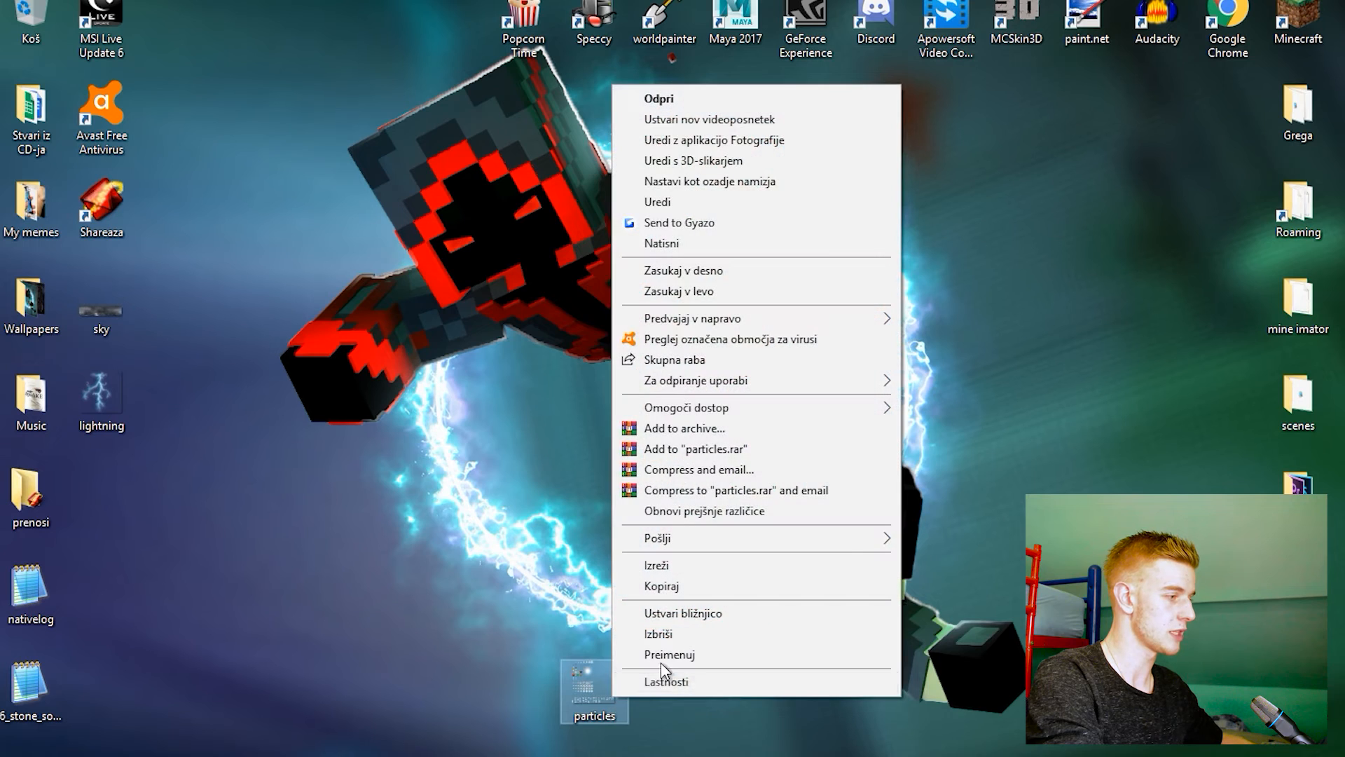
click(666, 660)
text(rain drops)
key(Return)
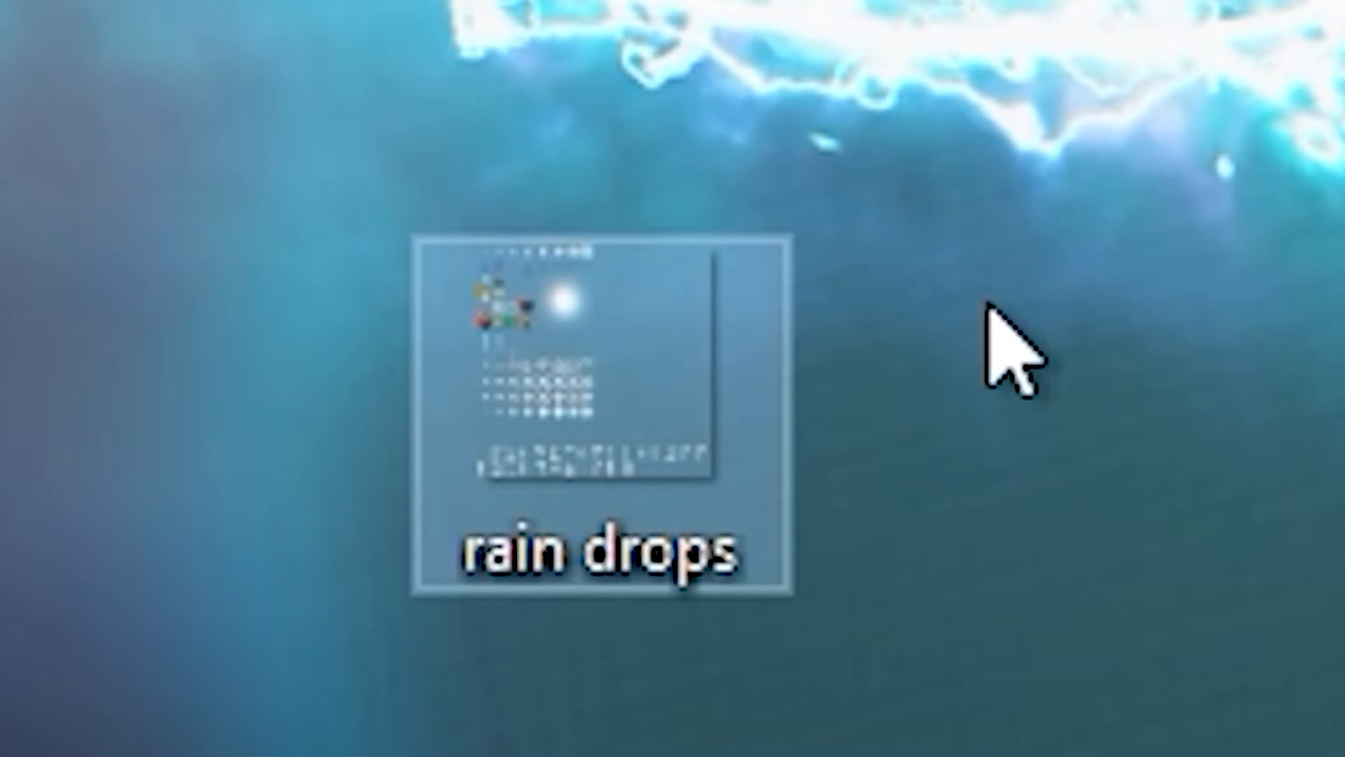
- Place the rain drops image under the lightning image on the desktop and open it in paint.net
drag(593, 683, 114, 510)
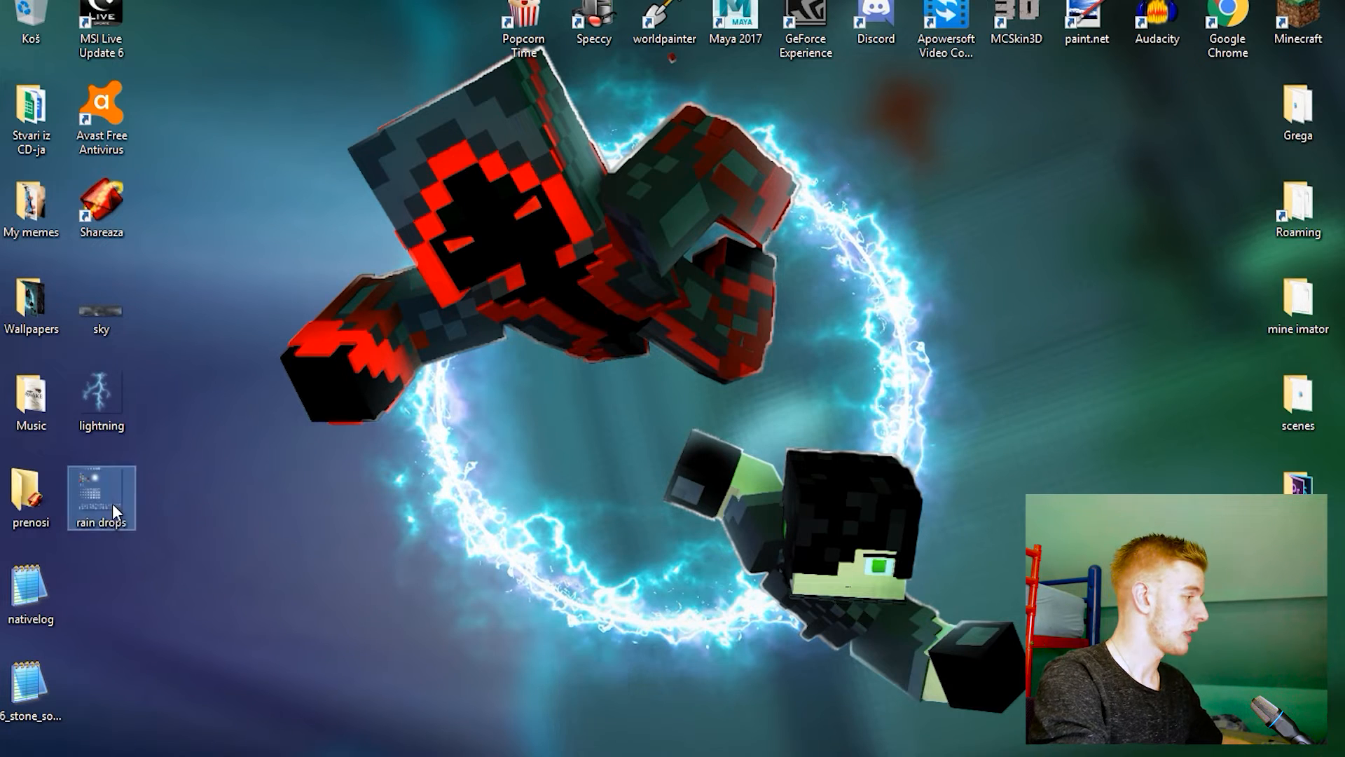
right_click(114, 510)
mouse_move(390, 472)
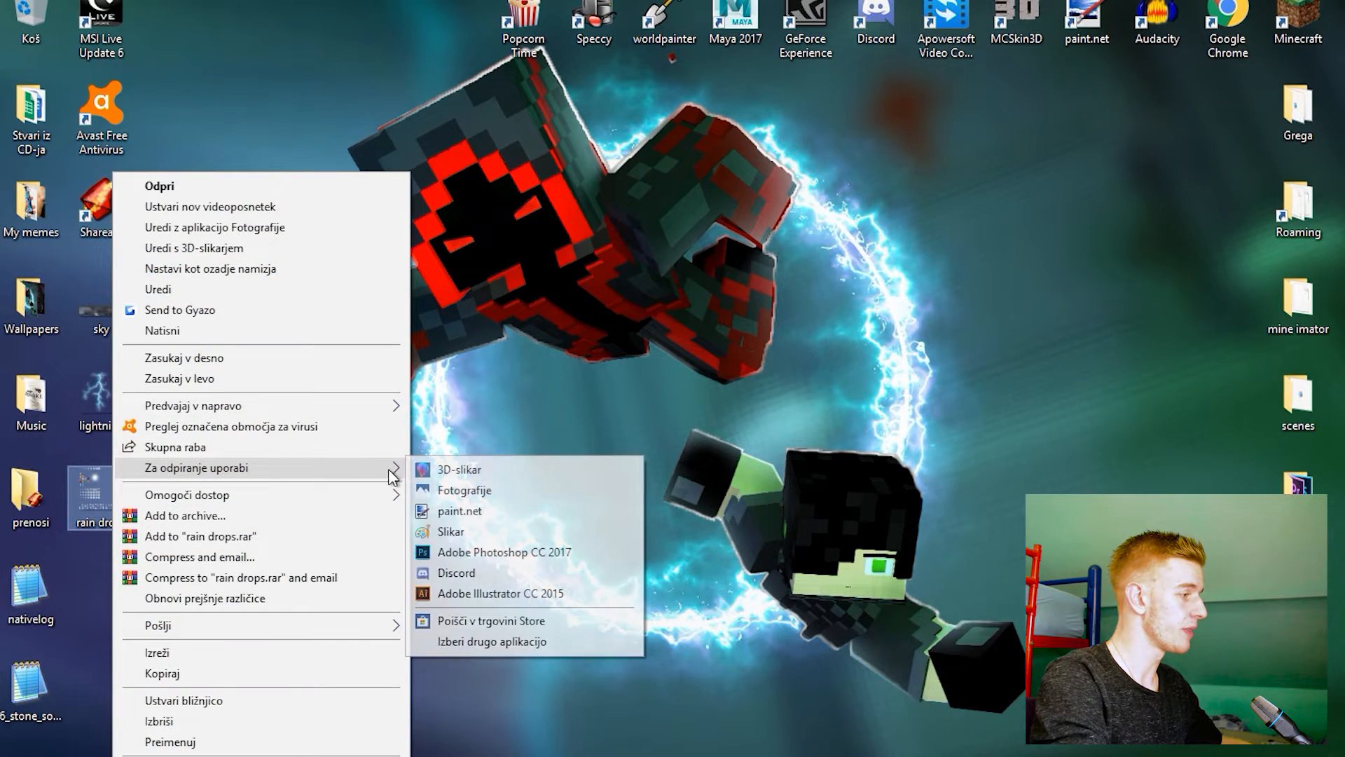
click(472, 396)
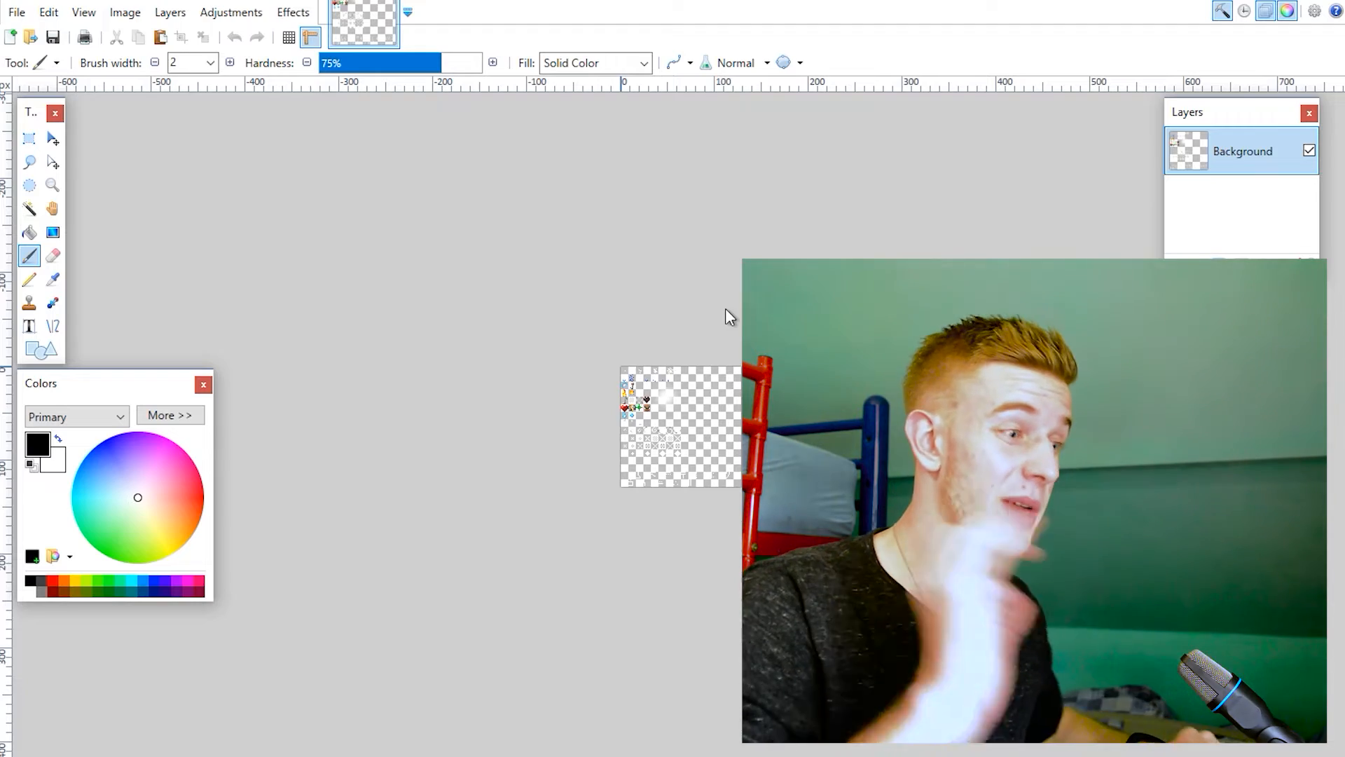
- Examine the particle sprites in the upper-left part of the rain drops sheet
ctrl+scroll(607, 336, down, 8)
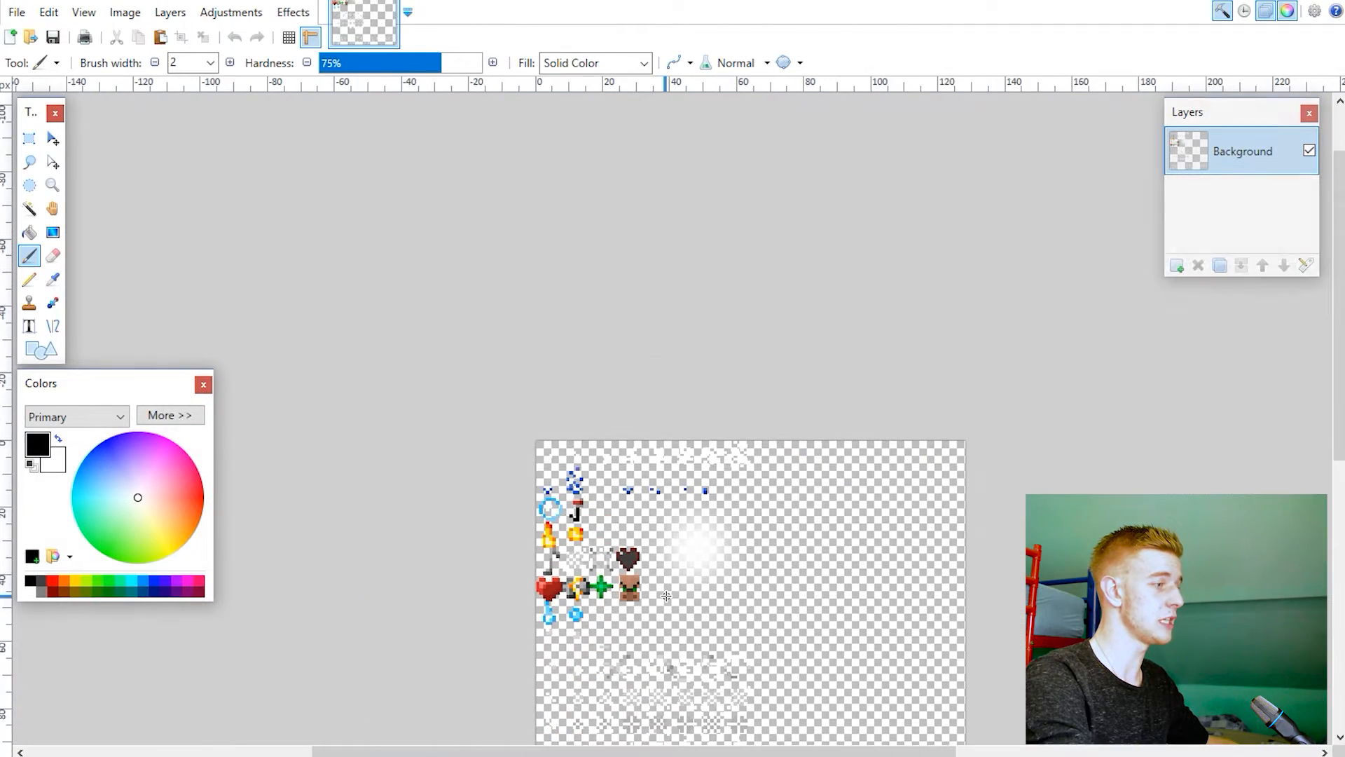
ctrl+scroll(666, 596, down, 1)
scroll(661, 598, down, 5)
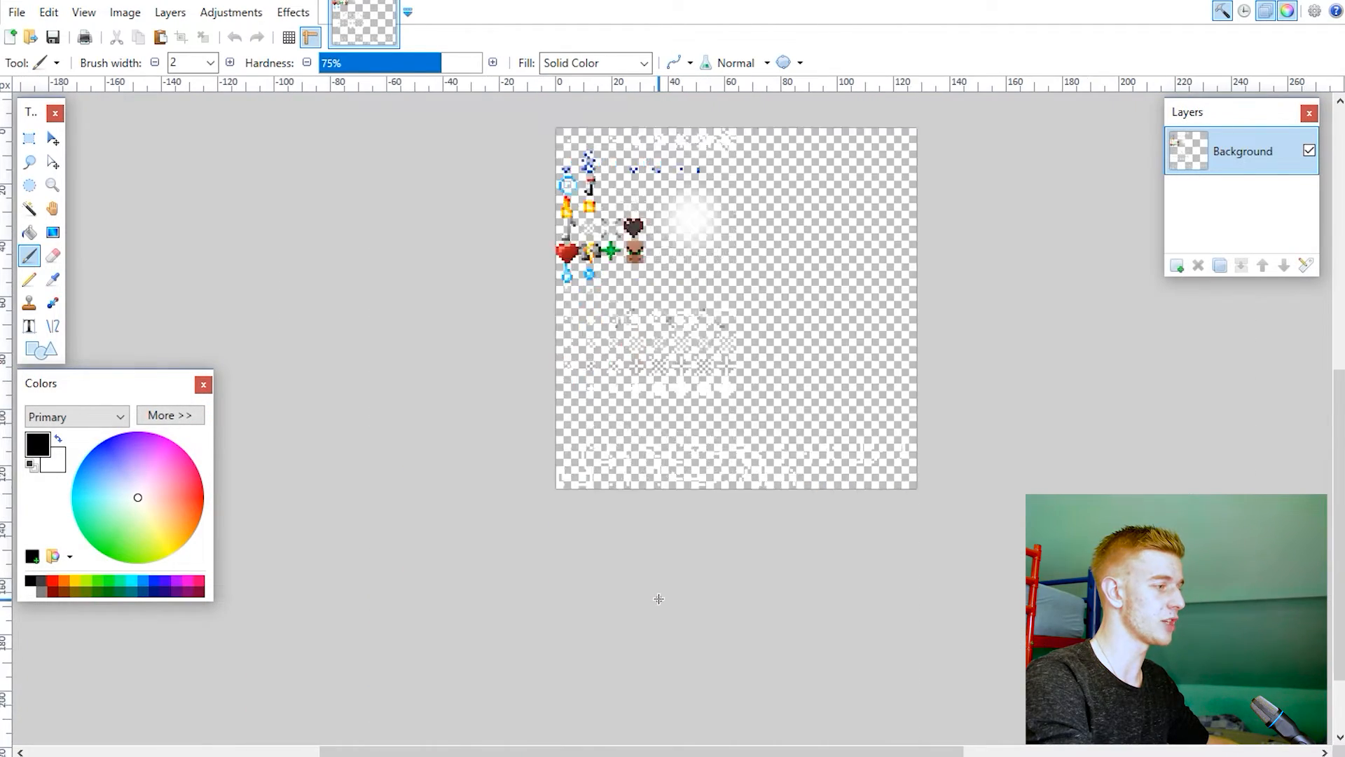
scroll(639, 564, up, 5)
scroll(627, 519, down, 4)
ctrl+scroll(609, 457, up, 4)
scroll(676, 420, up, 2)
scroll(676, 387, up, 5)
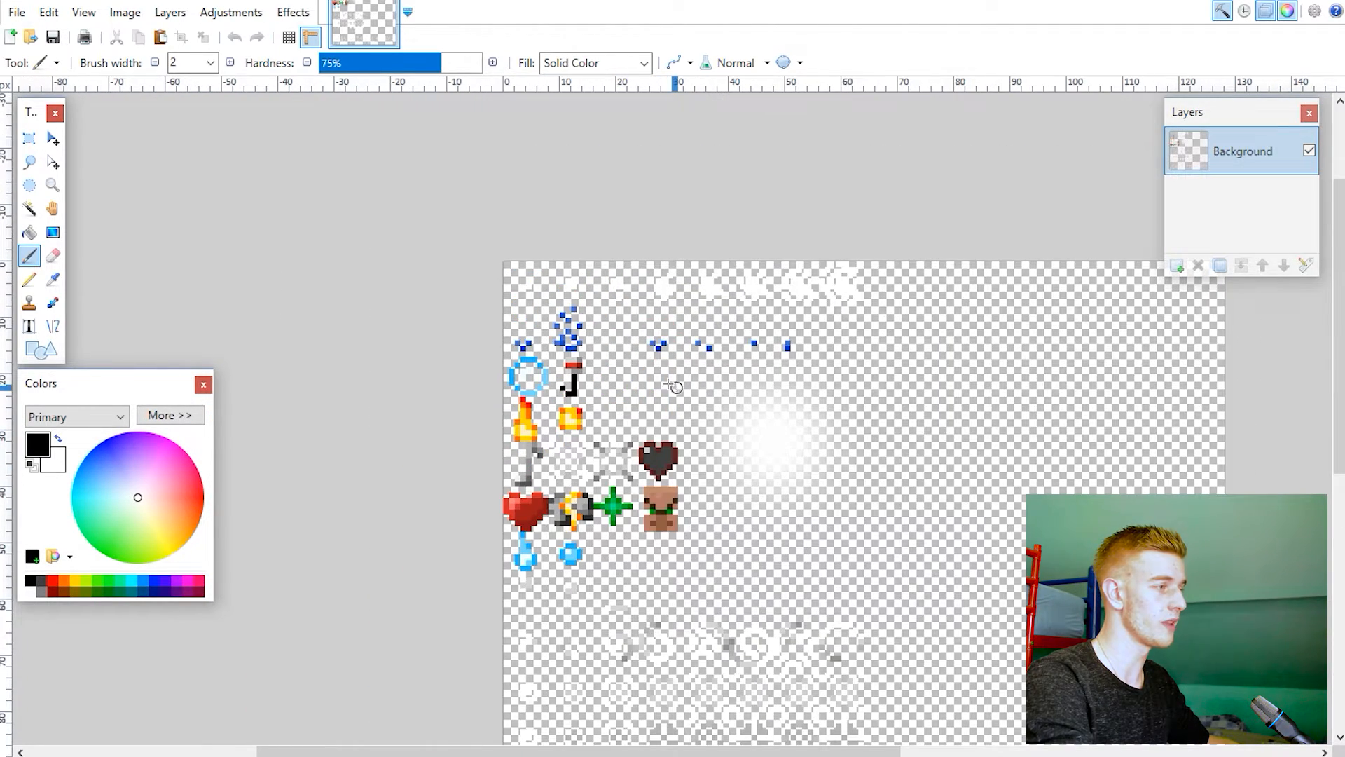
ctrl+scroll(619, 355, up, 2)
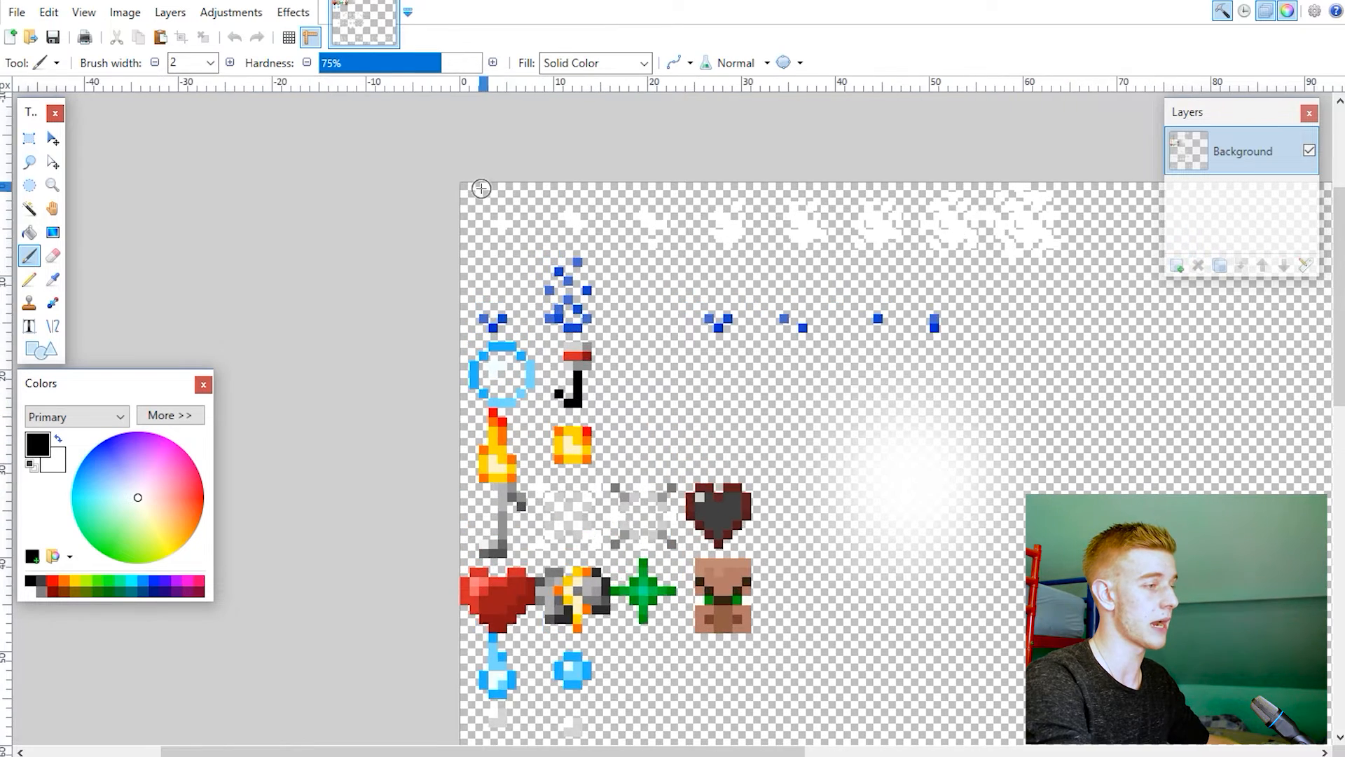
ctrl+scroll(505, 210, up, 2)
- Mark the first and second 8x8 pixel cells of the top sprite row with selections, clear the selection and look over the sheet
shift+drag(404, 171, 576, 318)
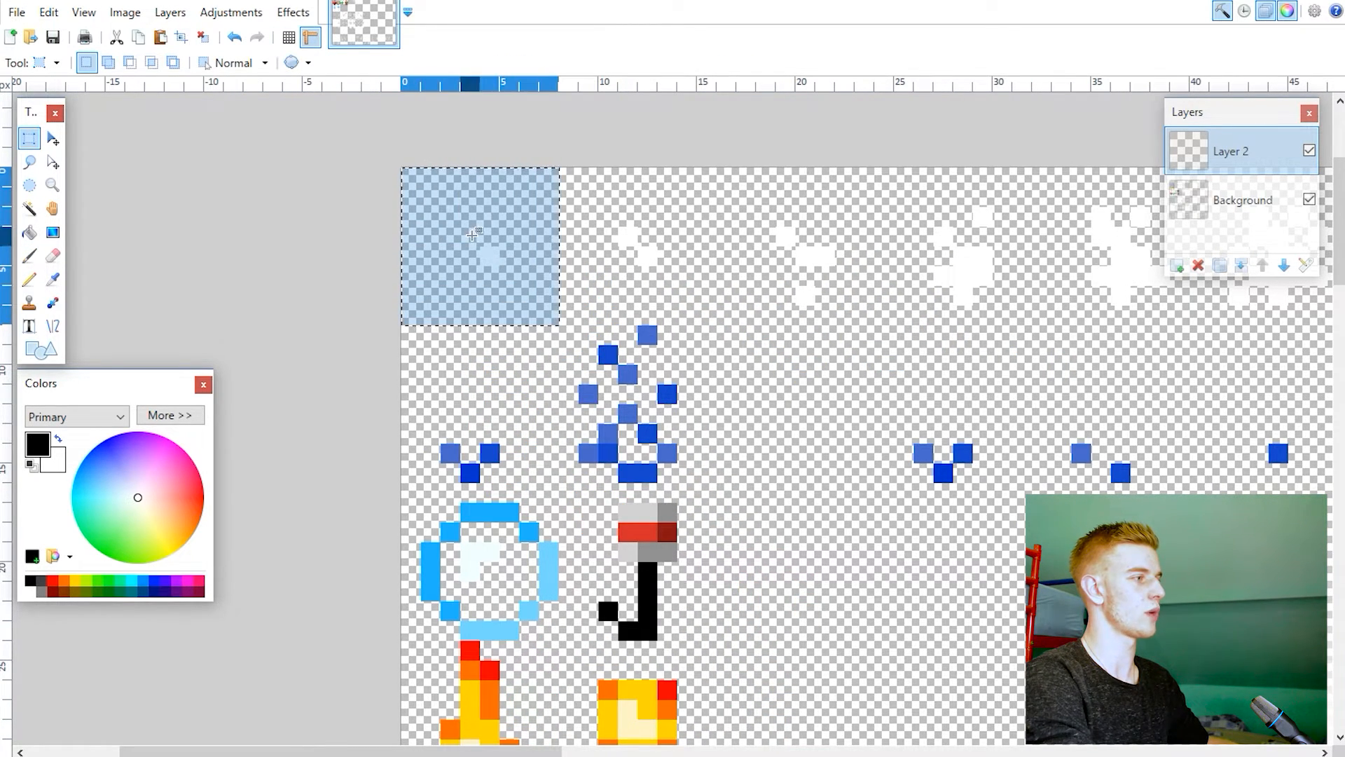
shift+drag(561, 170, 713, 311)
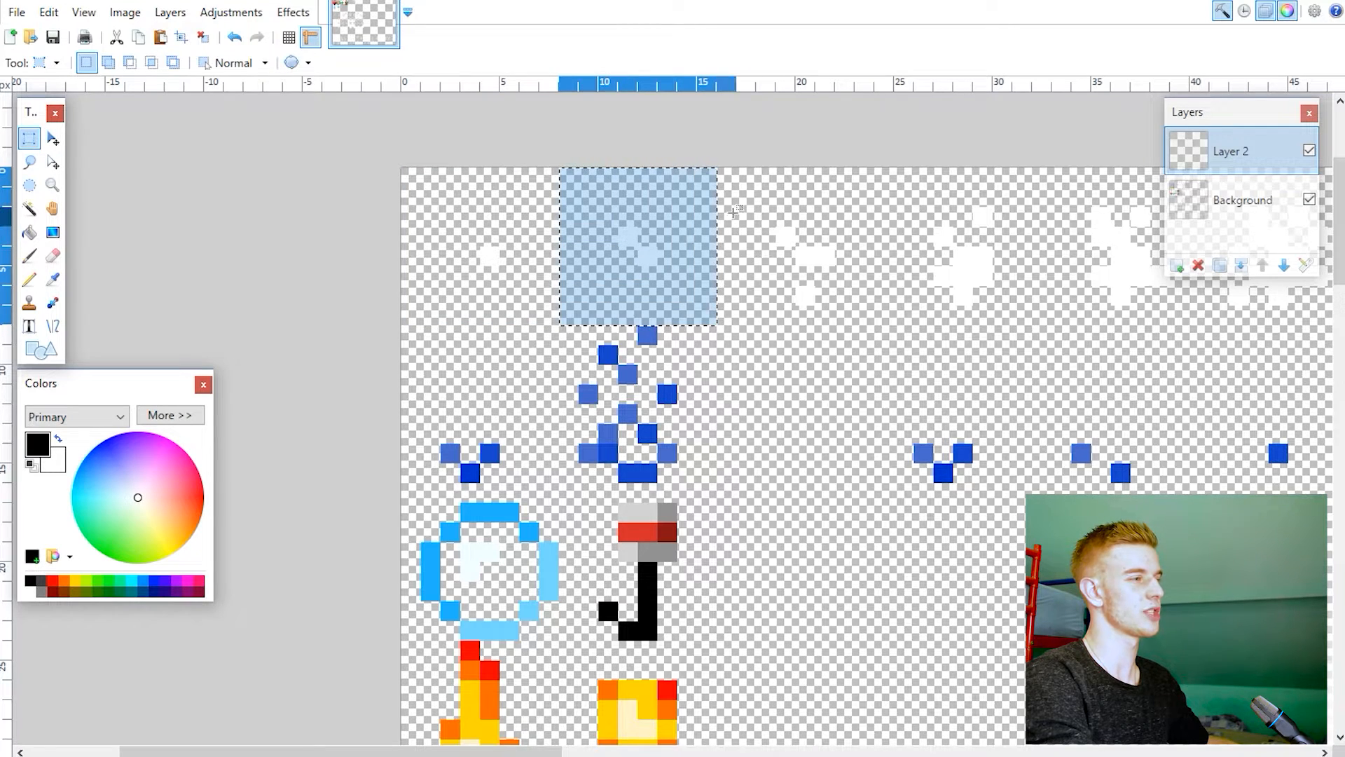
click(750, 231)
ctrl+scroll(608, 209, down, 3)
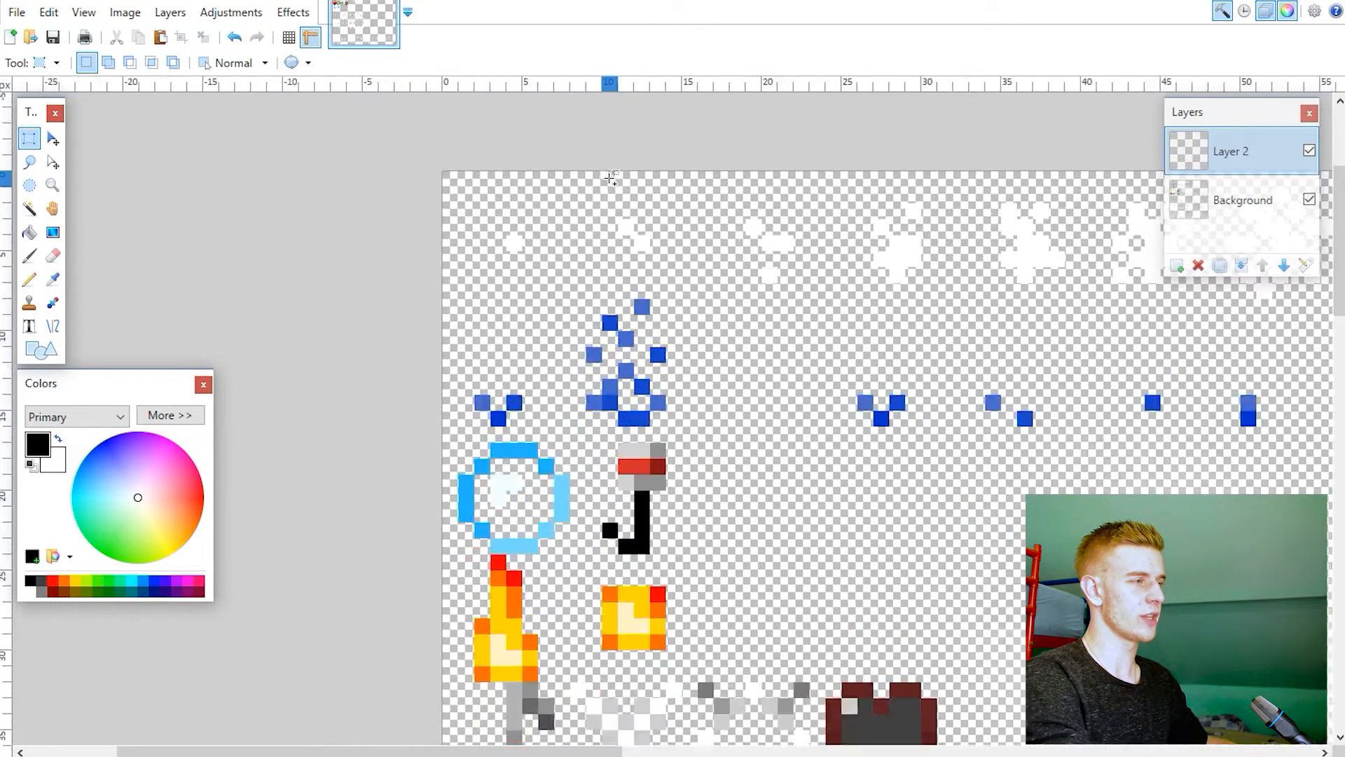
scroll(608, 210, right, 1)
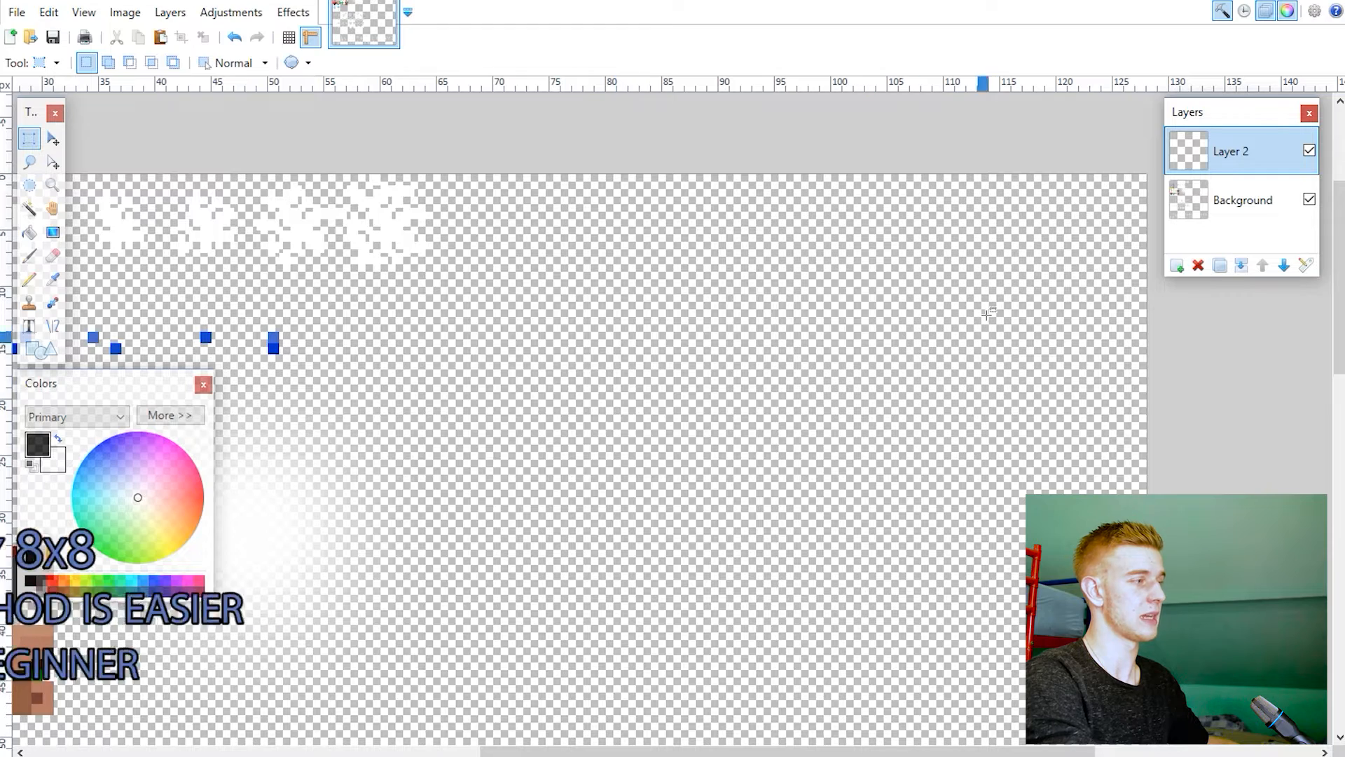
scroll(786, 313, left, 4)
ctrl+scroll(748, 192, up, 3)
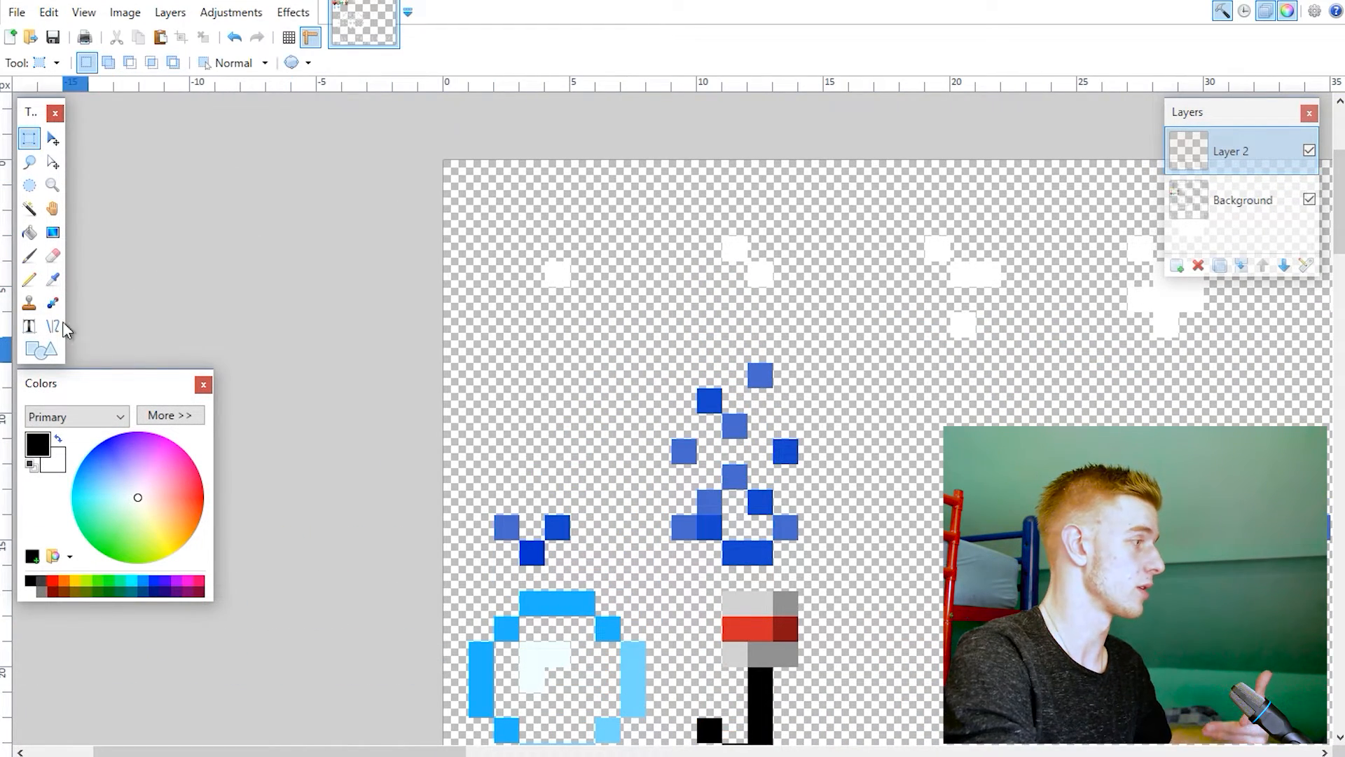
- Erase the sprites in the sheet's selected upper-left corner area and draw a solid blue raindrop there with the Pencil tool
click(29, 278)
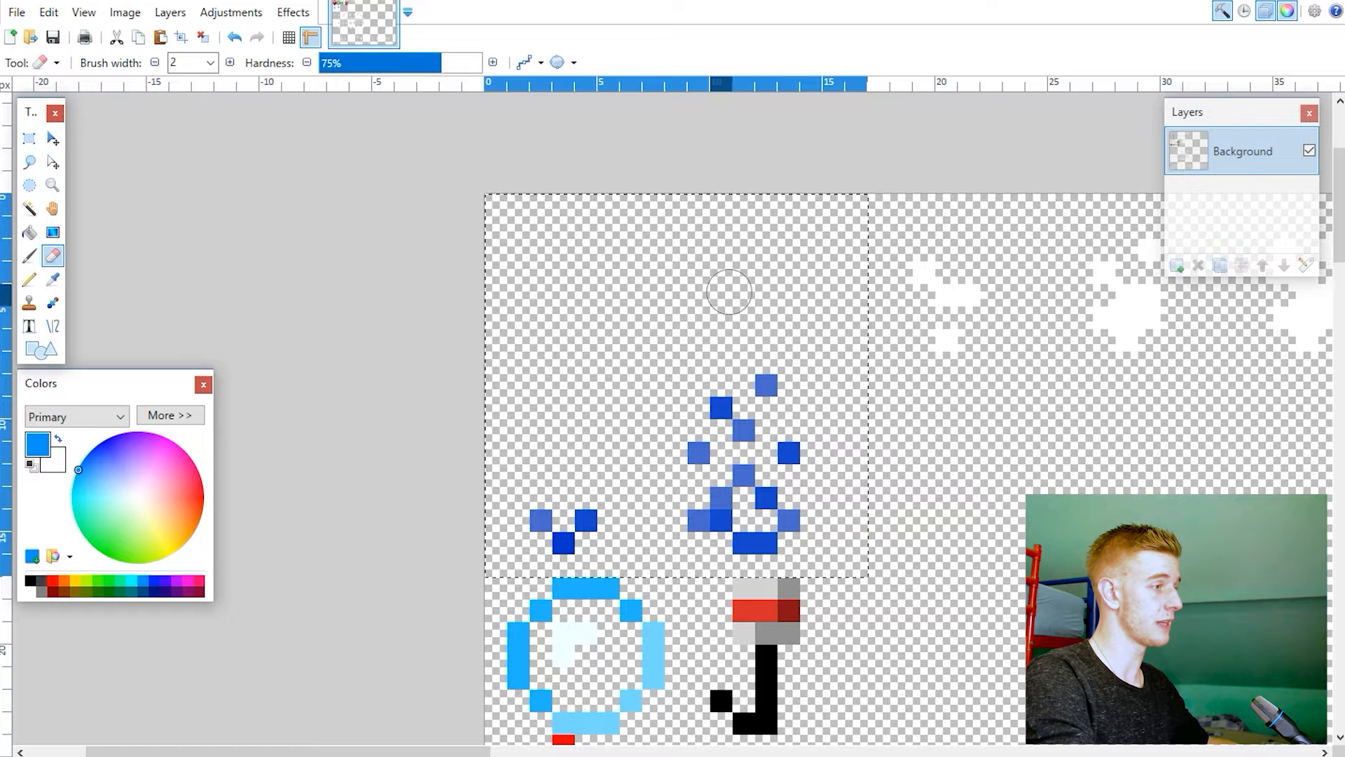
mouse_move(729, 286)
mouse_down()
mouse_move(799, 384)
mouse_move(581, 518)
mouse_move(743, 504)
mouse_up()
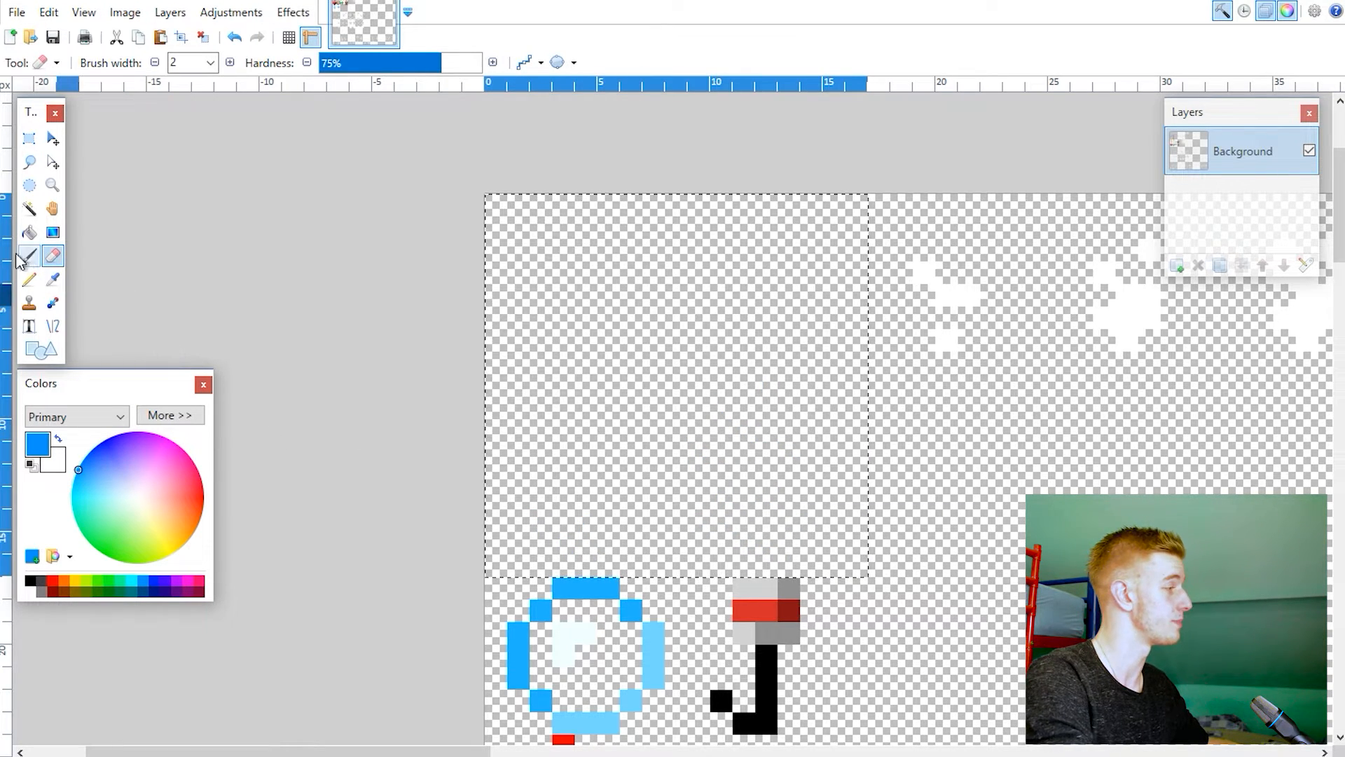
click(29, 280)
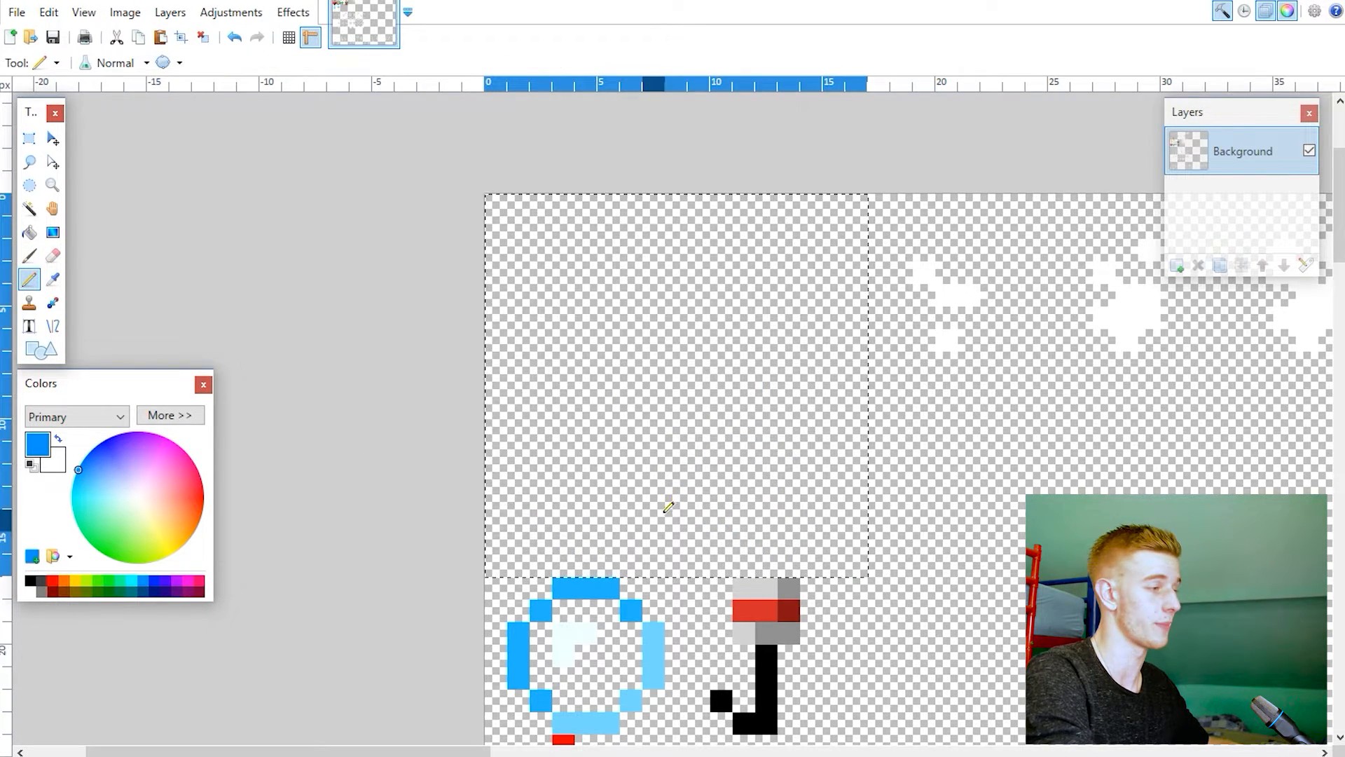
mouse_move(659, 403)
mouse_down()
mouse_move(675, 317)
mouse_move(683, 452)
mouse_move(720, 431)
mouse_up()
click(54, 257)
click(651, 317)
click(676, 545)
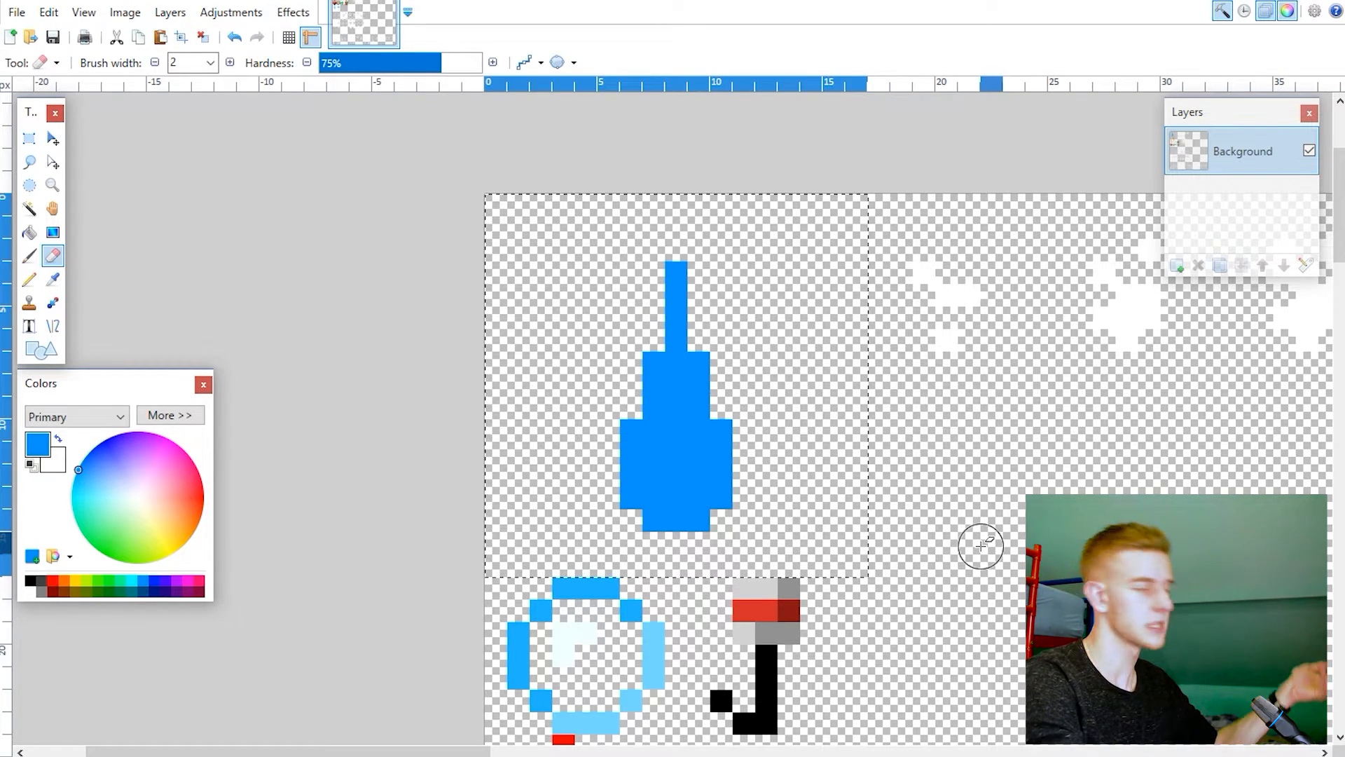
- Recolor the raindrop with the dark blue color 00477A
click(154, 588)
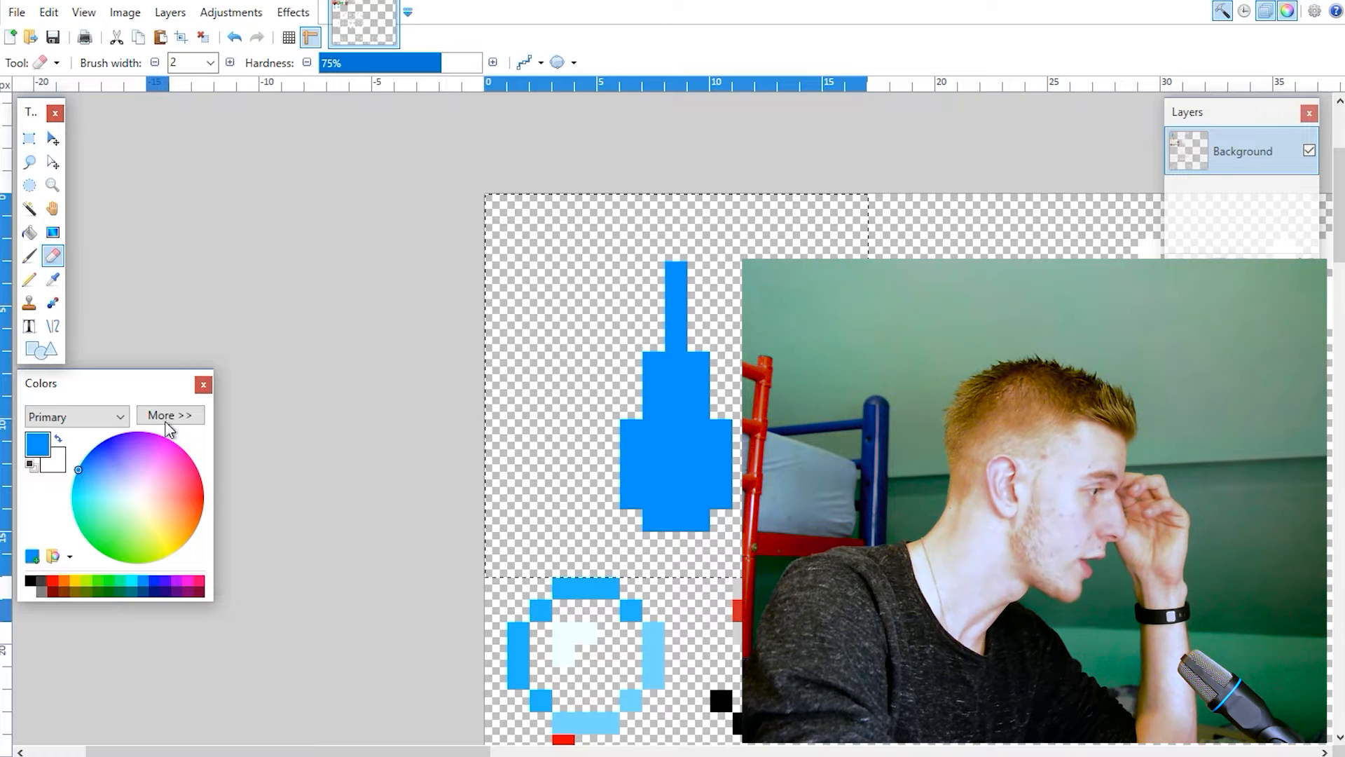
click(170, 415)
key(p)
drag(676, 269, 677, 410)
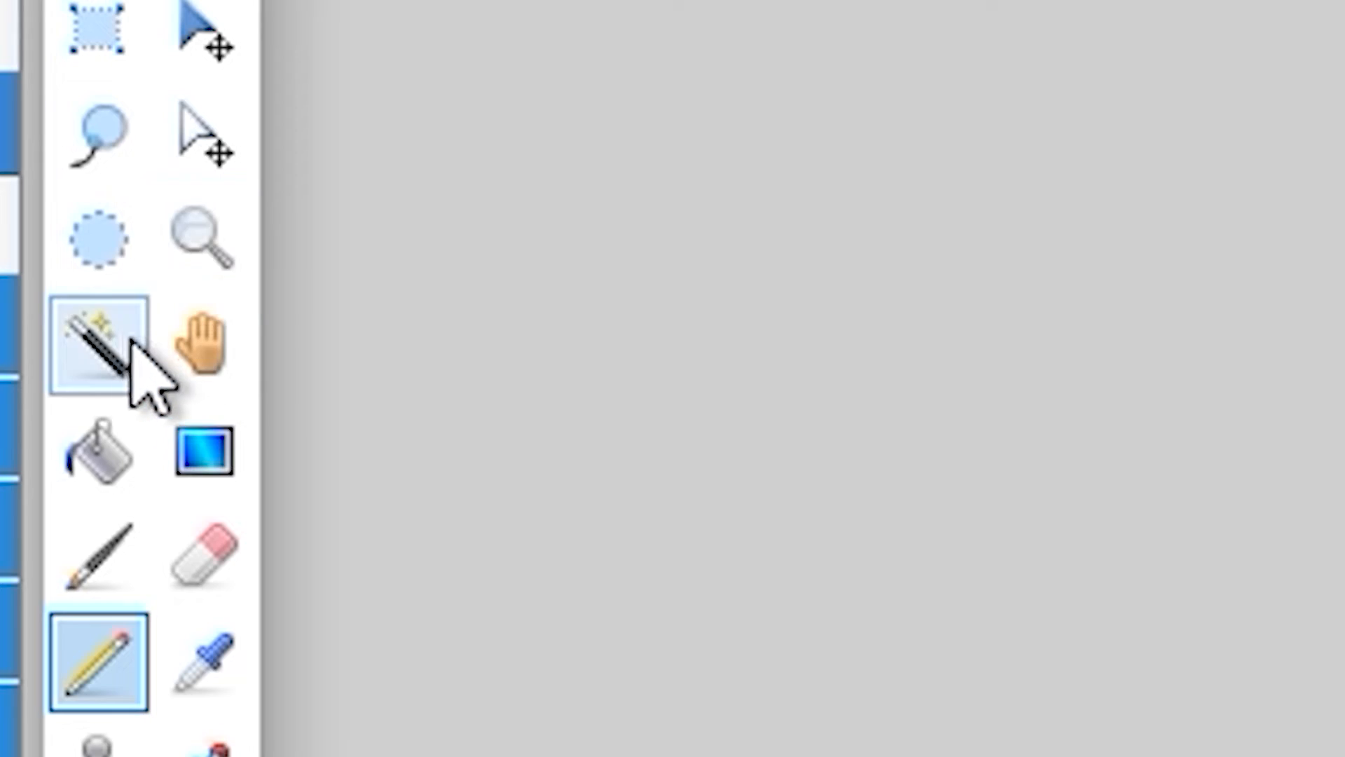
- Select the whole raindrop with the Magic Wand and open the Add Noise effect
click(29, 208)
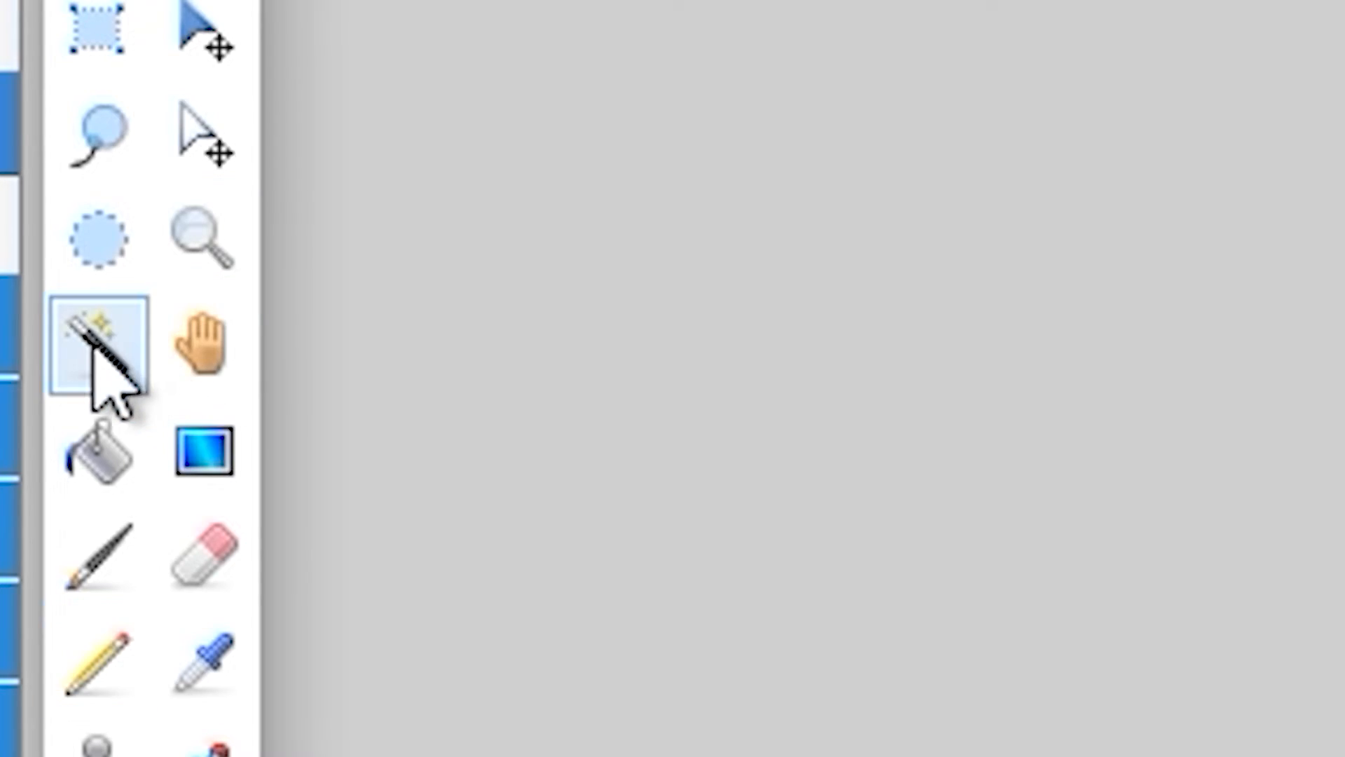
click(676, 430)
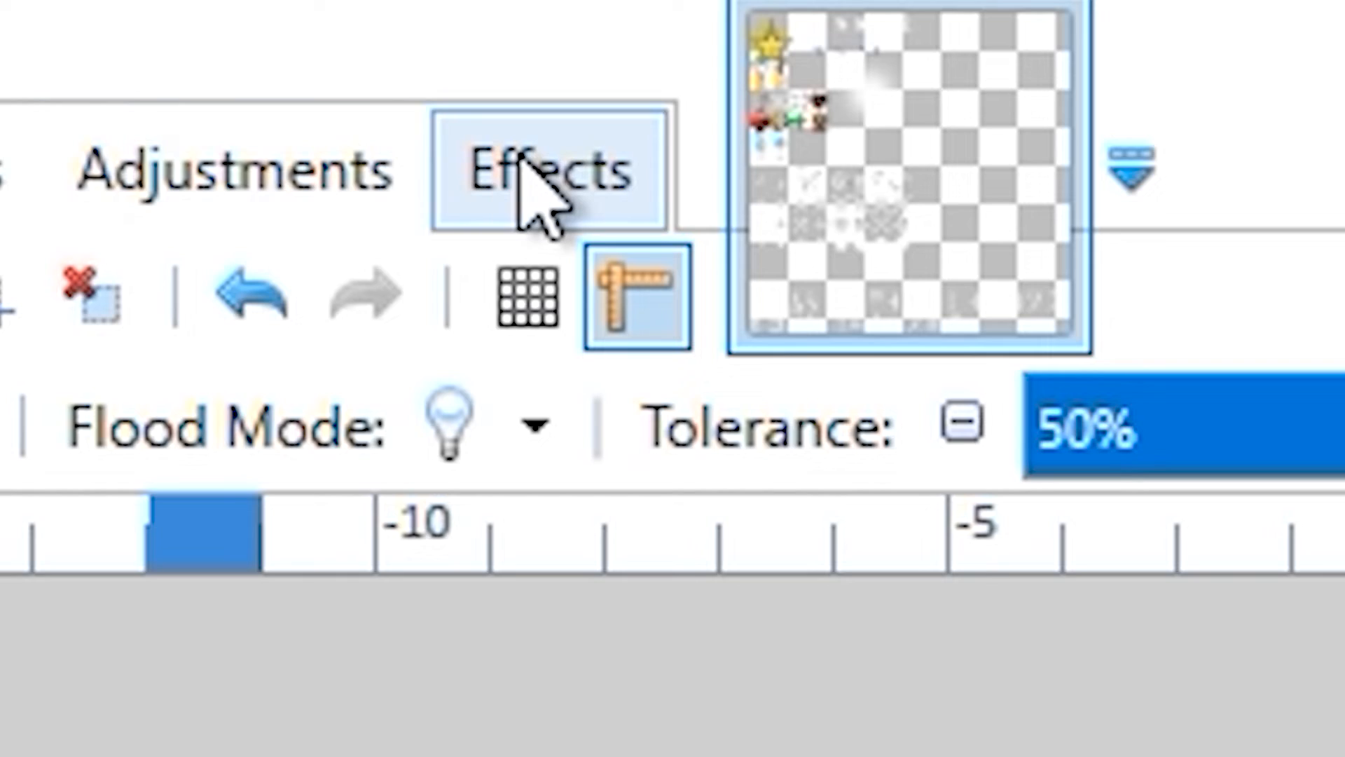
click(290, 13)
mouse_move(369, 106)
click(435, 105)
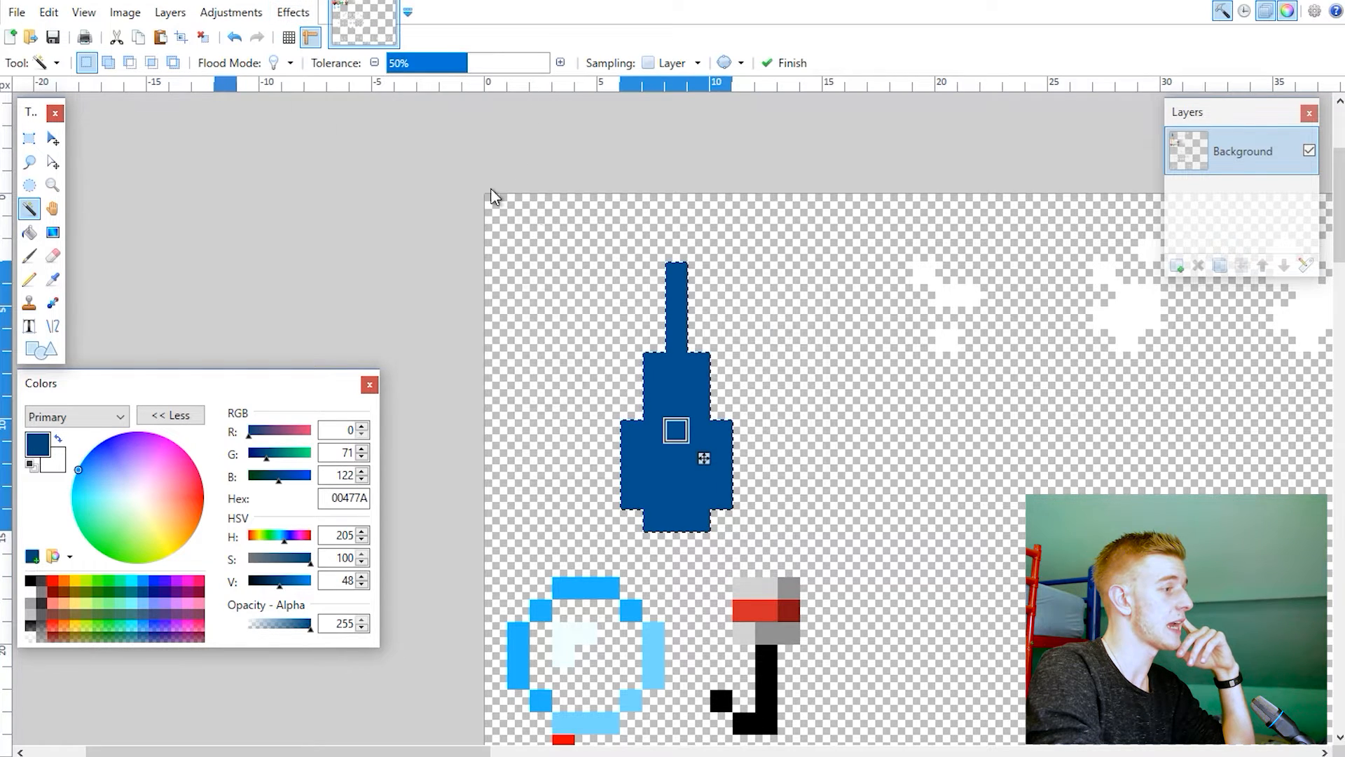
- Apply noise to the raindrop with intensity 10 and color saturation 0
drag(646, 276, 1062, 191)
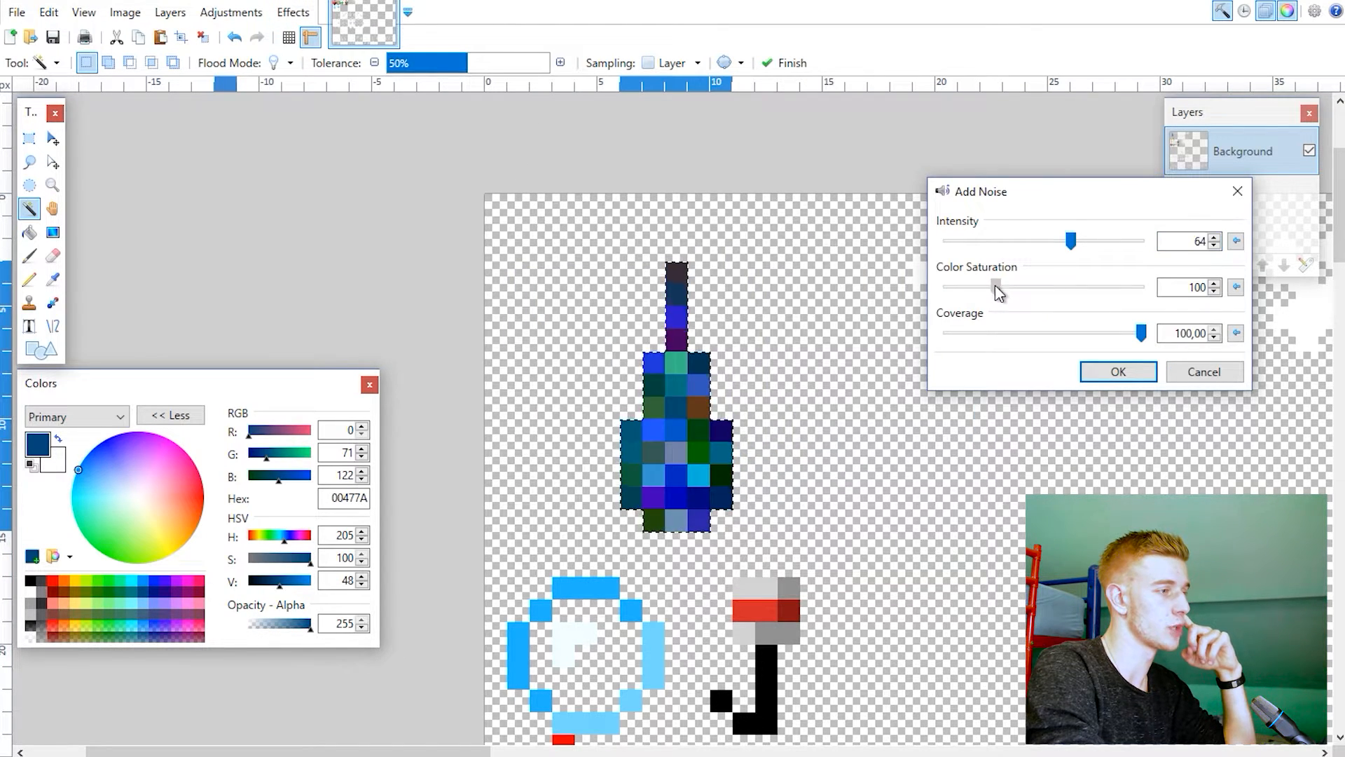
drag(996, 287, 897, 293)
drag(1070, 241, 985, 254)
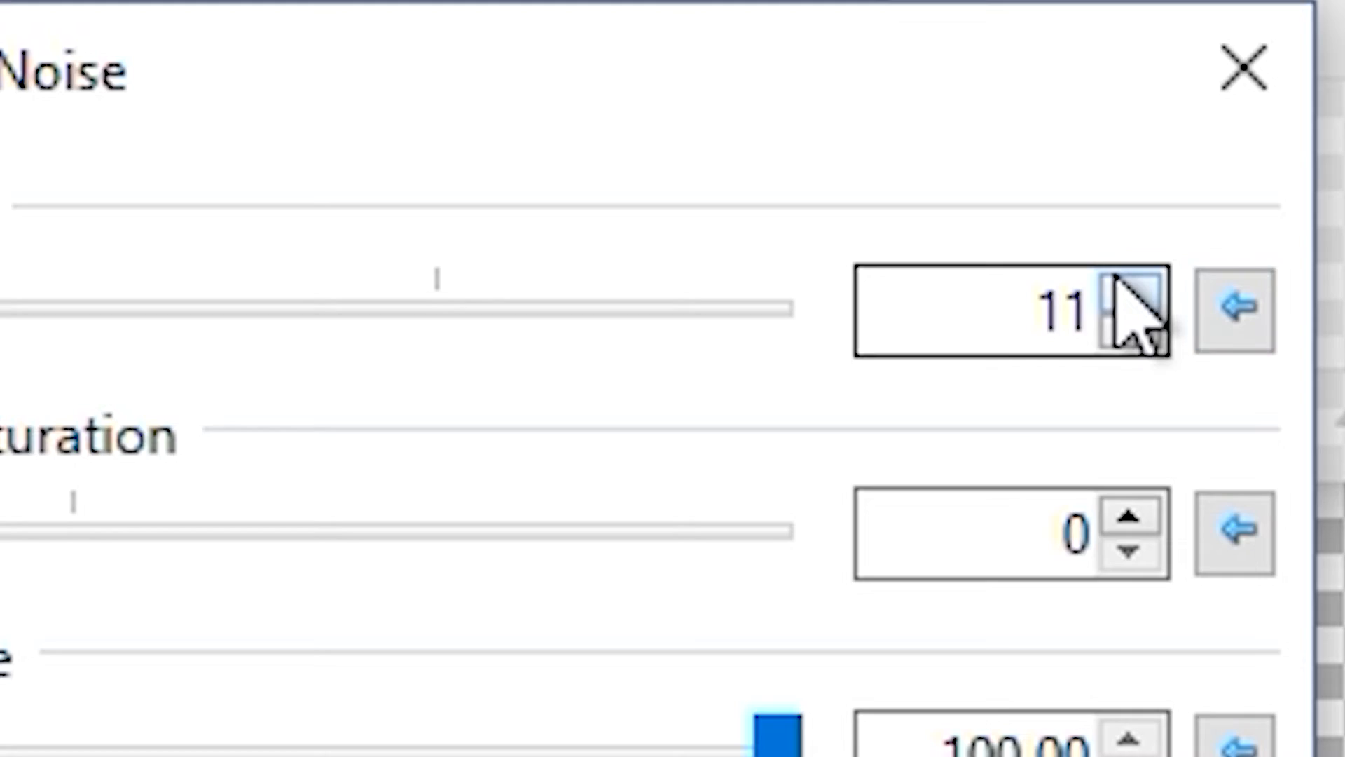
click(1214, 237)
click(1214, 245)
click(1138, 344)
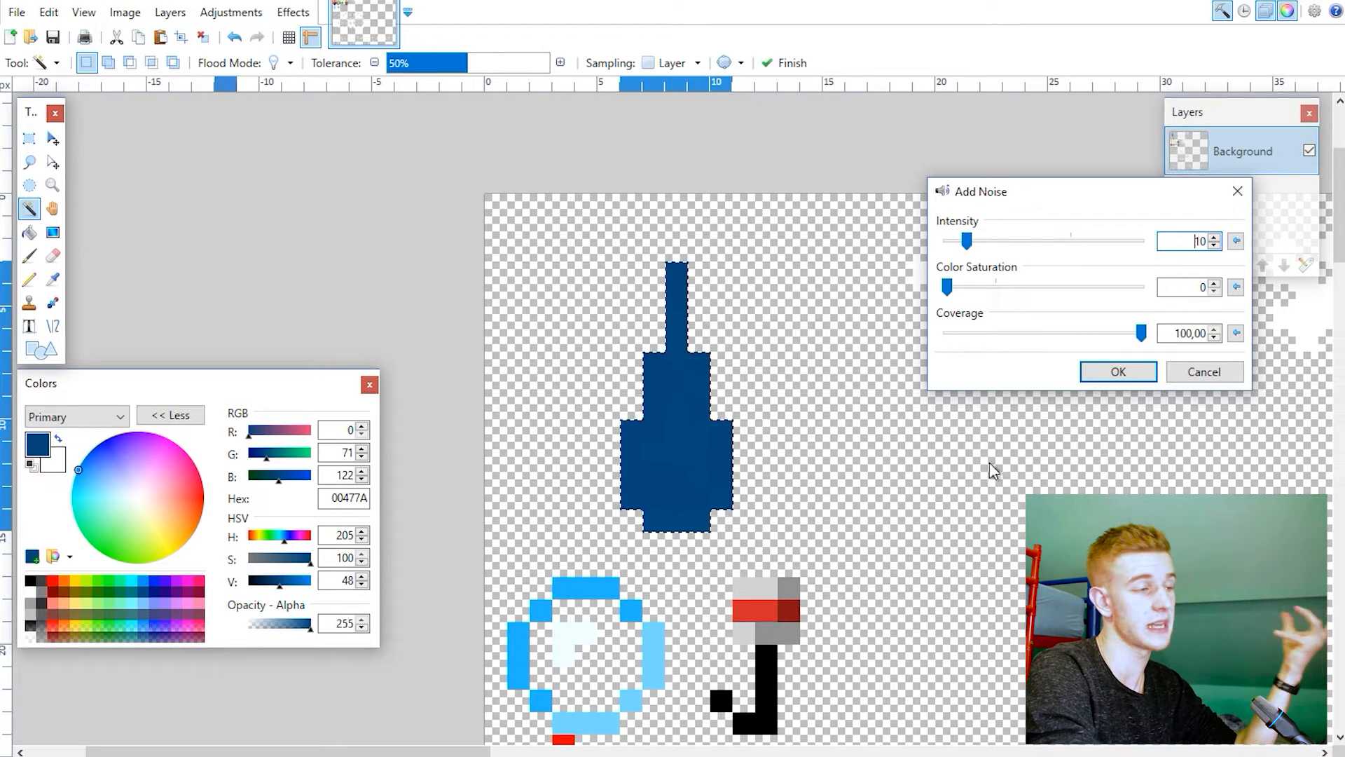
click(1118, 371)
- Lighten the pixels along the raindrop's right edge with the Pencil, using white at an opacity of 24
click(28, 280)
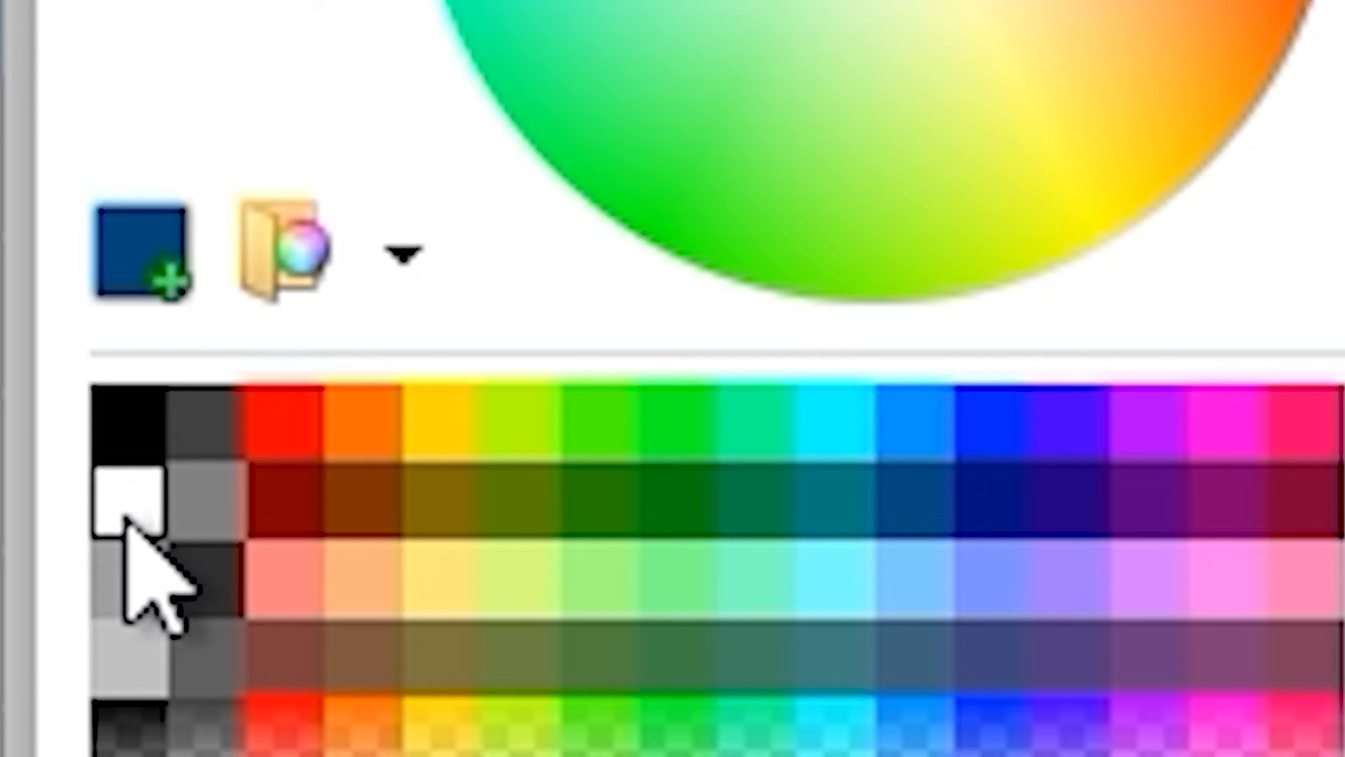
click(126, 519)
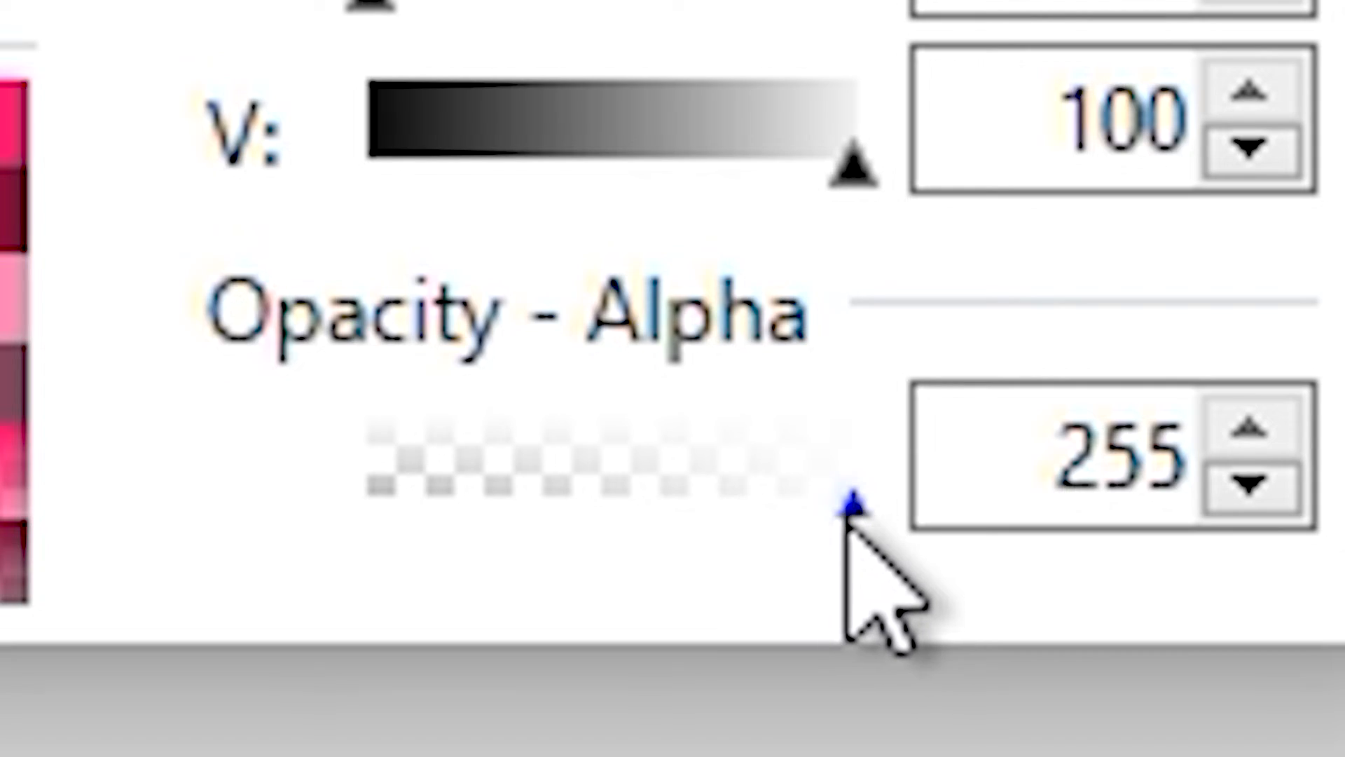
drag(848, 508, 515, 508)
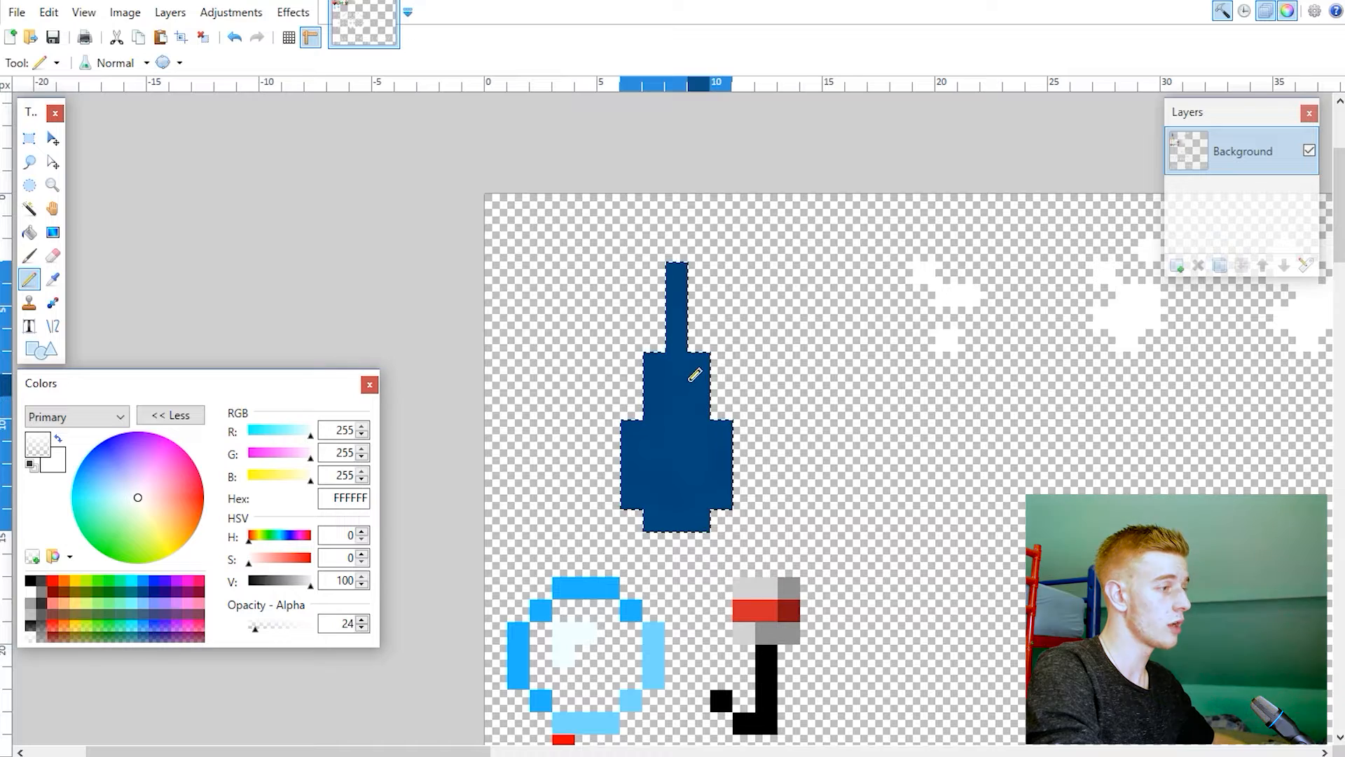
key(ctrl+z)
ctrl+scroll(715, 447, up, 2)
mouse_move(613, 343)
mouse_down()
mouse_move(630, 406)
mouse_move(681, 483)
mouse_up()
drag(626, 618, 661, 600)
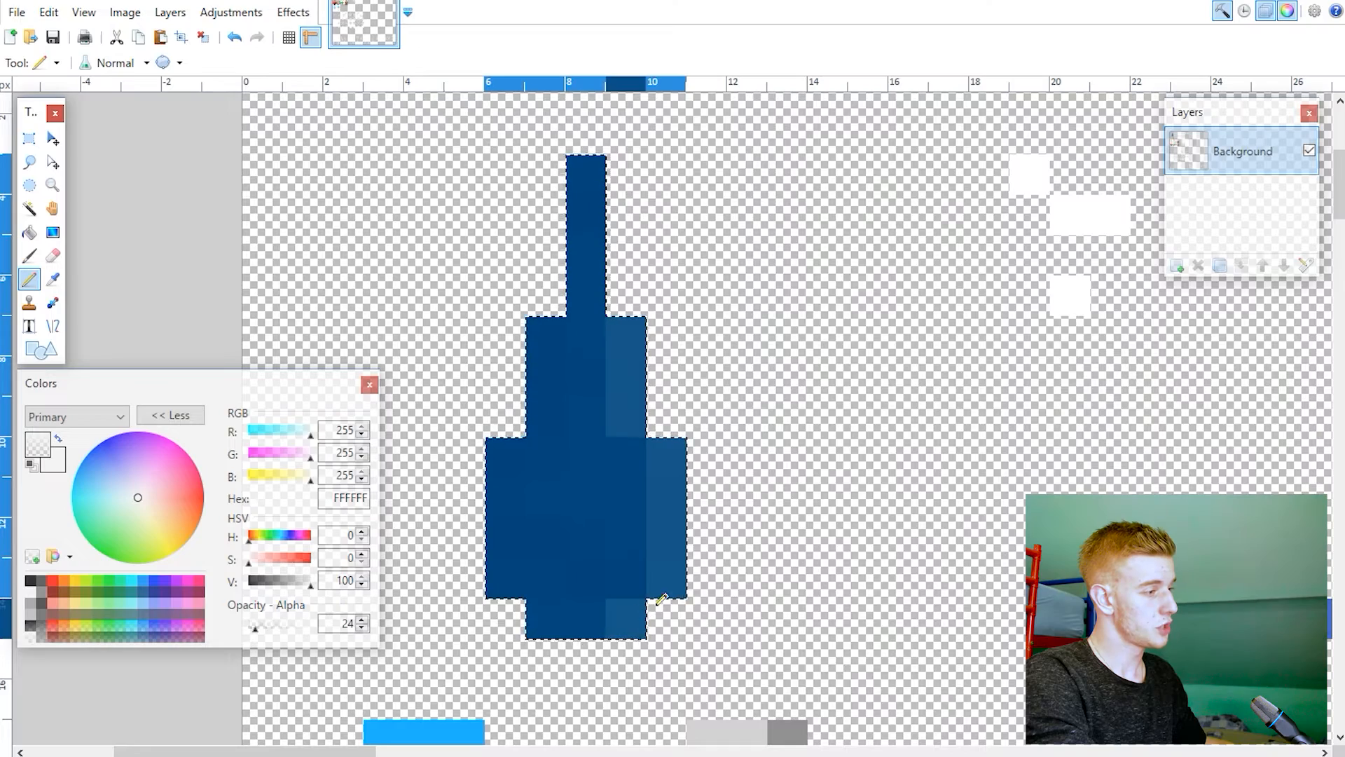
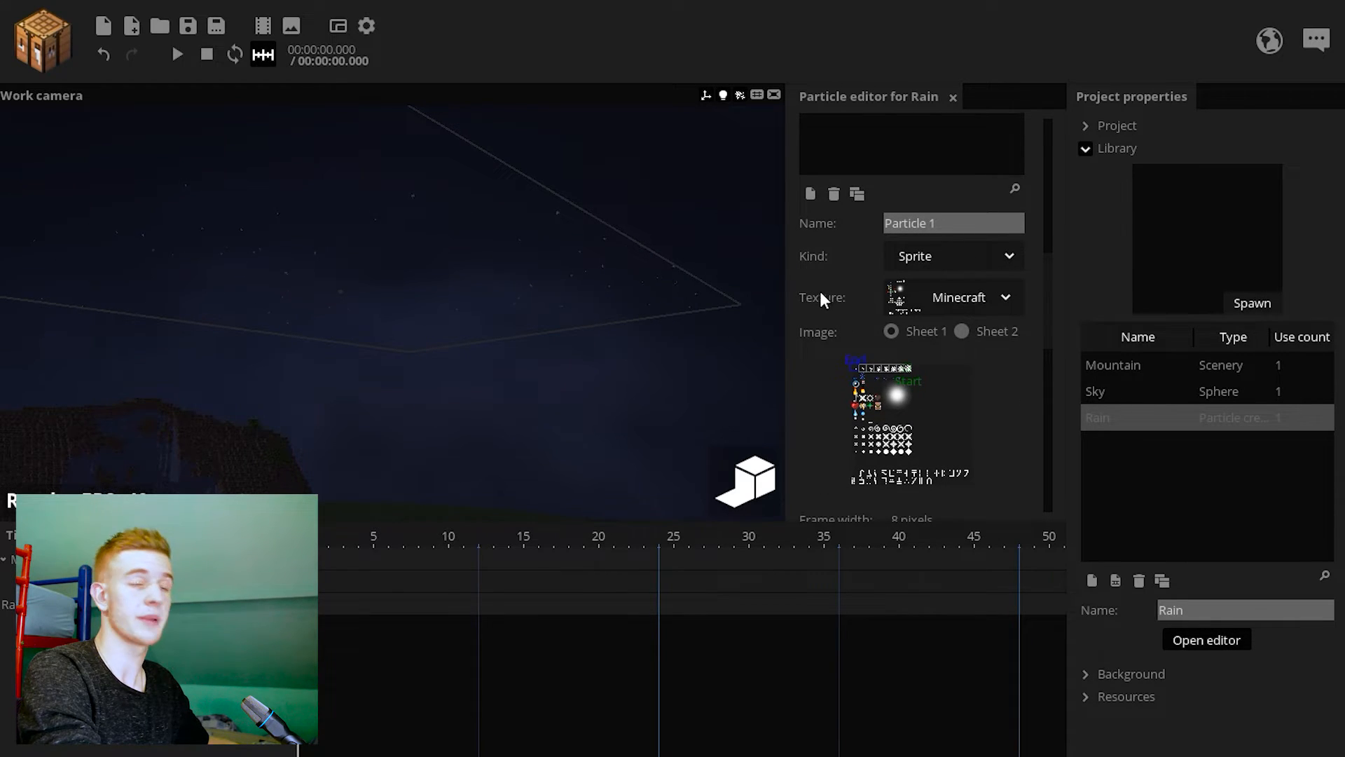
- Load the rain drops image from the desktop as the sprite texture of Particle 1 in the Rain particle editor
click(957, 335)
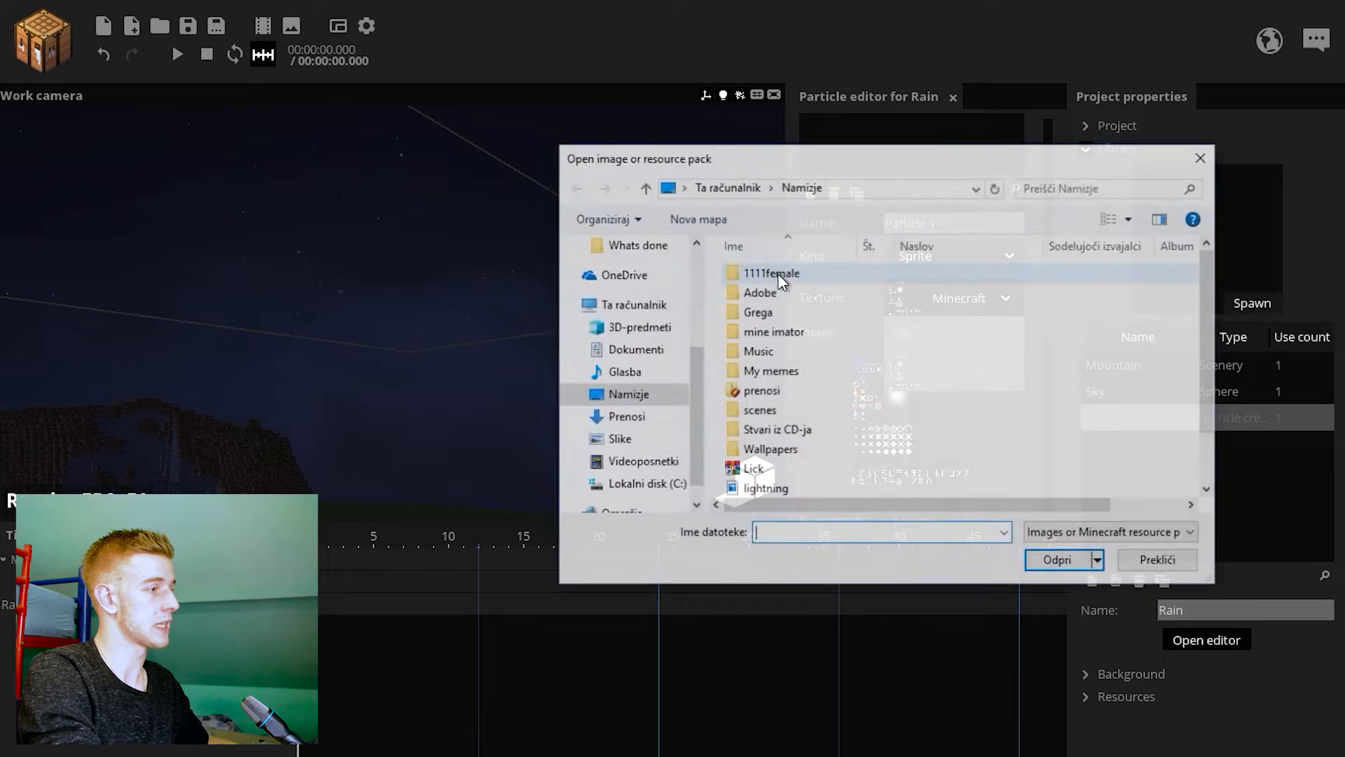
scroll(785, 479, down, 1)
double_click(768, 448)
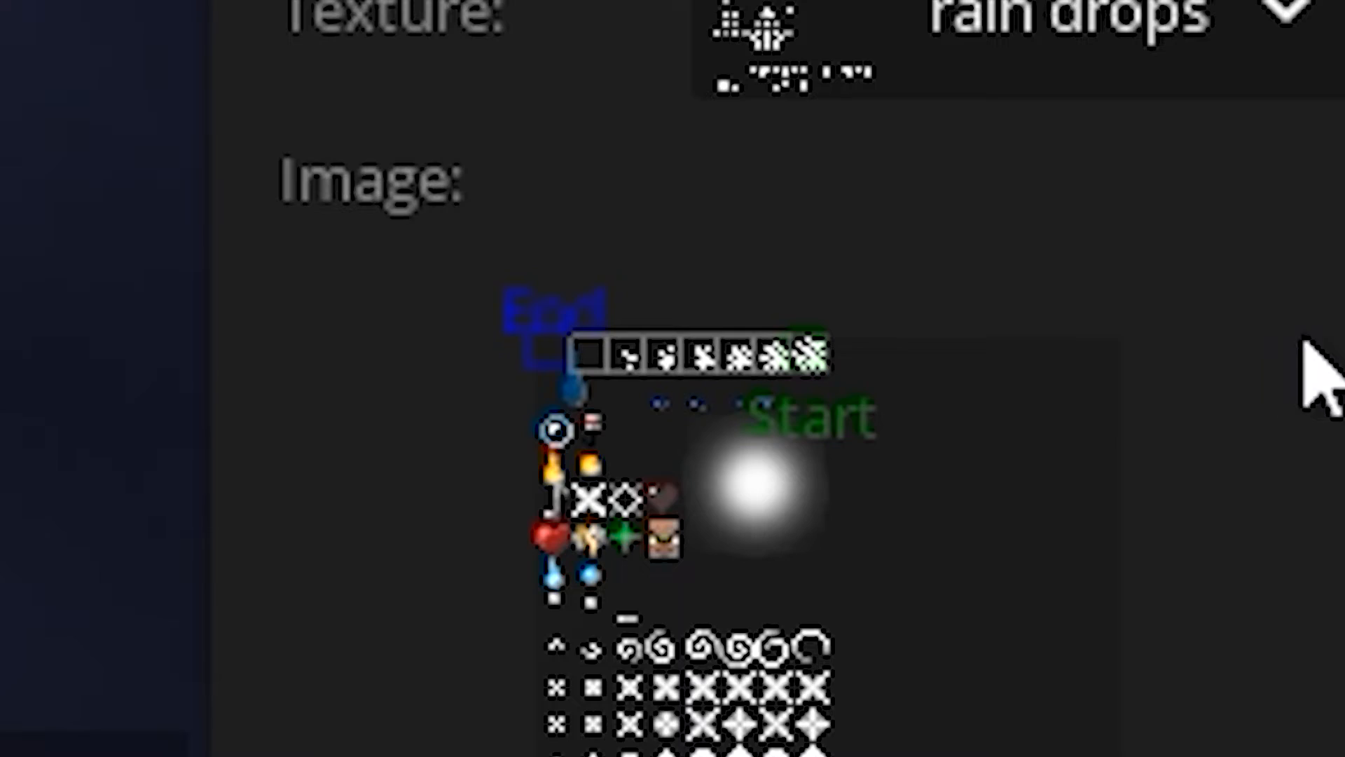
- Increase the sprite's frame width for Particle 1
scroll(981, 364, down, 1)
click(857, 330)
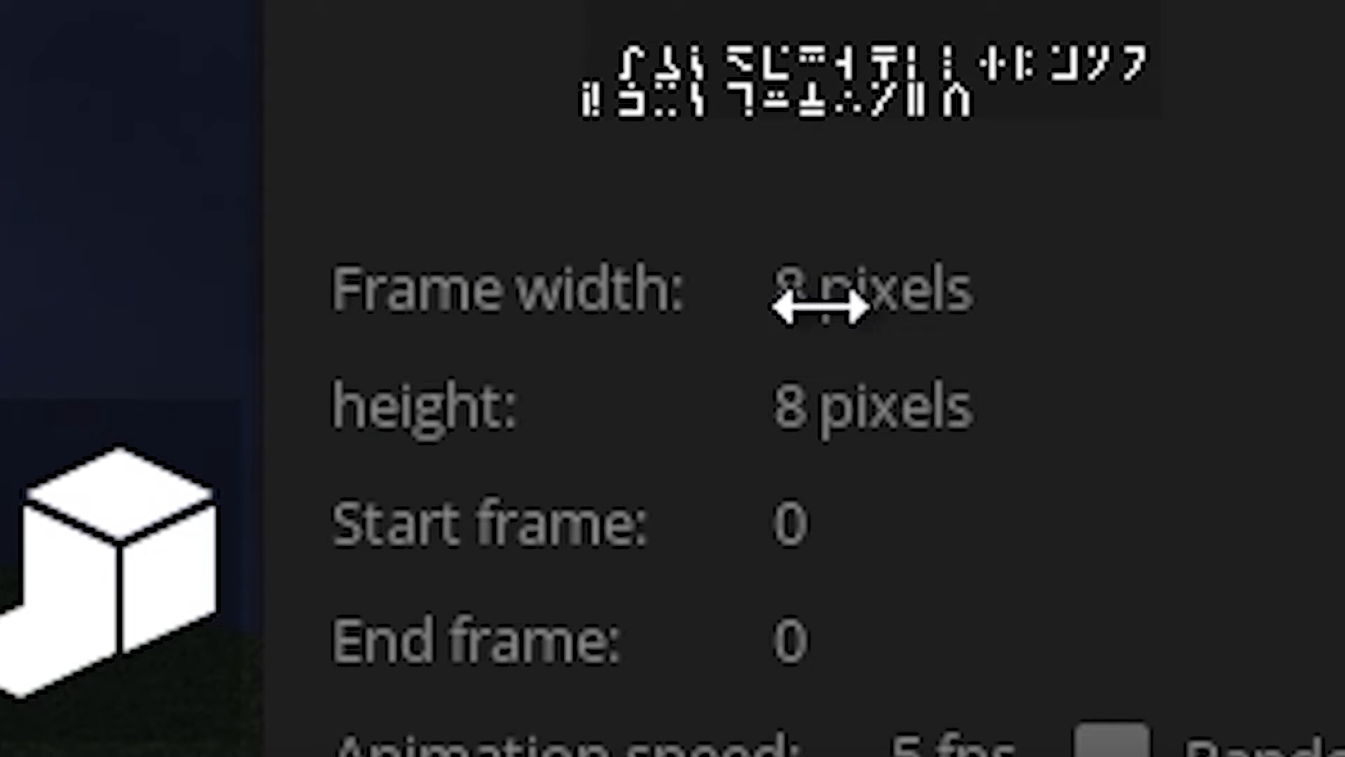
drag(820, 307, 935, 304)
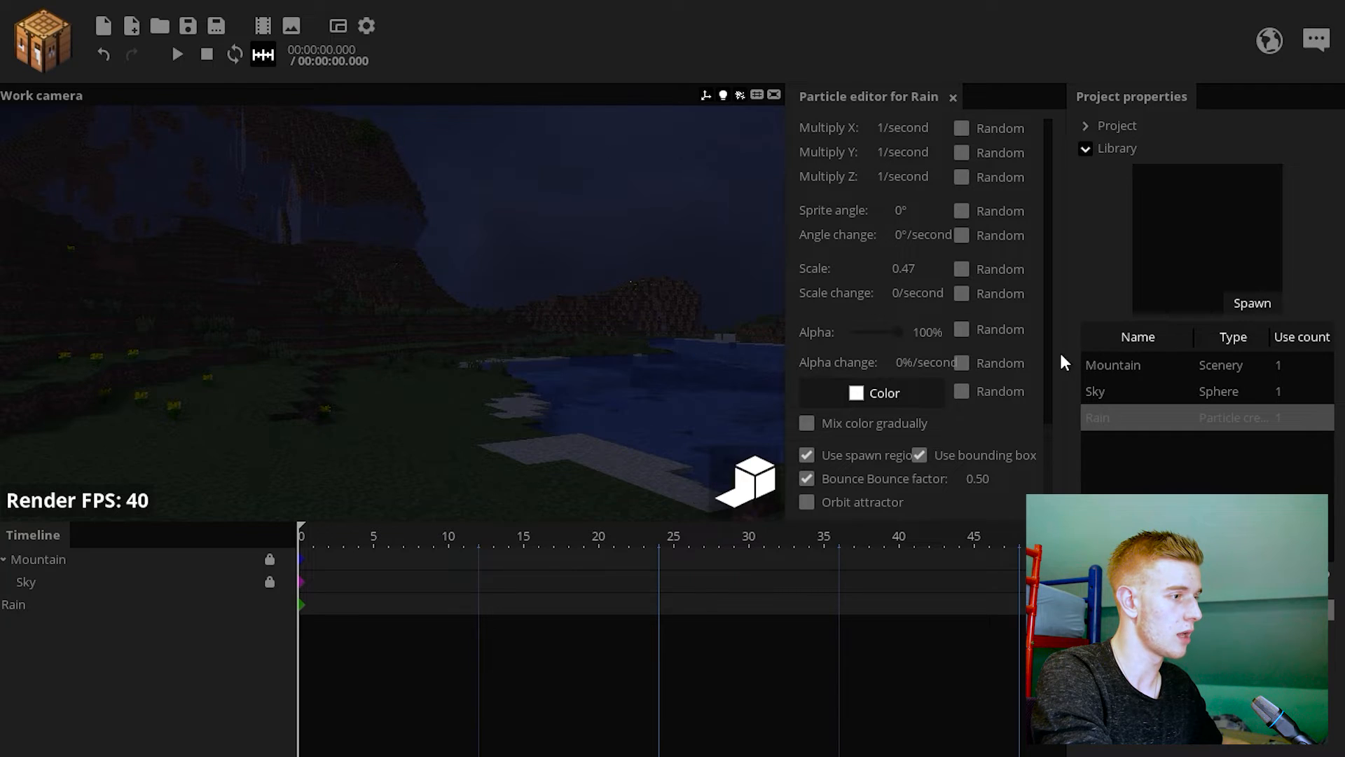
- Set the Rain particle creator's constant spawn rate to 10000 per minute
scroll(1037, 315, up, 10)
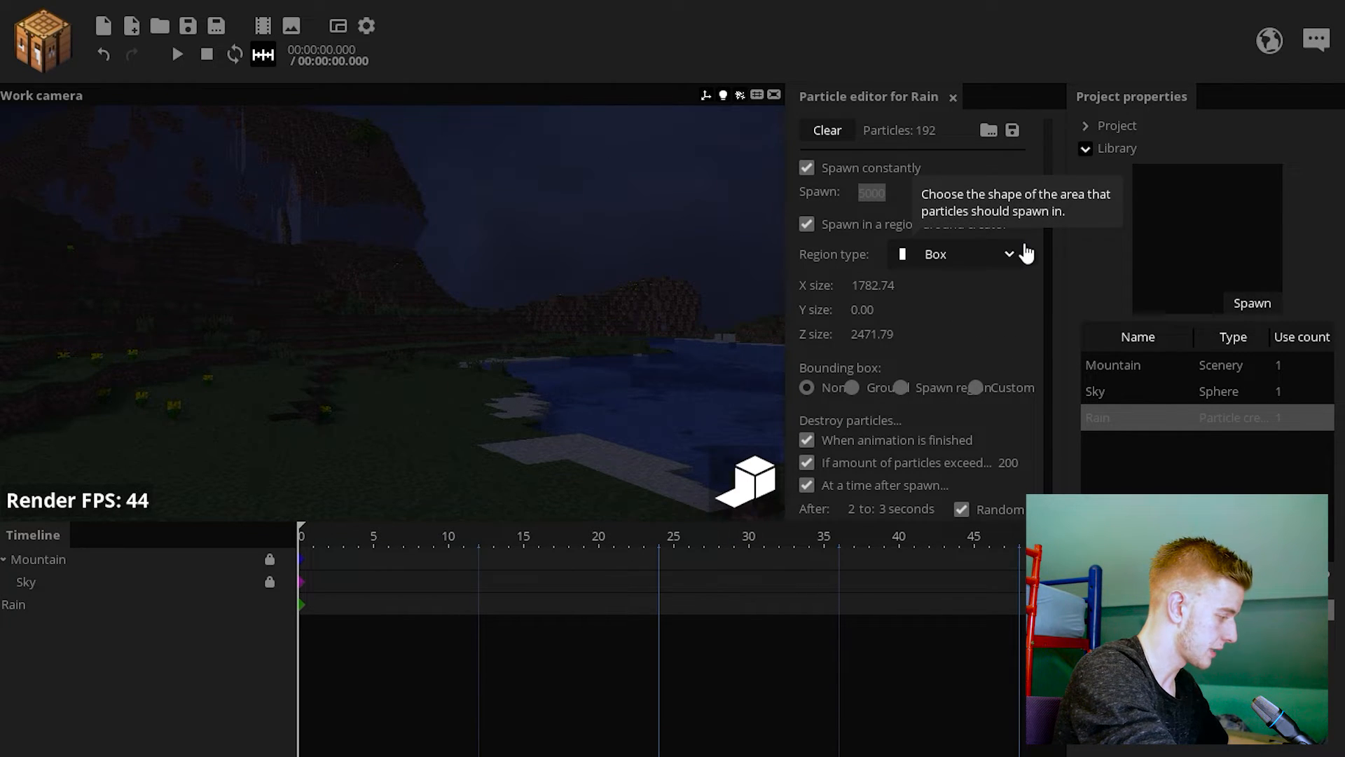
right_drag(661, 263, 661, 263)
click(50, 636)
click(46, 608)
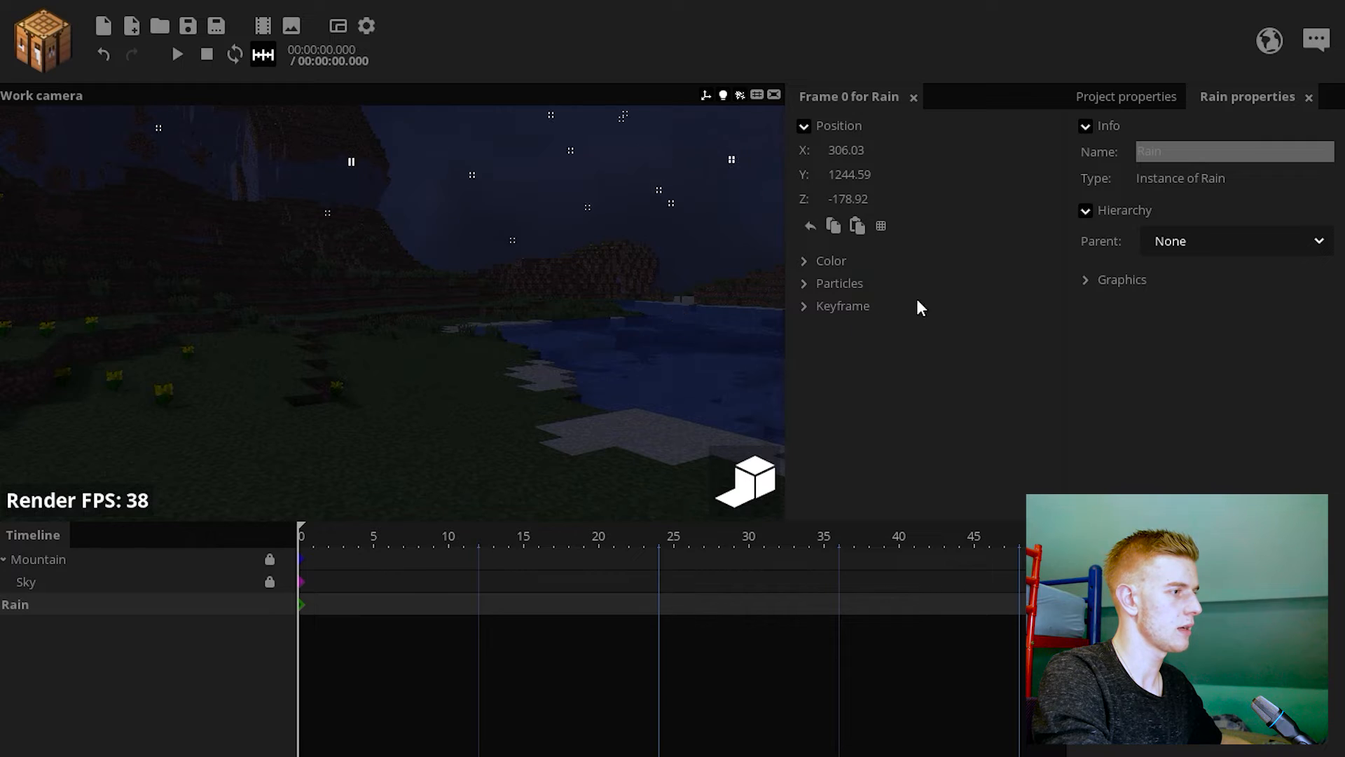
click(827, 266)
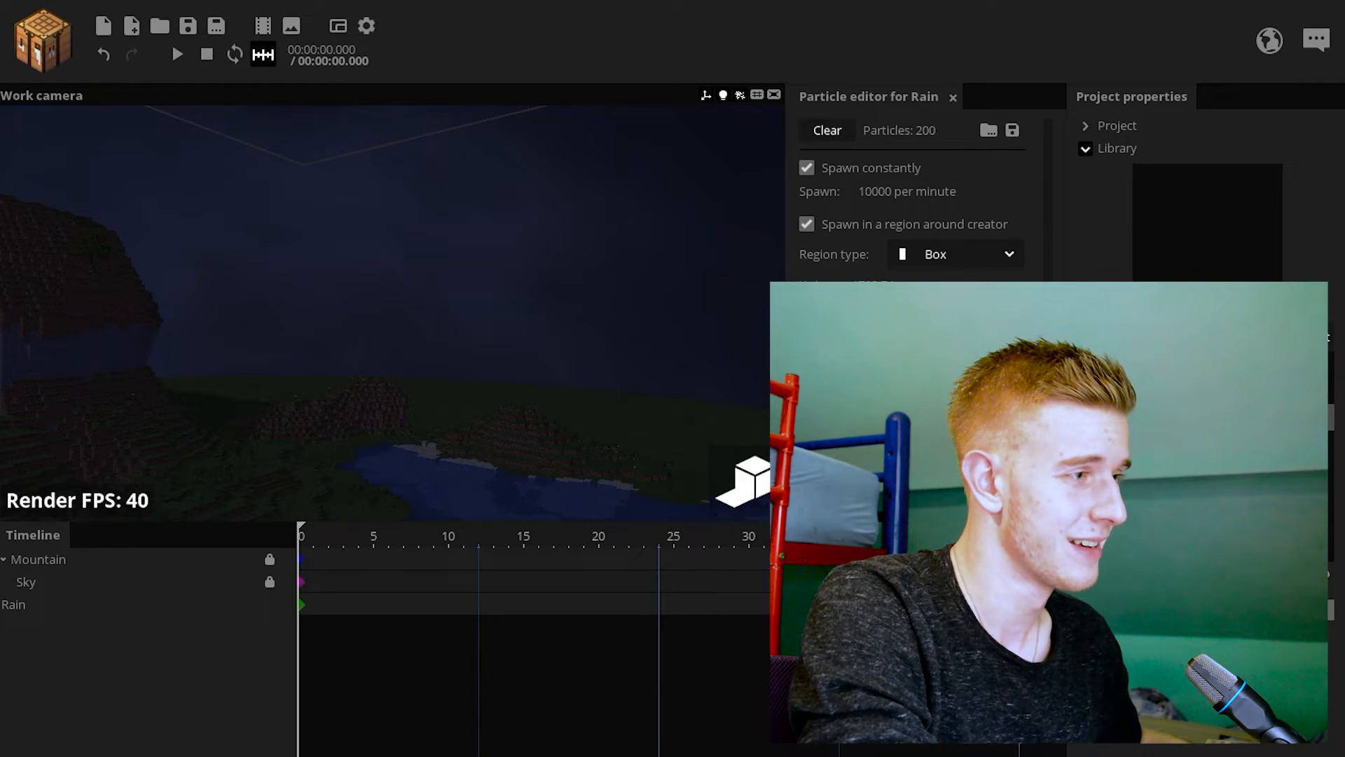
- Set the rain particles to be destroyed at a random time of 4 to 5 seconds after spawning
scroll(1044, 294, down, 5)
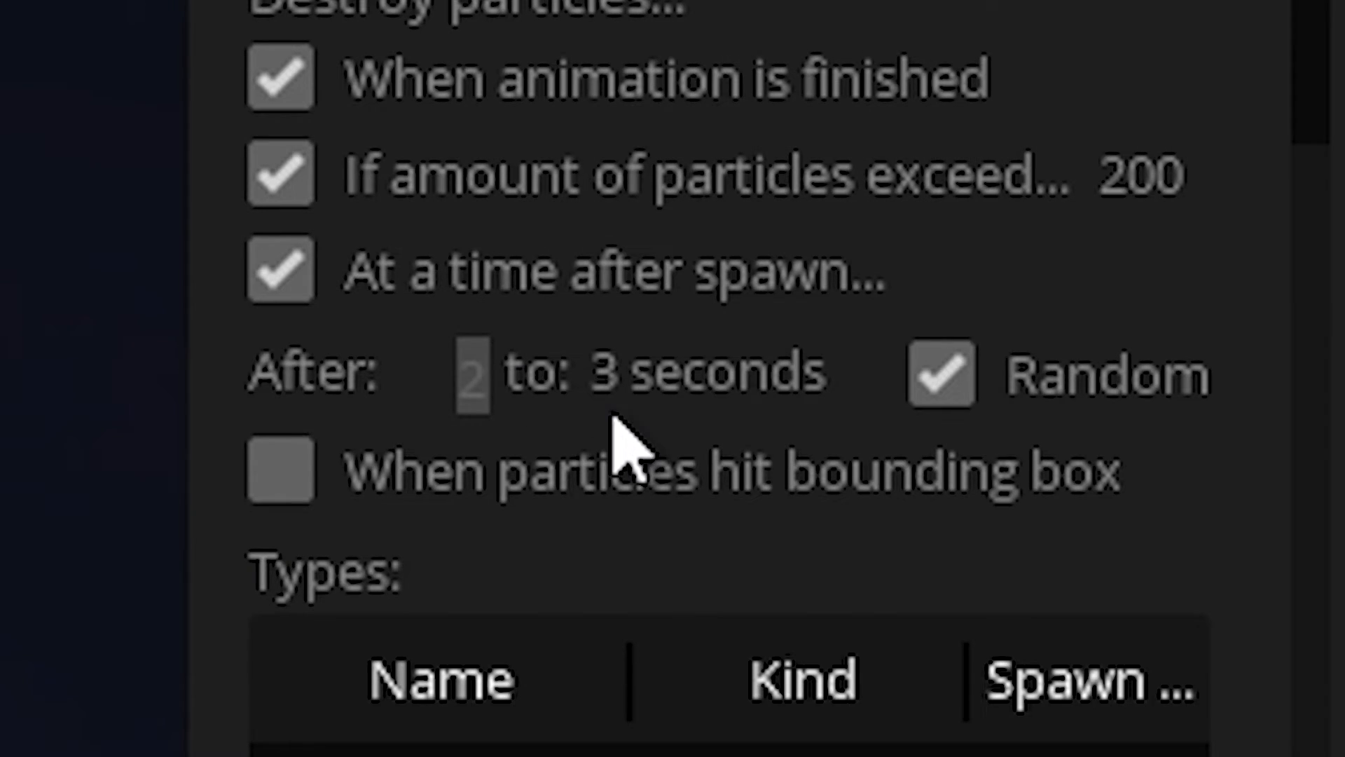
text(4)
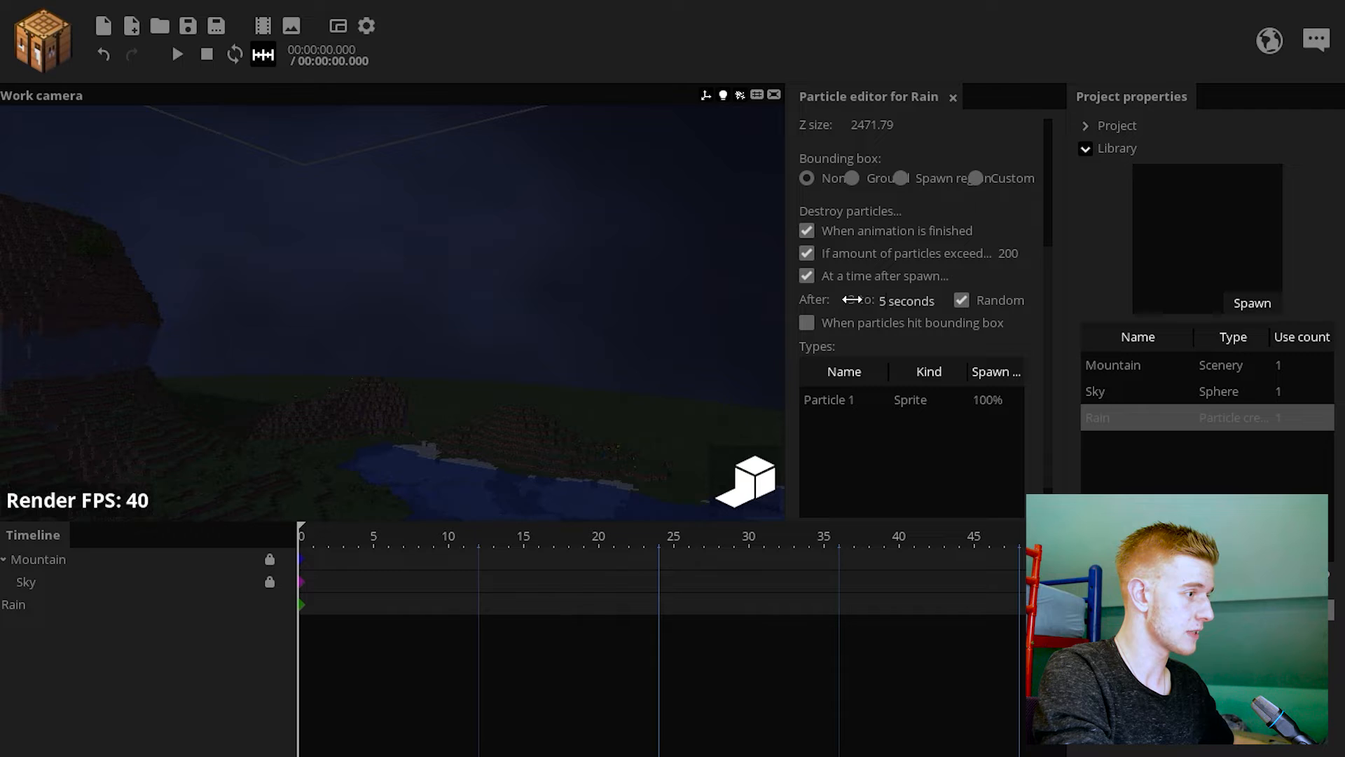
mouse_move(684, 297)
mouse_down()
mouse_move(651, 302)
mouse_move(684, 297)
mouse_up()
- Shrink the rain's box spawn region to an X size of 1046.79 and a Z size of 1040.85
drag(1052, 308, 1037, 217)
mouse_move(465, 213)
right_down()
mouse_move(448, 189)
mouse_move(445, 210)
right_up()
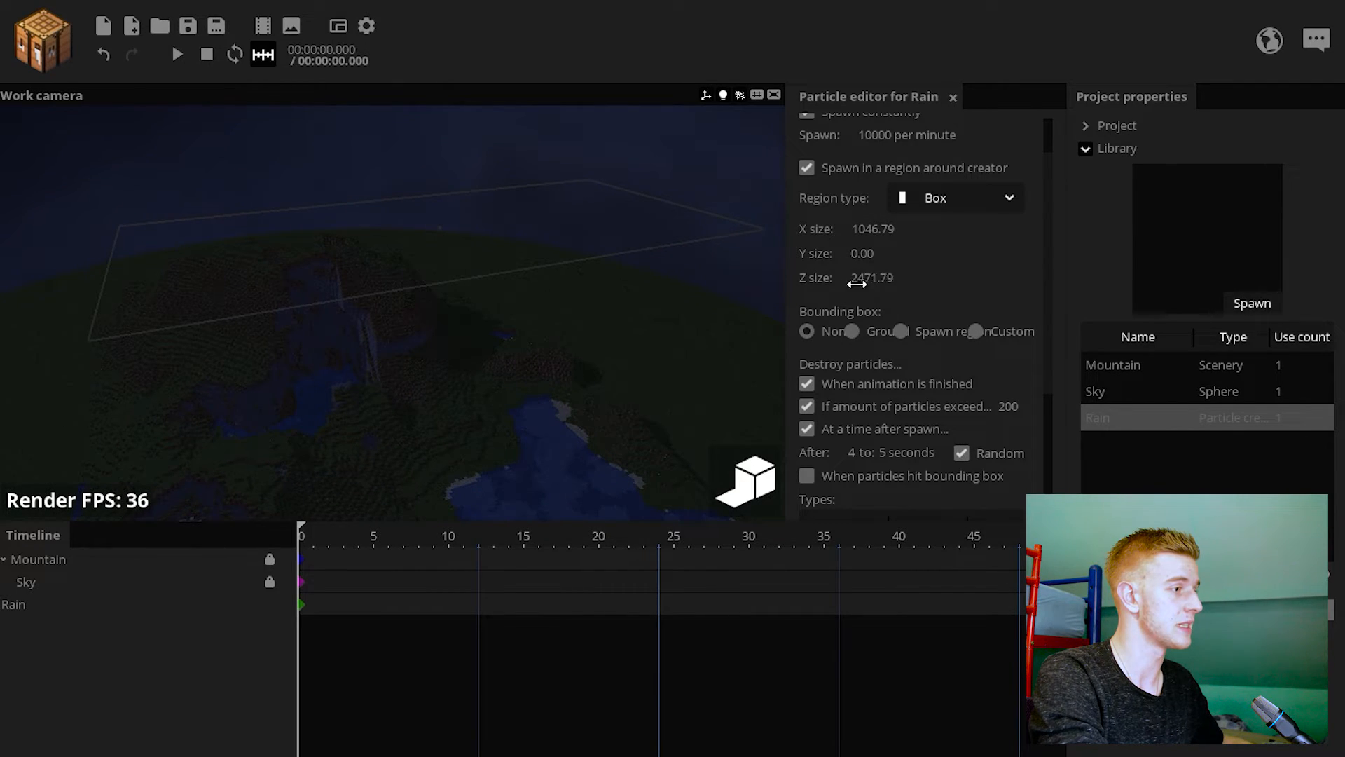
click(331, 387)
right_drag(494, 277, 643, 246)
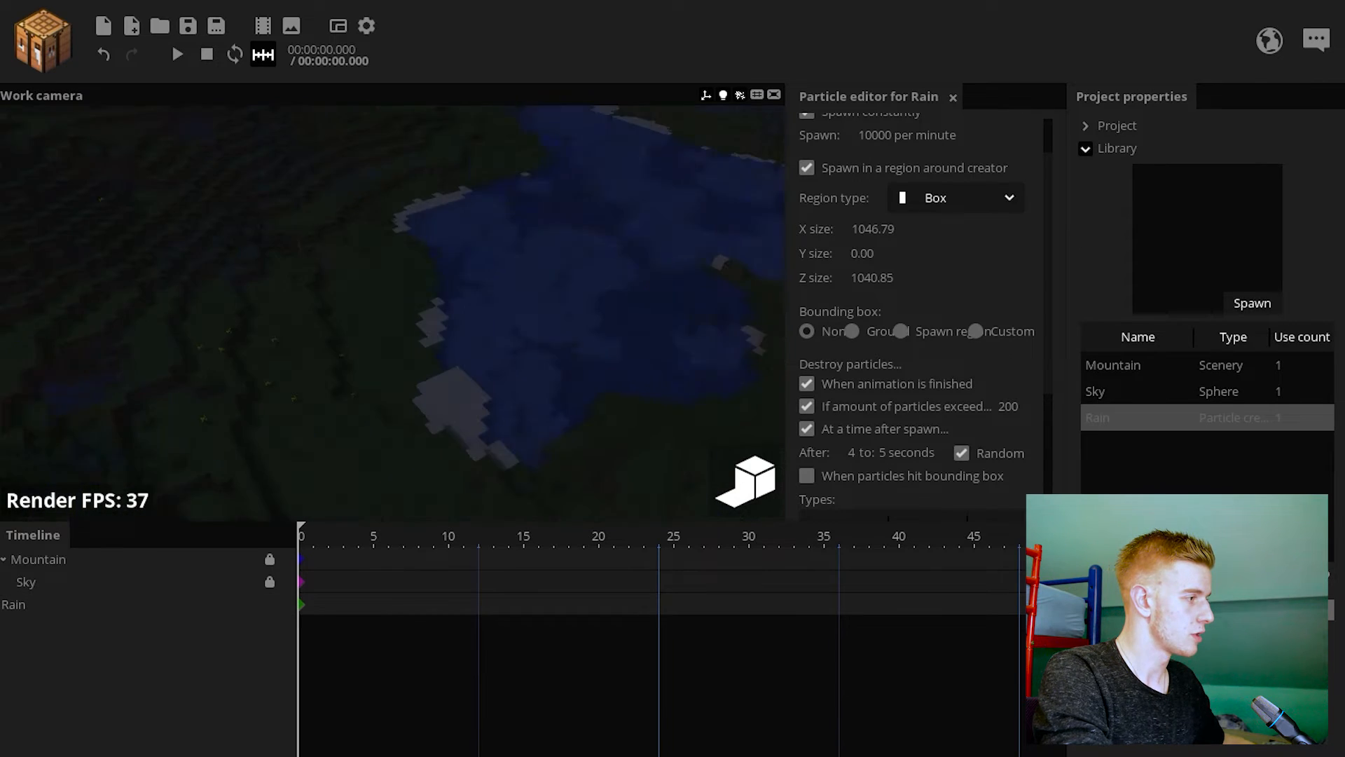
mouse_move(646, 293)
right_down()
mouse_move(644, 242)
mouse_move(646, 293)
right_up()
mouse_move(545, 317)
right_down()
mouse_move(538, 222)
mouse_move(545, 317)
right_up()
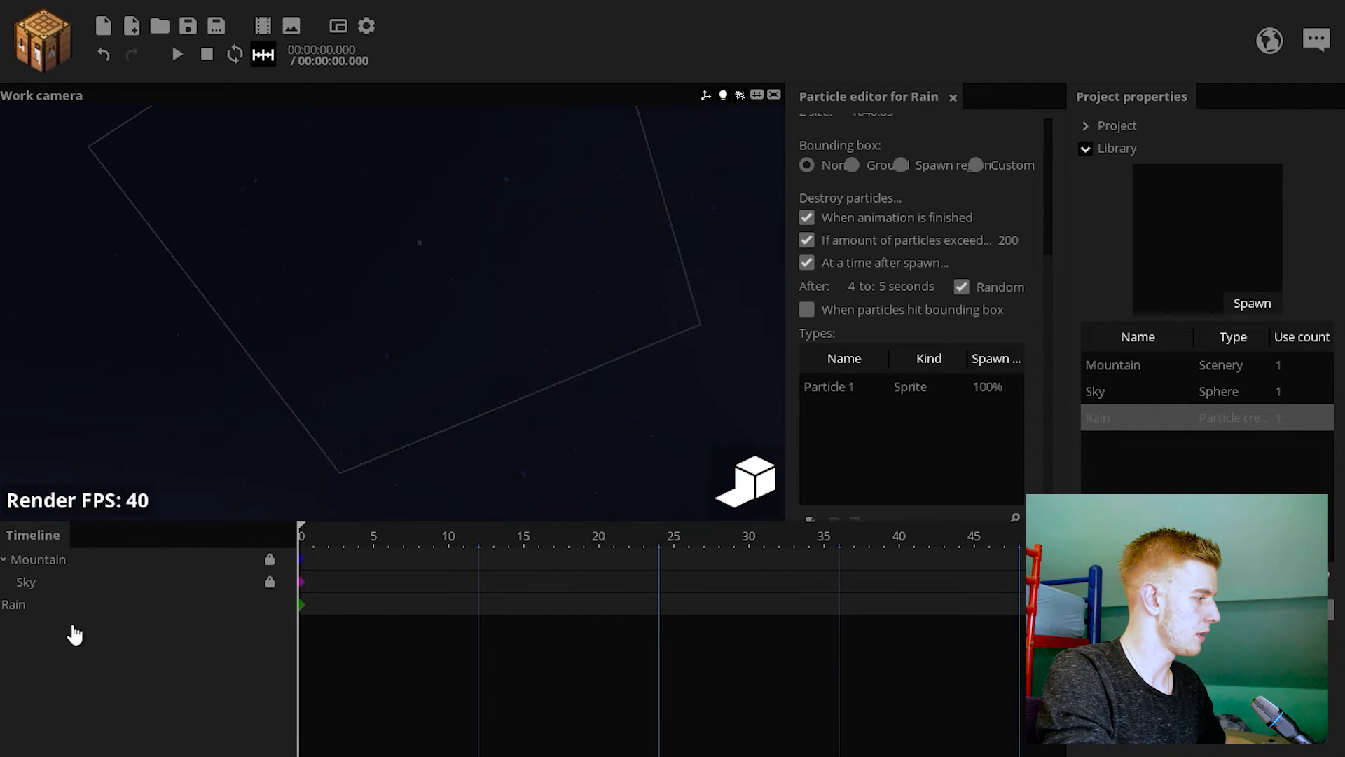
- Position the Rain creator above the scenery at X 1010.04, Z -27.38 and close its particle editor
click(124, 605)
click(727, 379)
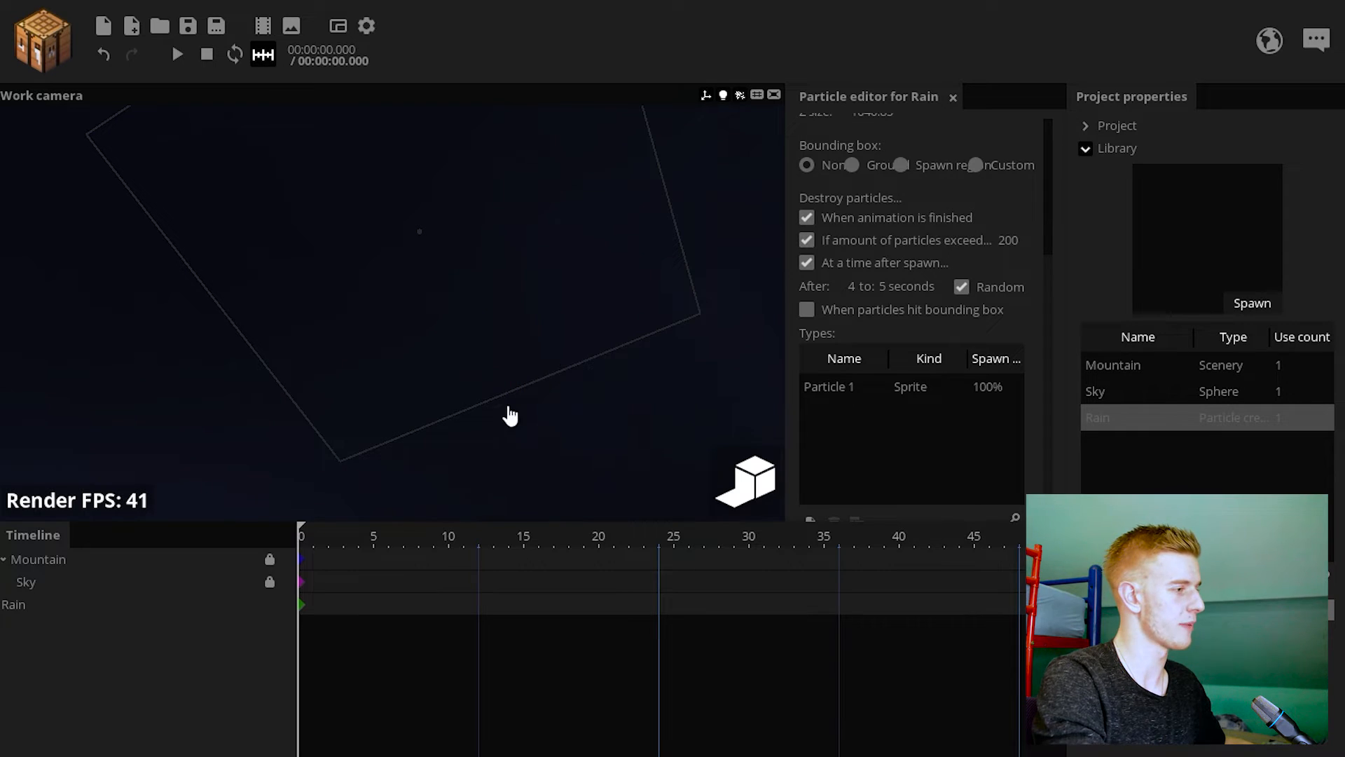
click(109, 613)
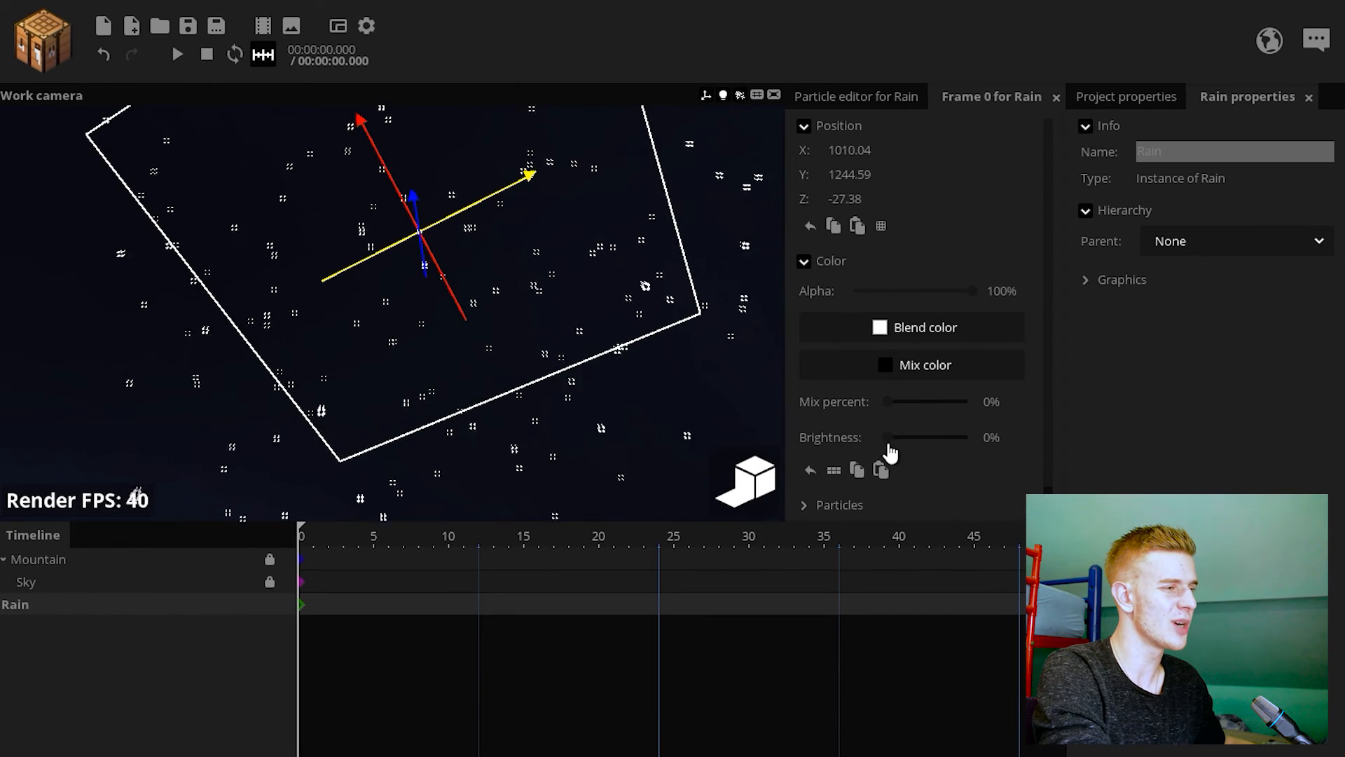
click(735, 422)
drag(735, 422, 732, 447)
right_drag(733, 447, 729, 476)
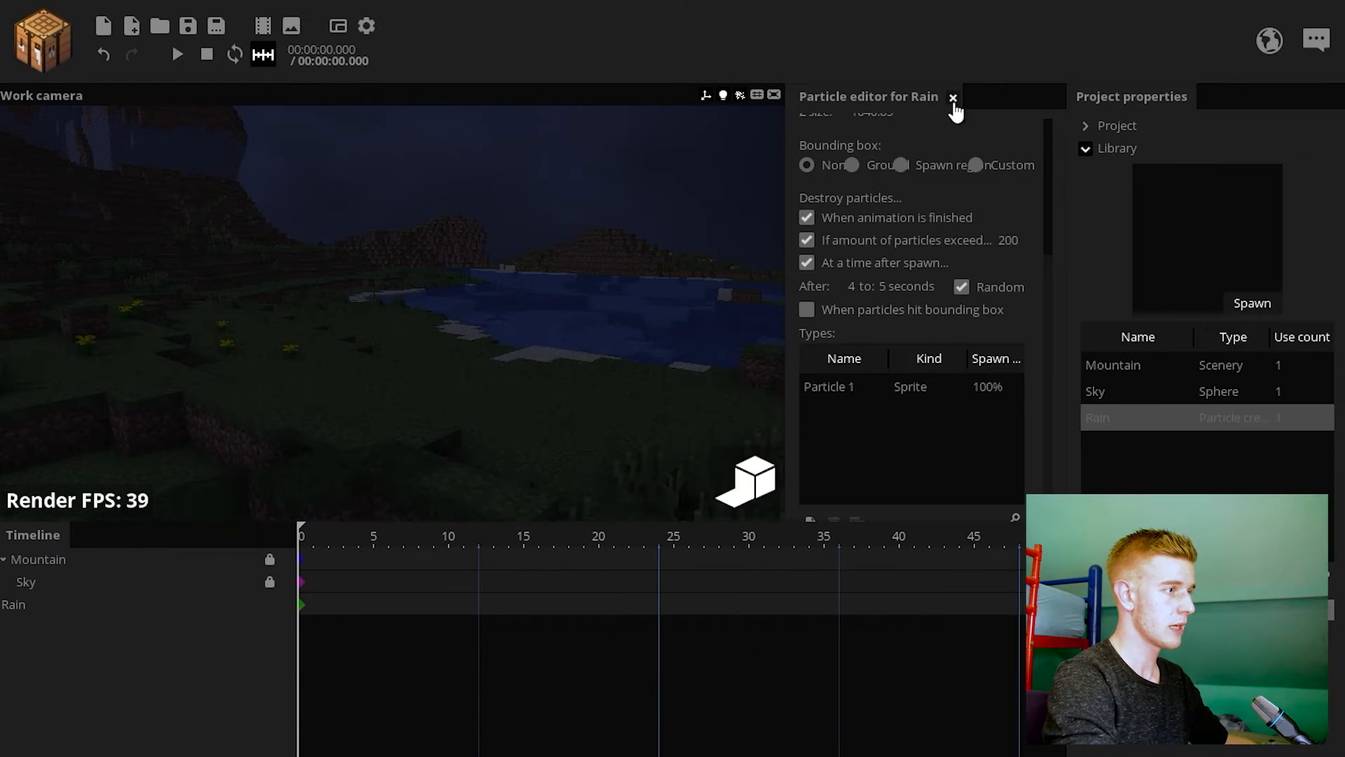
click(953, 98)
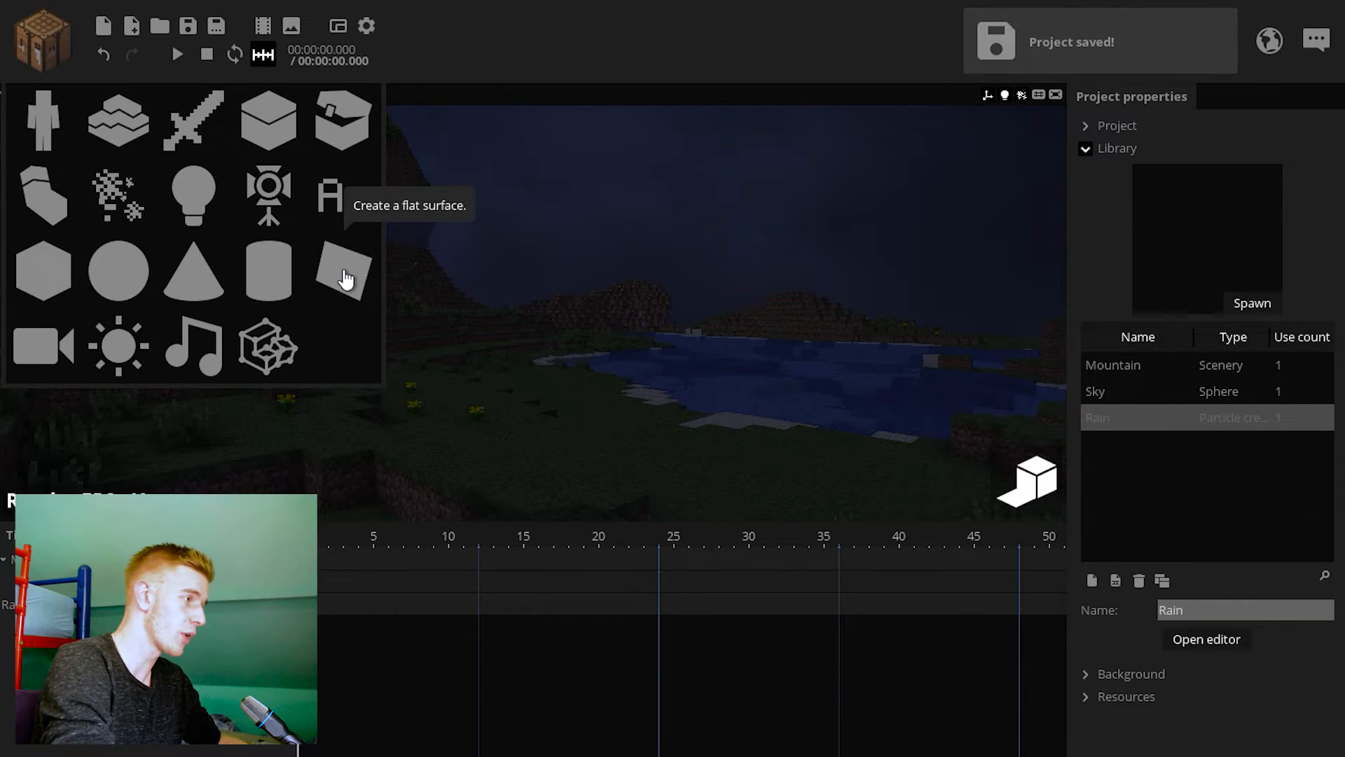
- Create a flat surface and rename it Lightning
click(342, 270)
click(556, 364)
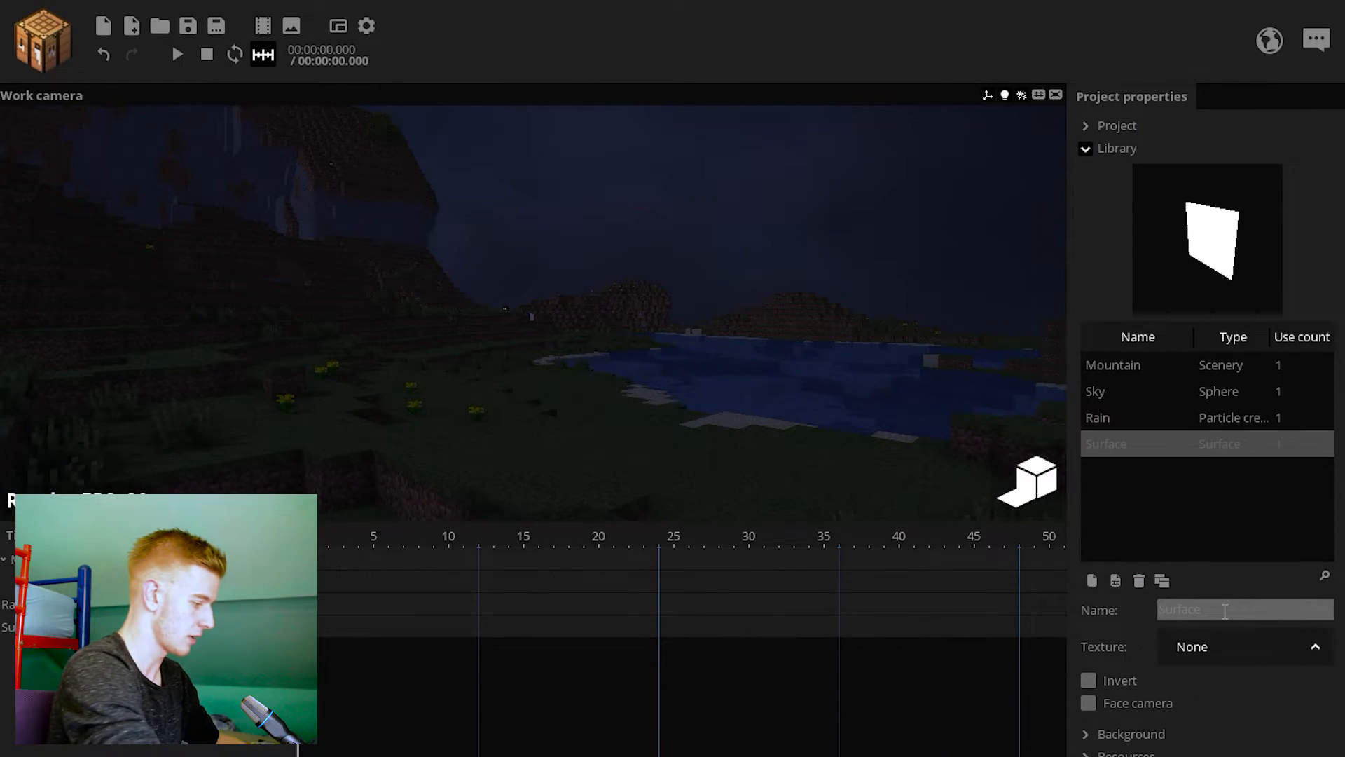
text(Lightning)
- Load the lightning image from the desktop as the texture of the Lightning surface
click(1231, 648)
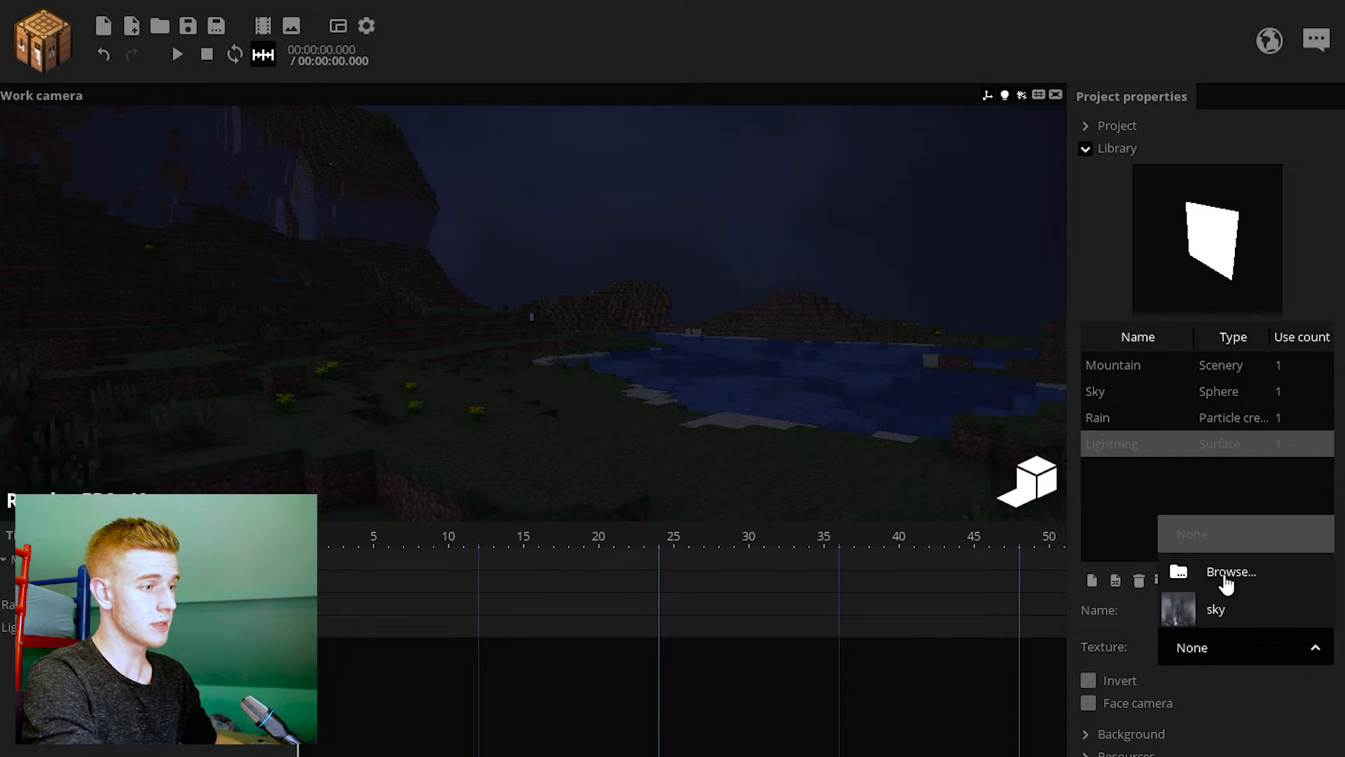
click(1231, 572)
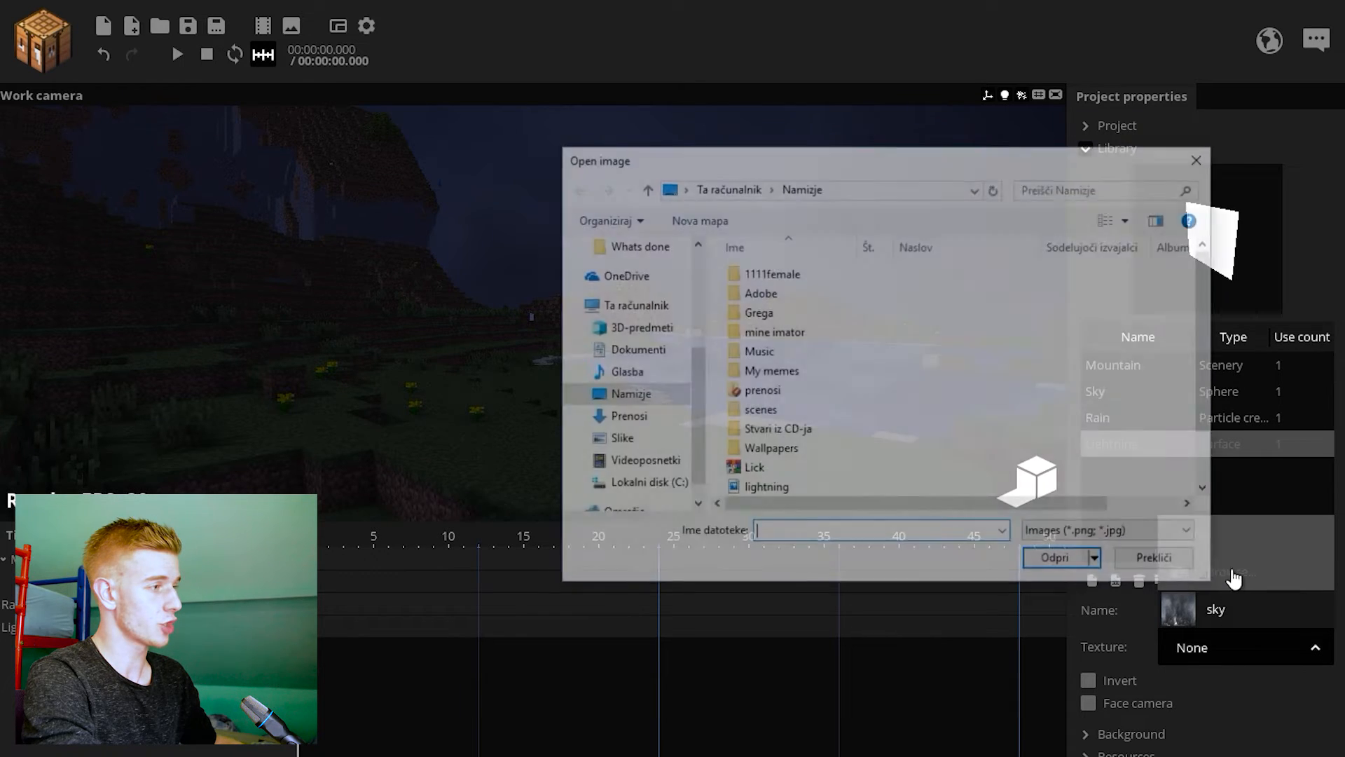
scroll(915, 385, down, 1)
click(774, 430)
double_click(773, 431)
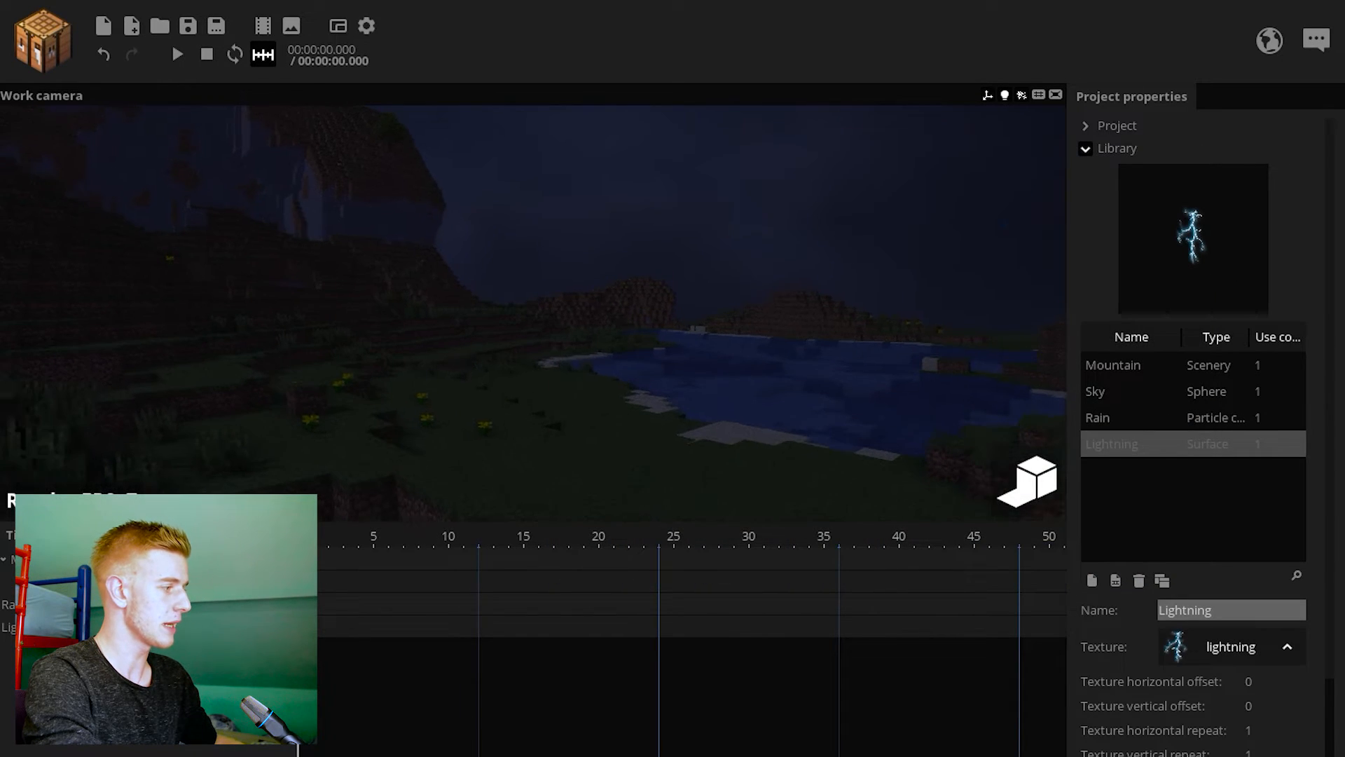
- Move the Lightning surface away from the mountain to about X 762, Y 275, Z -410
click(70, 627)
drag(518, 382, 639, 380)
drag(640, 268, 631, 187)
key(w)
right_drag(631, 188, 679, 158)
right_drag(463, 273, 477, 267)
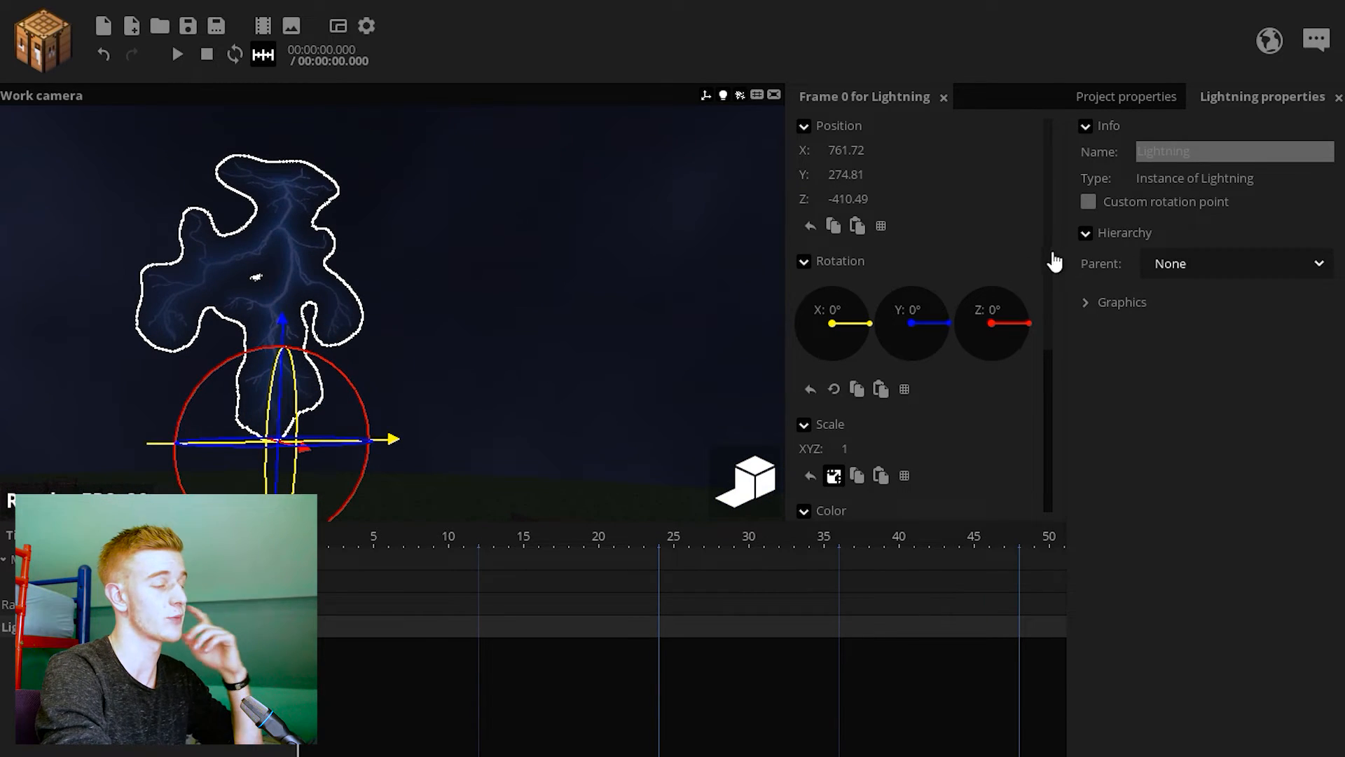
- Set the Lightning's brightness to 100% and its RGB add color to 666666 using the advanced color settings
drag(1051, 261, 1048, 406)
drag(897, 420, 1254, 428)
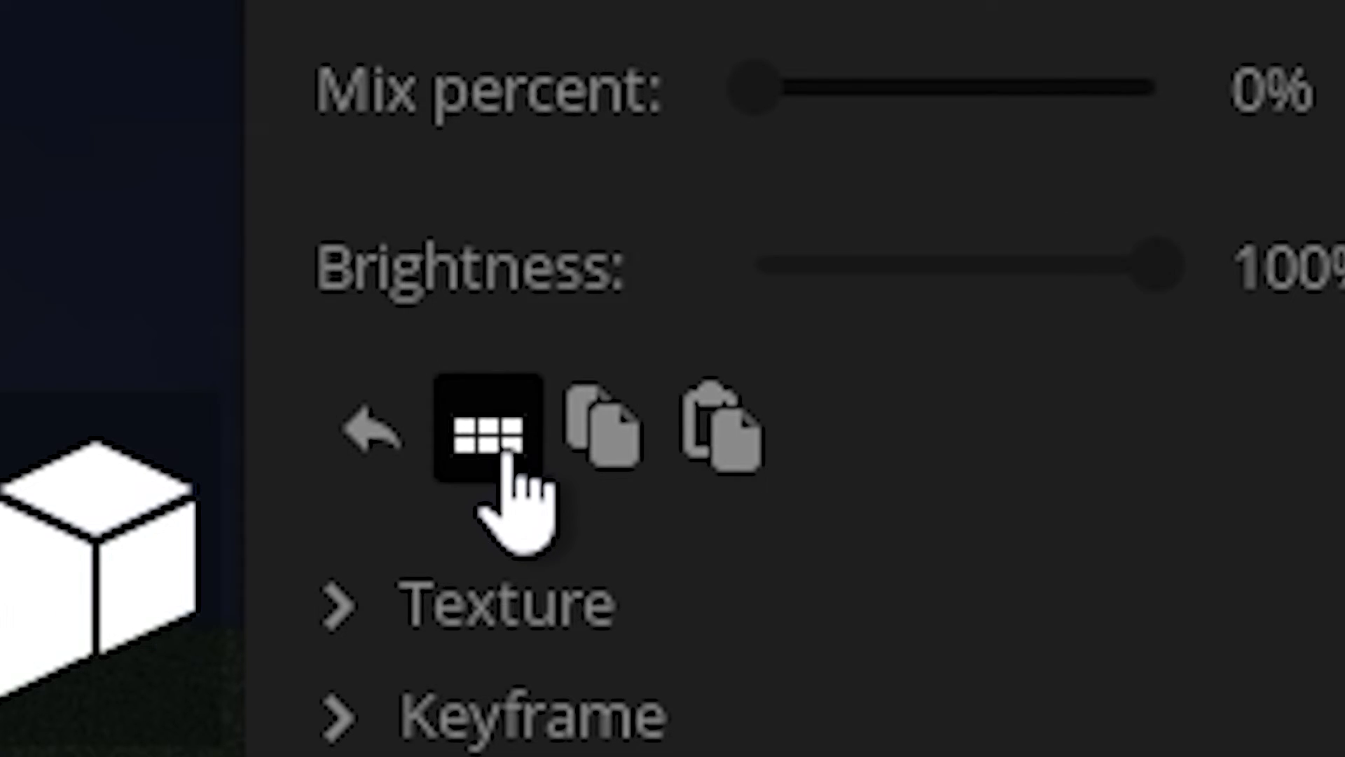
click(834, 453)
click(878, 312)
drag(909, 351, 913, 302)
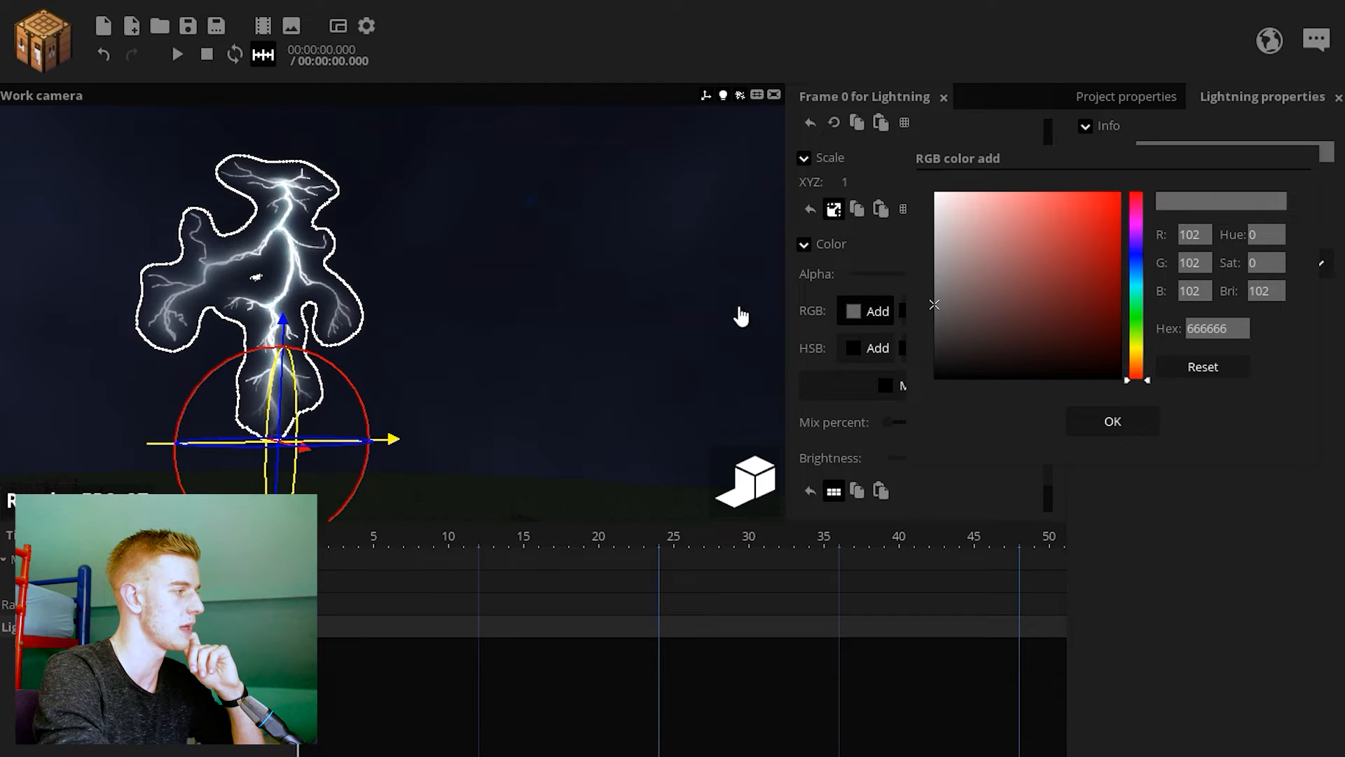
click(1112, 423)
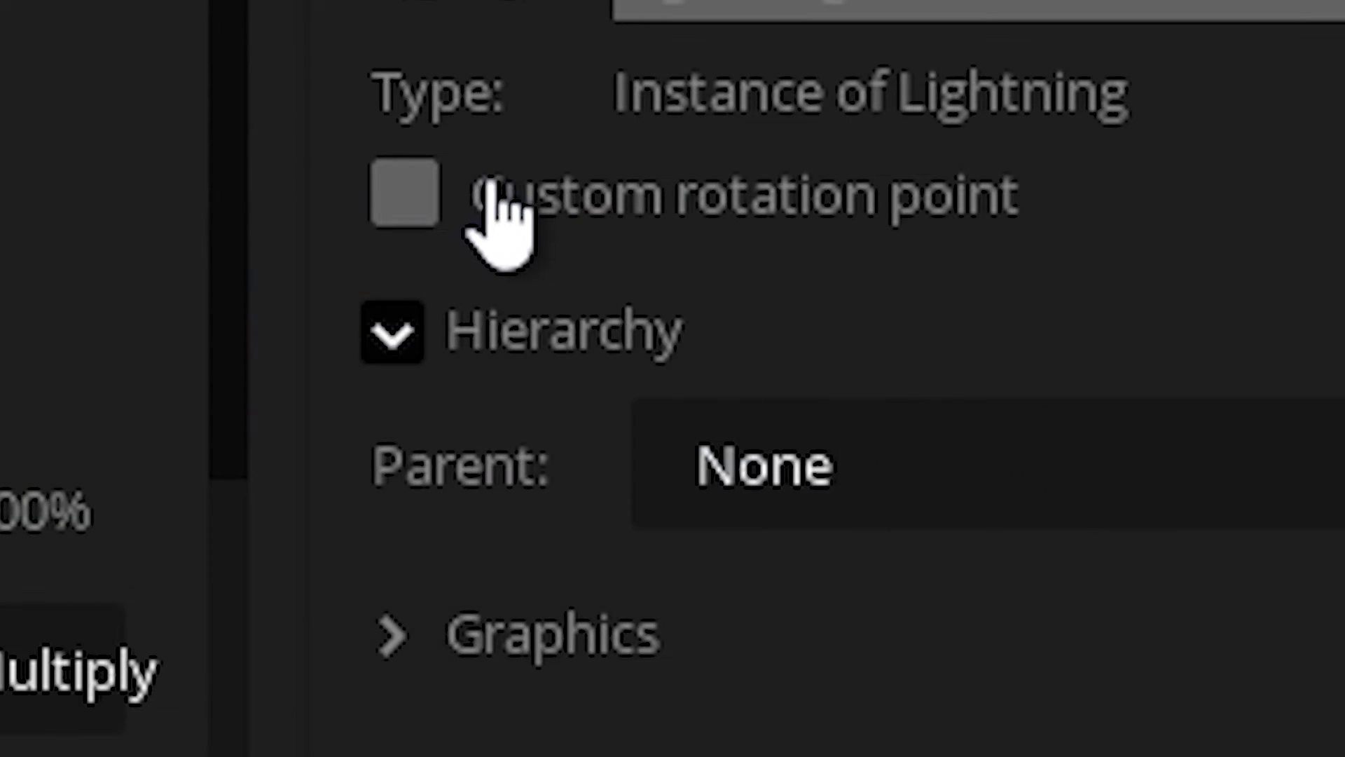
- Enable a custom rotation point for Lightning and place it at the bolt's top with X -0.38, Y 6.33
click(1111, 209)
click(1117, 252)
text(8)
right_drag(679, 322, 652, 329)
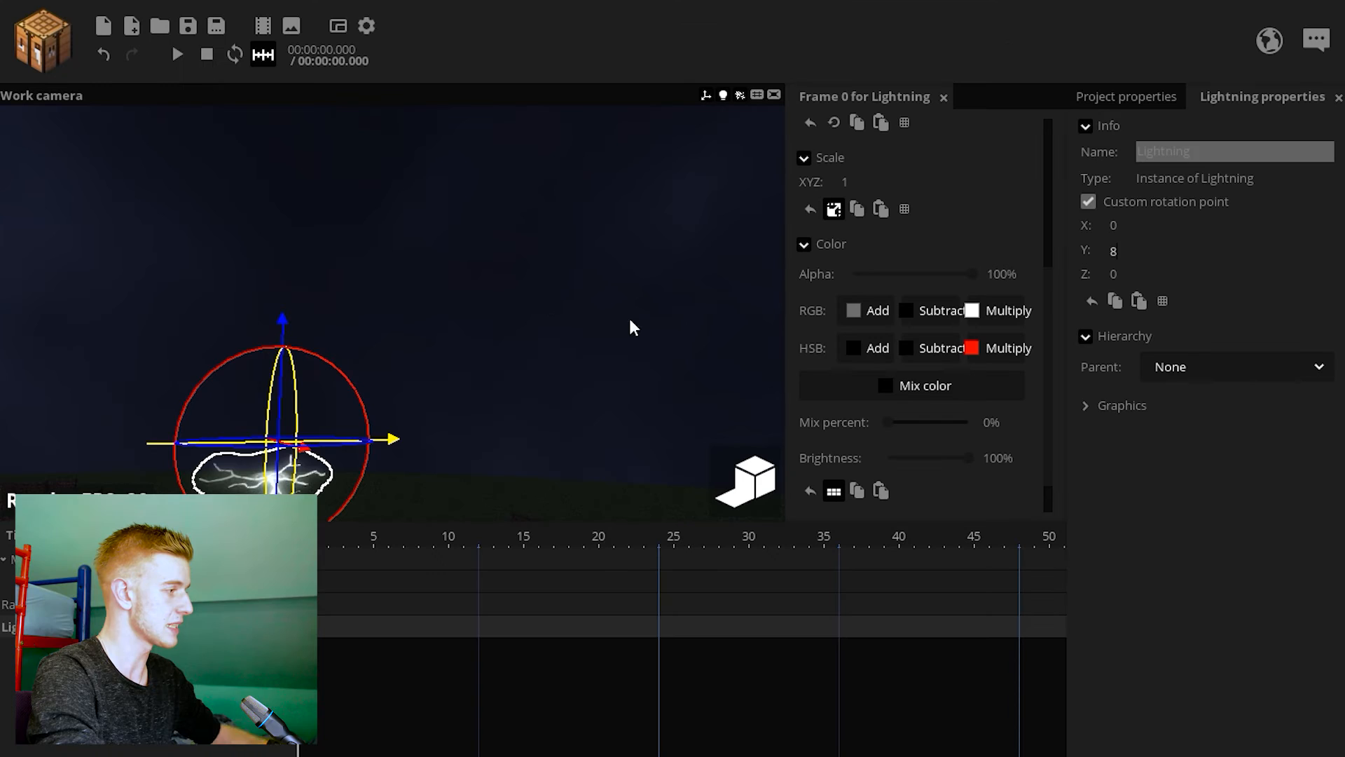
key(w)
drag(1120, 247, 1062, 292)
drag(651, 262, 662, 315)
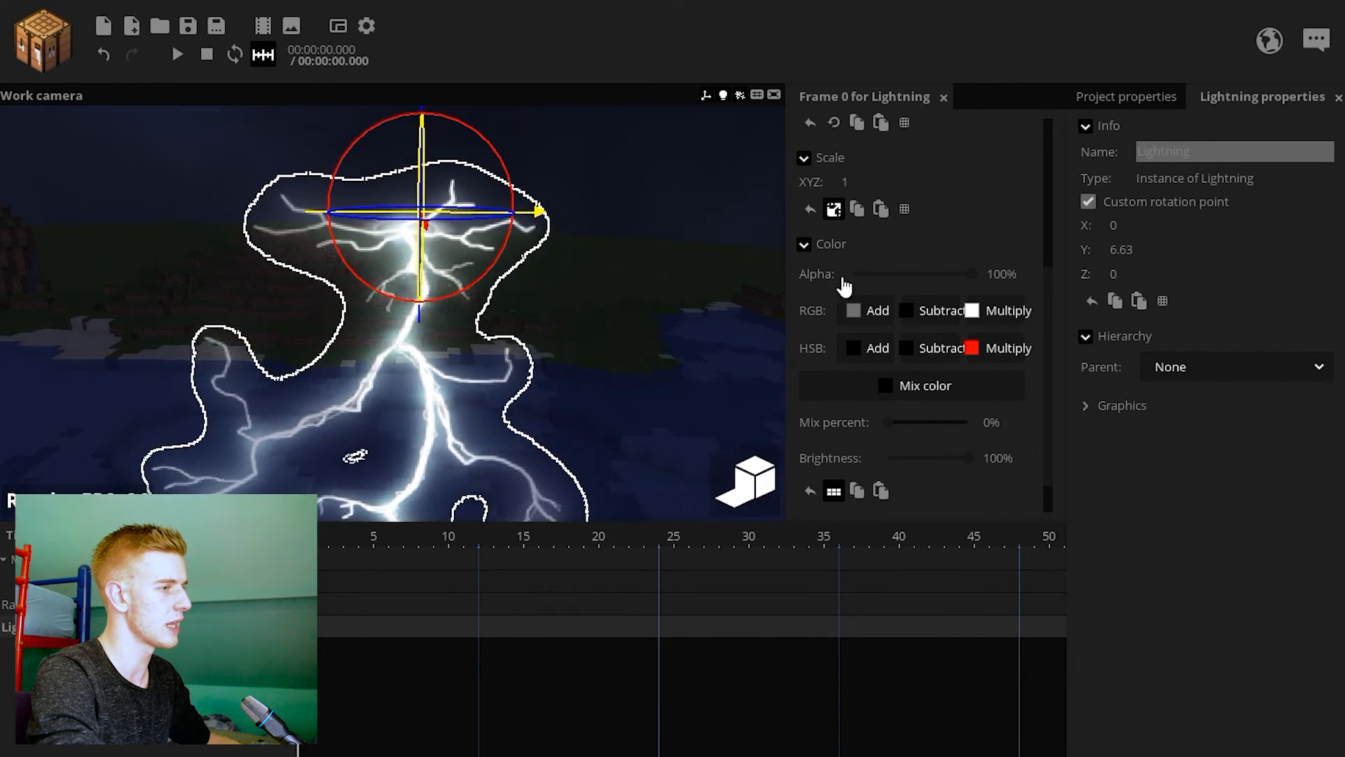
drag(1114, 255, 1099, 228)
drag(560, 273, 617, 242)
scroll(435, 336, down, 5)
drag(427, 343, 378, 421)
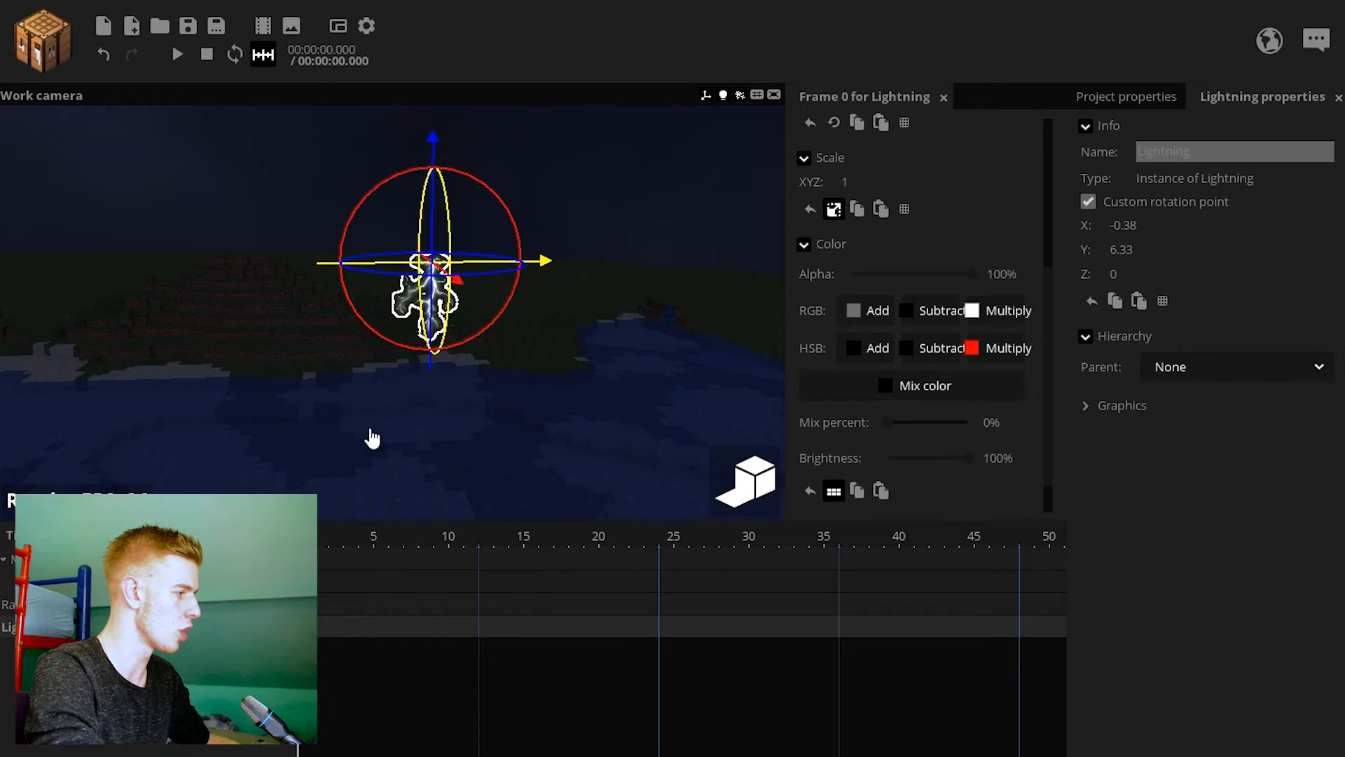
drag(528, 406, 581, 434)
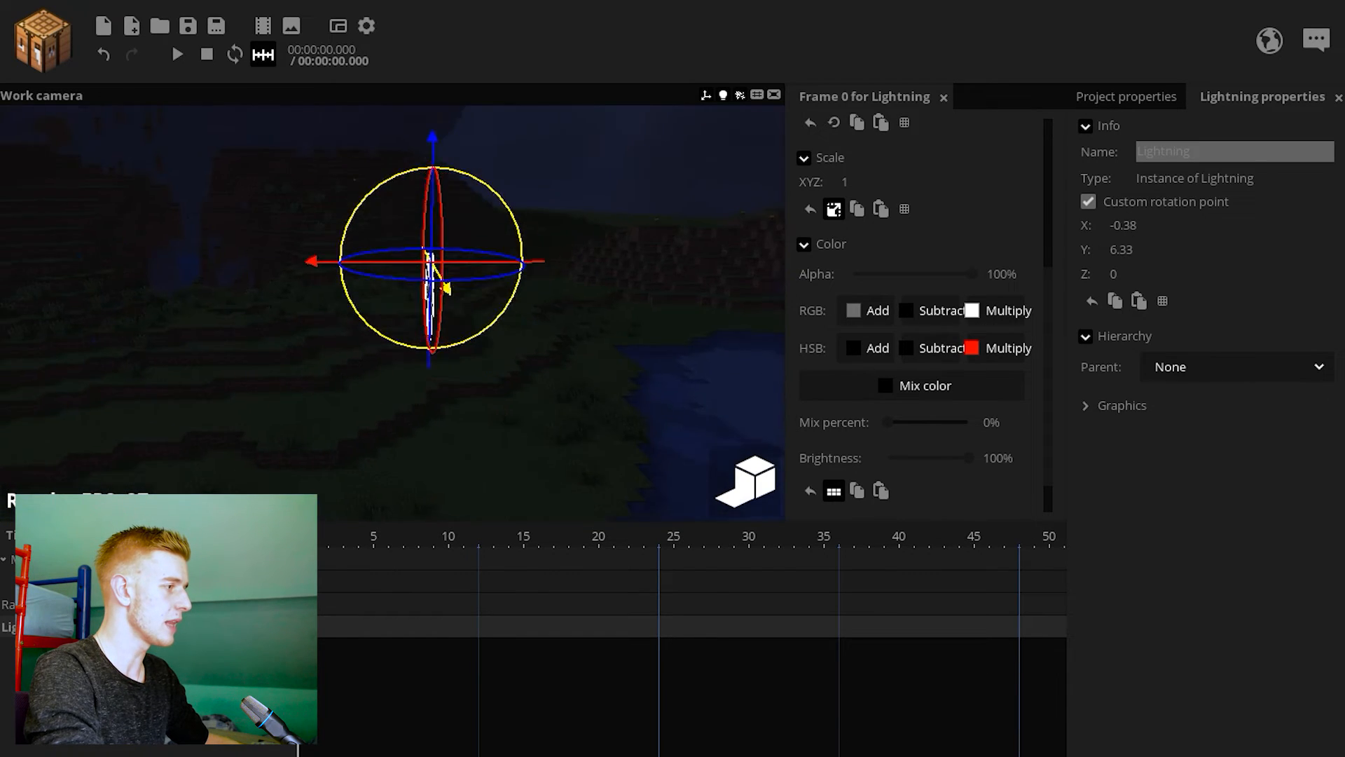
- Shift the Lightning keyframe to frame 15 and raise the bolt high into the sky
drag(301, 625, 522, 623)
click(592, 293)
right_drag(599, 246, 410, 306)
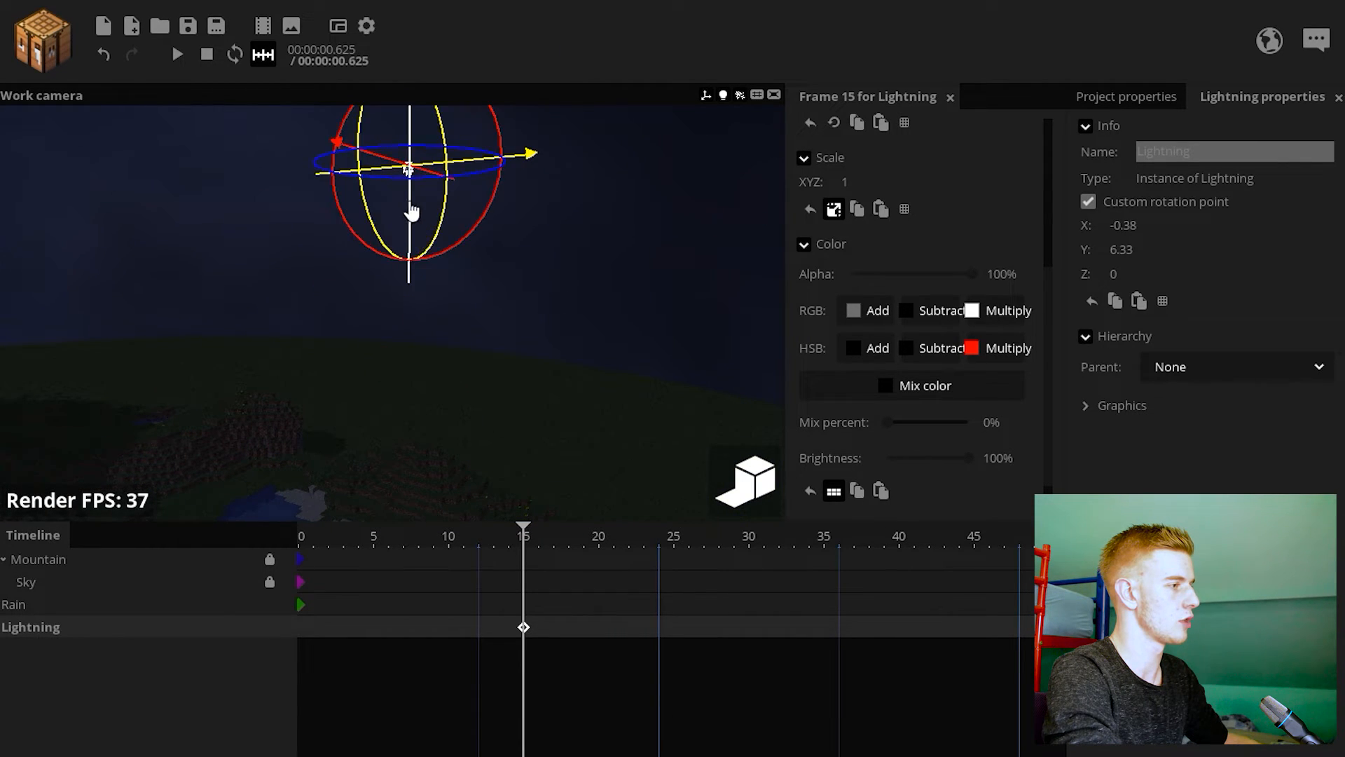
- Unlink the Lightning's scale axes and enlarge the bolt to X 35.48 and Y 59.65
click(834, 209)
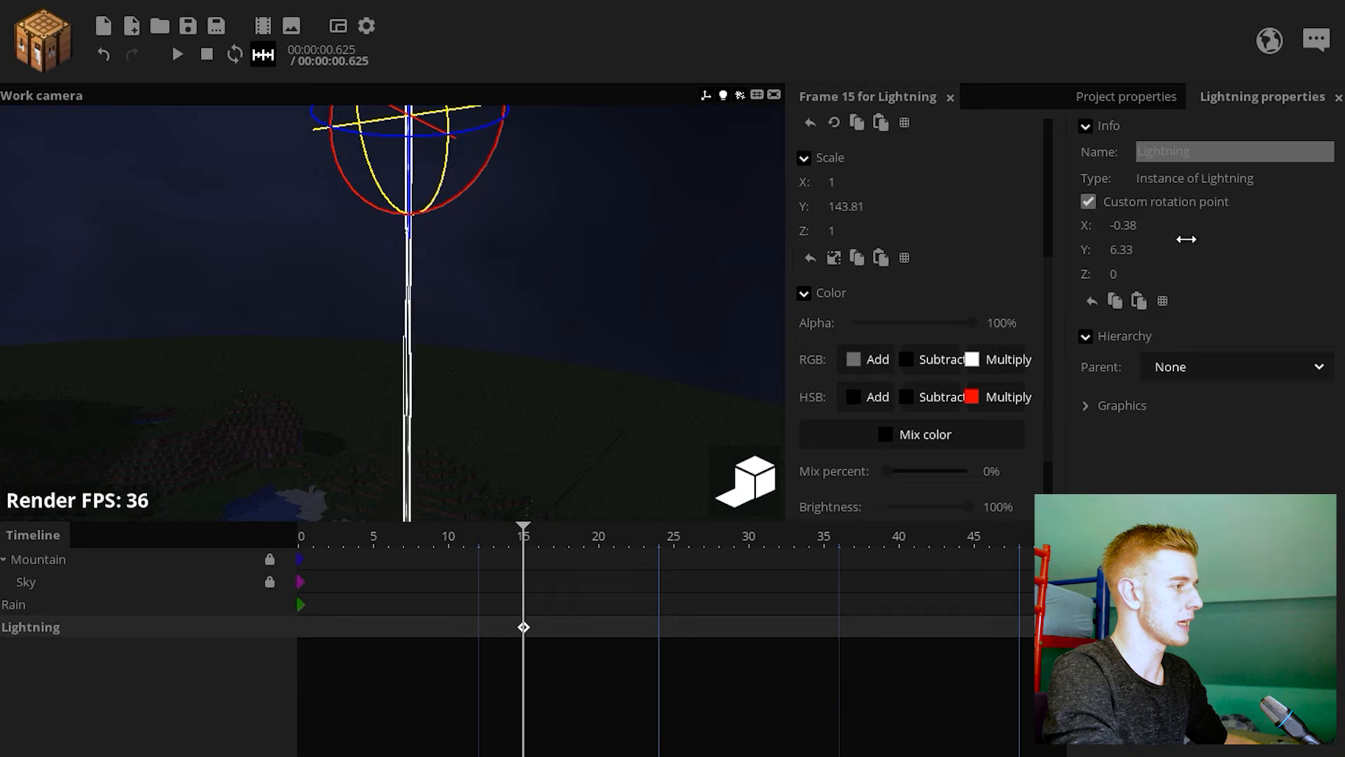
drag(927, 192, 1156, 216)
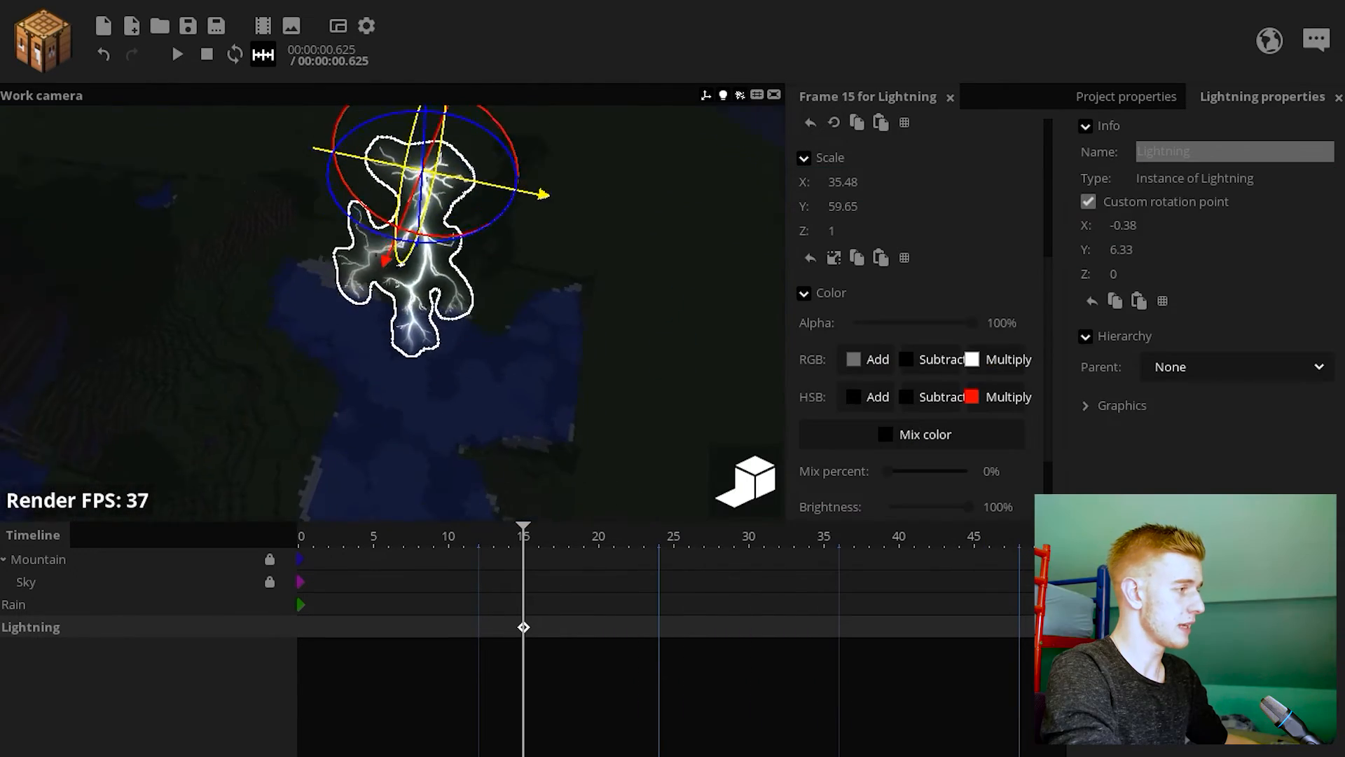
drag(412, 209, 412, 223)
drag(374, 269, 410, 193)
drag(587, 265, 571, 199)
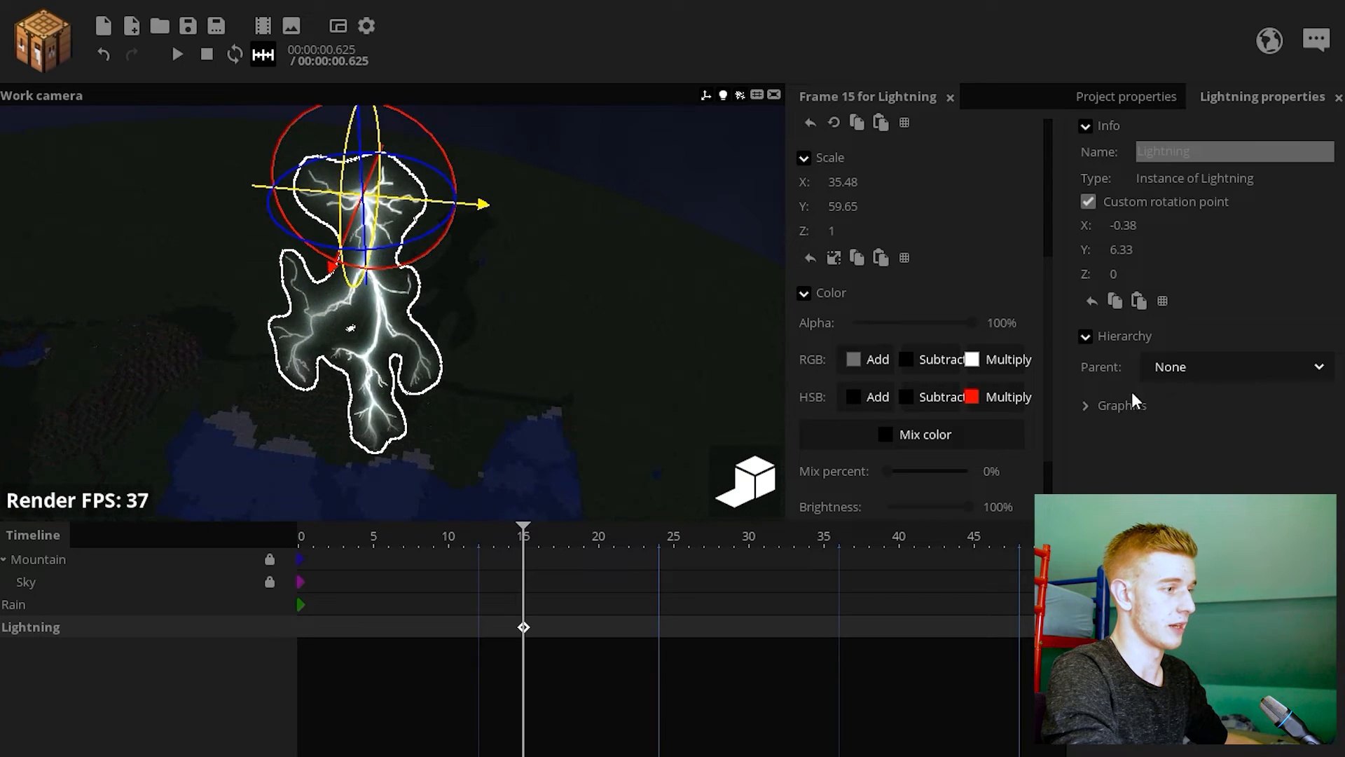
- Turn off shadow casting in the Lightning's graphics settings
click(1116, 410)
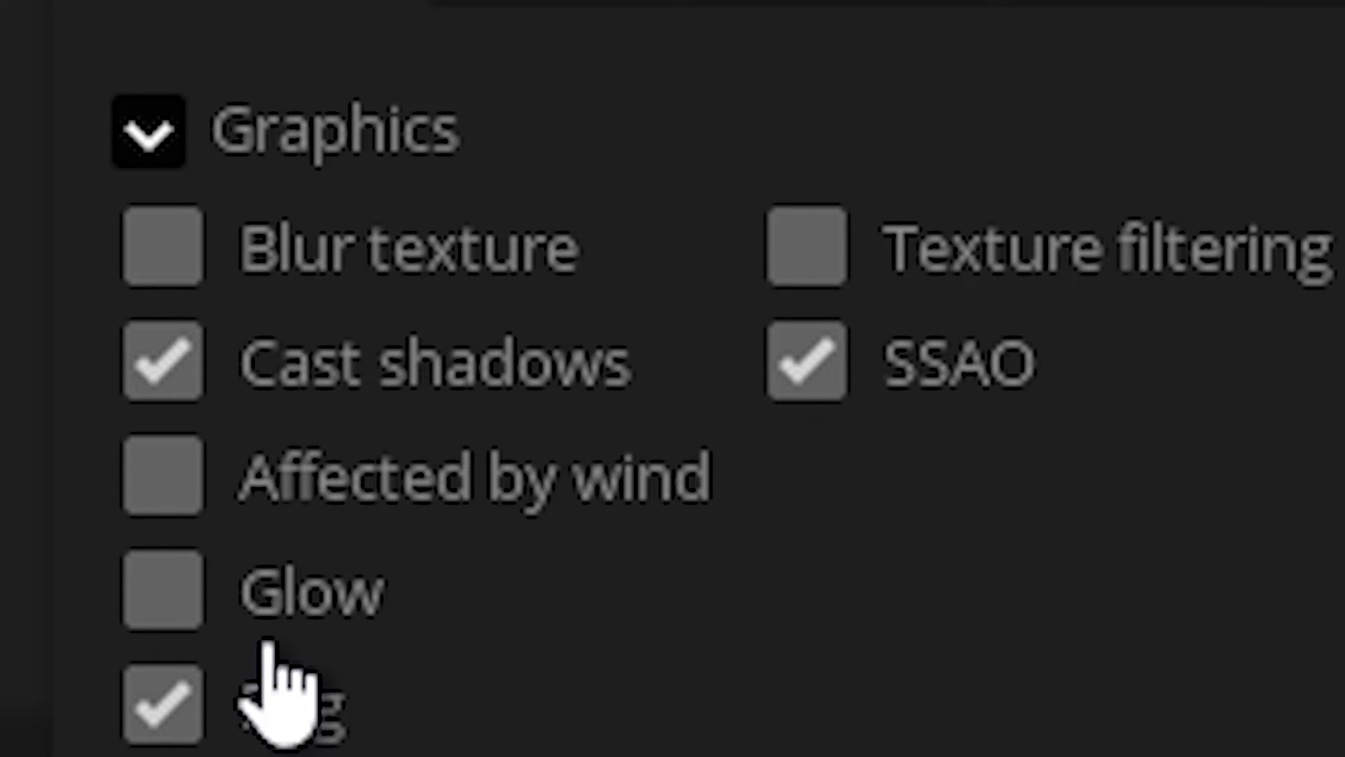
click(351, 365)
drag(415, 246, 437, 265)
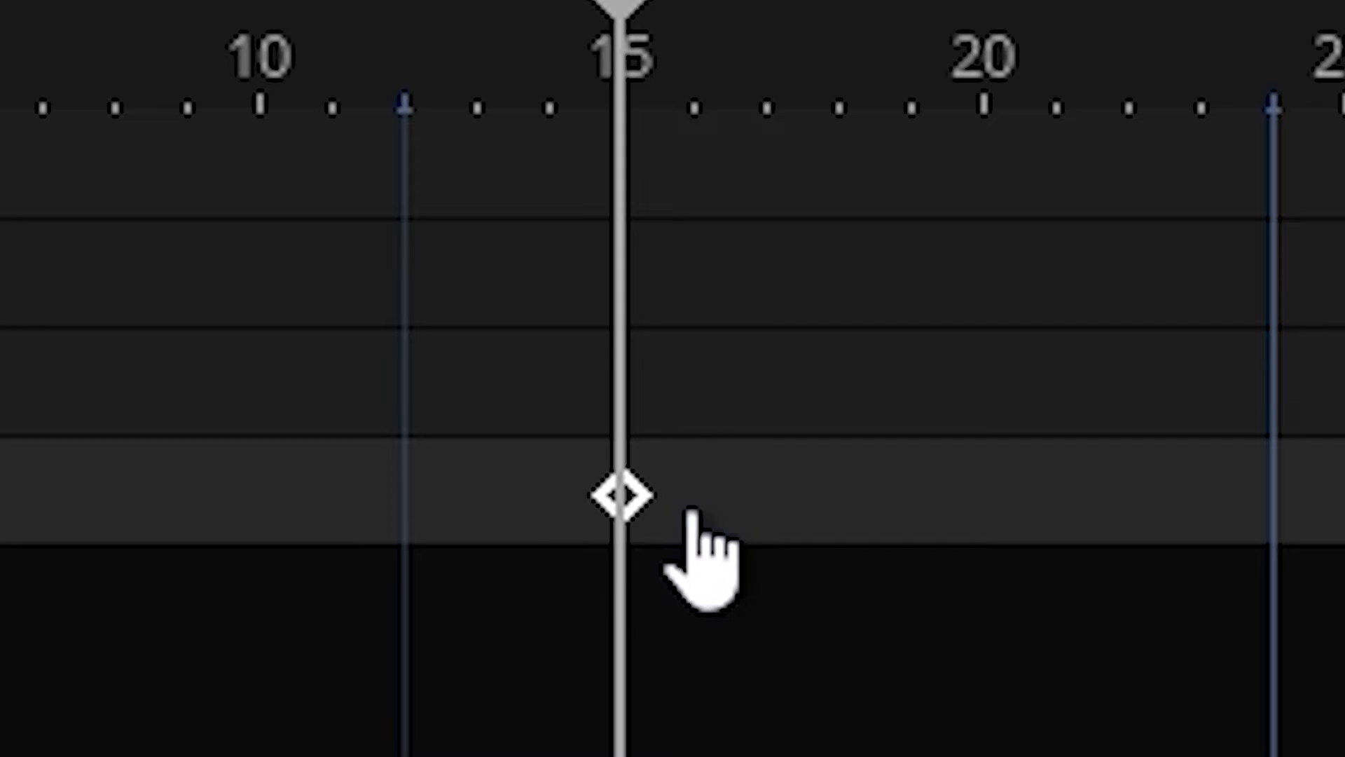
- Keyframe the Lightning's X and Y scale to 0 at frame 14 and preview the strike
click(570, 511)
drag(846, 202, 434, 198)
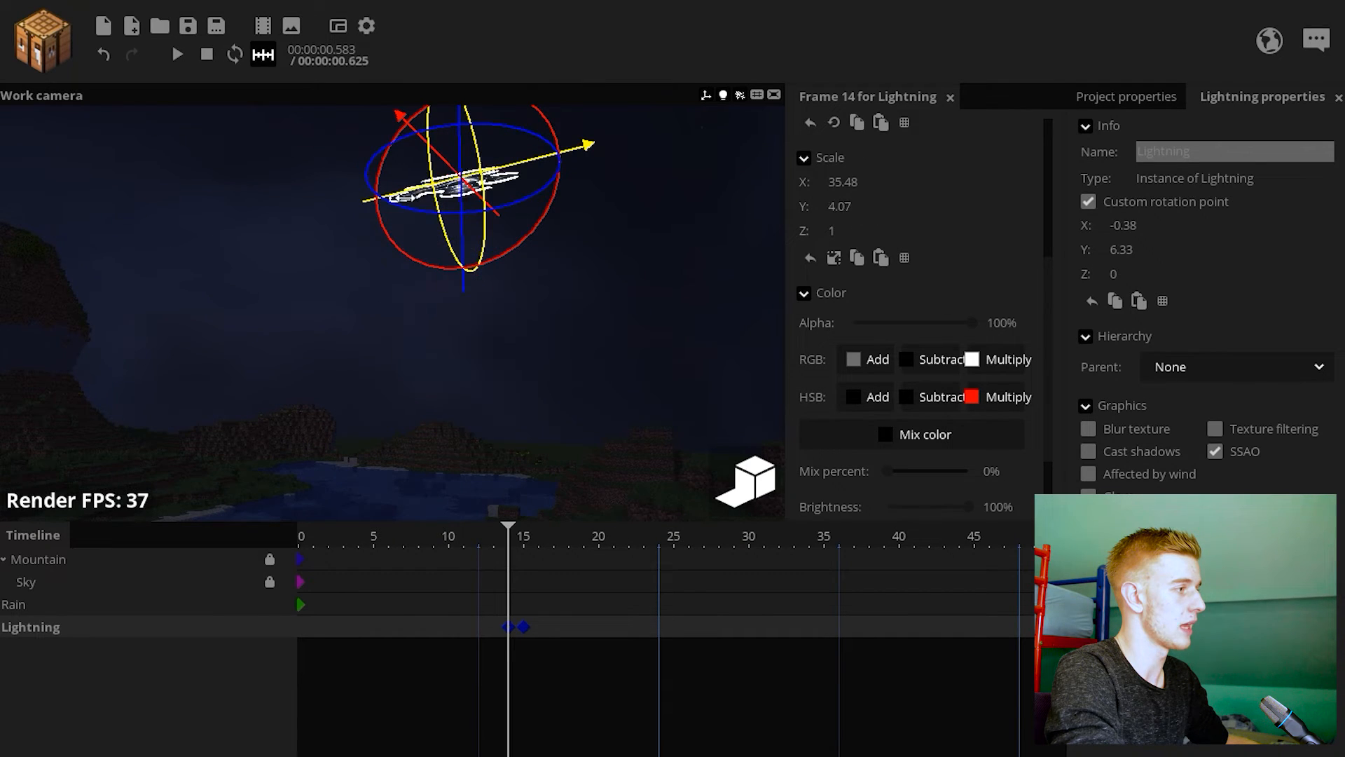
click(449, 287)
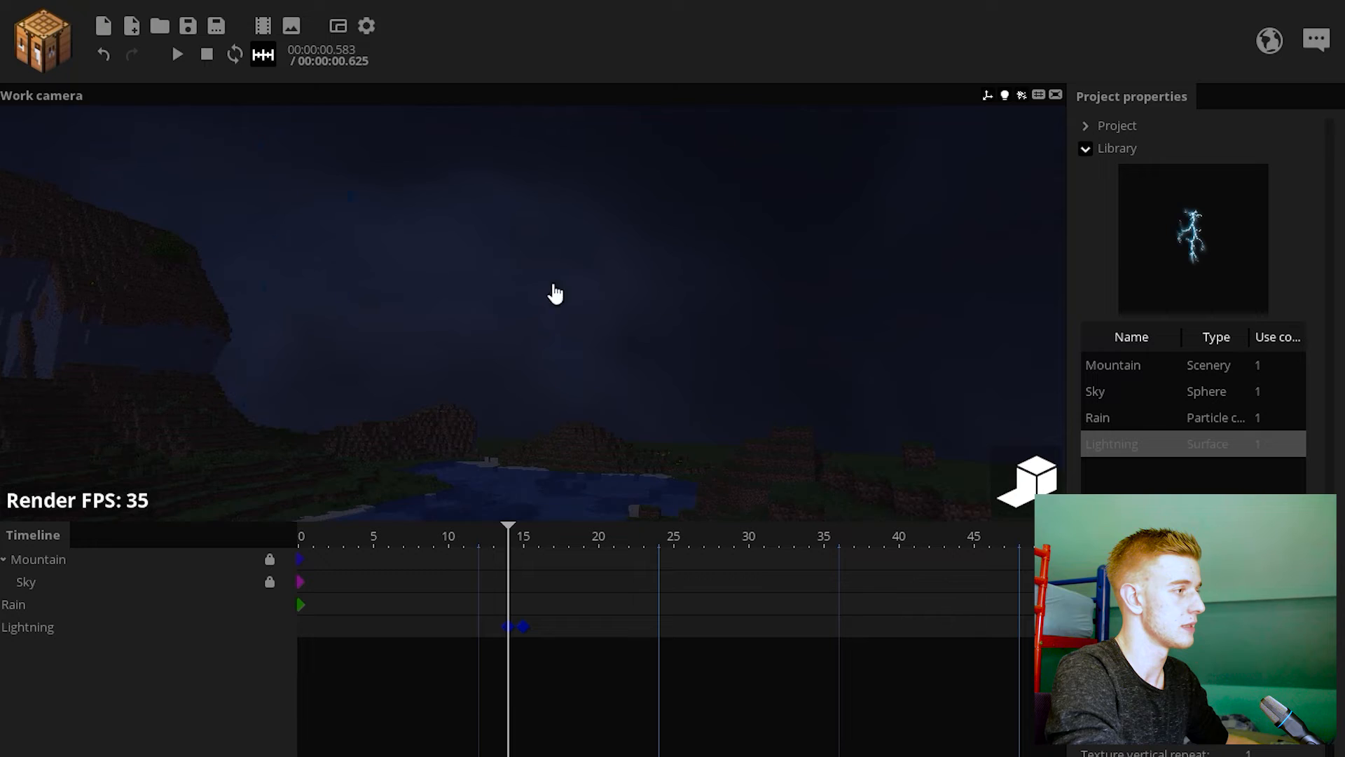
key(space)
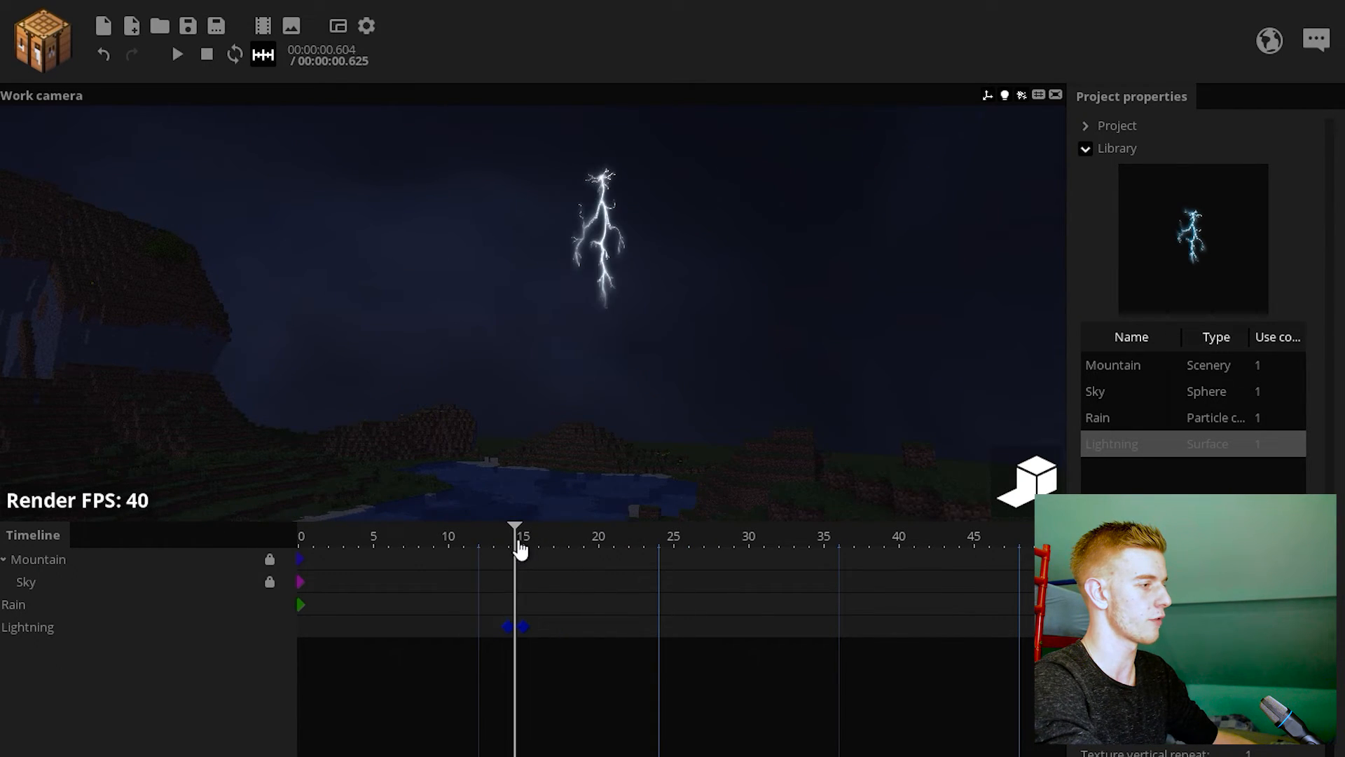
- Try an ease-out transition on the Lightning's frame 14 keyframe and preview the strike
click(509, 625)
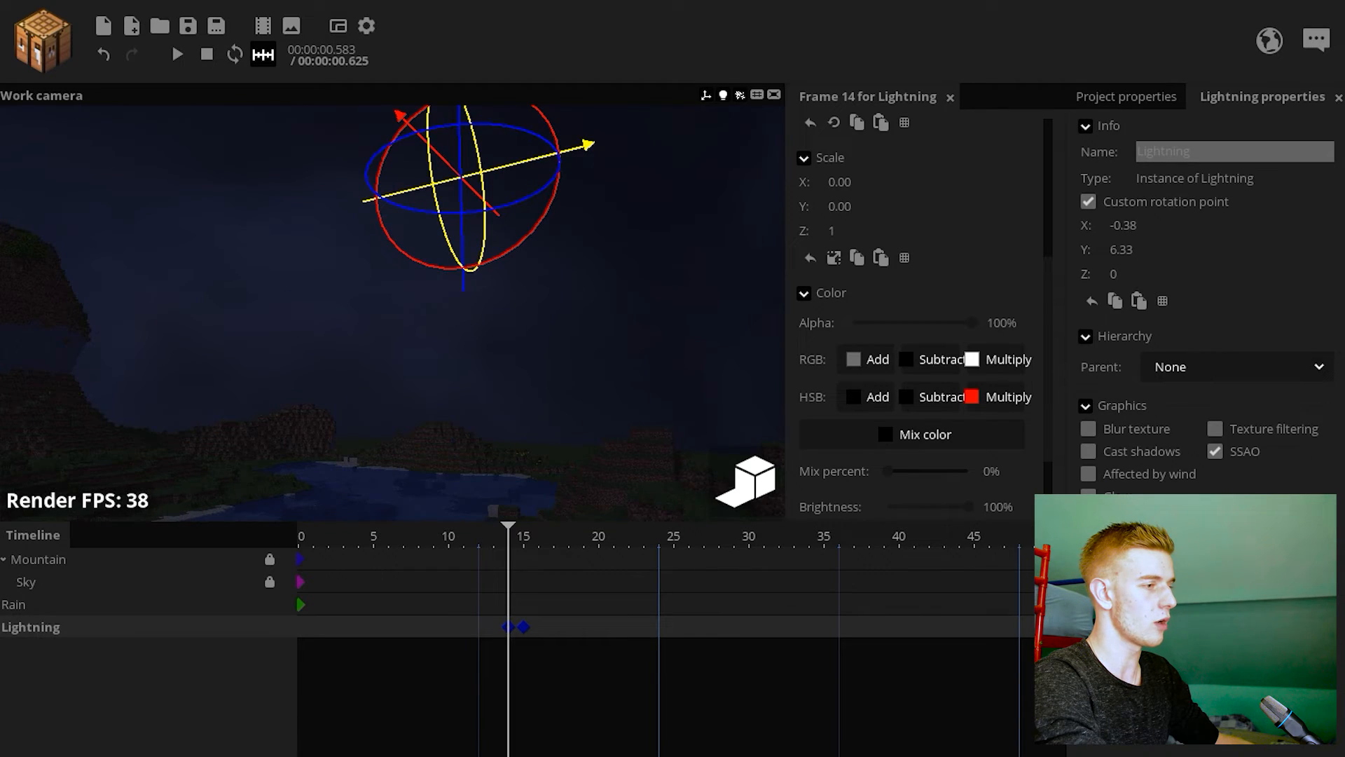
scroll(980, 421, down, 2)
click(988, 460)
drag(1010, 529, 1006, 562)
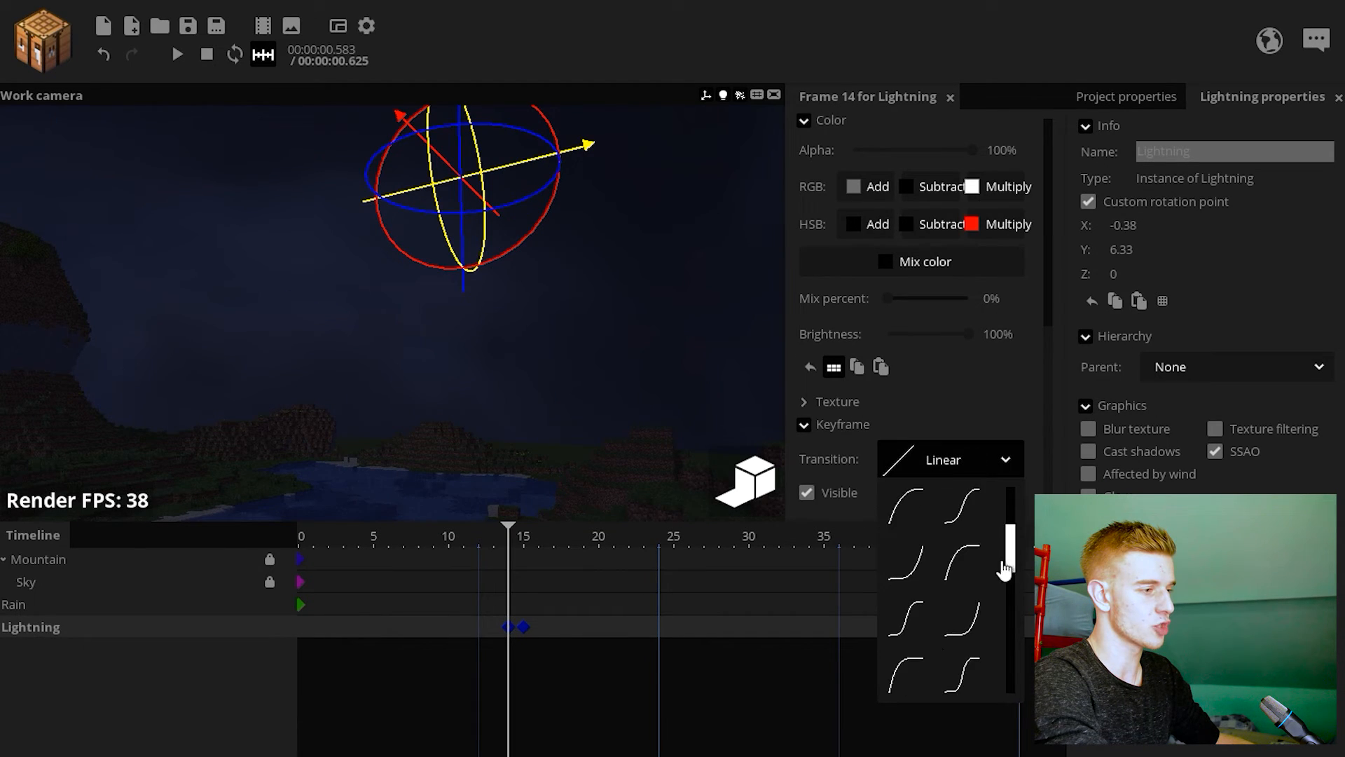
click(908, 674)
click(654, 372)
key(space)
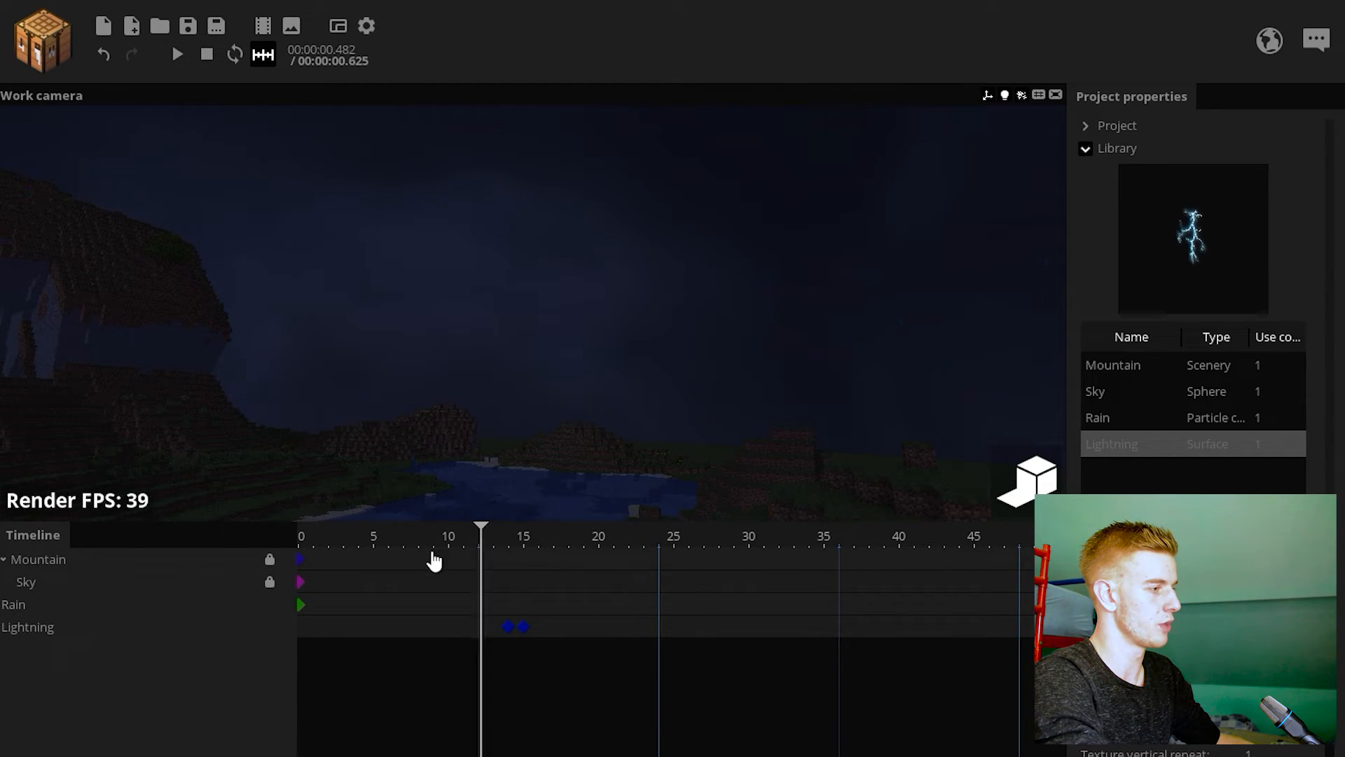
key(space)
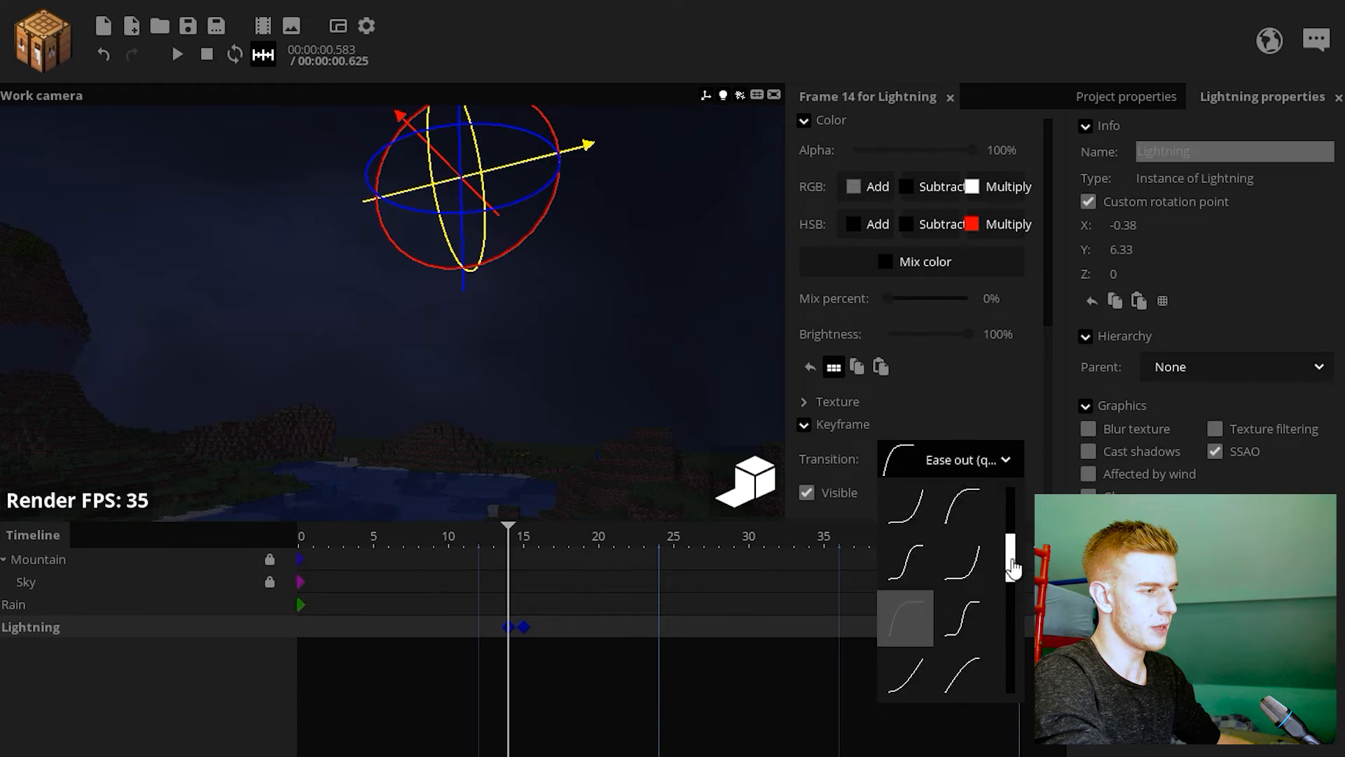
- Switch the Lightning's frame 14 keyframe to a different easing curve and play back the strike
scroll(961, 535, down, 2)
click(960, 534)
click(631, 330)
key(space)
click(509, 538)
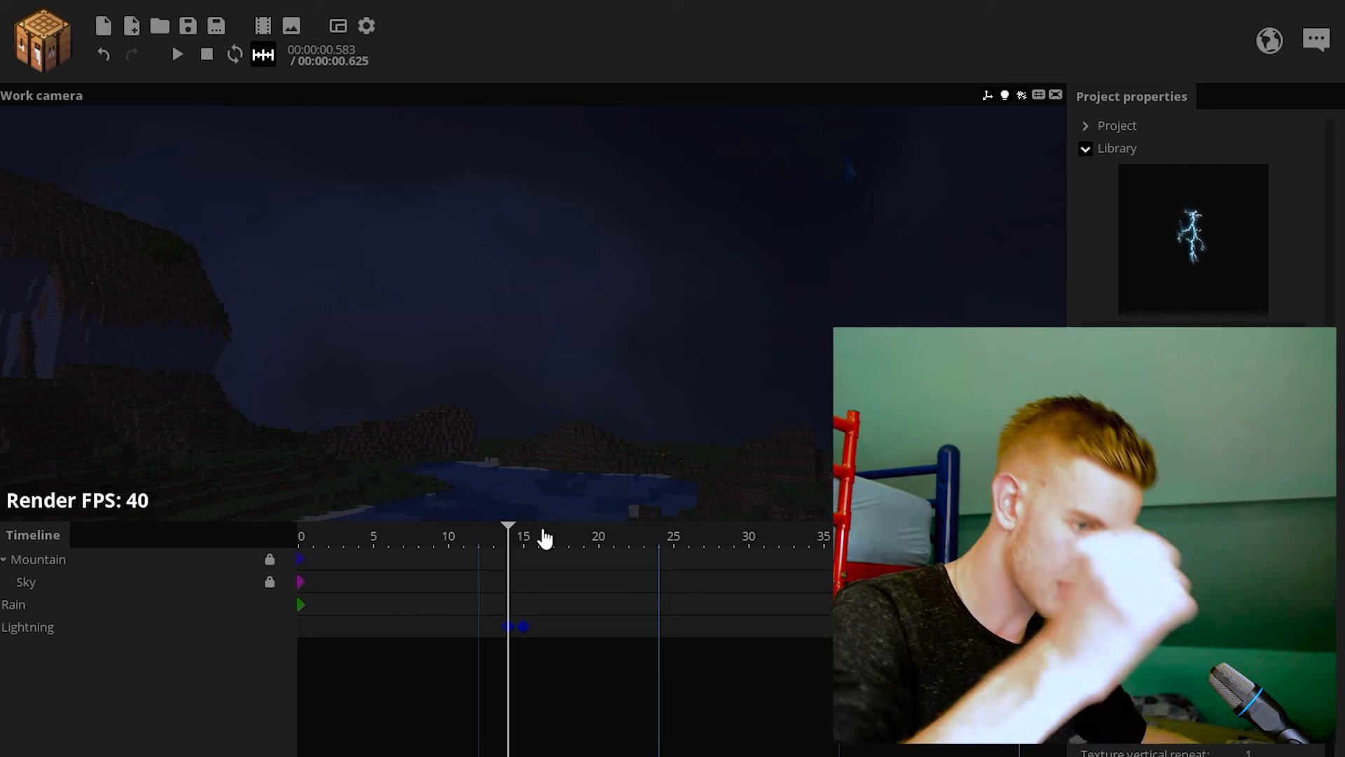
key(space)
click(511, 553)
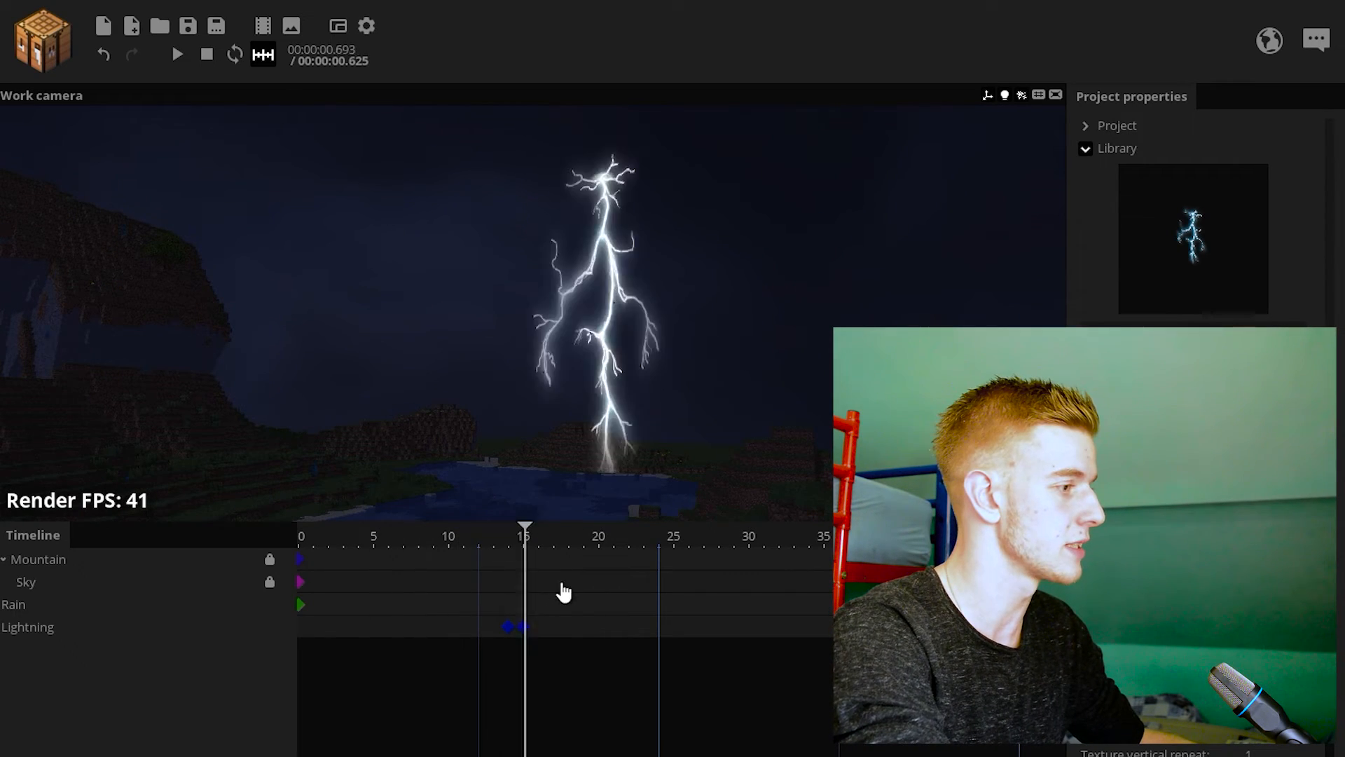
- Save the project and place a point light beside the bolt at frame 15 with a range of about 3819
click(522, 536)
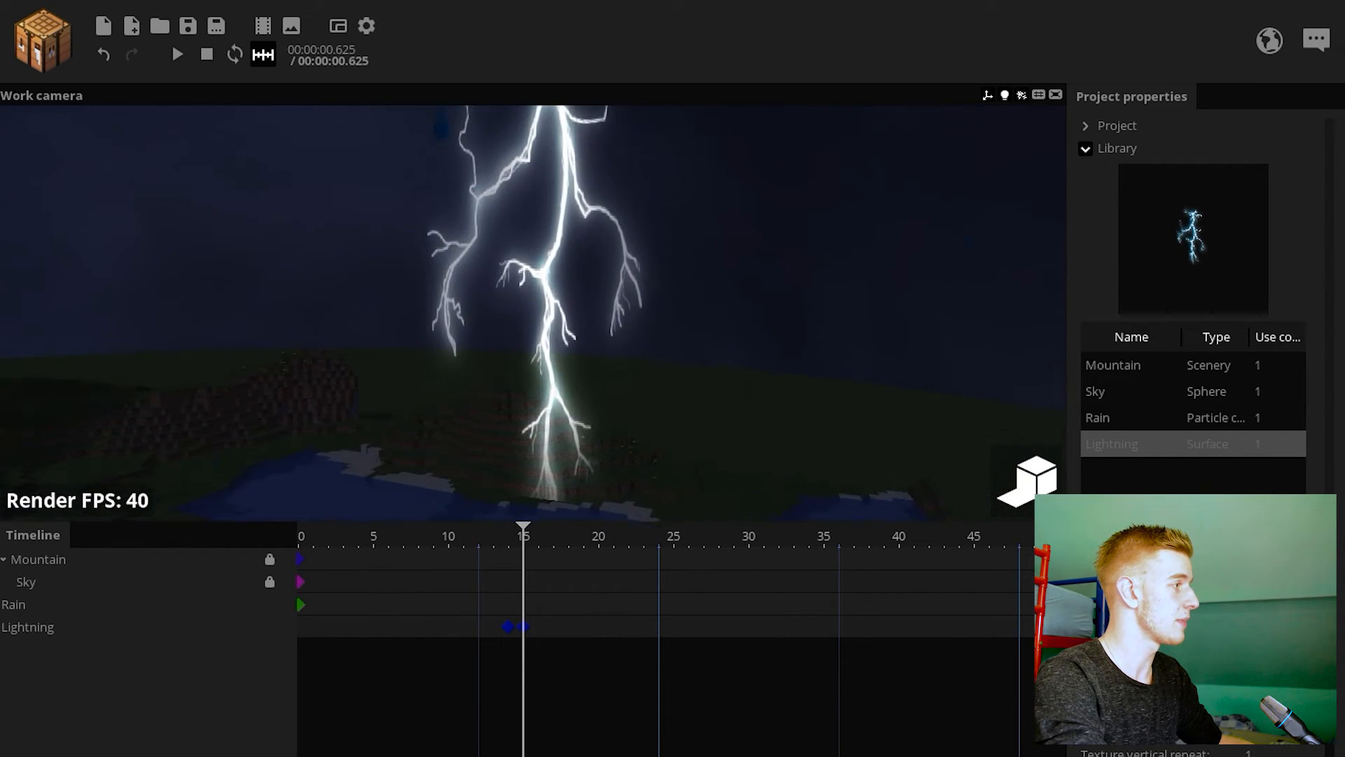
click(188, 28)
click(44, 40)
click(203, 217)
click(553, 248)
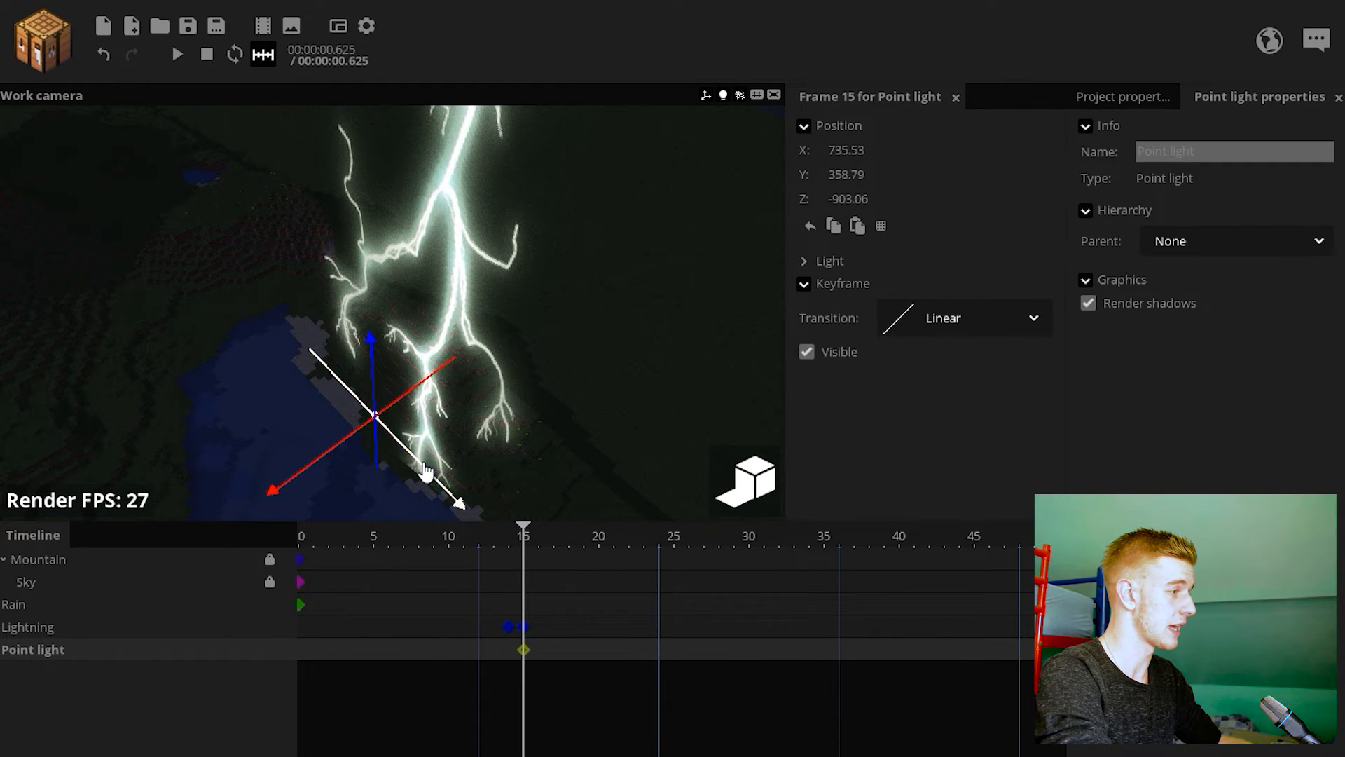
right_drag(569, 368, 465, 406)
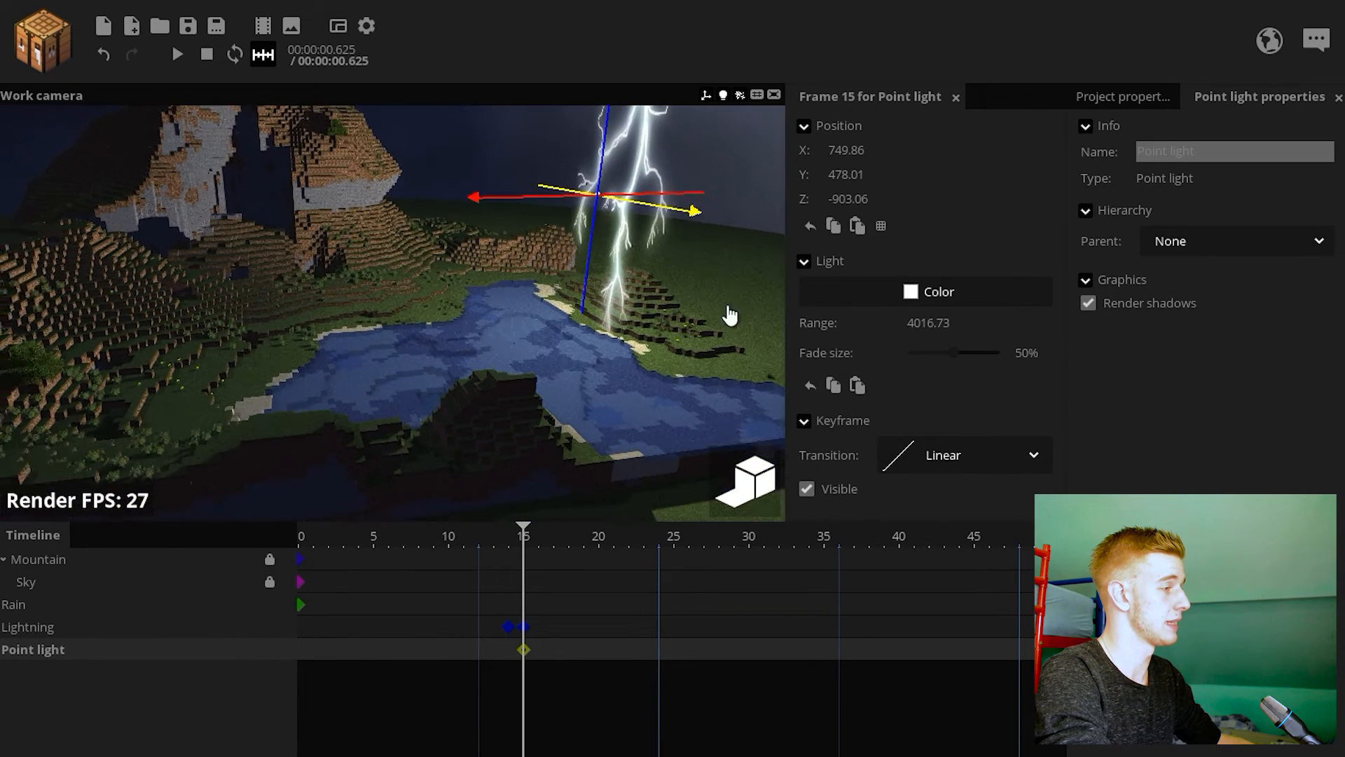
right_drag(730, 315, 765, 316)
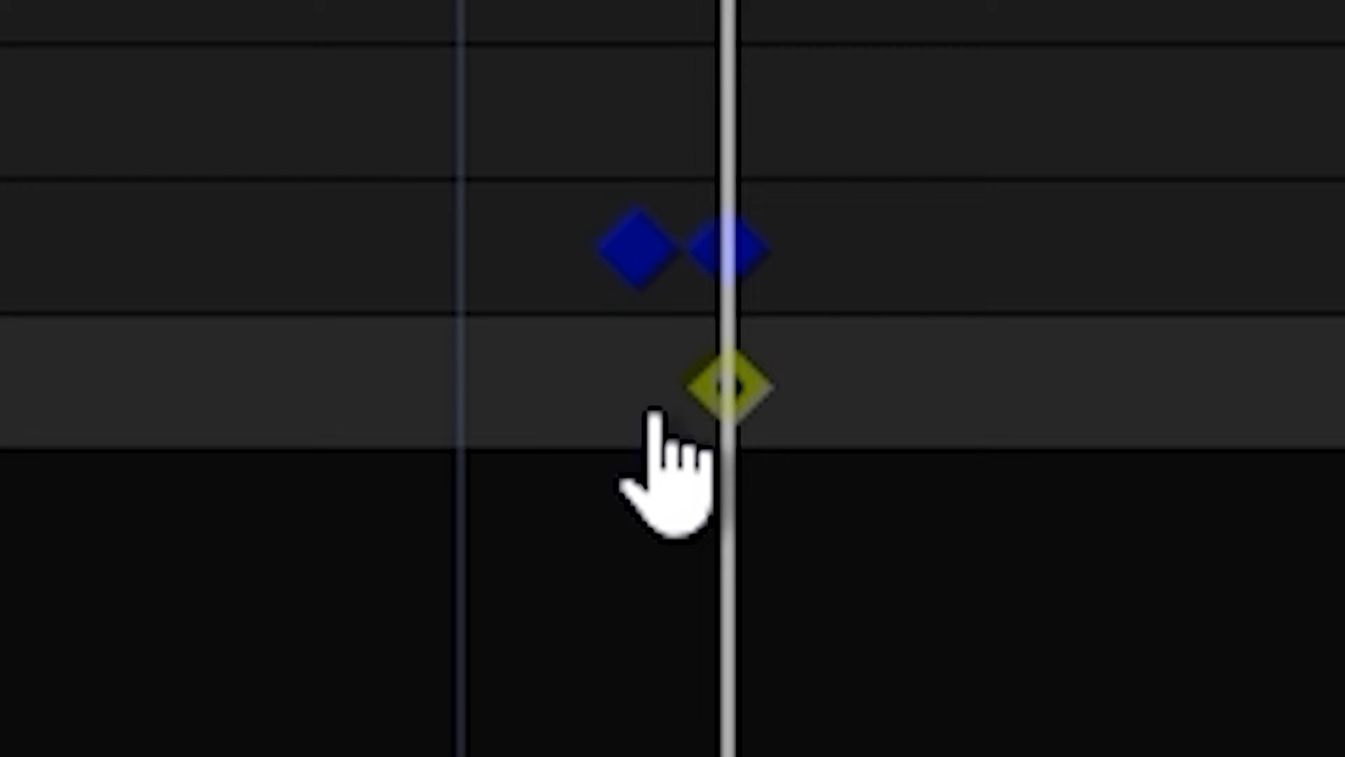
- Keyframe the point light's range to 0 at frame 14 and preview the flash
click(511, 653)
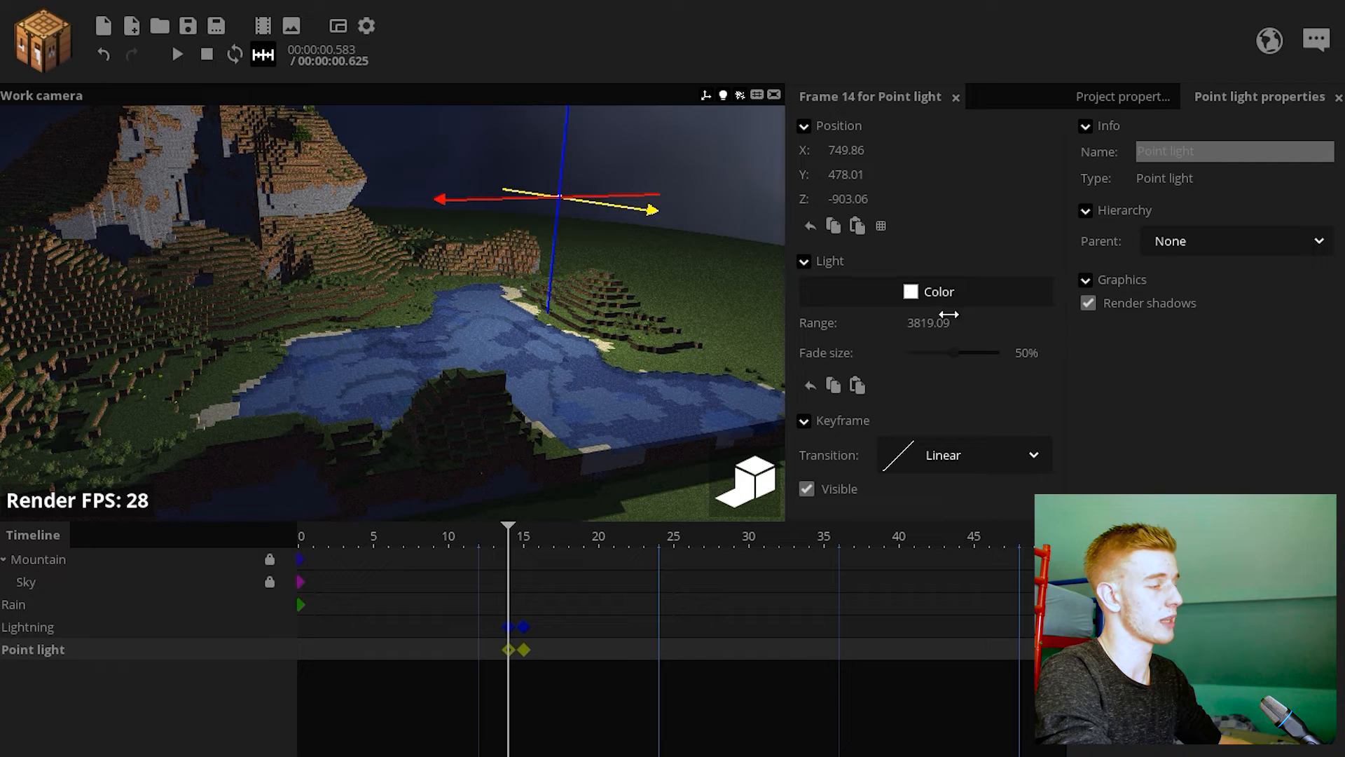
drag(933, 325, 4, 319)
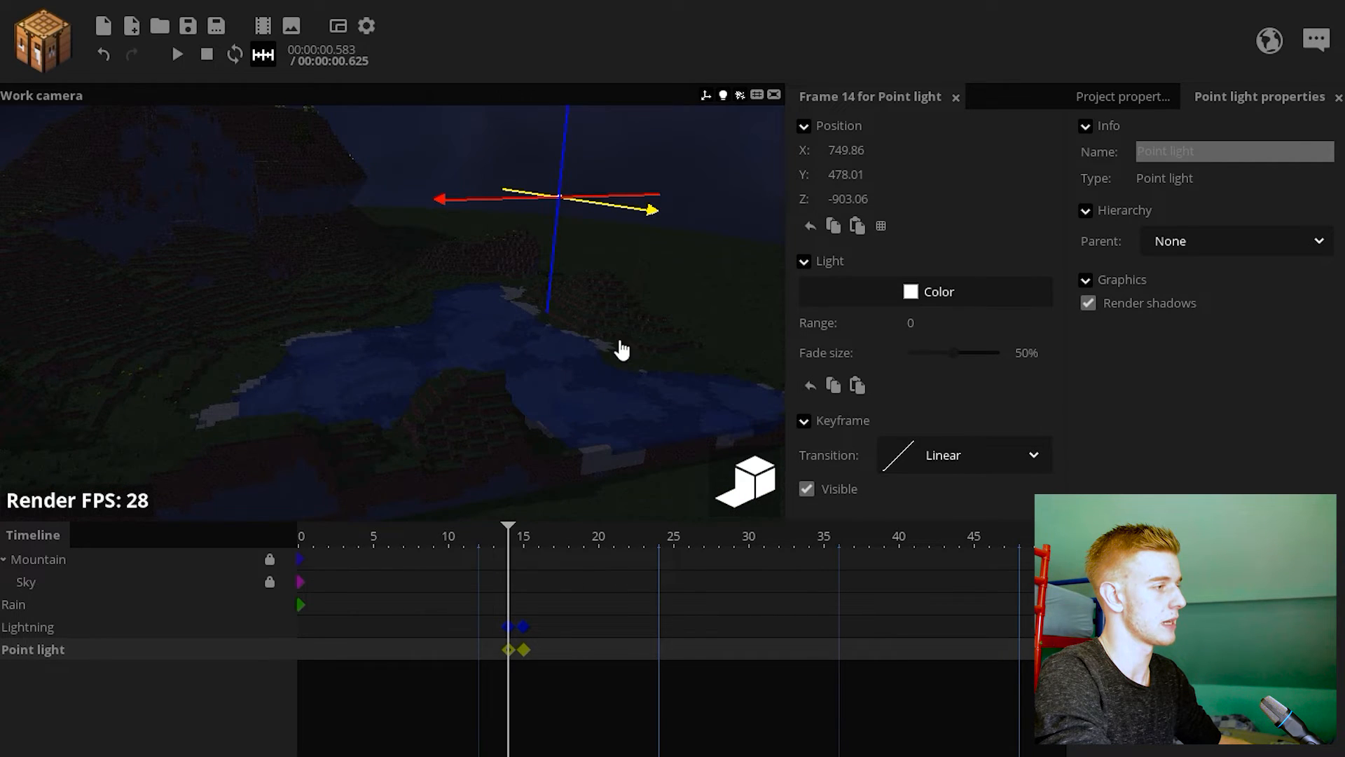
click(657, 298)
key(space)
key(space)
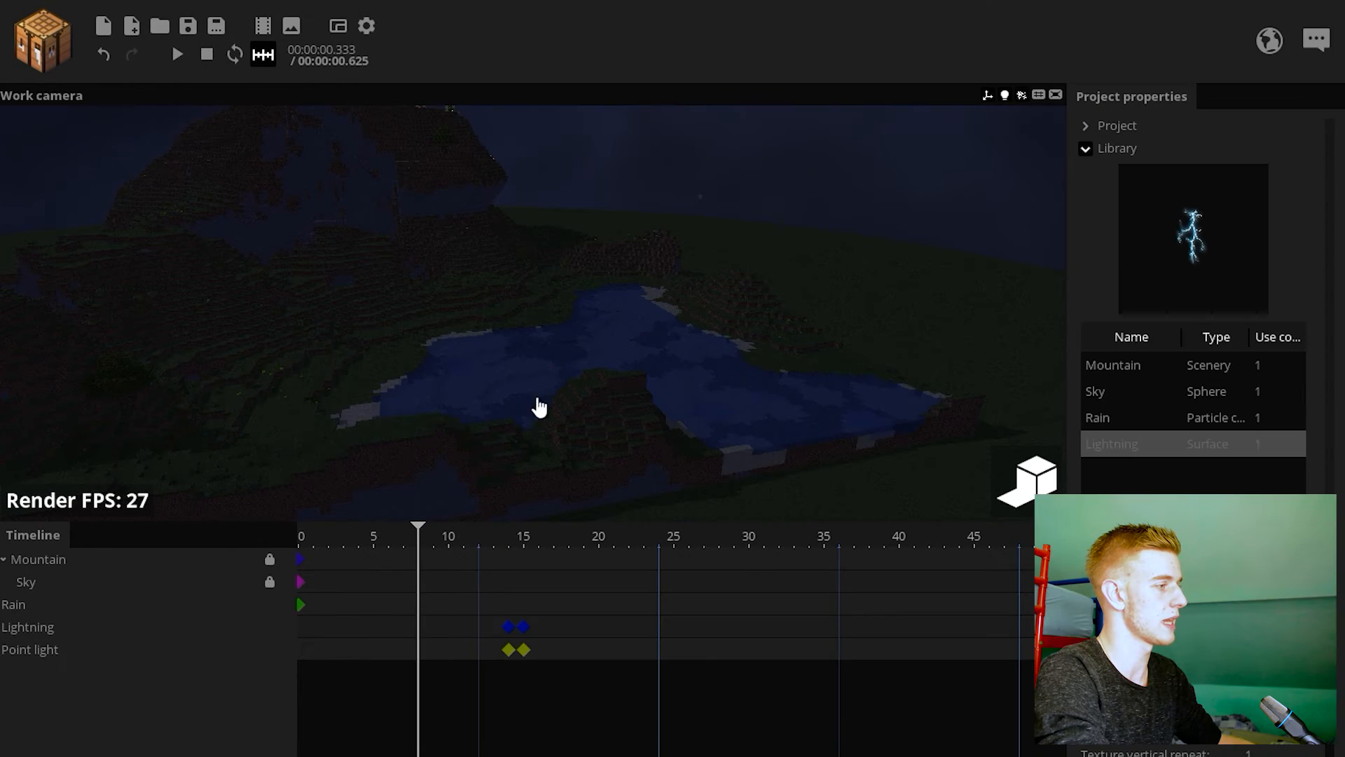
- Keyframe the Lightning's alpha to 0% at frame 43 to fade out the bolt
right_drag(500, 379, 500, 378)
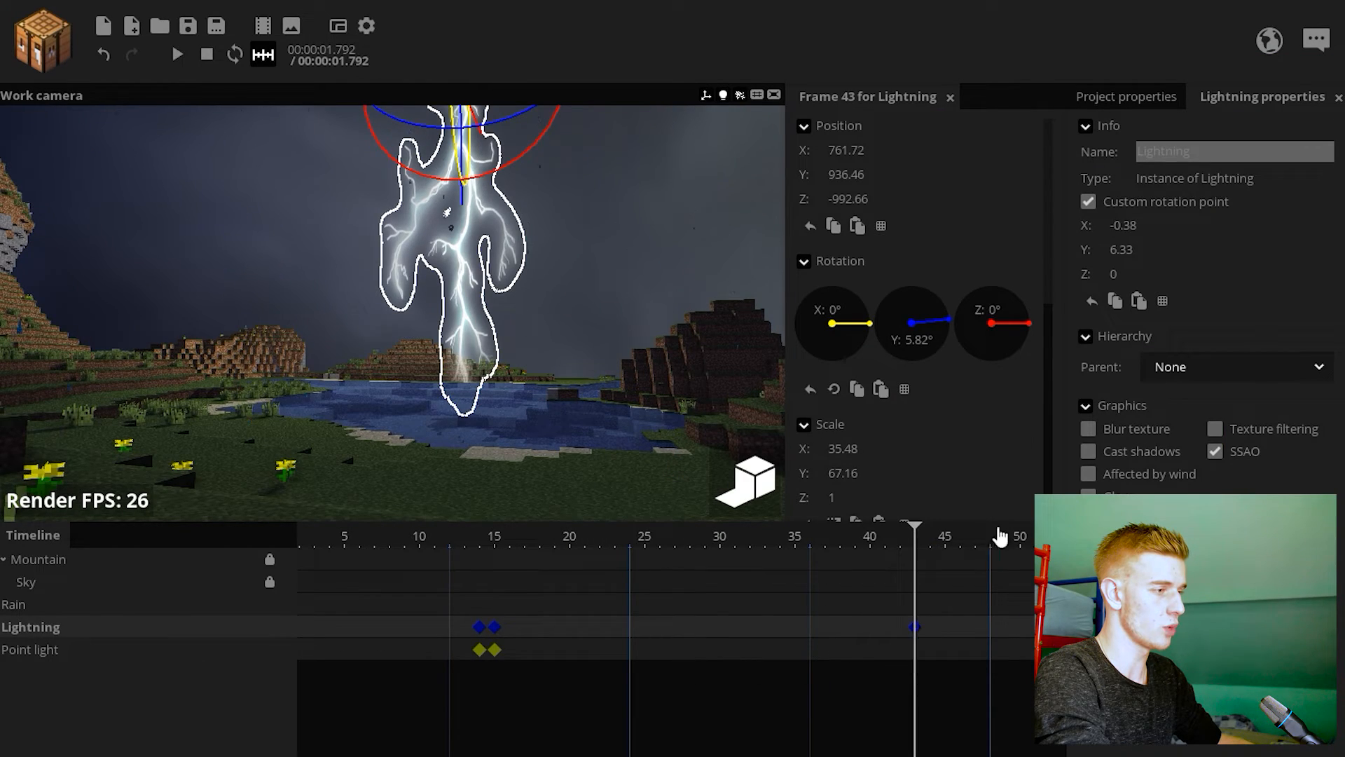
scroll(1007, 389, down, 3)
drag(972, 386, 815, 390)
- Set the Lightning's frame 15 keyframe transition to Ease in (cubic) and preview the fade
click(496, 627)
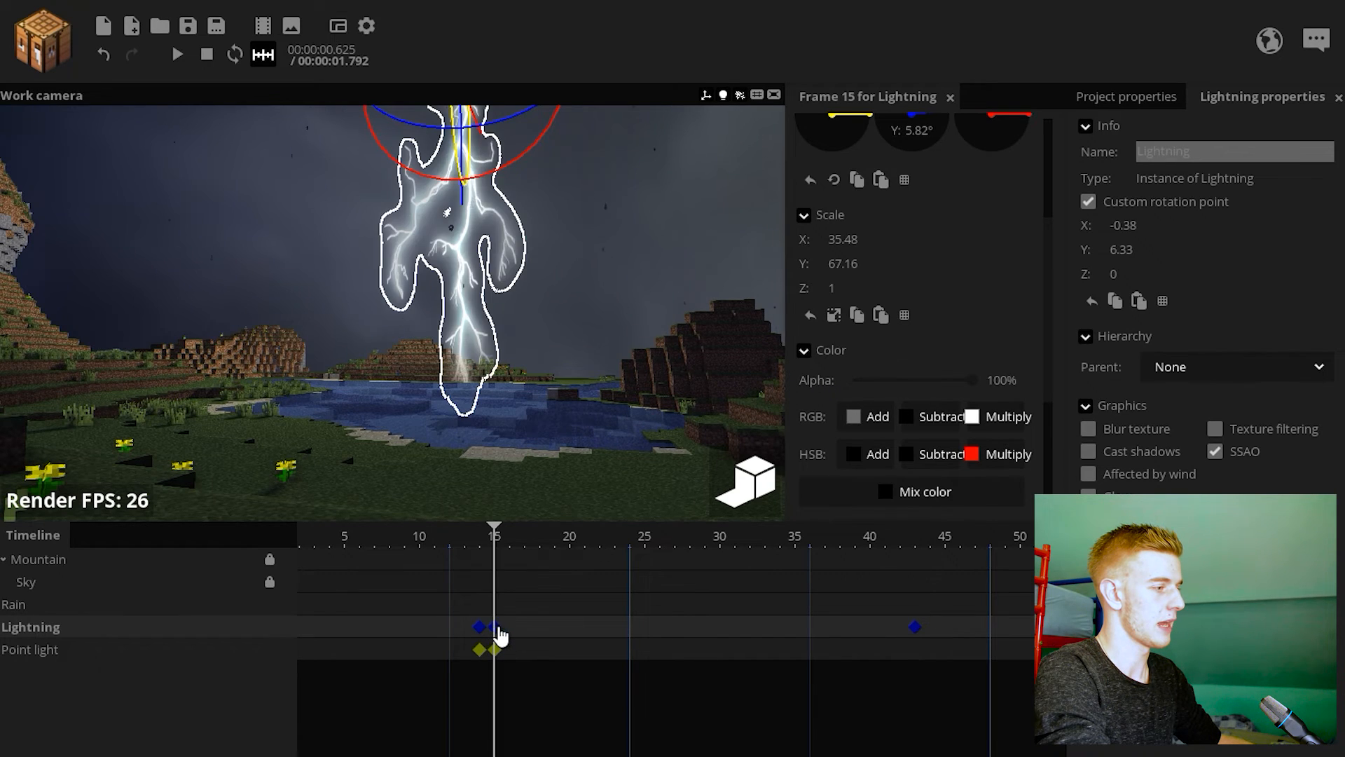
scroll(1016, 453, down, 3)
click(1016, 452)
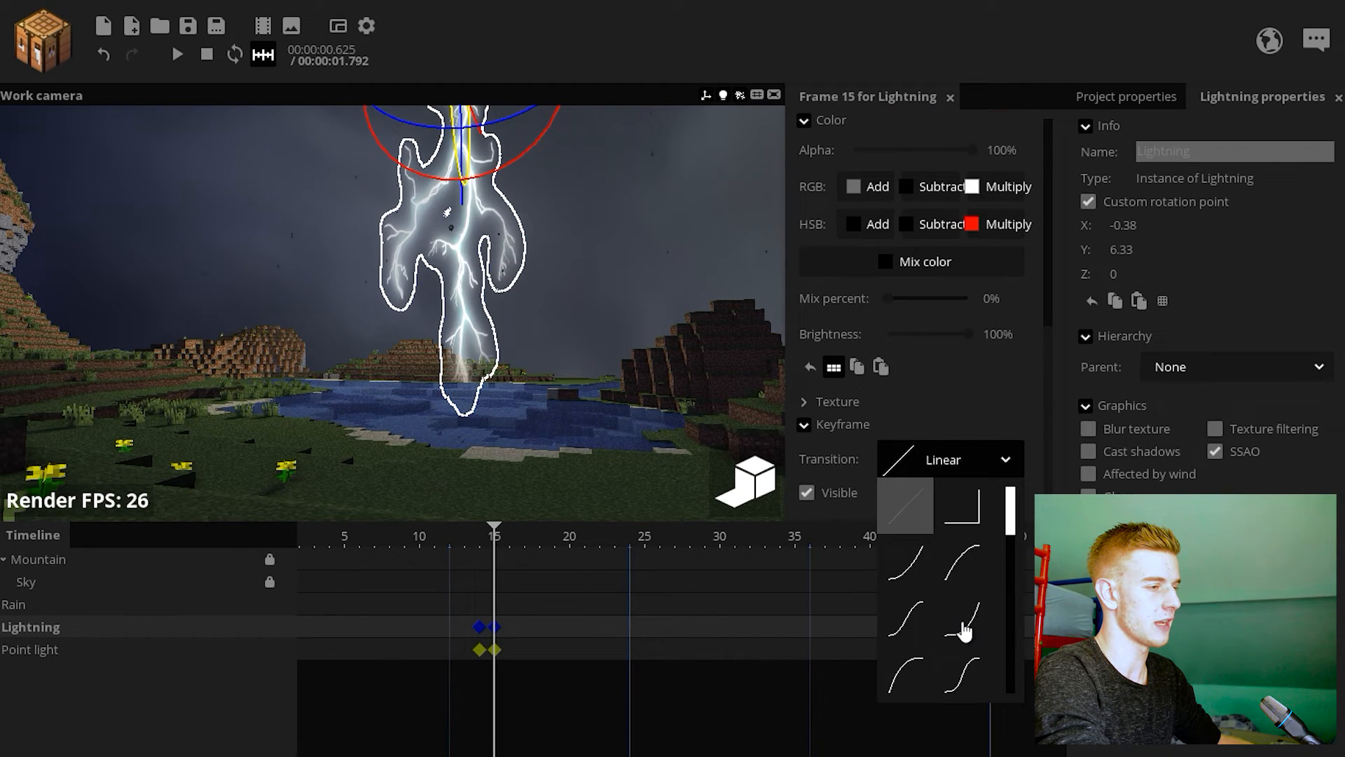
click(963, 620)
click(658, 225)
key(space)
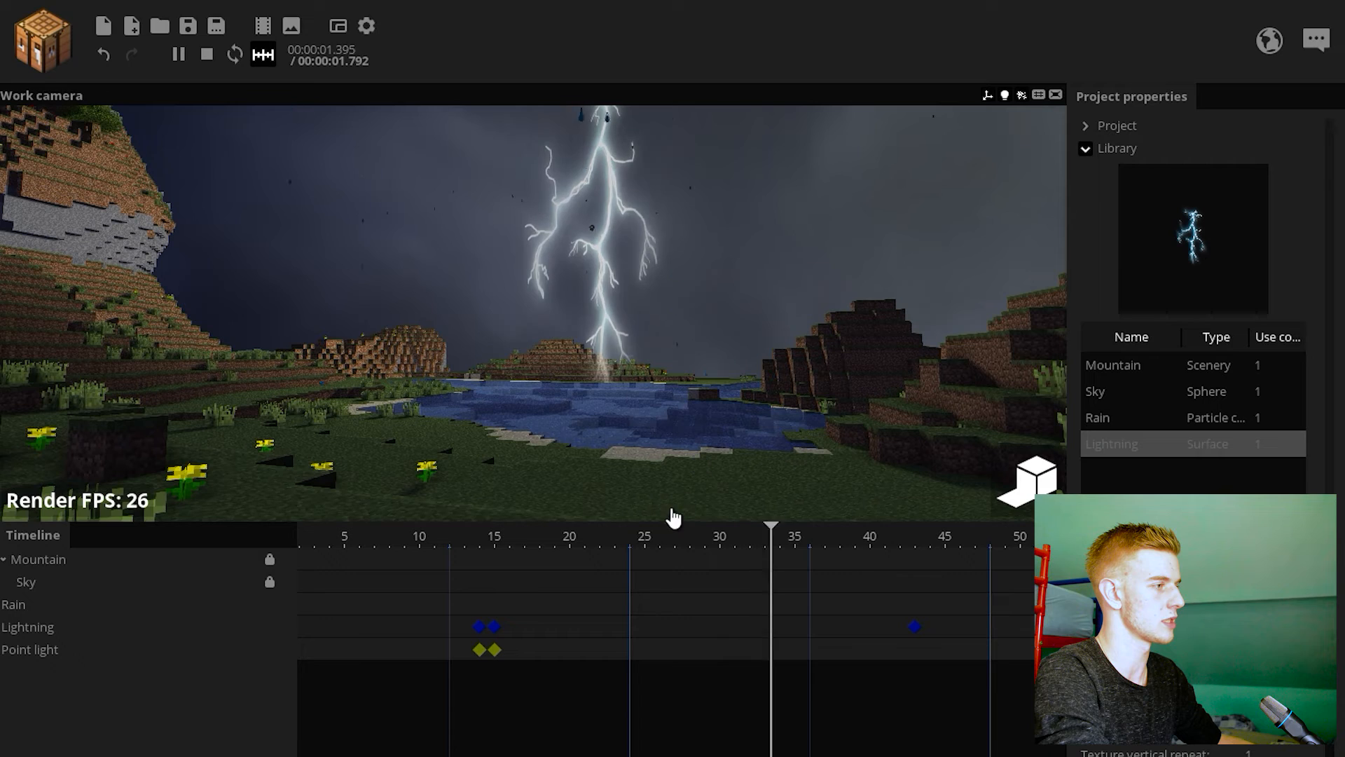
click(452, 540)
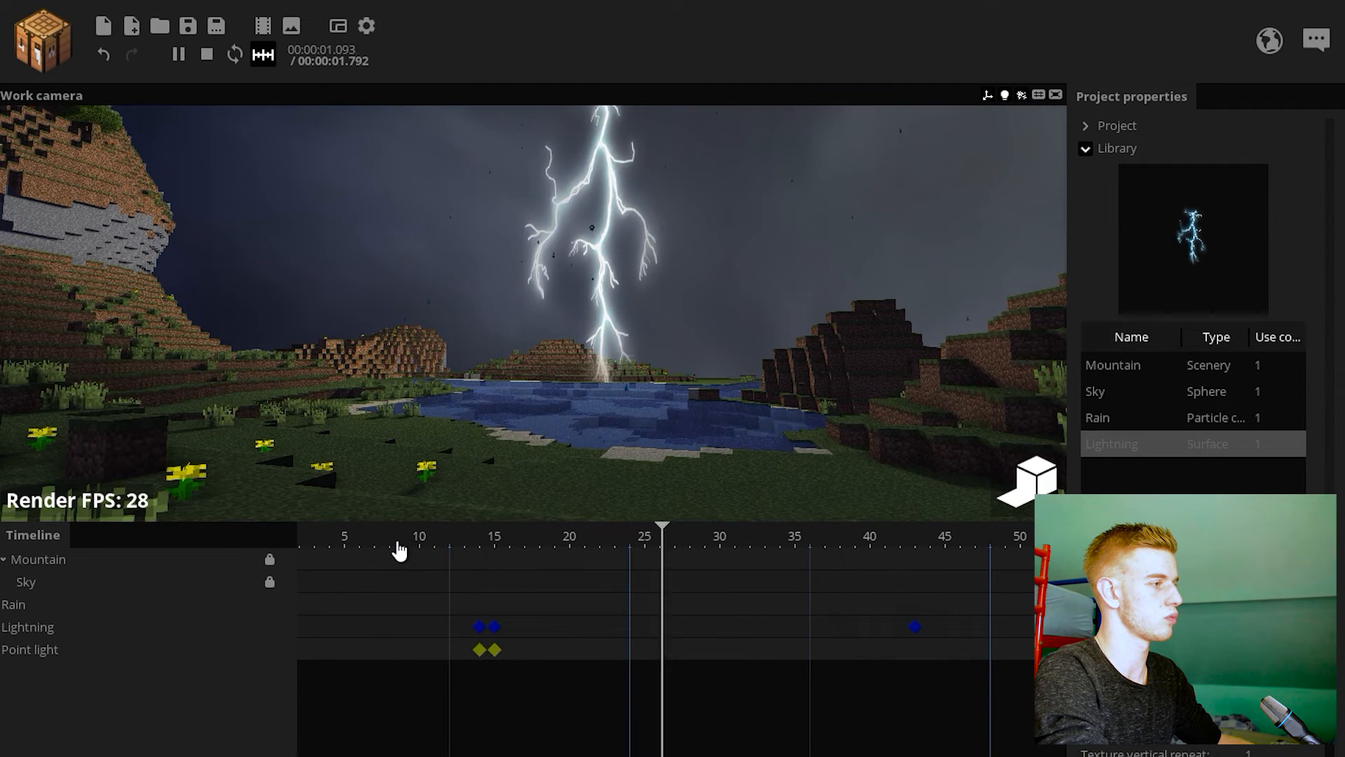
click(399, 543)
- Keyframe the point light at frame 43 with its range reduced to almost zero
click(495, 650)
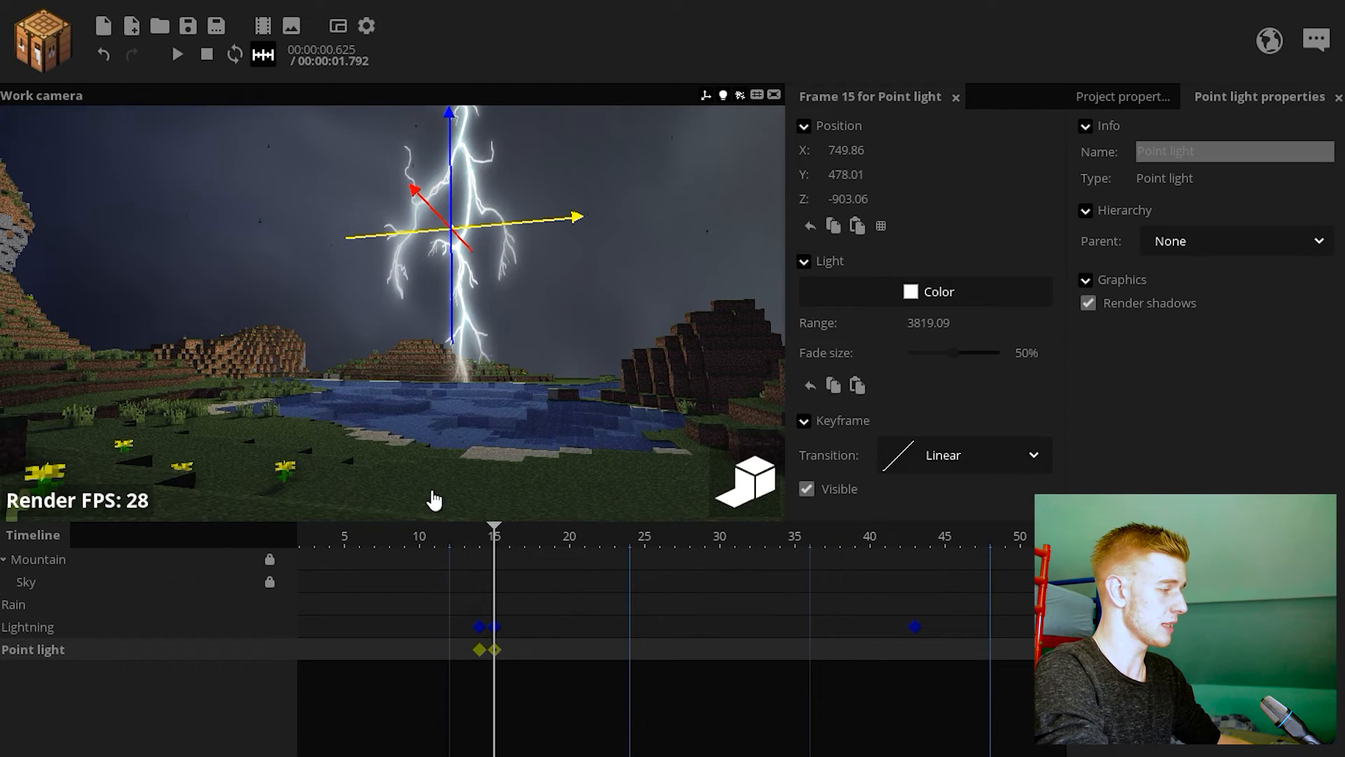
click(916, 651)
drag(942, 334, 467, 340)
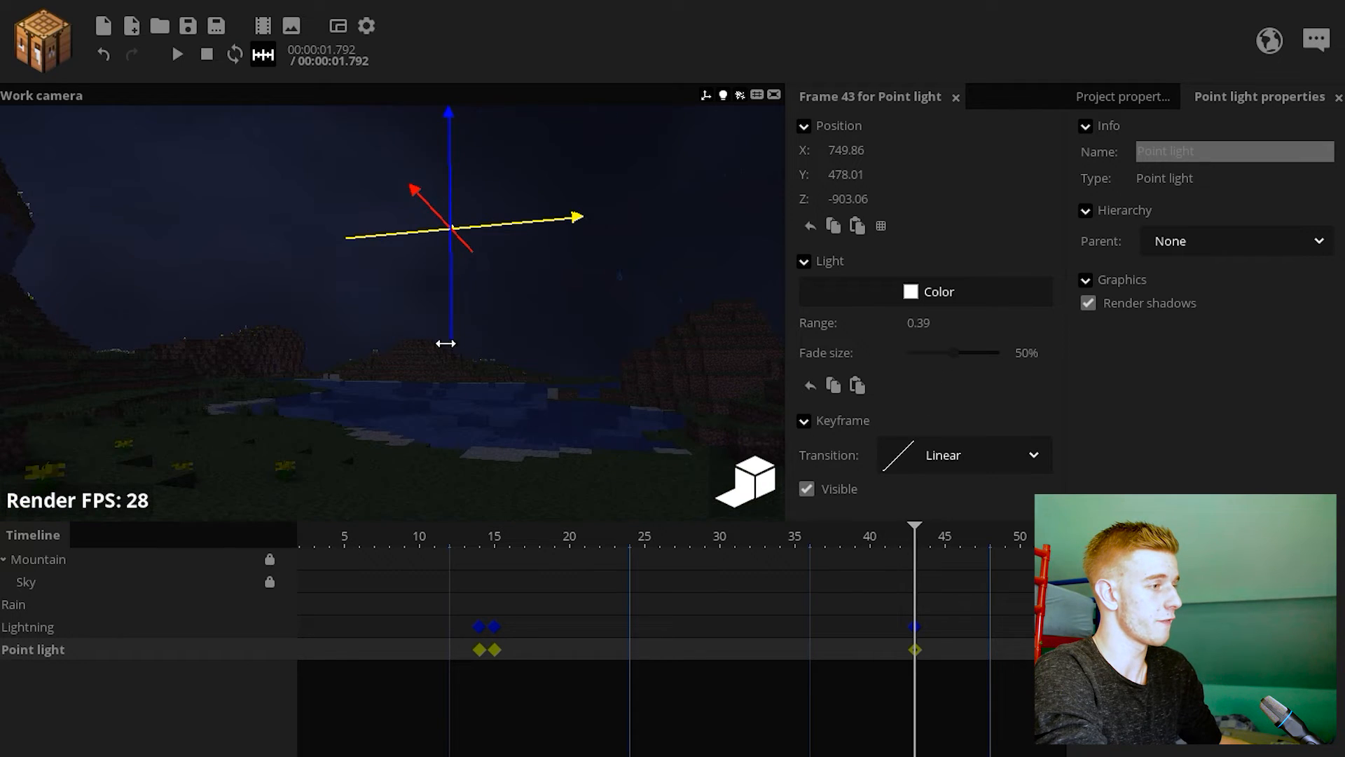
- Change the transition of the point light's frame 15 keyframe and preview the strike over the lake
click(495, 649)
click(967, 456)
click(970, 491)
click(637, 263)
drag(637, 263, 651, 355)
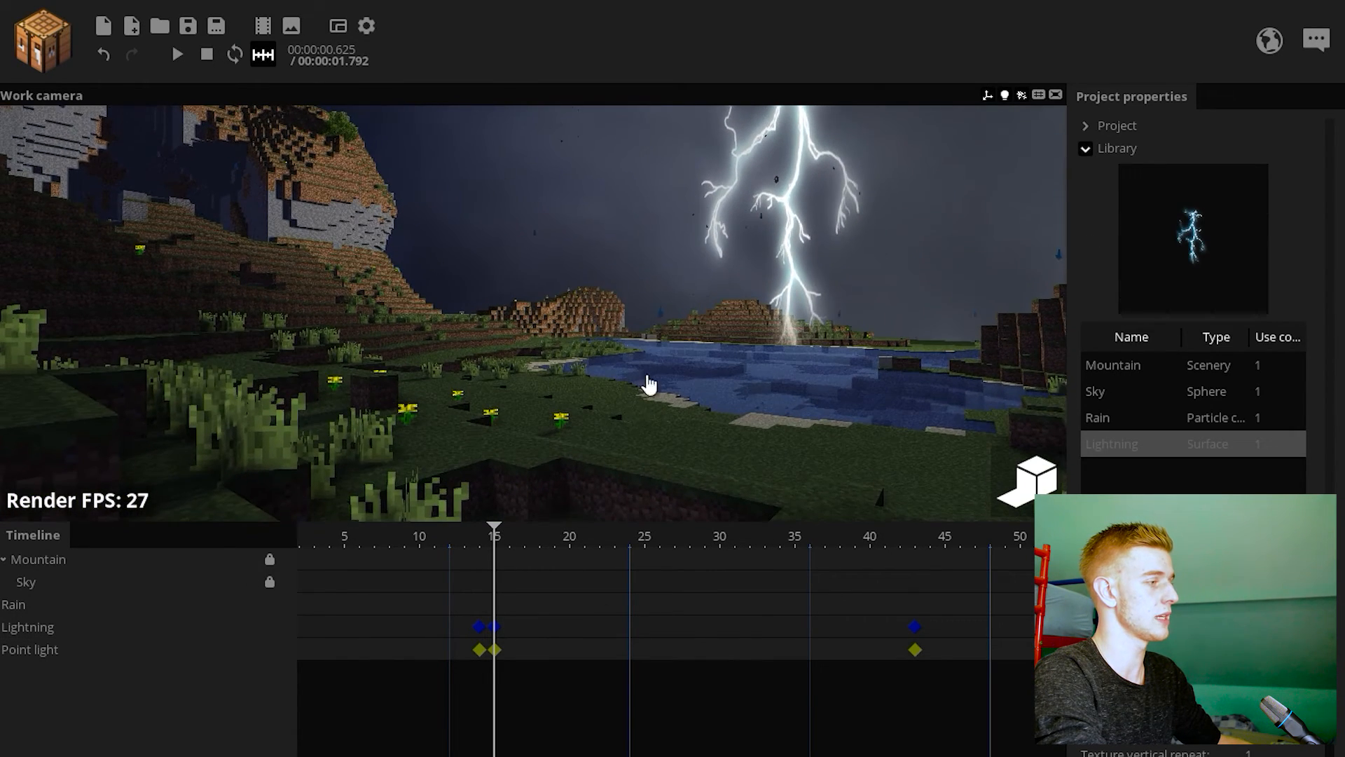
drag(494, 540, 451, 538)
drag(498, 454, 553, 424)
key(space)
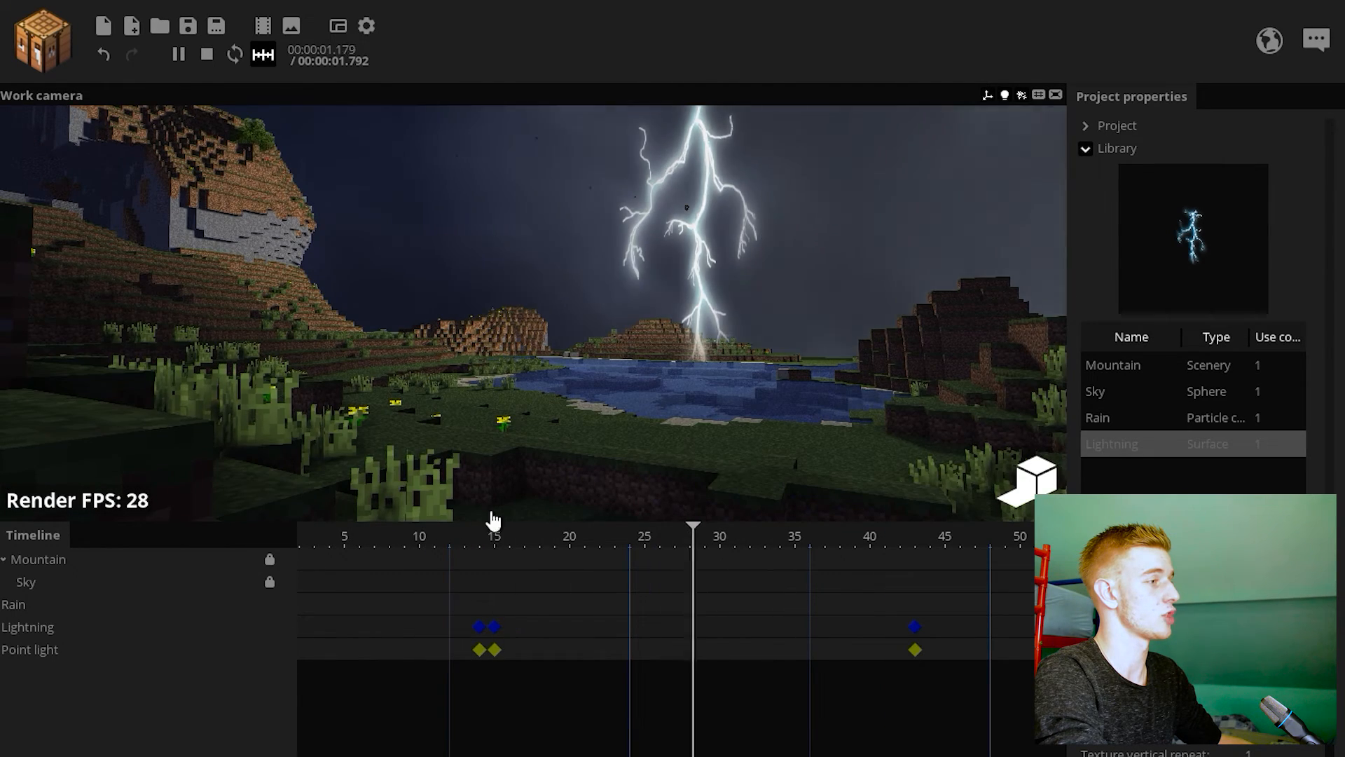
key(space)
- Add Mountain keyframes at frames 14 and 43, in line with the Lightning's keyframes
drag(638, 435, 711, 508)
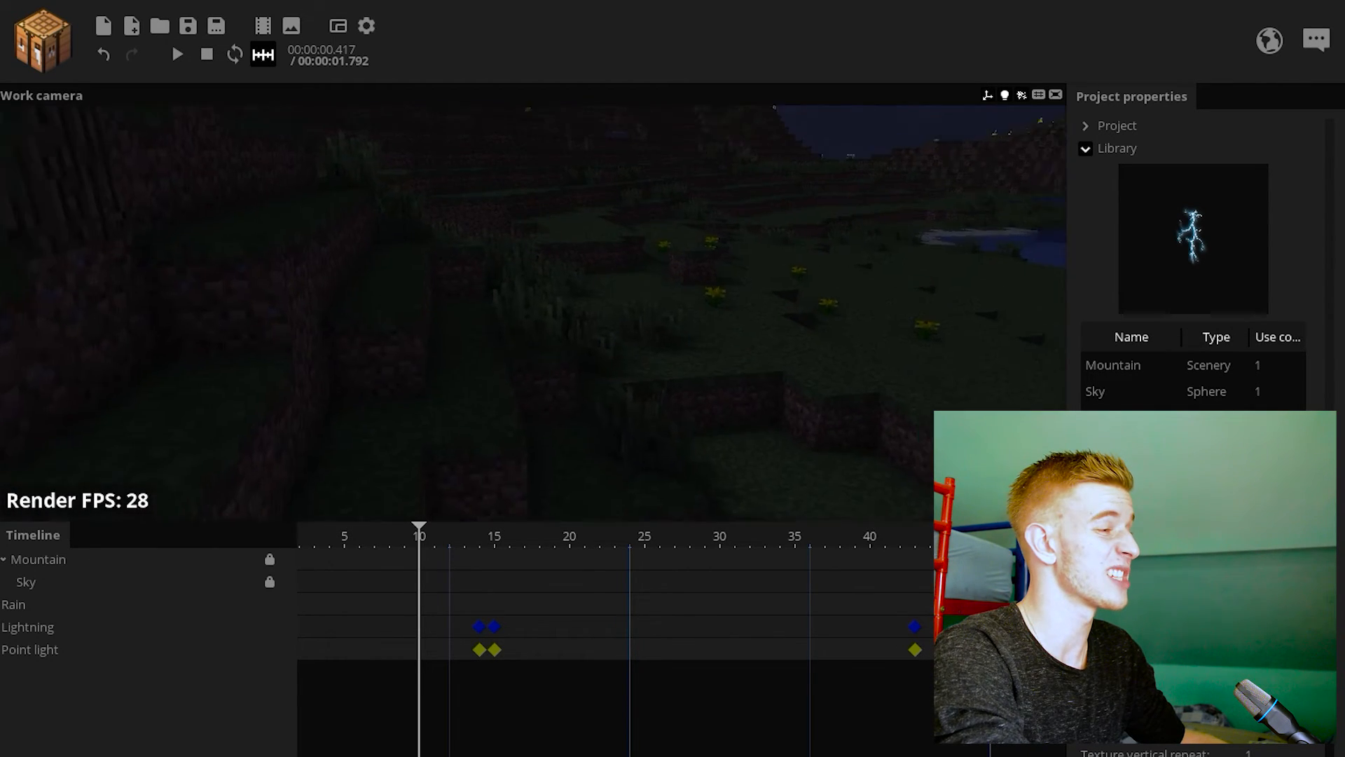
click(477, 552)
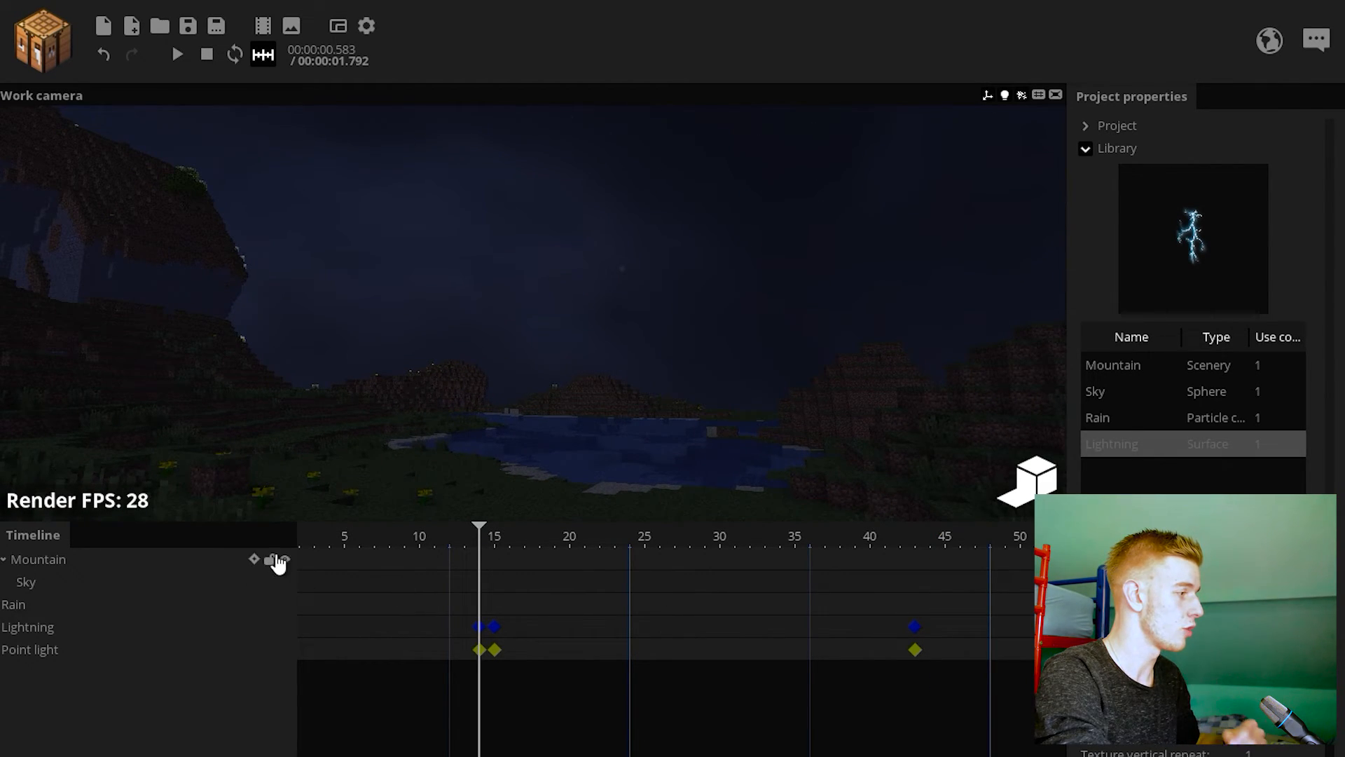
click(476, 561)
click(3, 561)
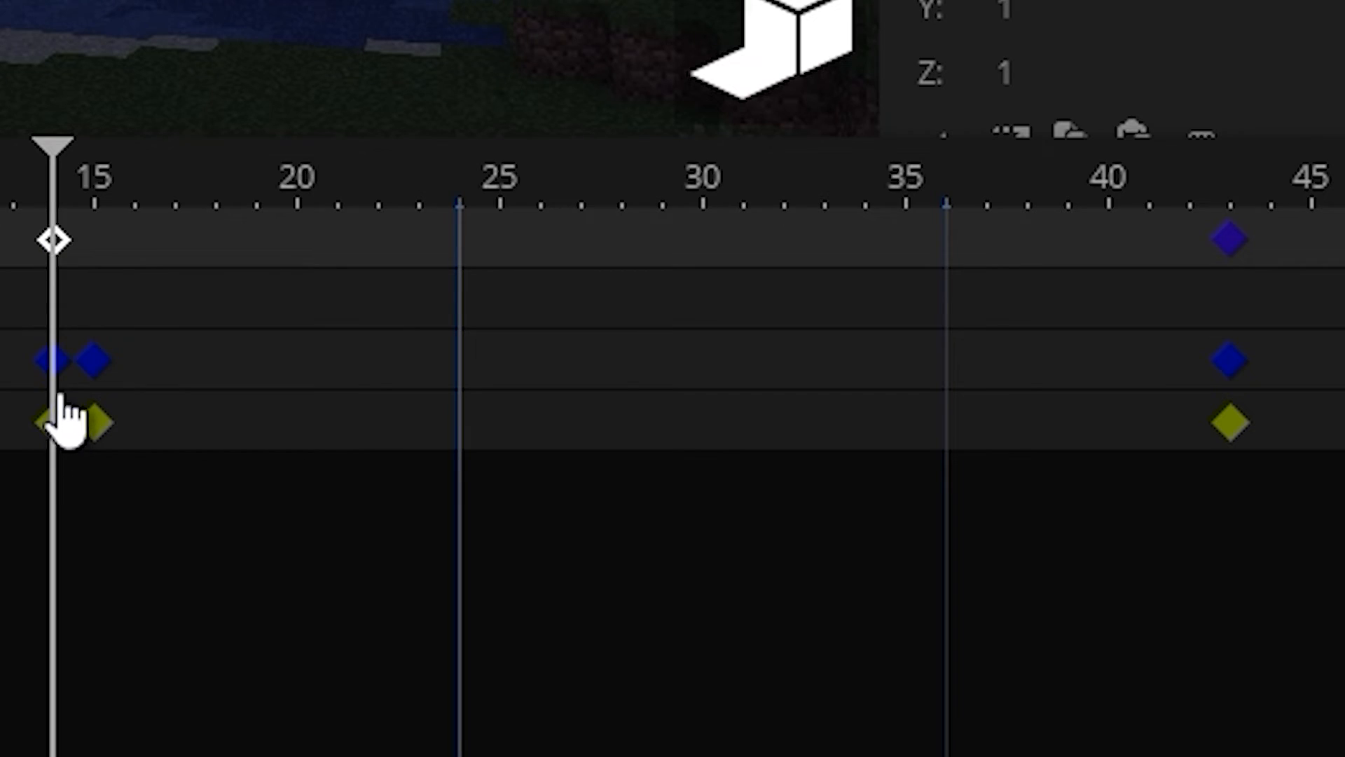
click(56, 365)
click(1232, 243)
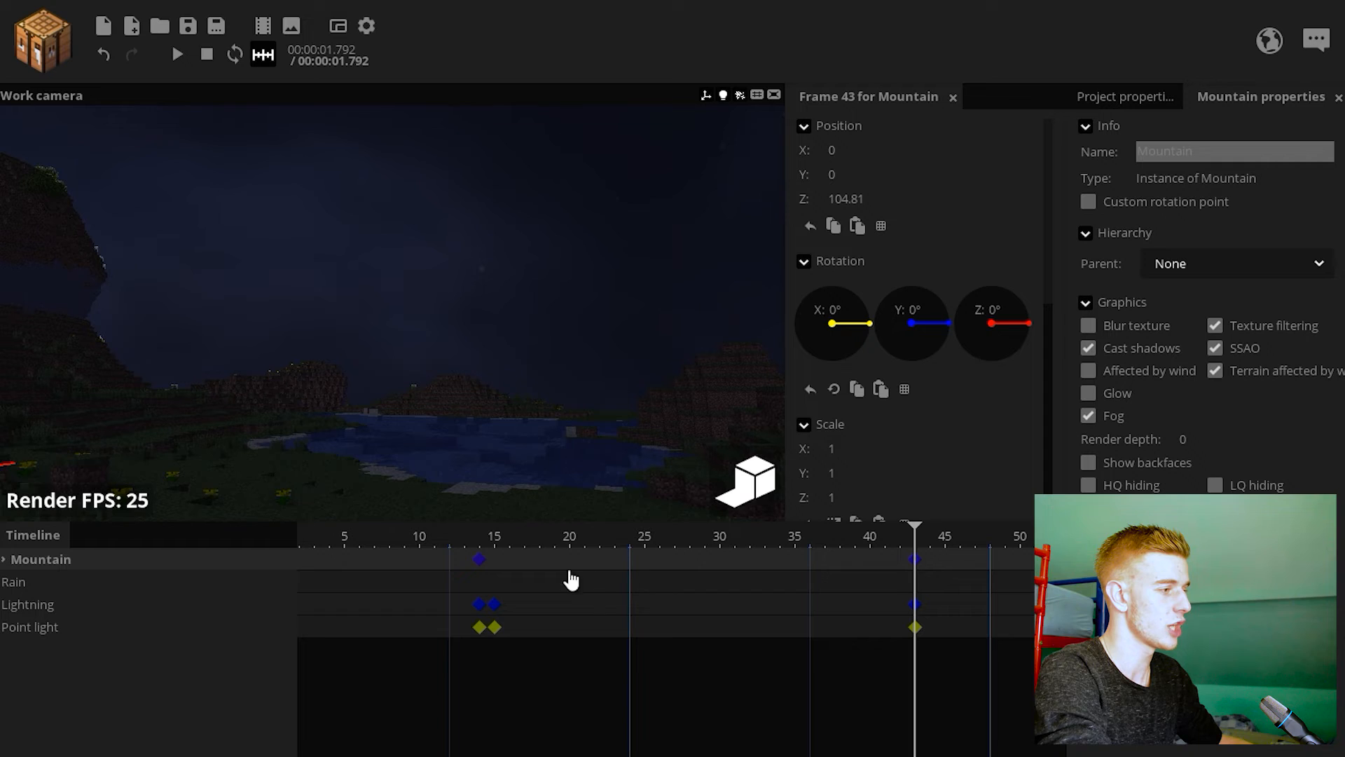
- Keyframe the Mountain's mix percent to 59% at frame 15 with an Ease in (cubic) transition
click(494, 560)
scroll(1055, 287, down, 4)
drag(894, 493, 931, 510)
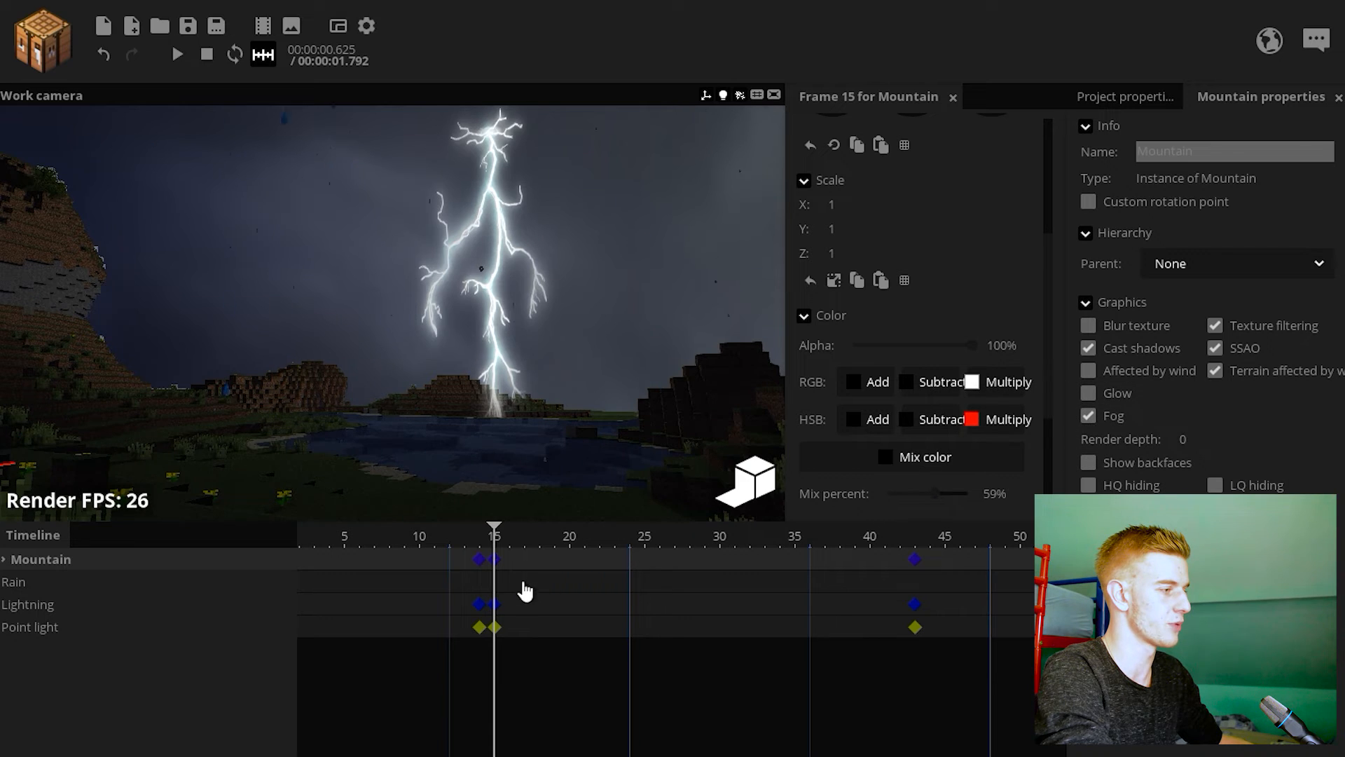
scroll(1019, 459, down, 3)
click(1009, 460)
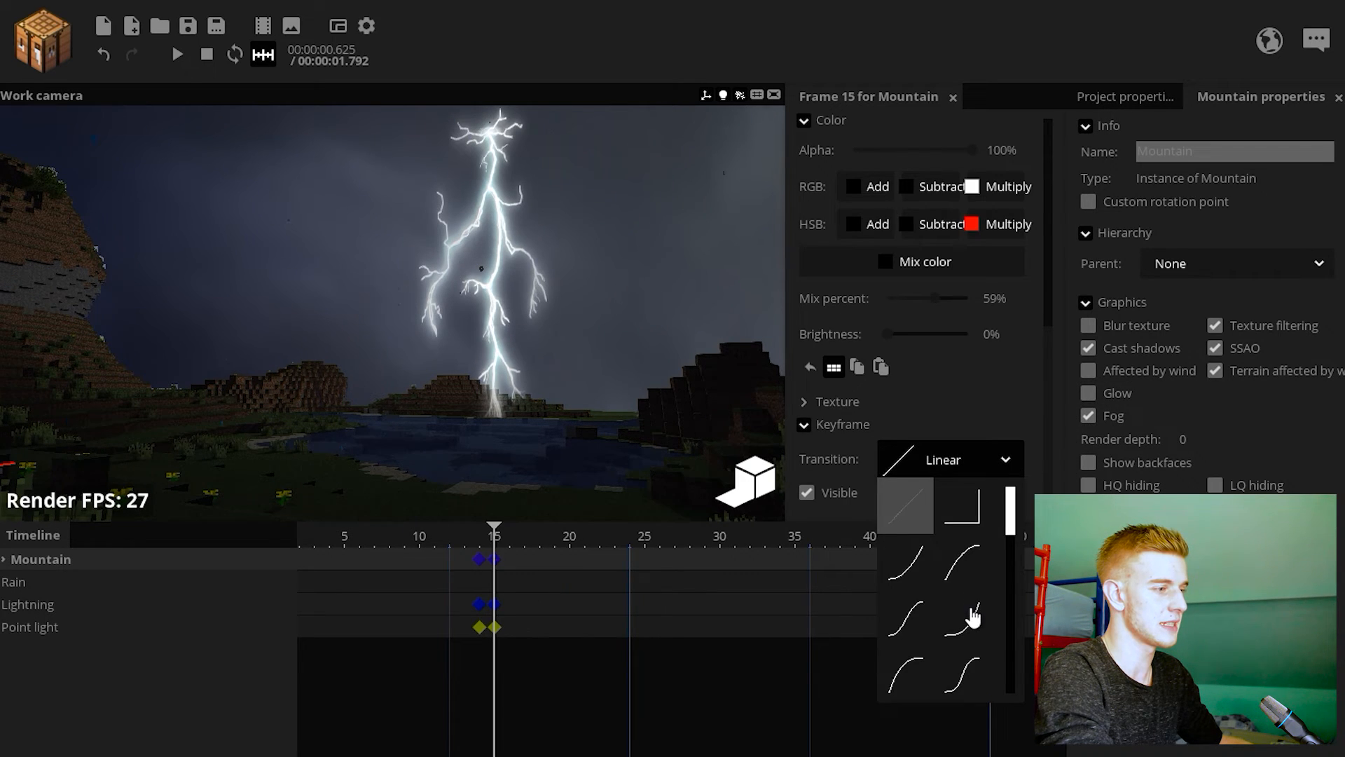
click(967, 620)
- Lock the Mountain and Sky again and play back the strike from frame 10
click(495, 557)
click(471, 548)
key(space)
key(space)
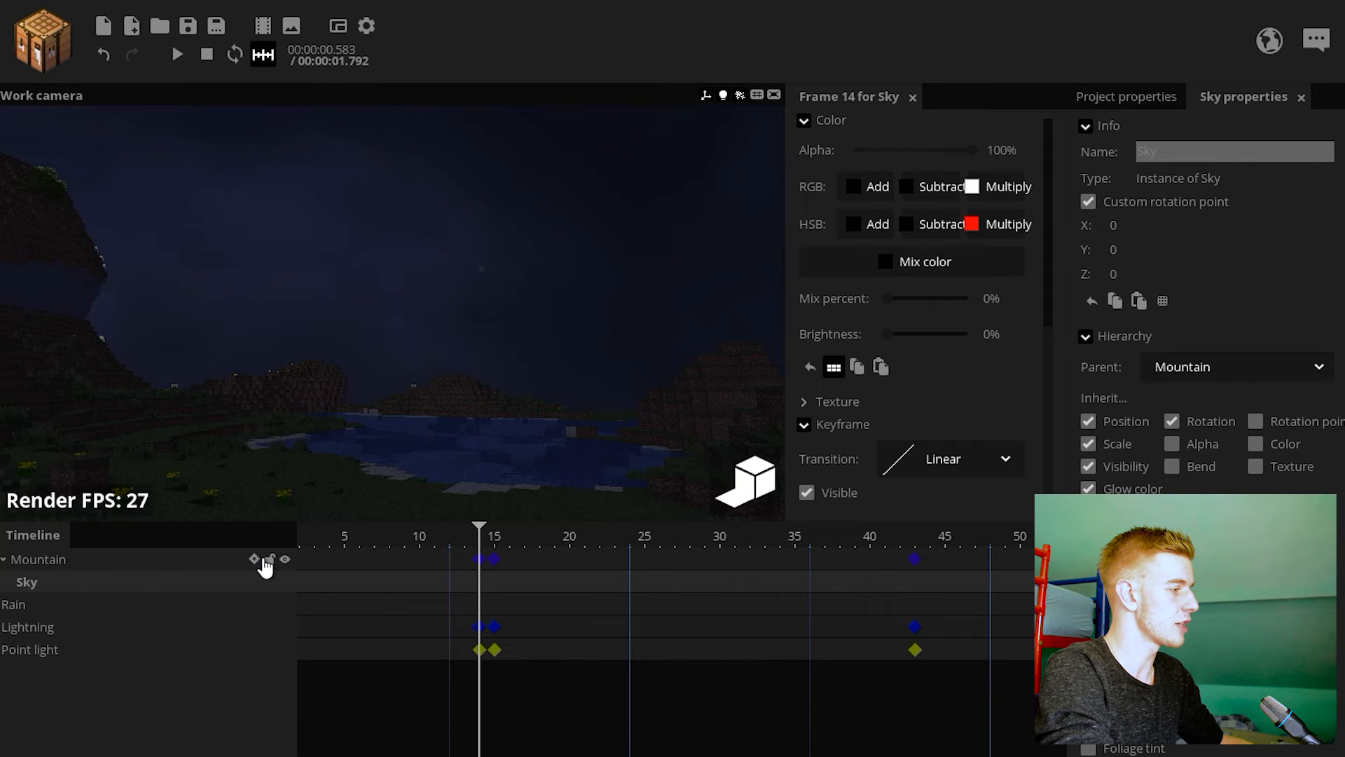
click(361, 382)
key(space)
key(space)
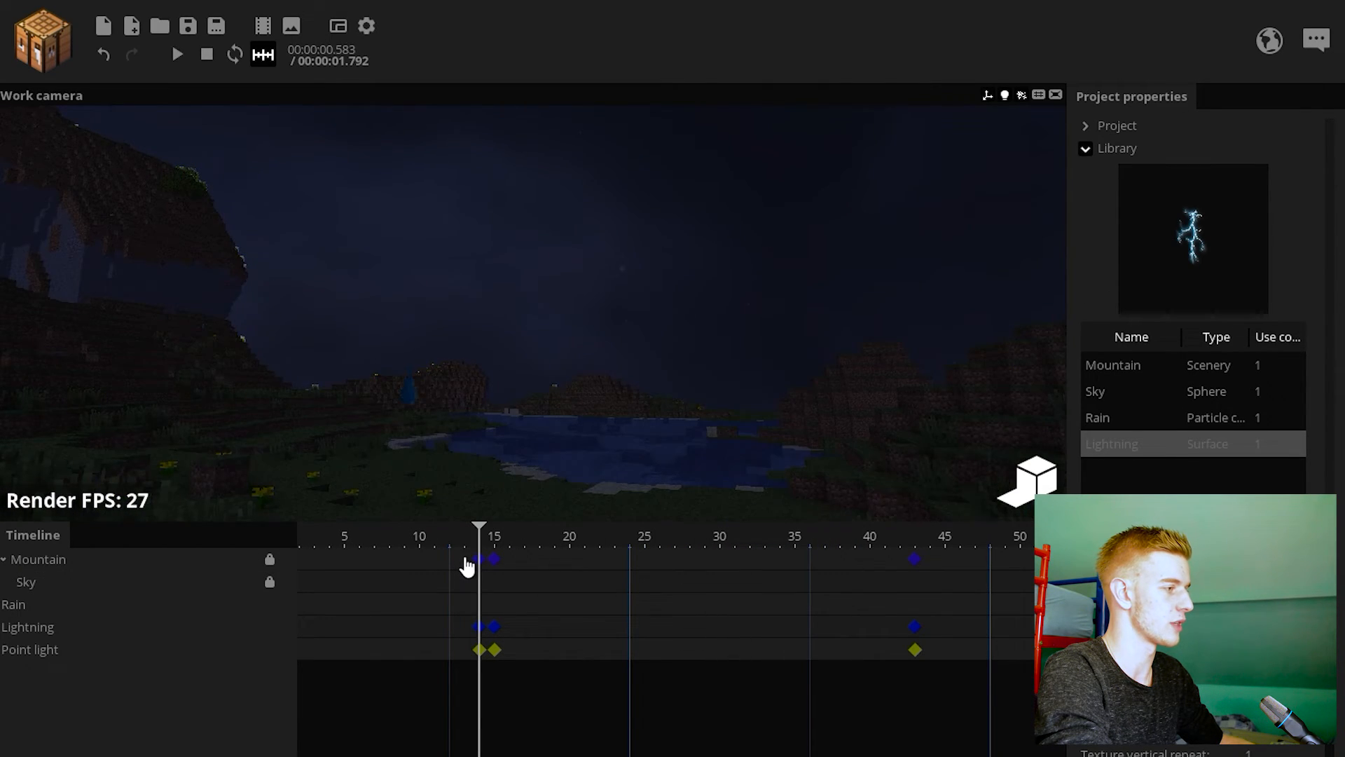
click(427, 545)
key(space)
key(space)
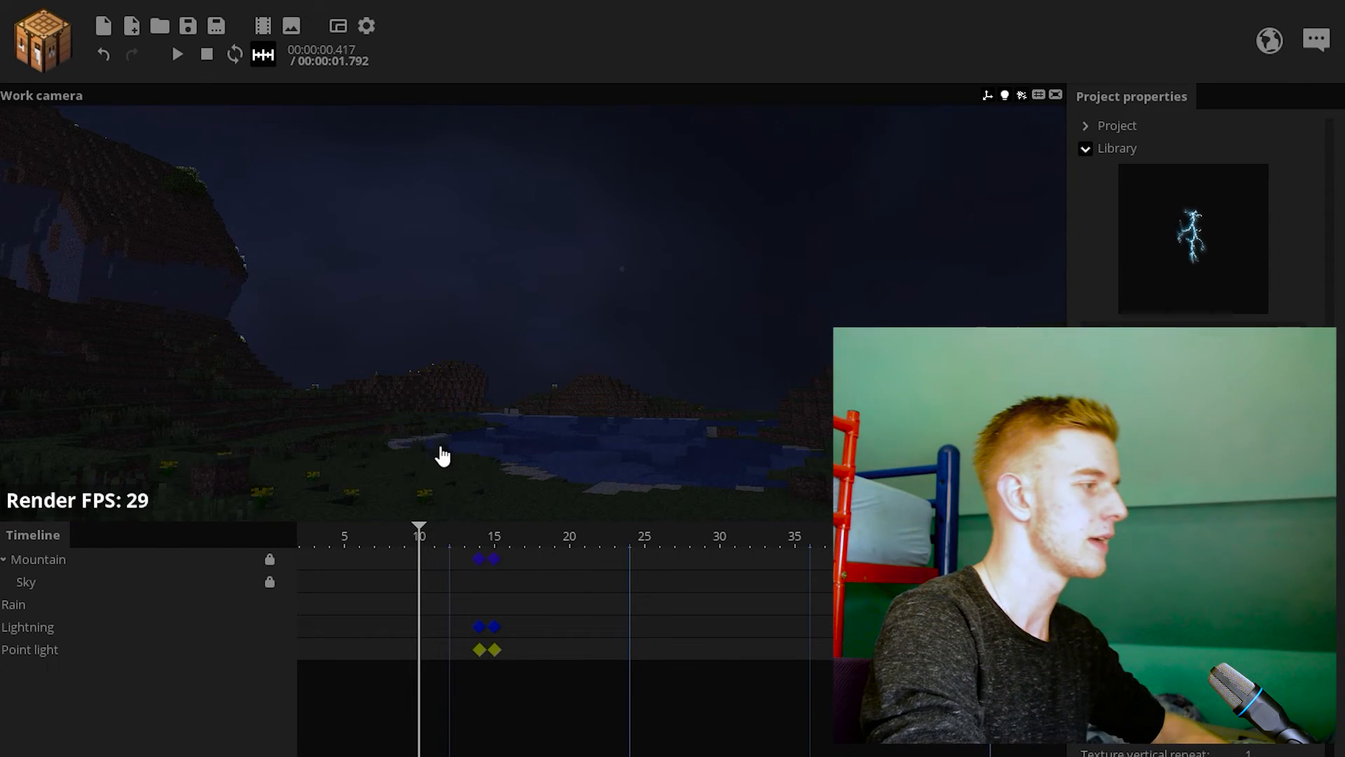
- Add a camera that frames the lightning strike over the lake
click(48, 46)
click(46, 342)
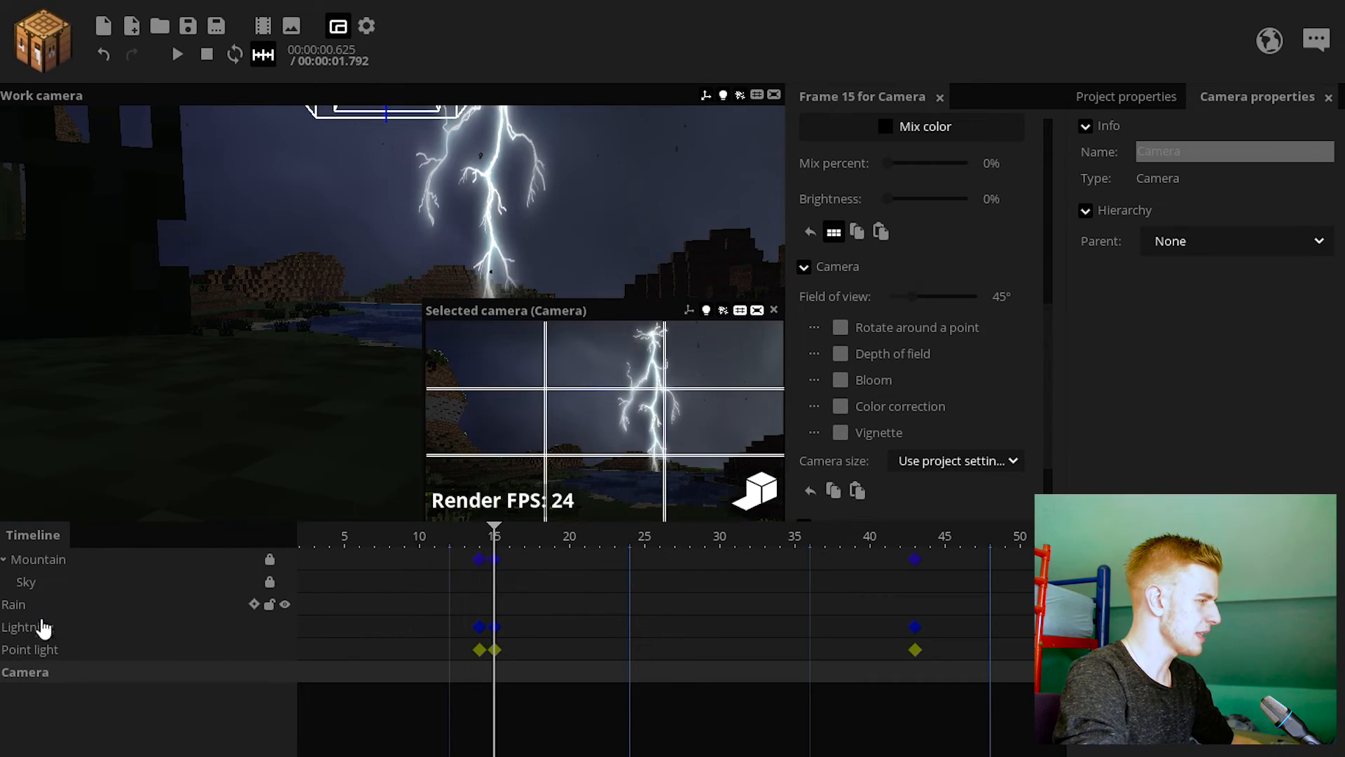
- Turn on glow for the Lightning and enlarge the active camera view
click(43, 629)
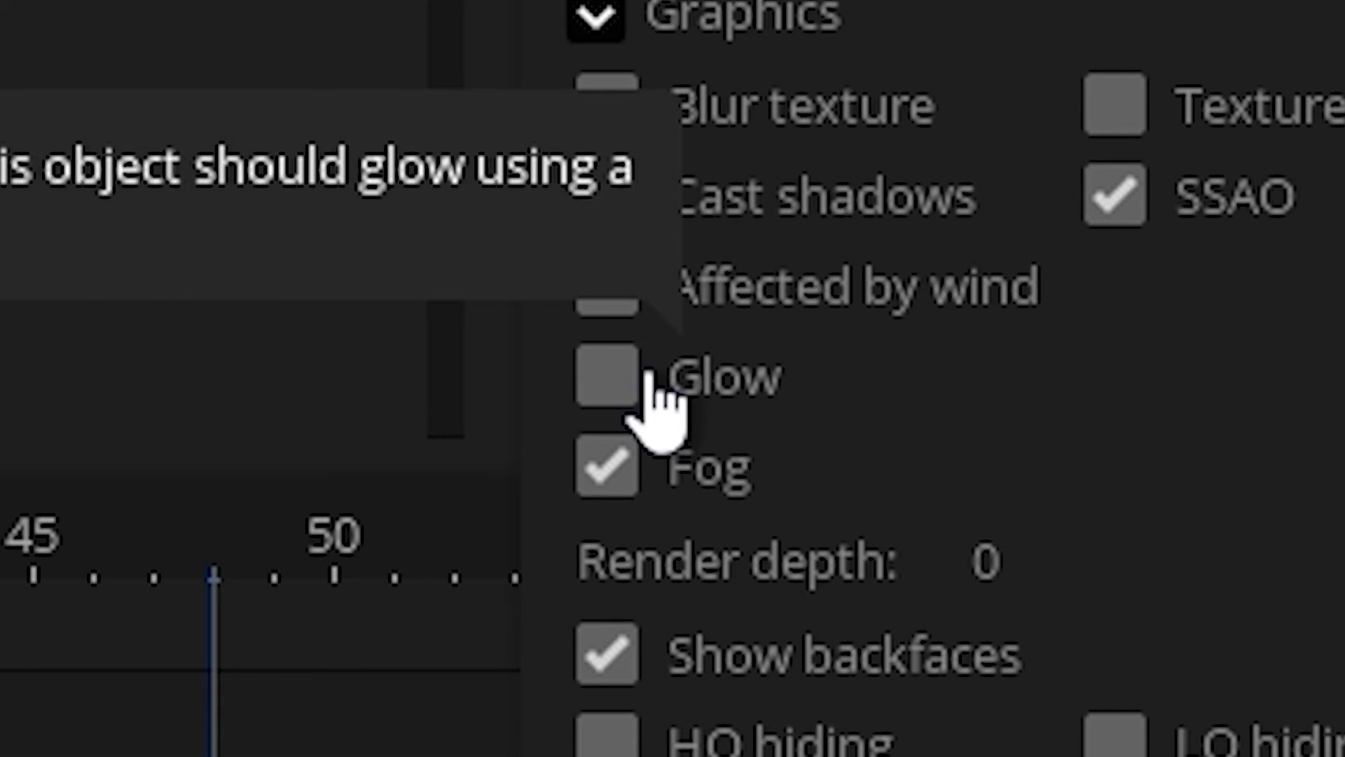
click(1090, 498)
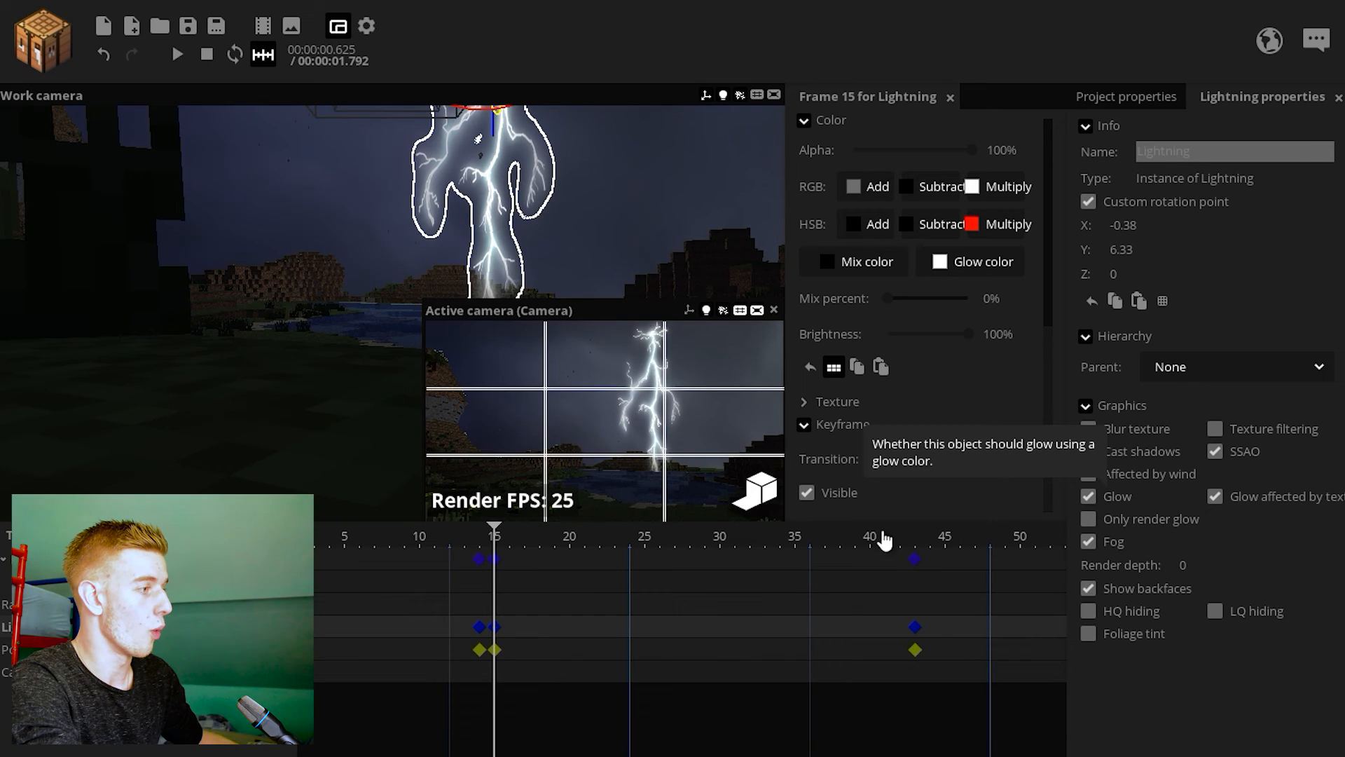
drag(424, 300, 151, 140)
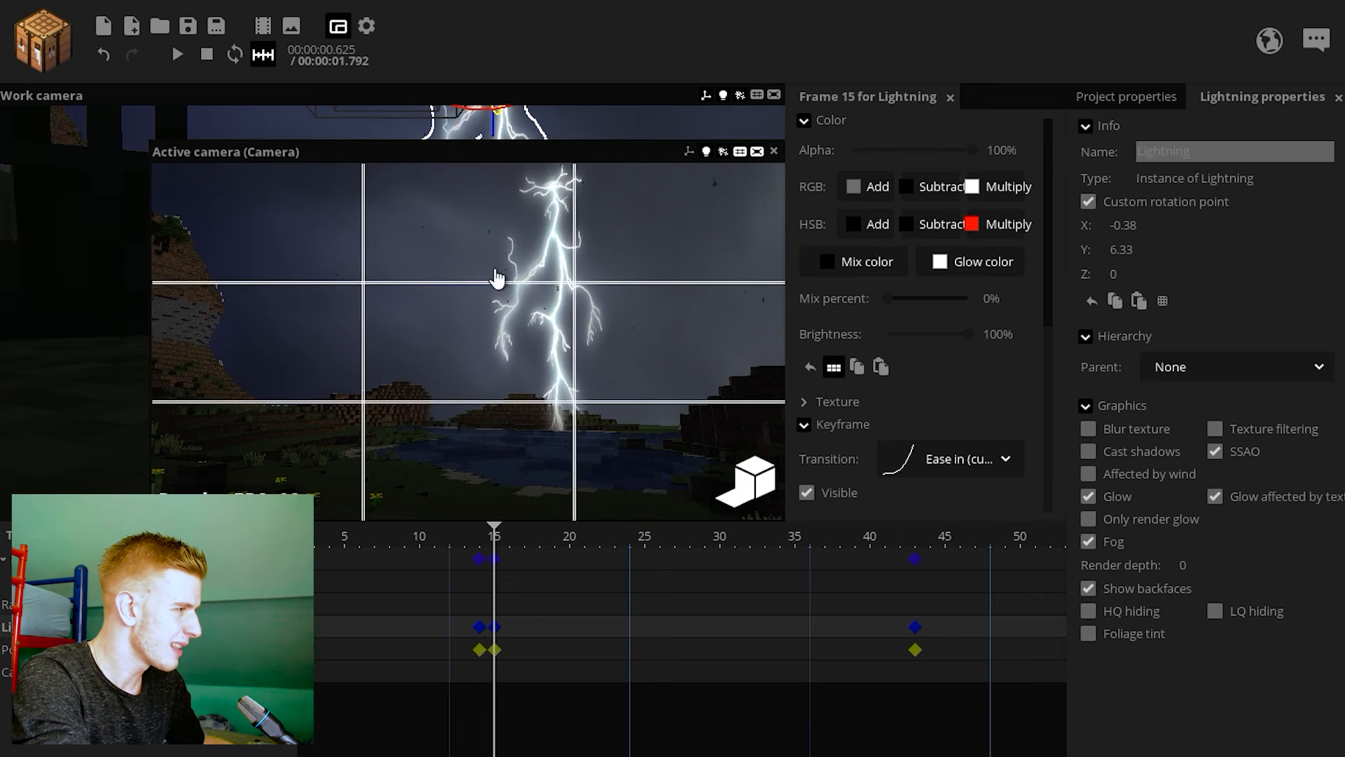
- Set the render glow radius to 31% and the glow intensity to 300%
click(366, 28)
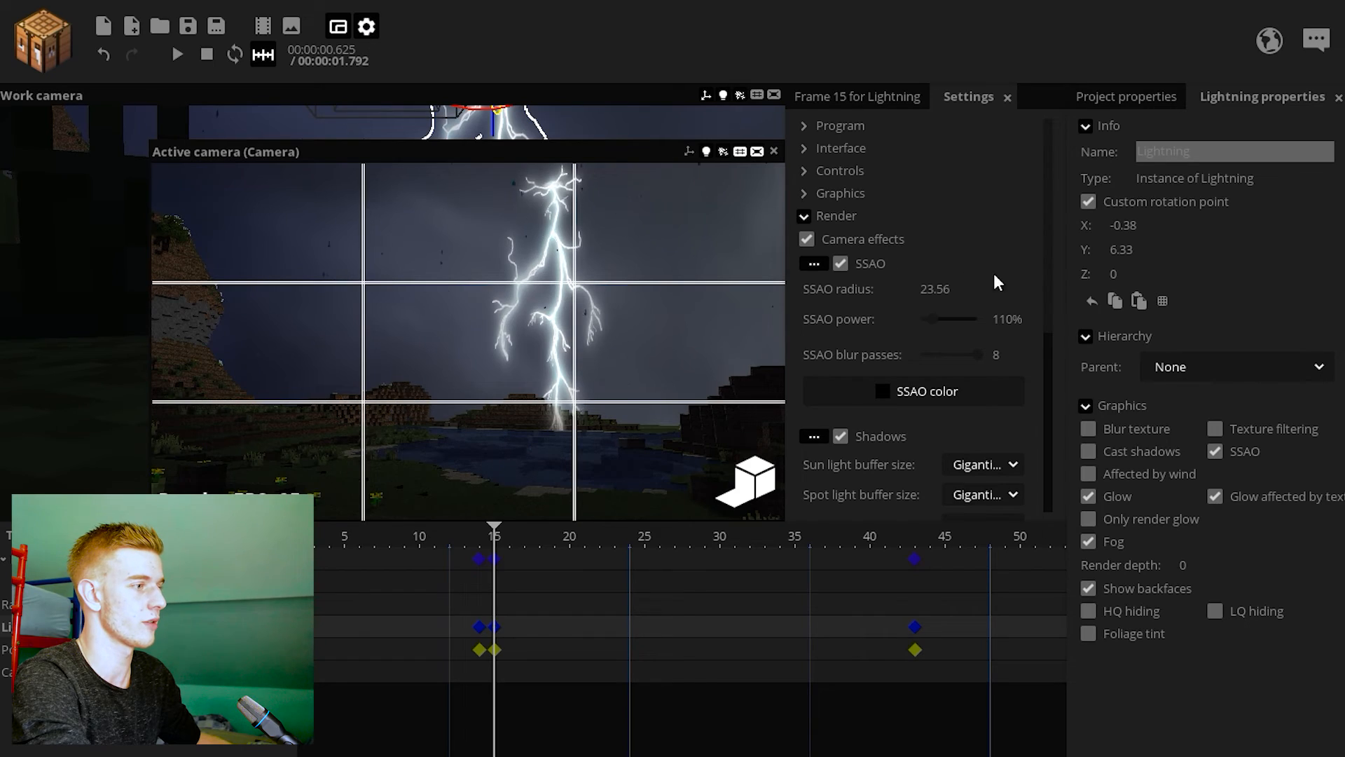
drag(1061, 292, 1061, 471)
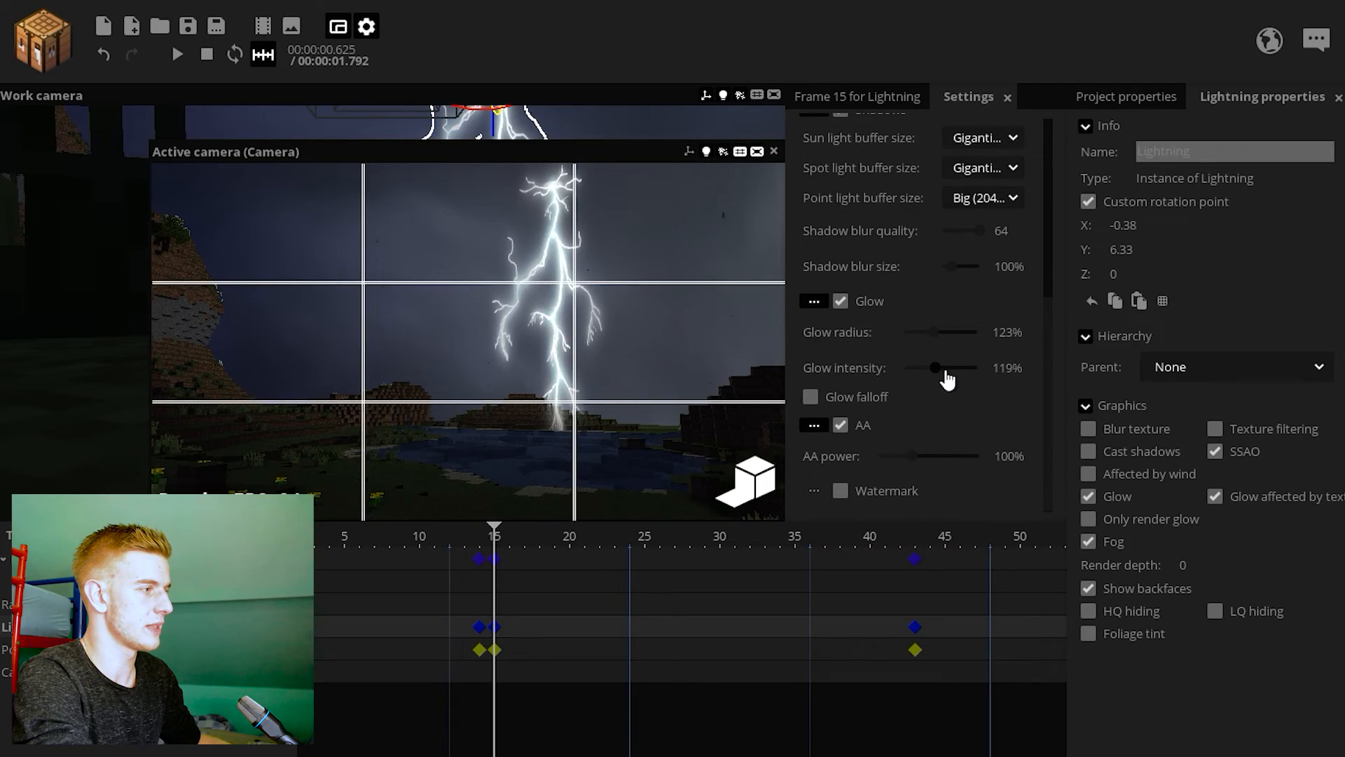
drag(936, 368, 1012, 390)
drag(939, 333, 908, 346)
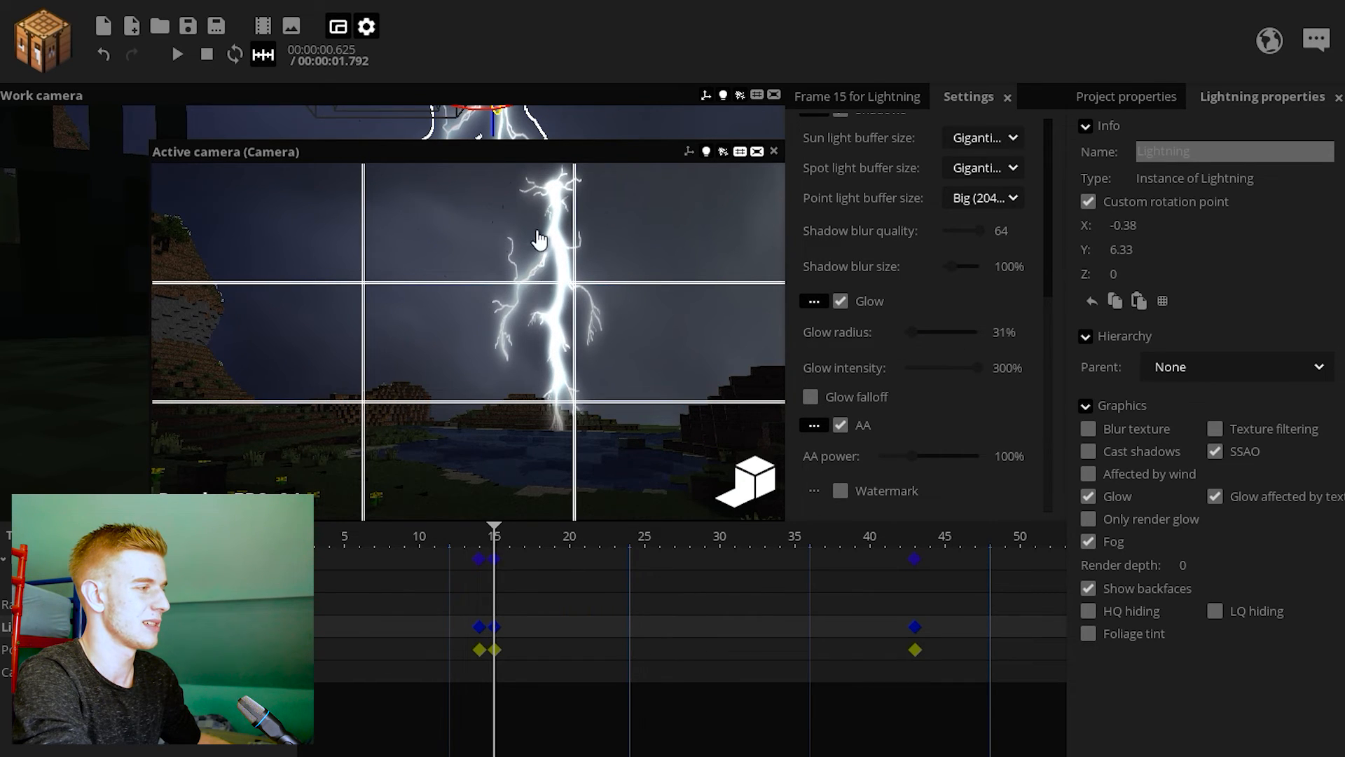
- Play back the glowing strike around frame 15, and turn off the Lightning's glow
click(465, 547)
key(space)
drag(461, 544, 489, 558)
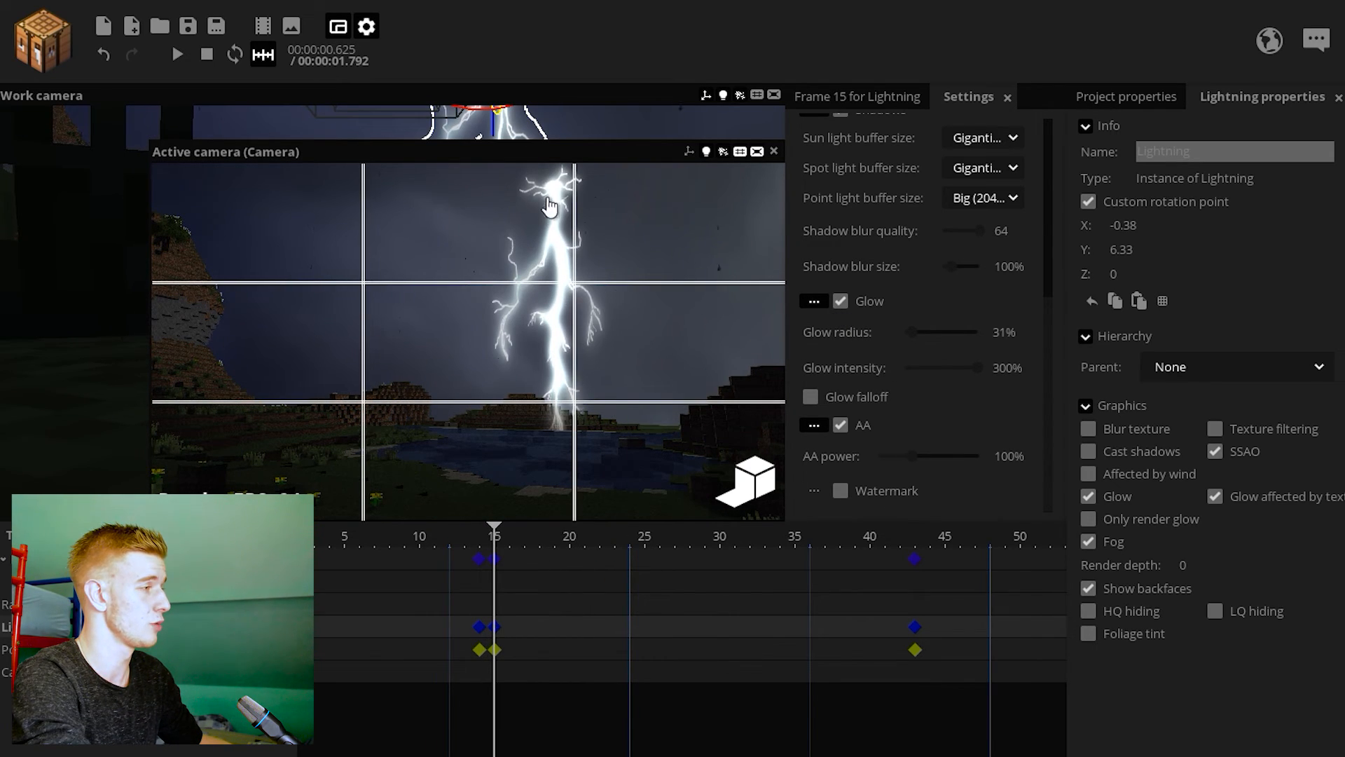
click(1089, 496)
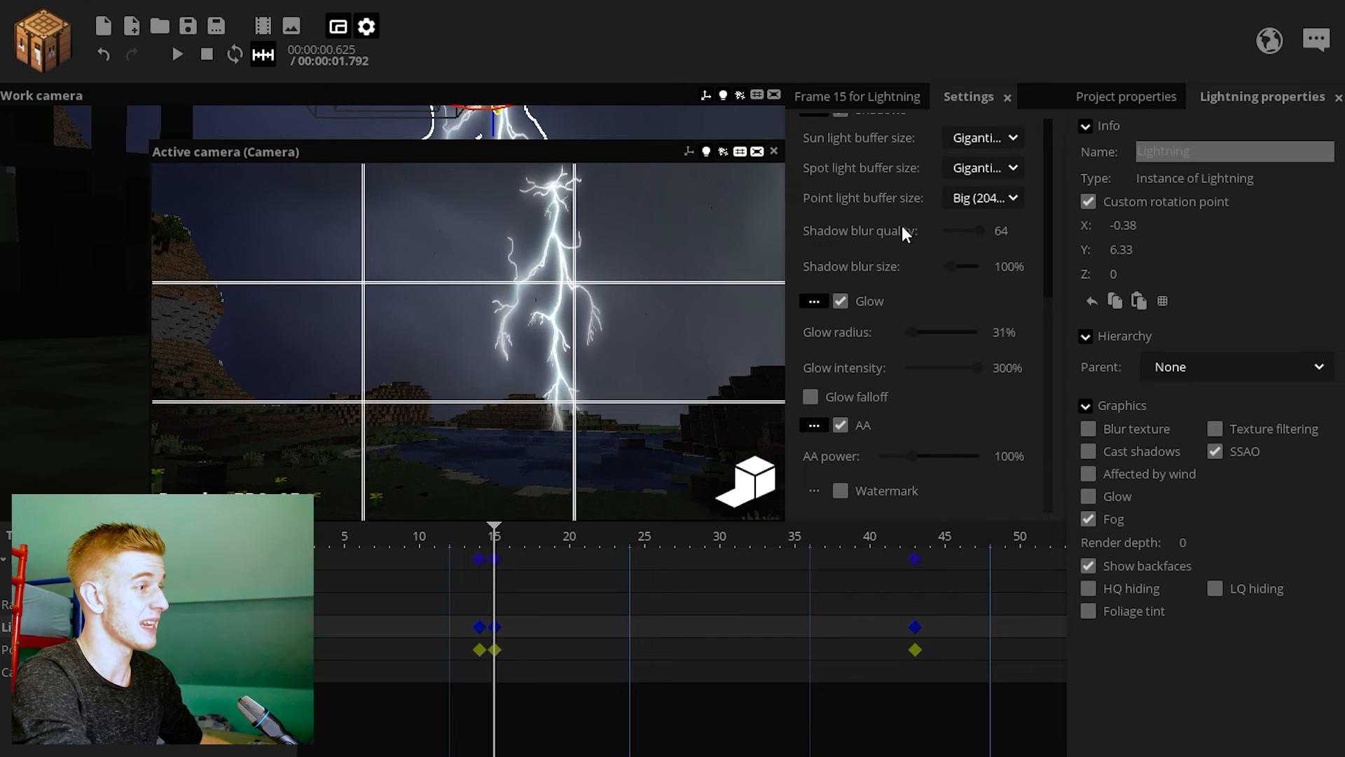
click(1007, 100)
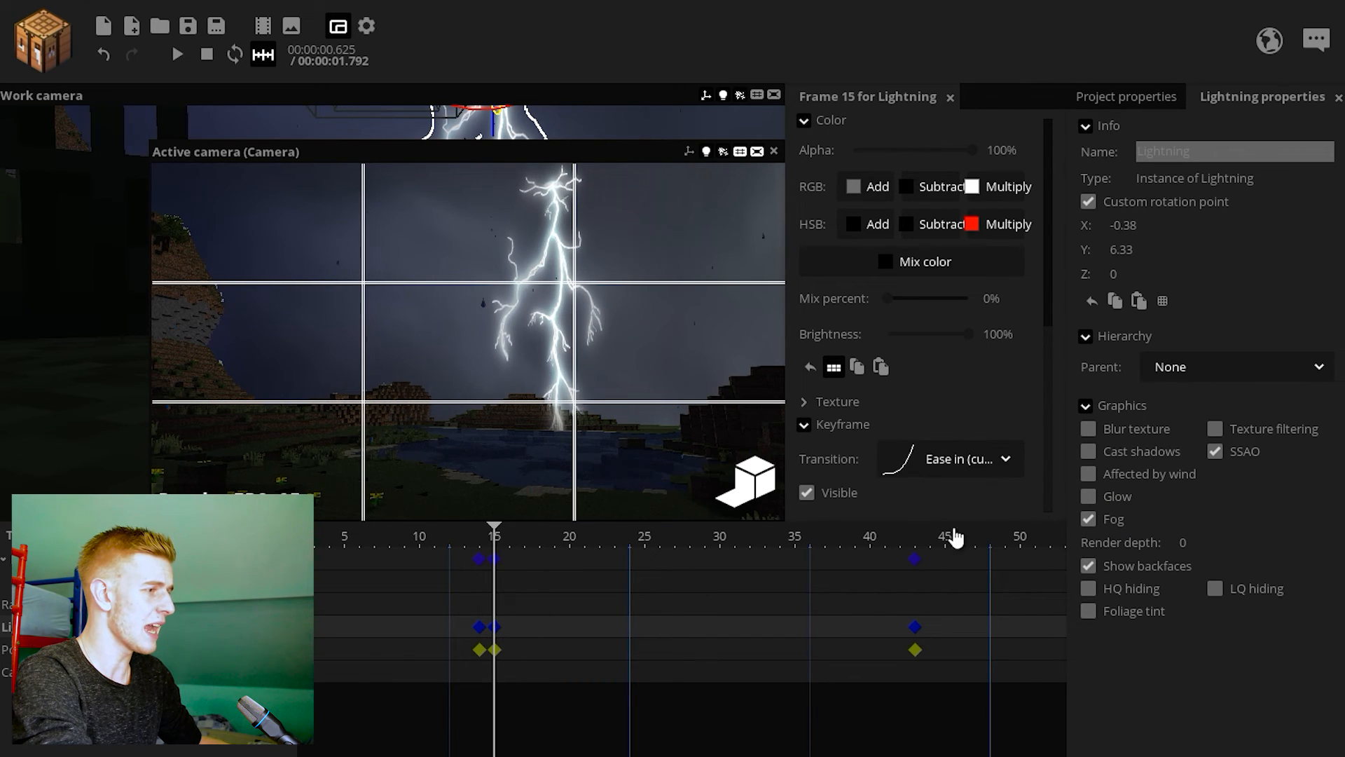
- Enable bloom on the Camera at frame 15 with threshold 17%, radius 0% and intensity 111%
click(254, 674)
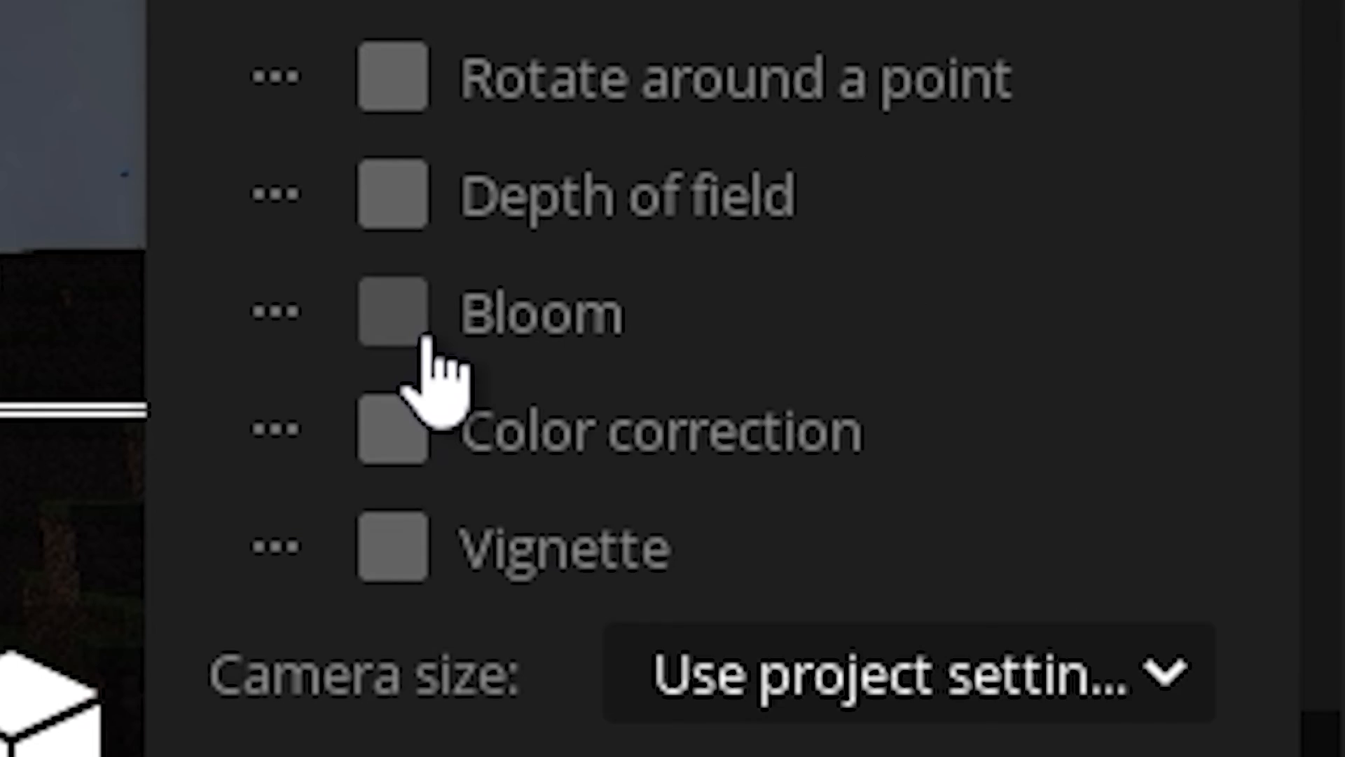
click(843, 382)
scroll(1048, 355, down, 2)
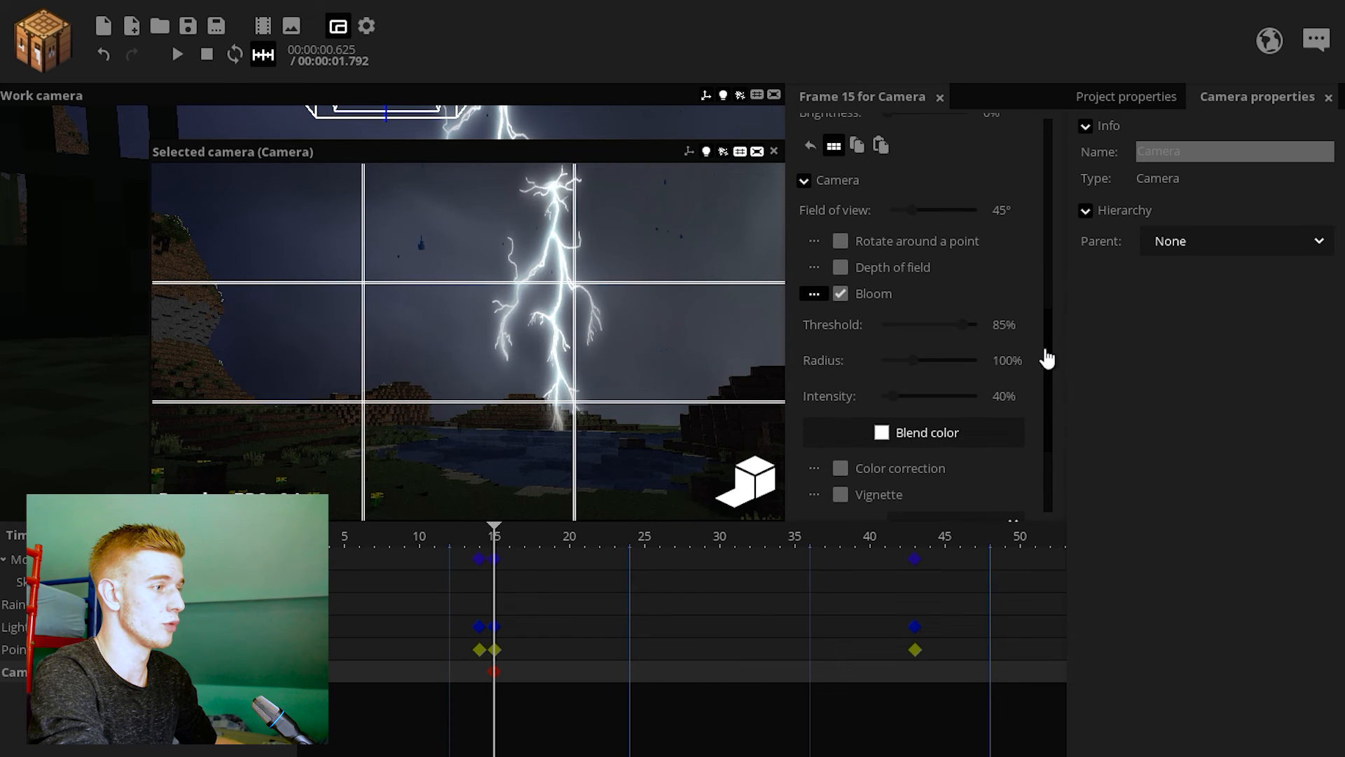
drag(968, 330, 920, 407)
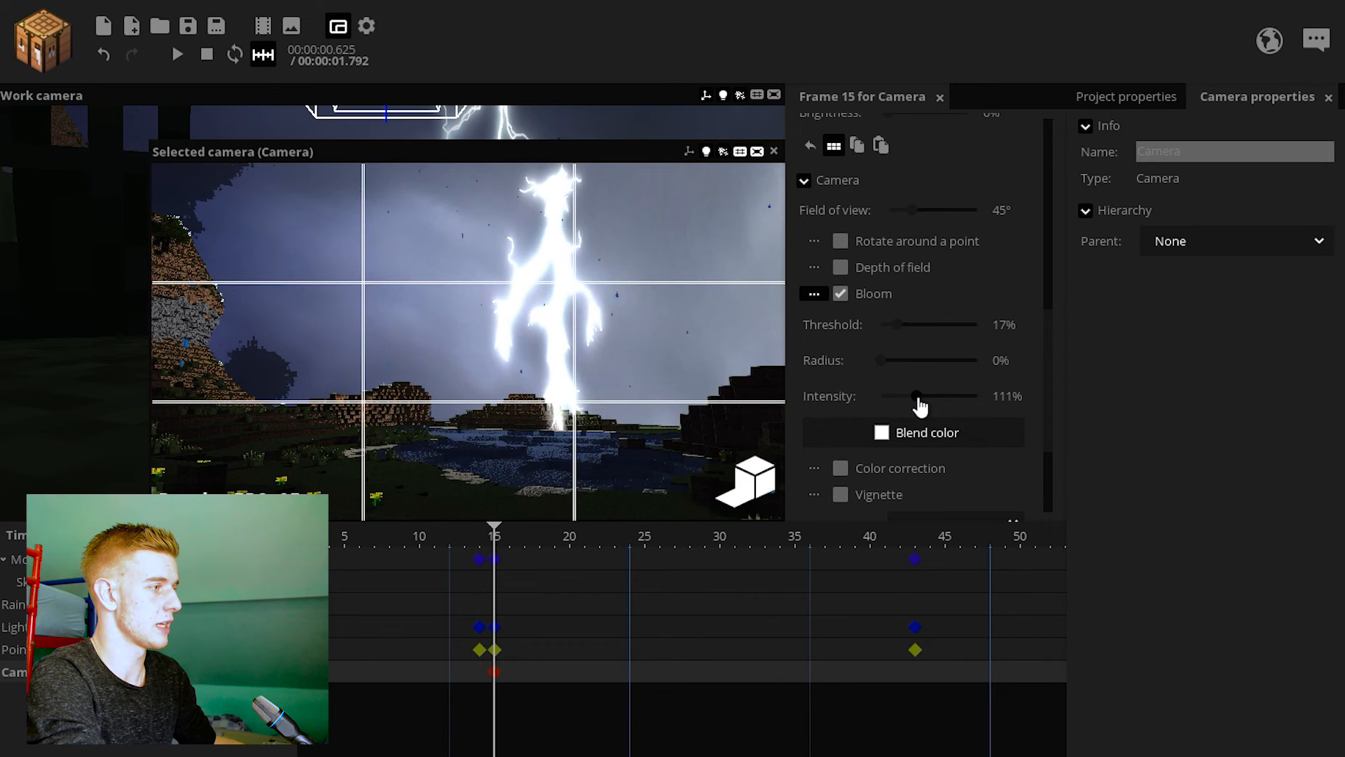
- Keyframe the Camera's bloom threshold to 100% at frames 14 and 43
click(465, 541)
key(space)
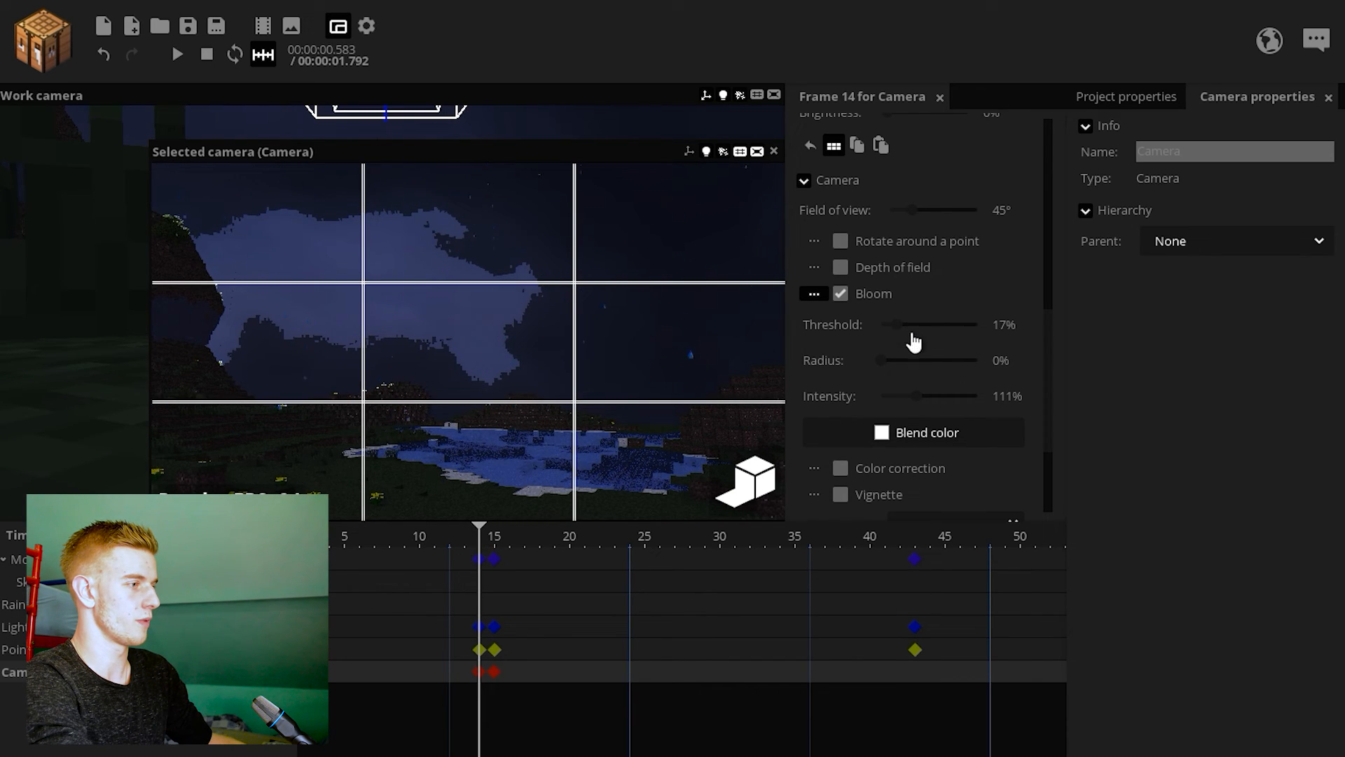
drag(914, 326, 936, 326)
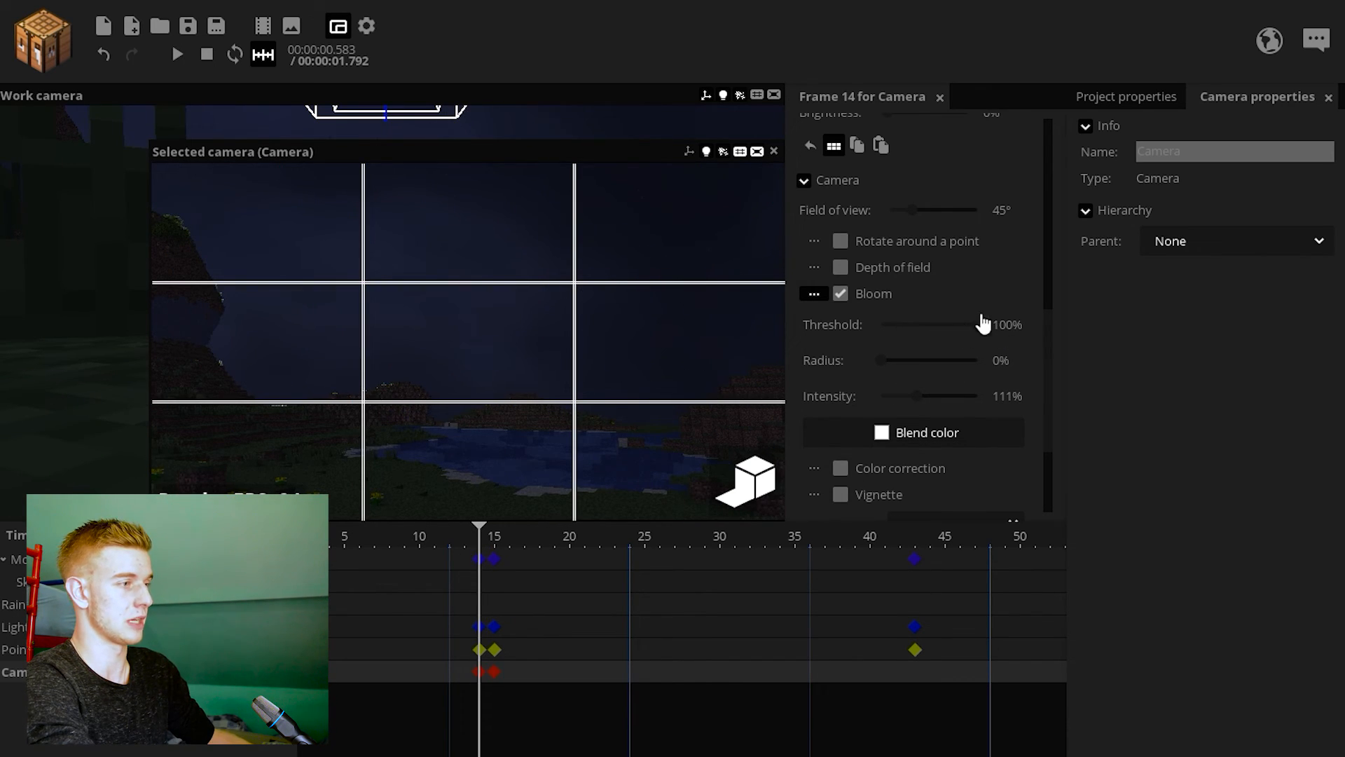
drag(501, 556, 914, 652)
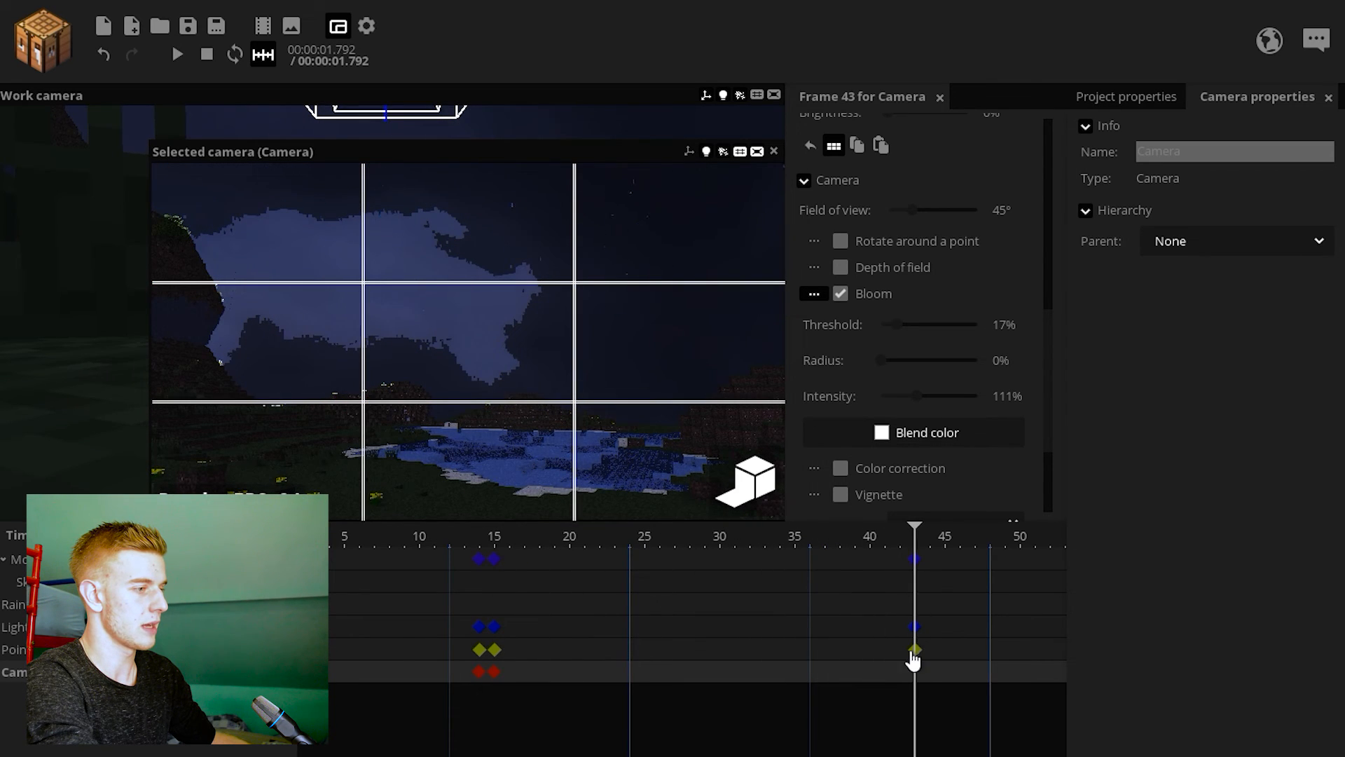
drag(924, 330, 985, 336)
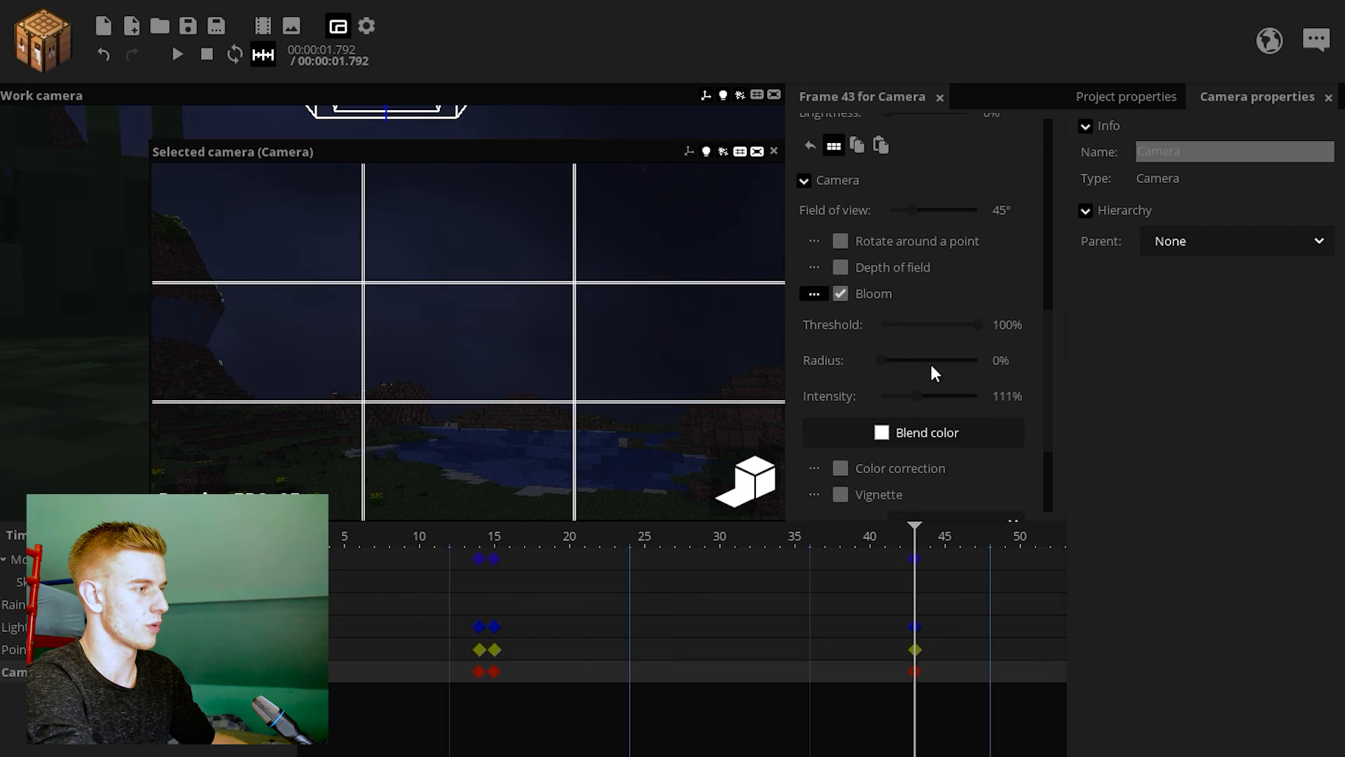
- Give the Camera's frame 15 keyframe an Ease in transition and play back the bloom flash
click(494, 672)
key(space)
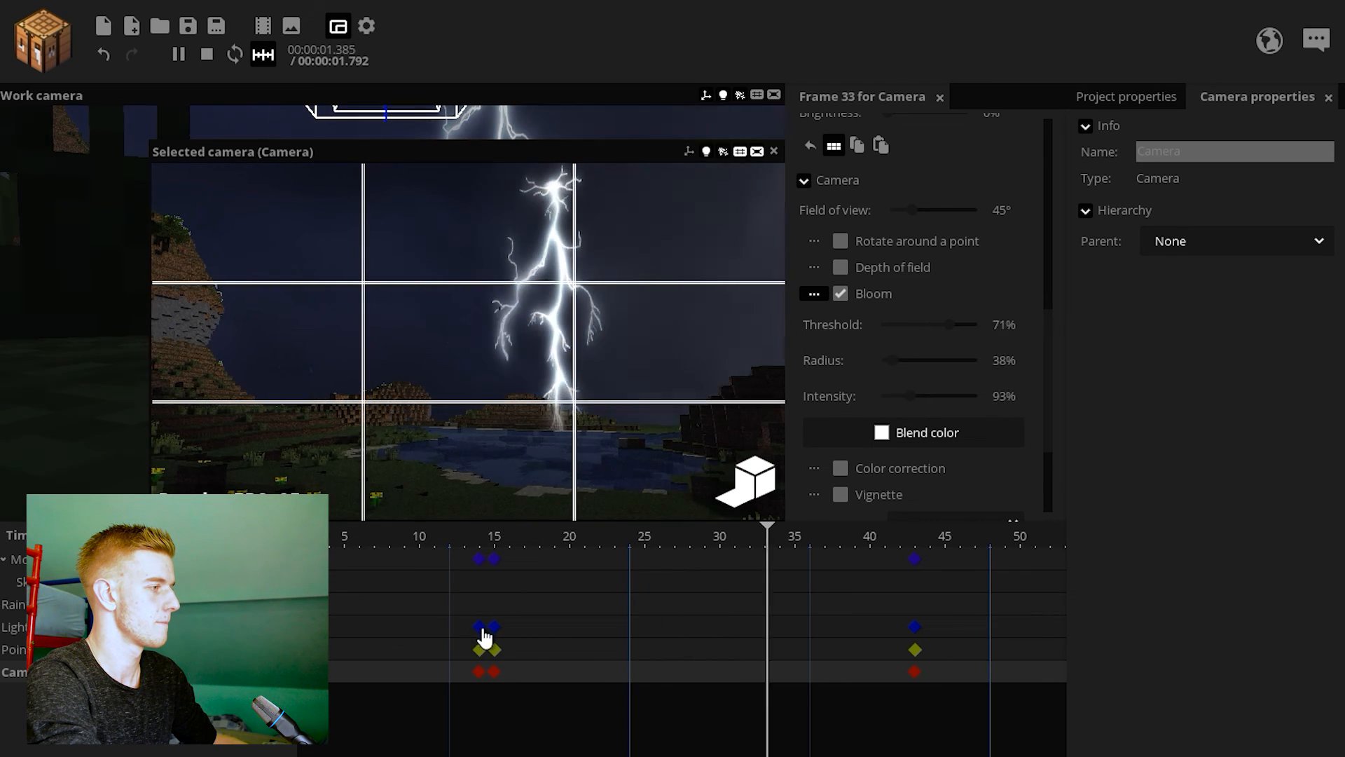
click(494, 671)
scroll(974, 505, down, 3)
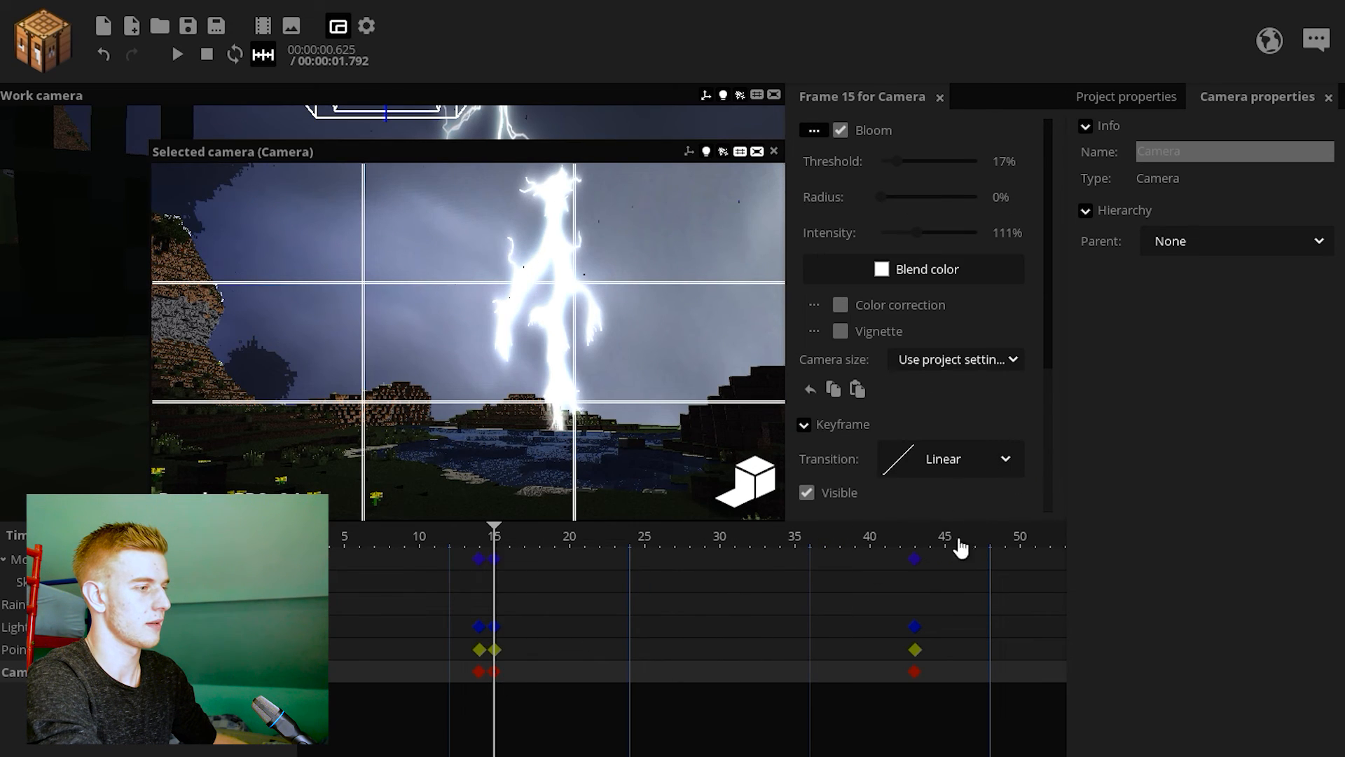
click(969, 481)
click(922, 588)
key(space)
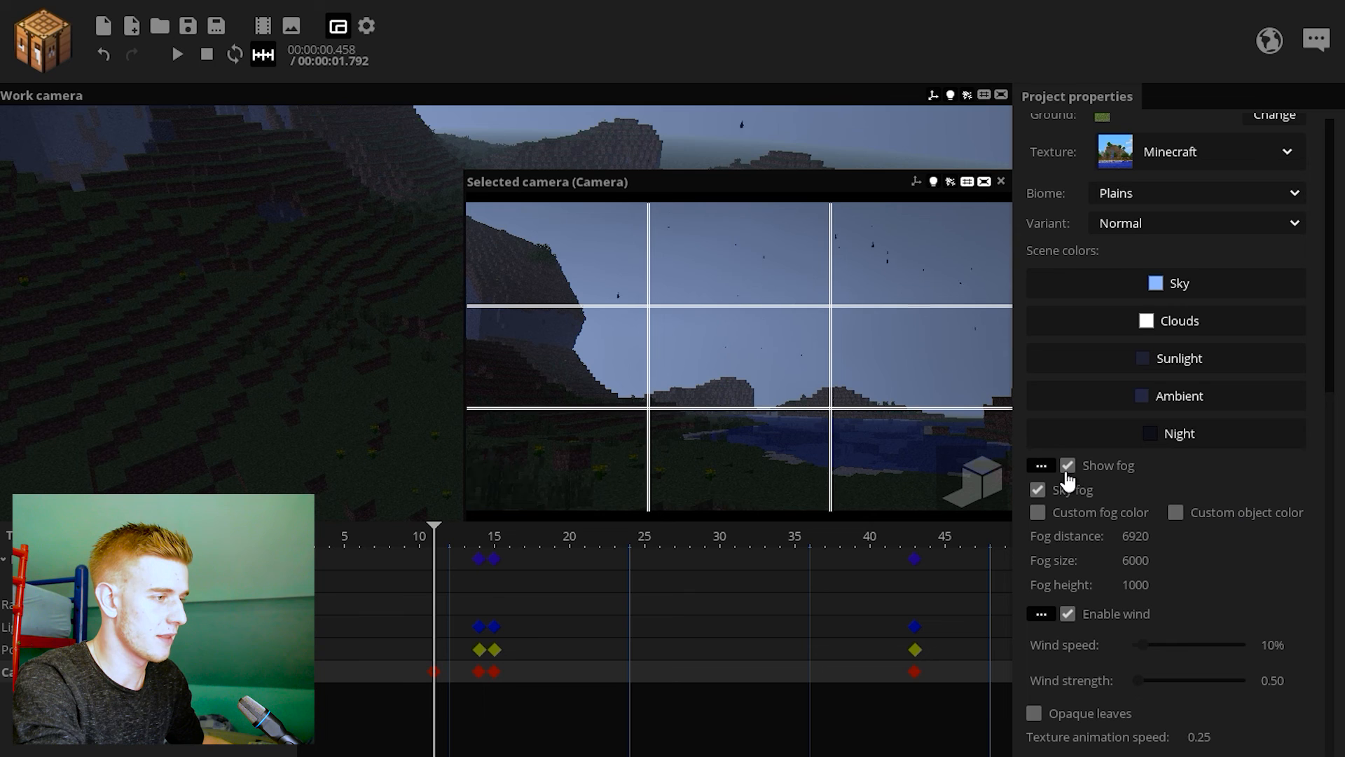
- Try a custom fog colour for the scene in a muted dark blue
click(1038, 513)
click(1182, 543)
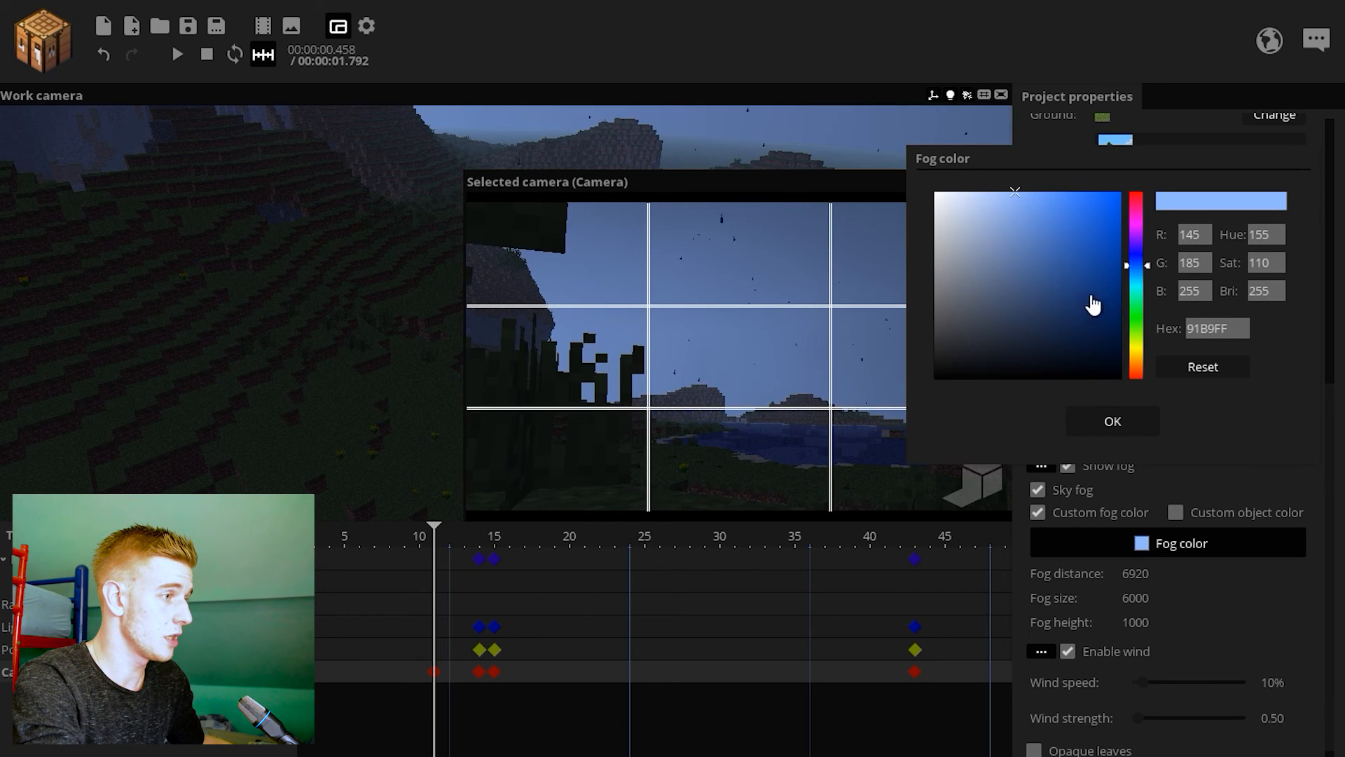
click(1135, 254)
click(1025, 289)
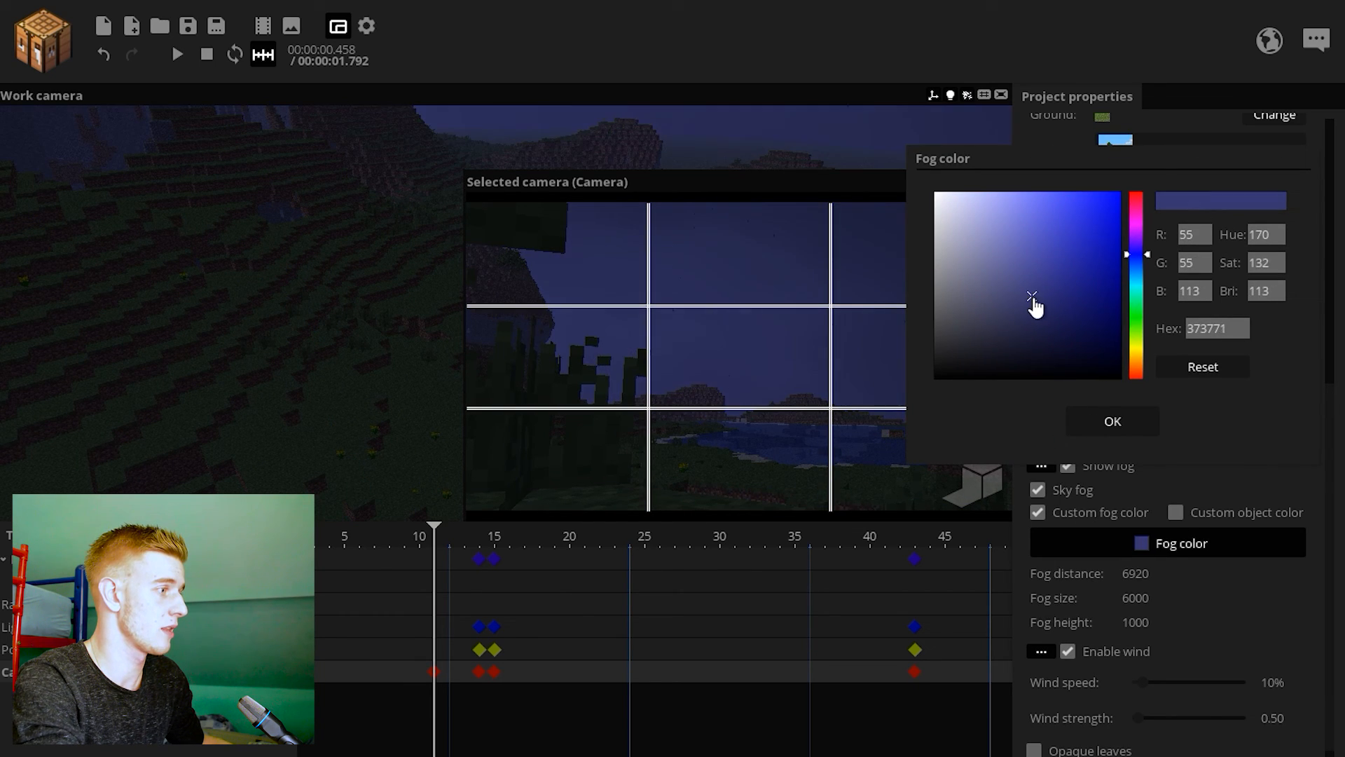
click(1136, 250)
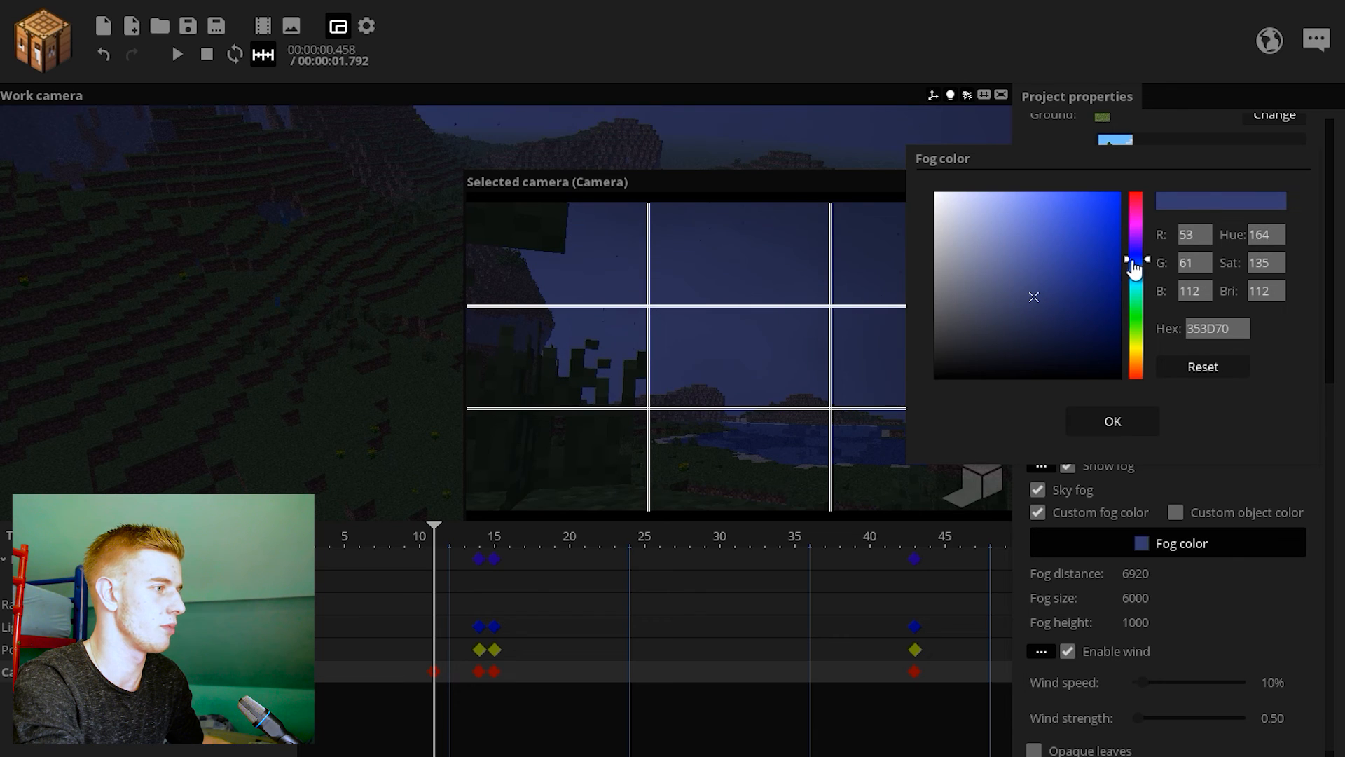
click(1113, 421)
- Preview the lightning strike through the Camera with the coloured fog, around frames 14 to 17
right_drag(827, 364, 821, 368)
key(space)
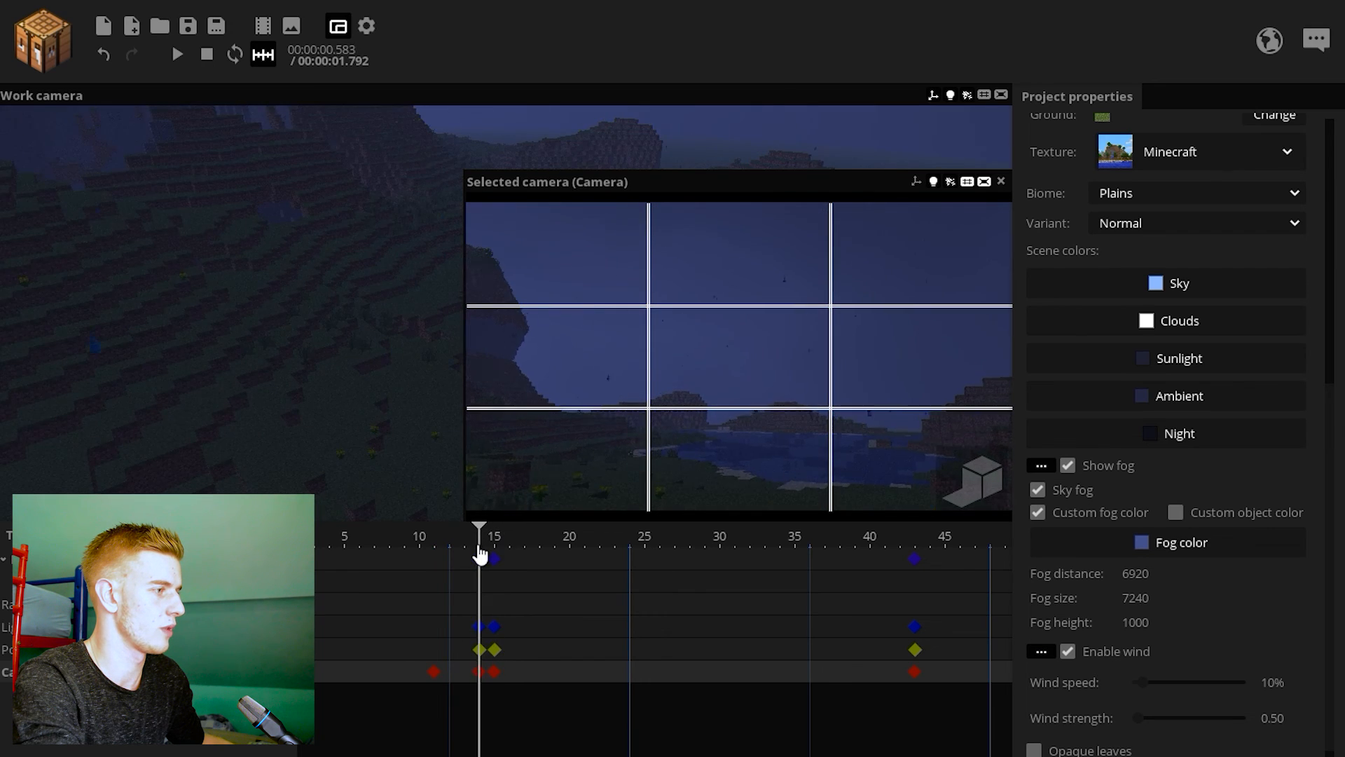
click(494, 555)
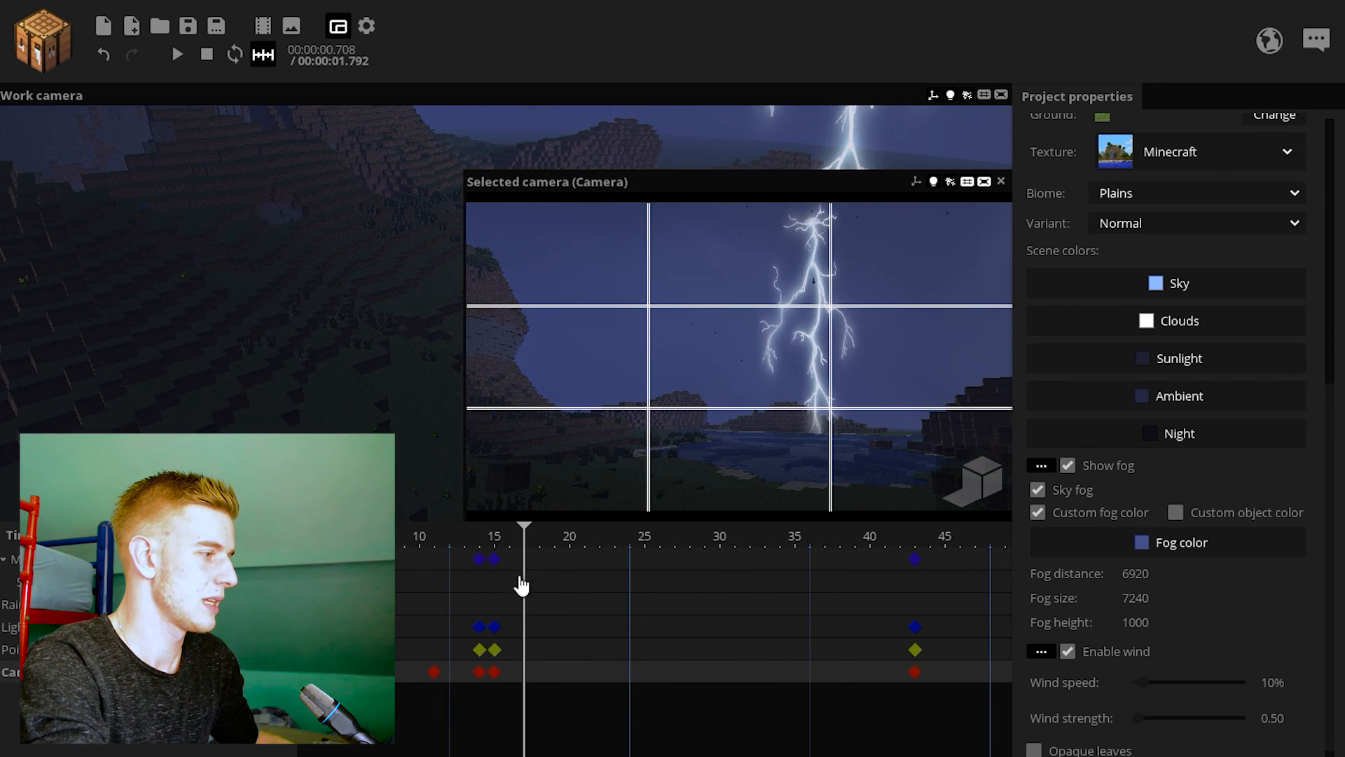
- Deselect the Camera's frame 15 keyframe and turn off the custom fog colour
click(497, 674)
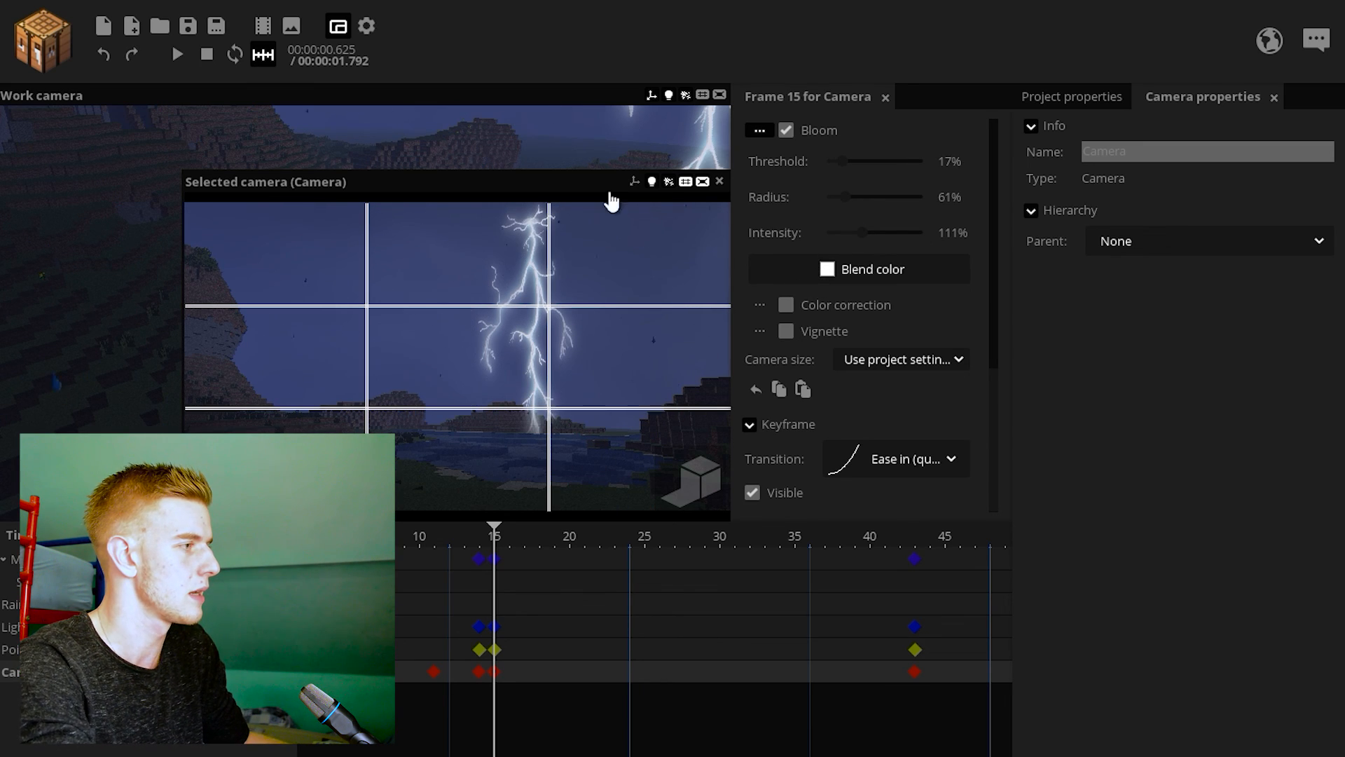
click(596, 149)
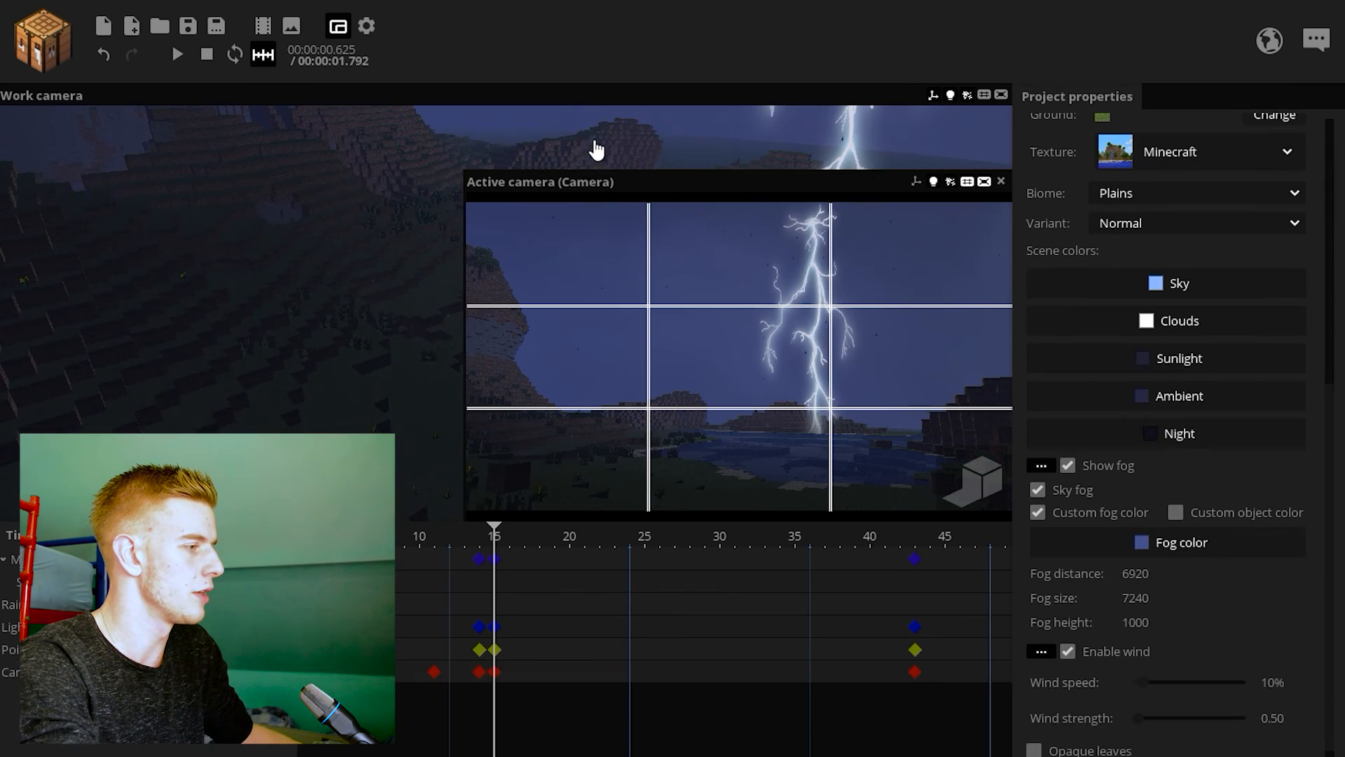
click(1053, 515)
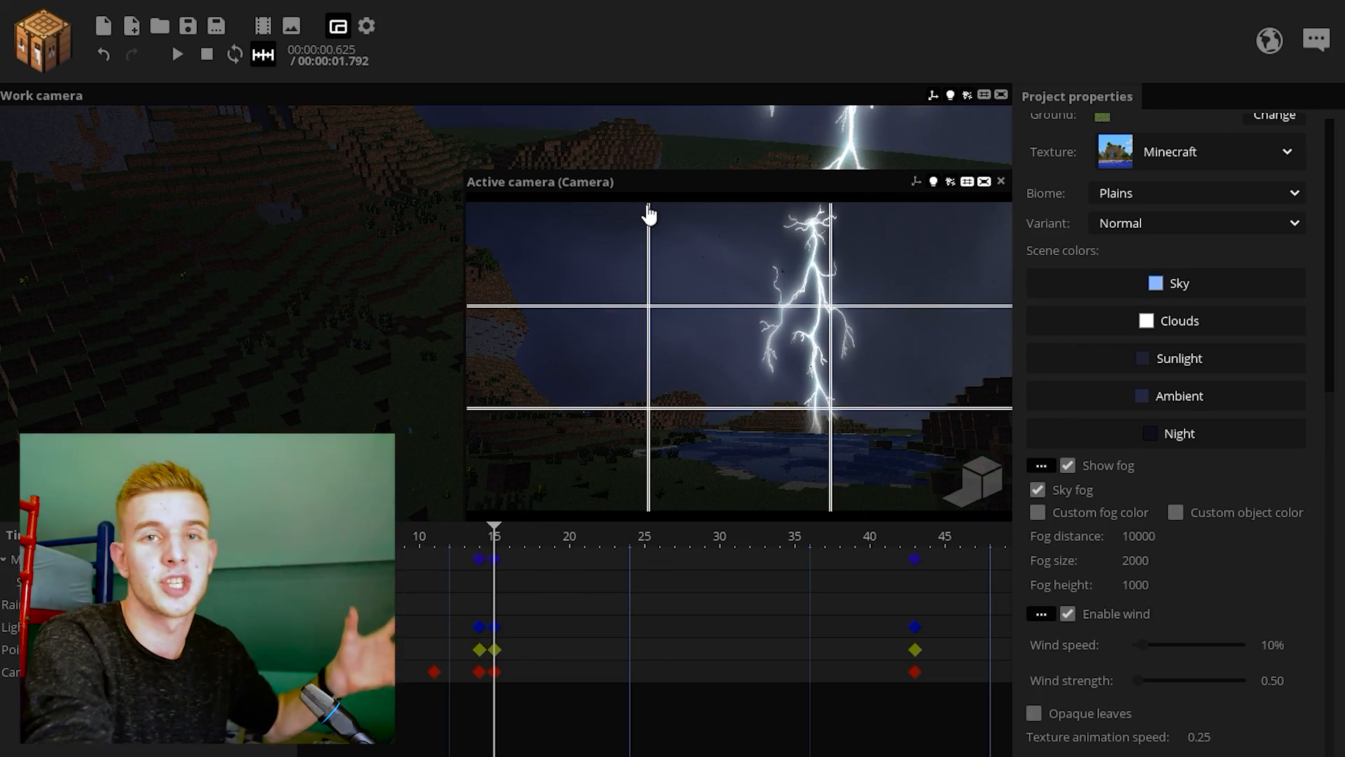